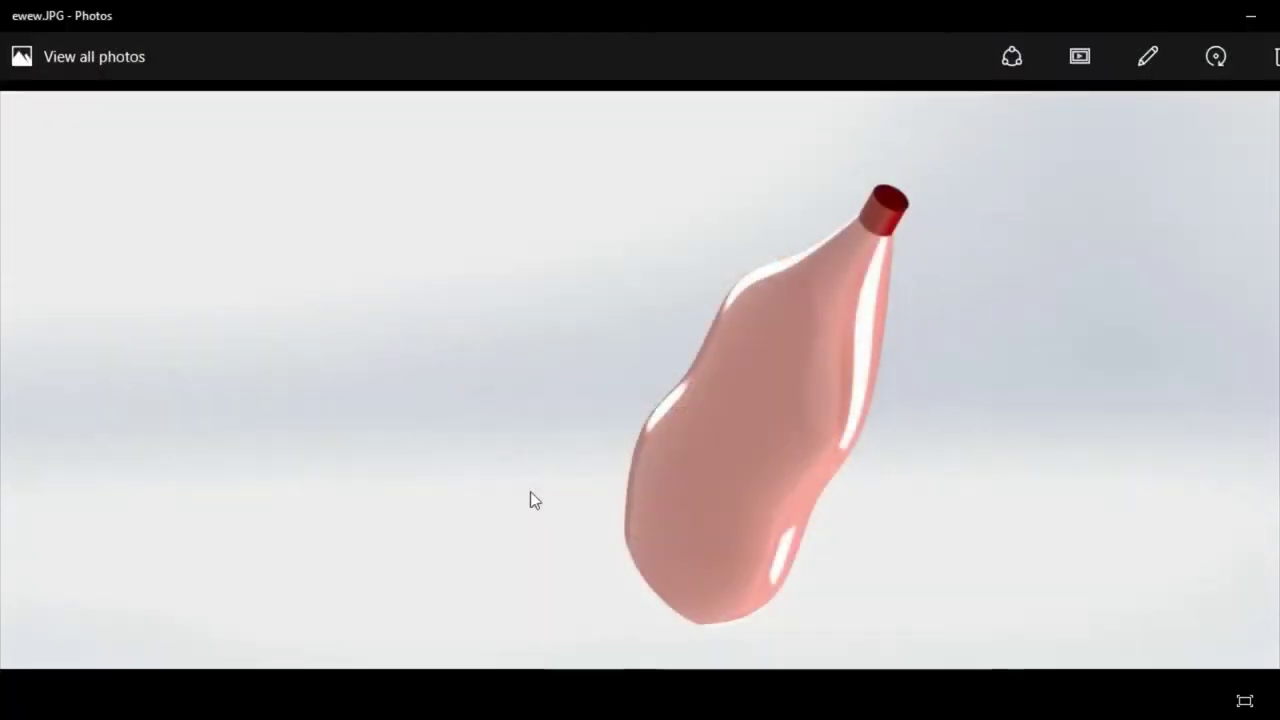
Step: Look over the bottle reference renders before starting the model
{"action": "key", "text": "Right"}
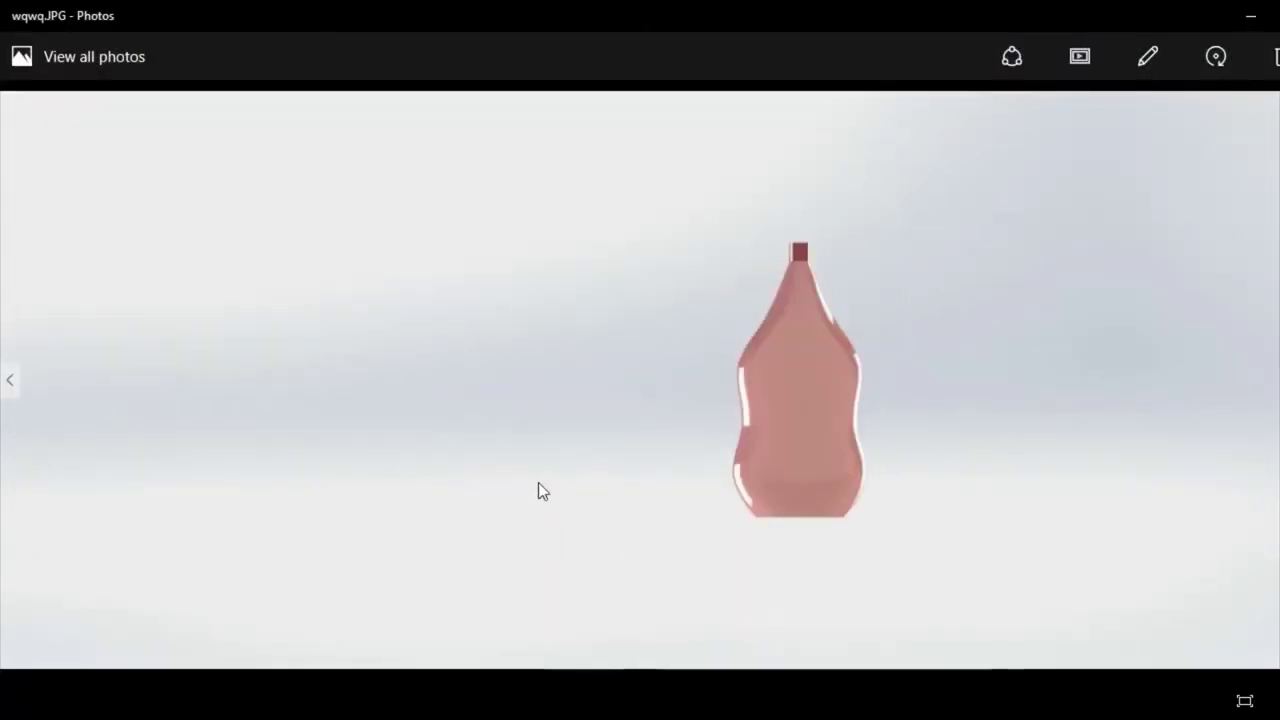
{"action": "key", "text": "Left"}
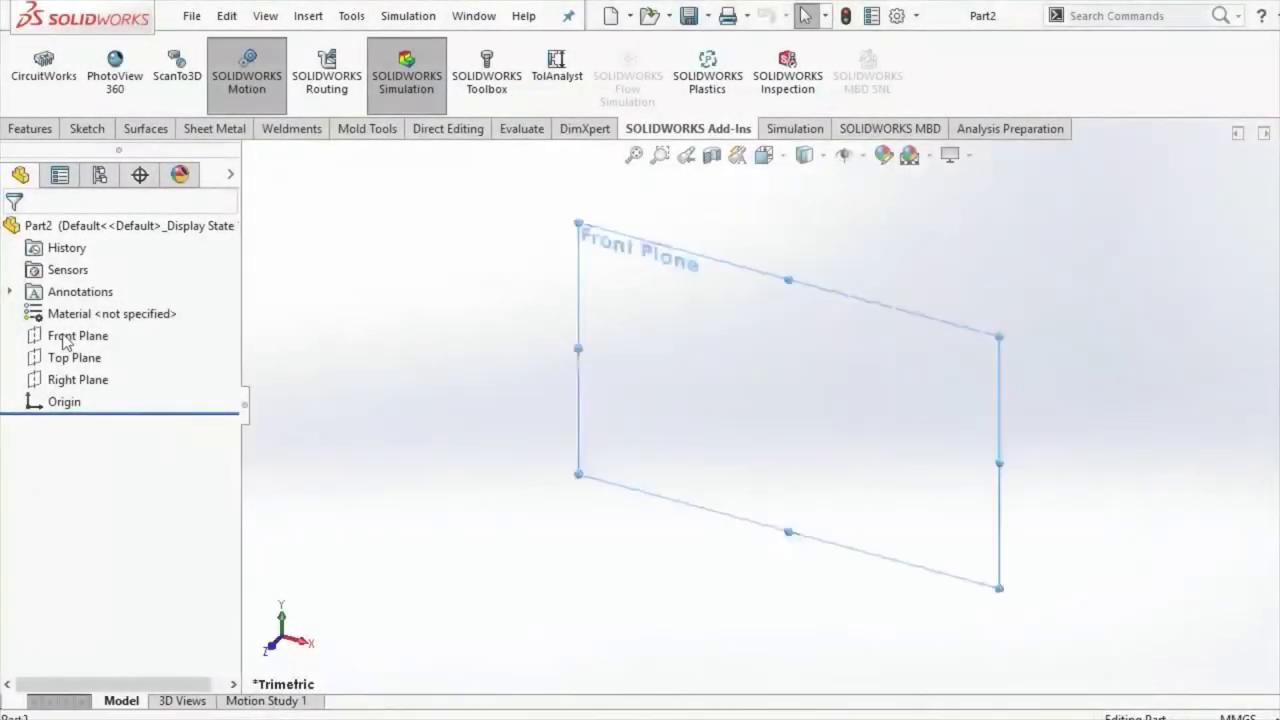
{"action": "left_click", "coordinate": [100, 335]}
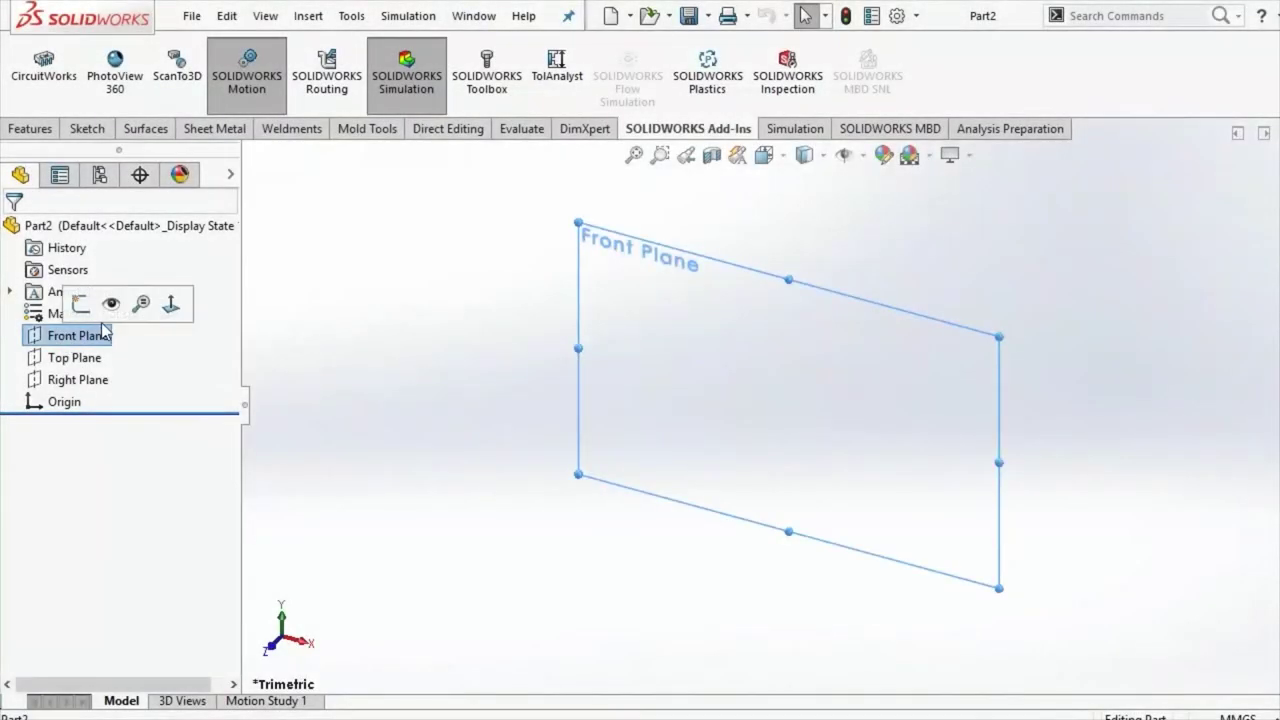
{"action": "left_click", "coordinate": [440, 230]}
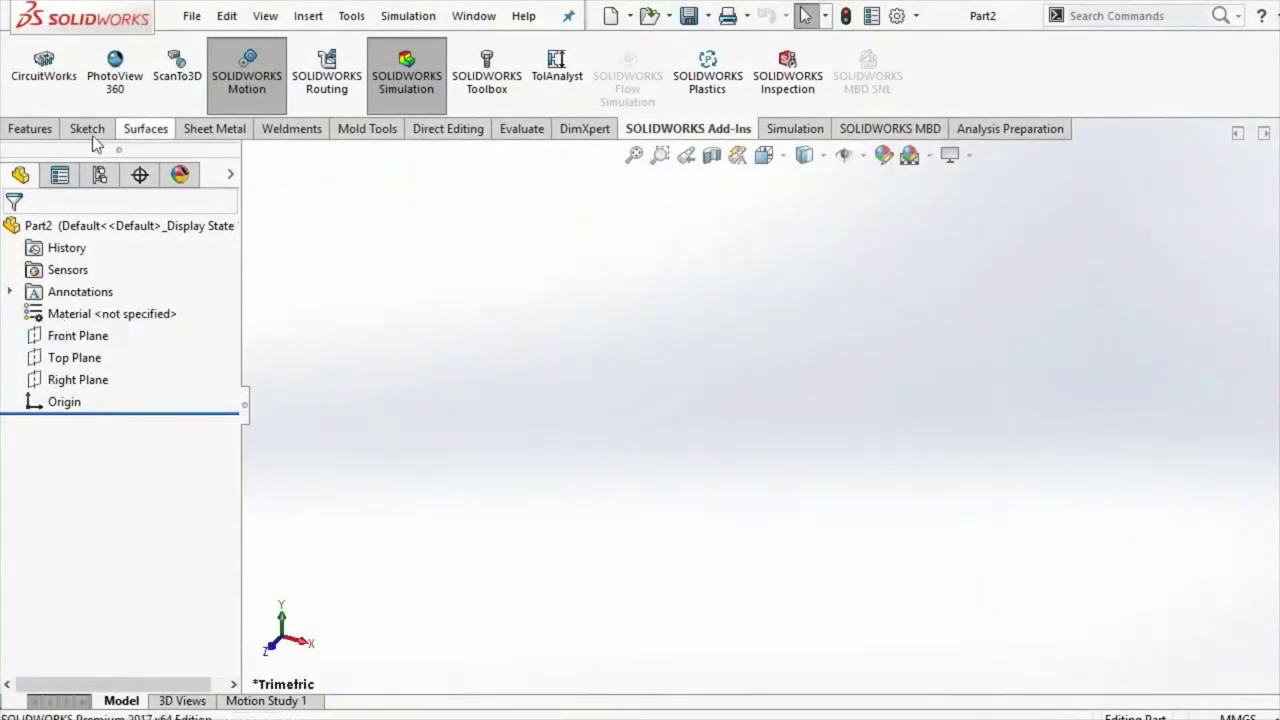
Step: Create Plane1 offset 44 mm from the Front Plane
{"action": "left_click", "coordinate": [40, 136]}
{"action": "left_click", "coordinate": [806, 75]}
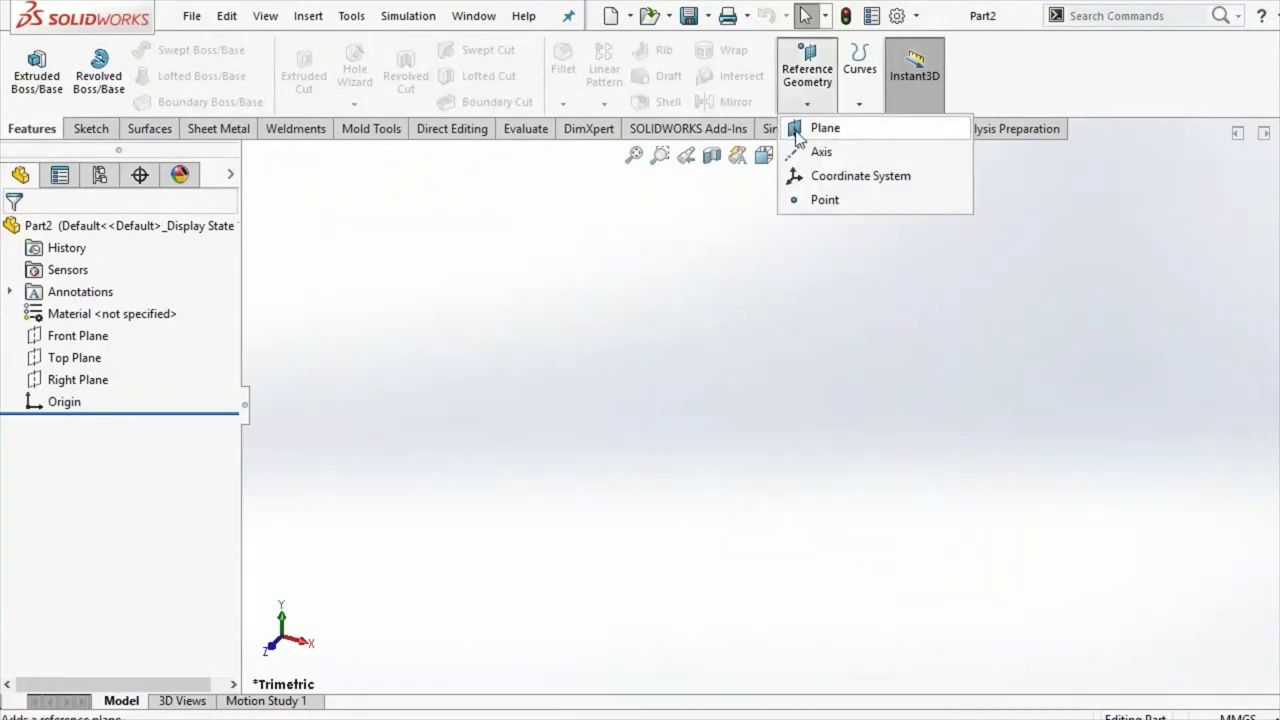
{"action": "left_click", "coordinate": [822, 126]}
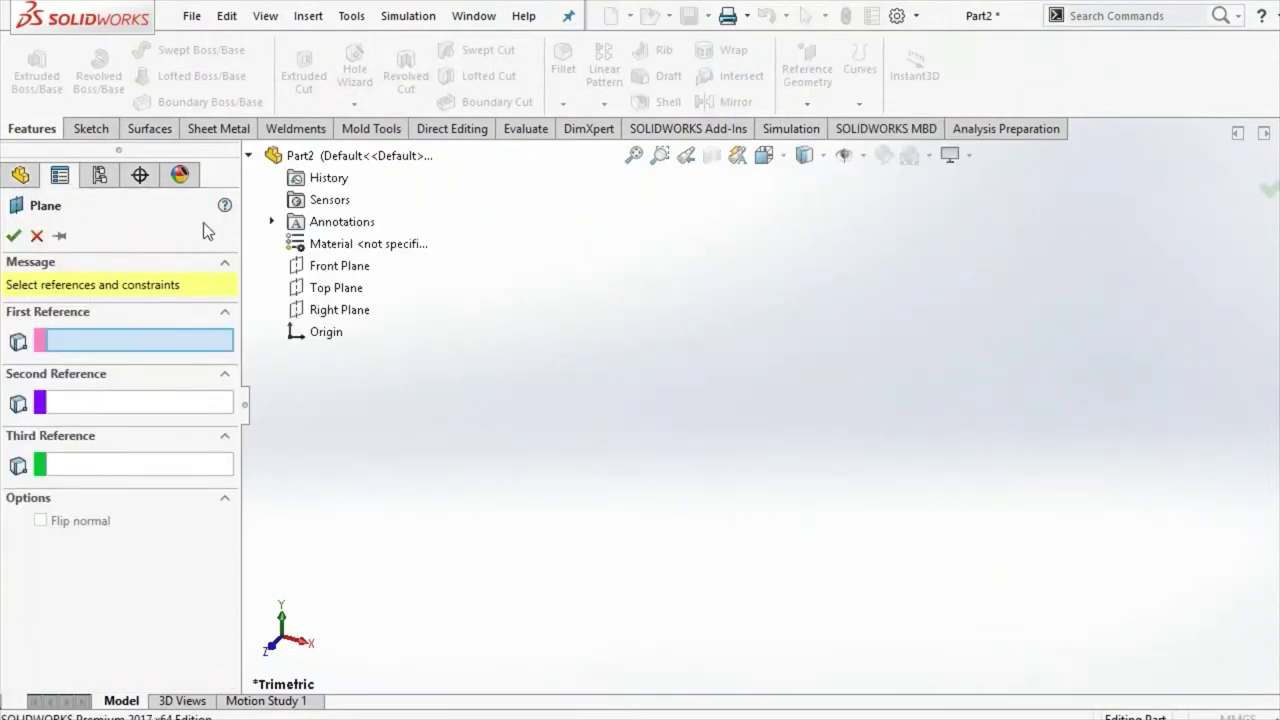
{"action": "left_click", "coordinate": [302, 268]}
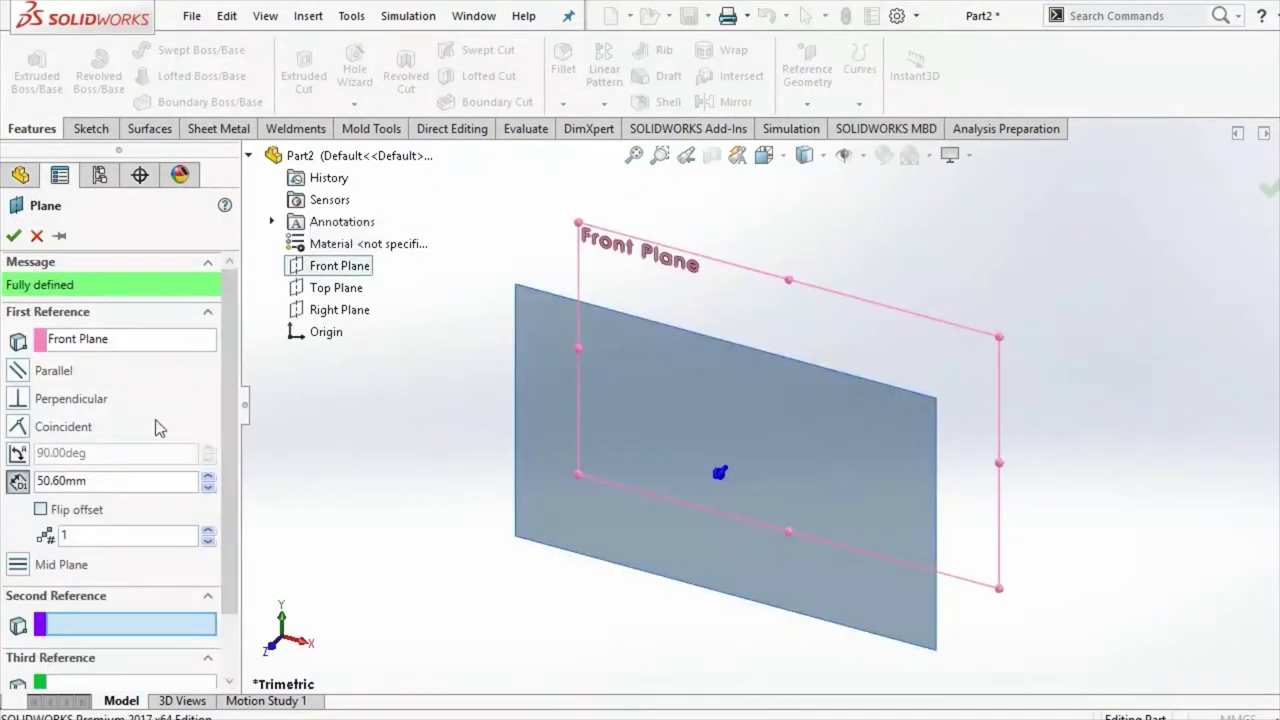
{"action": "left_click", "coordinate": [98, 484]}
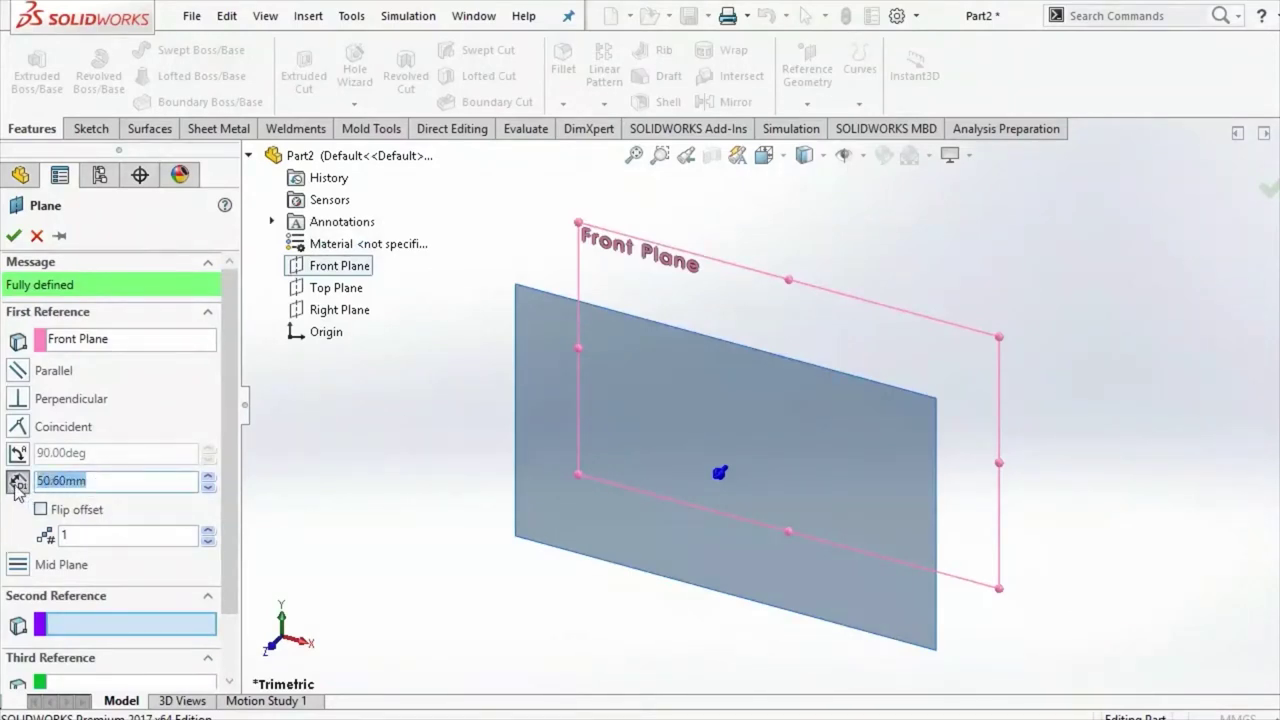
{"action": "type", "text": "44"}
{"action": "key", "text": "Return"}
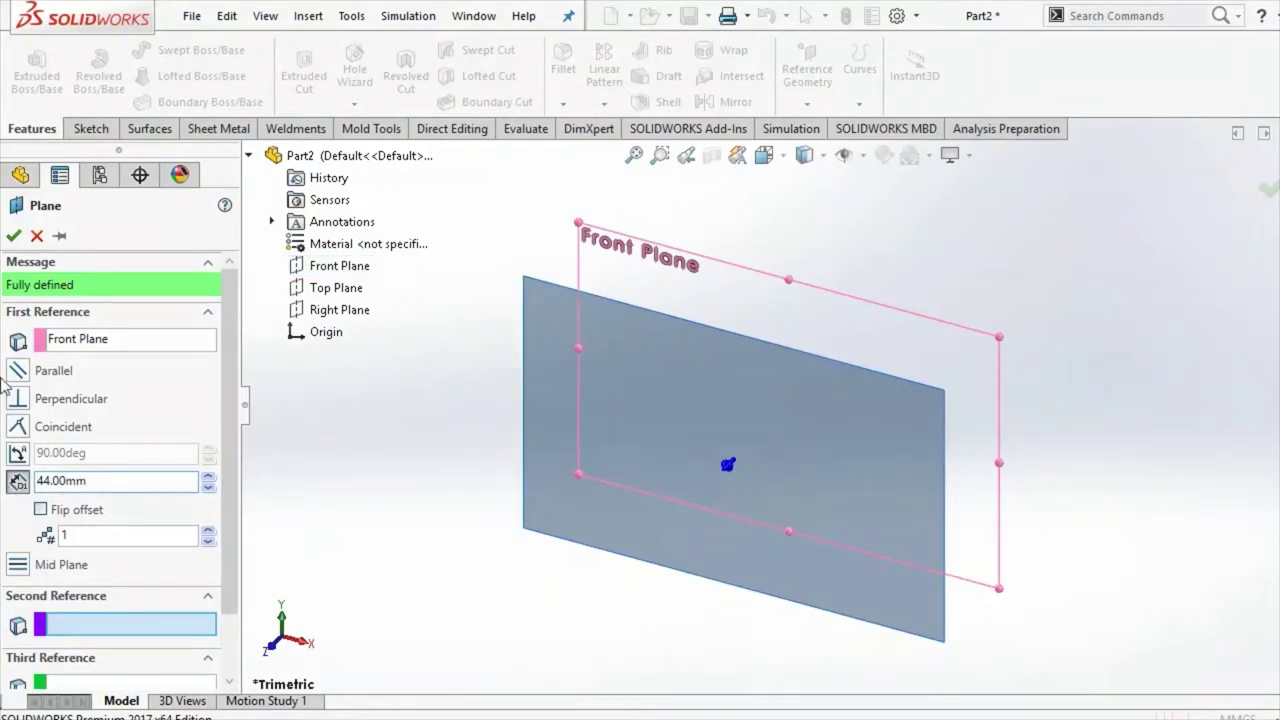
{"action": "left_click", "coordinate": [14, 236]}
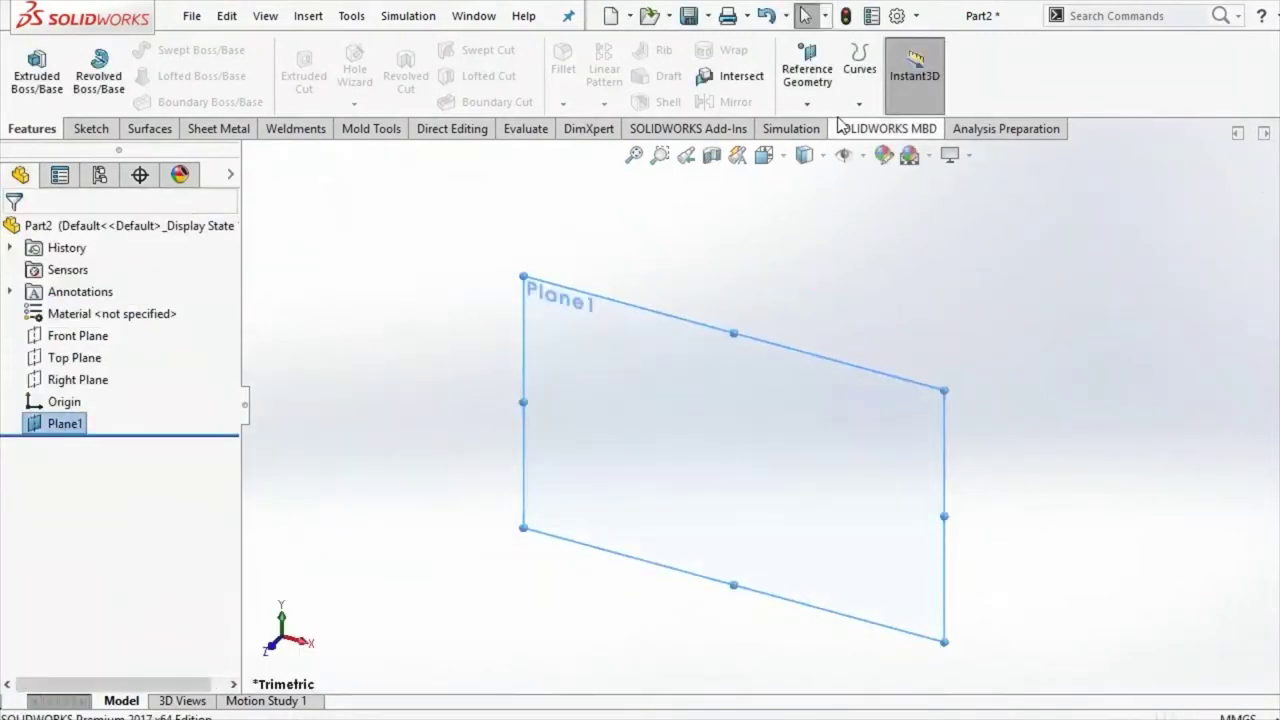
Step: Add Plane2 at 44 mm from Plane1 and Plane3 at 55 mm from Plane2
{"action": "left_click", "coordinate": [810, 105]}
{"action": "left_click", "coordinate": [830, 126]}
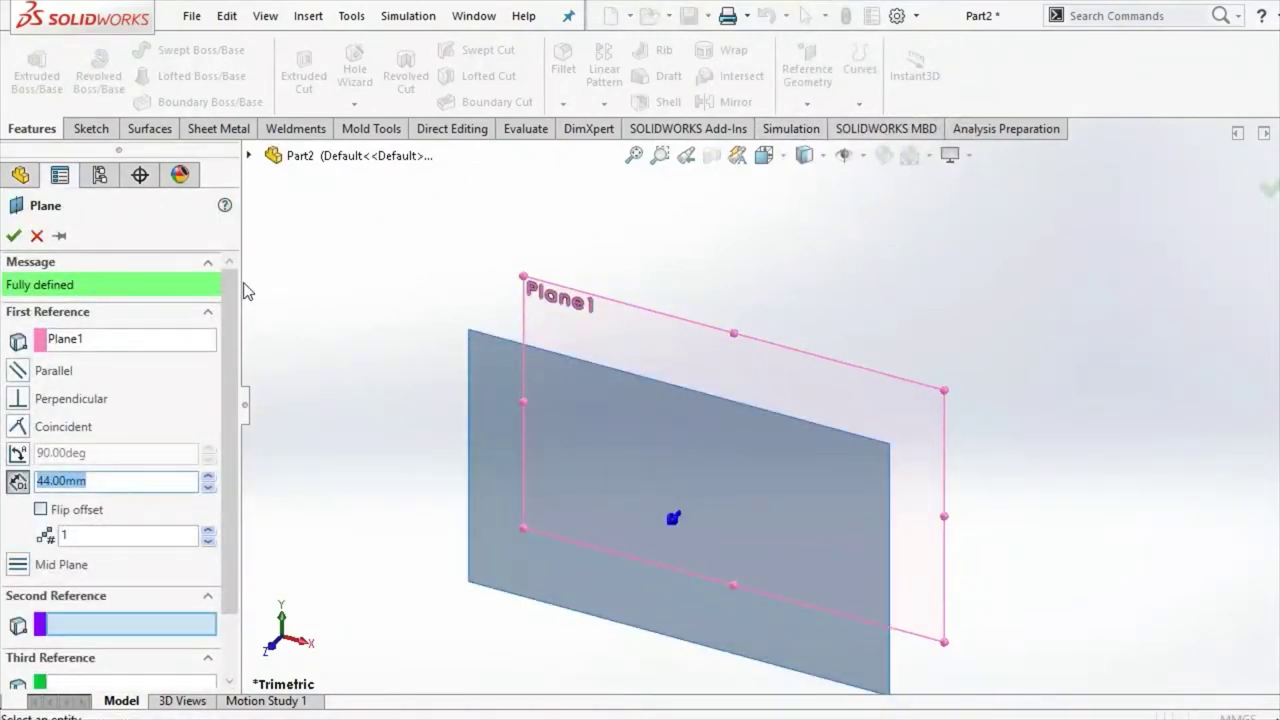
{"action": "type", "text": "44"}
{"action": "key", "text": "Return"}
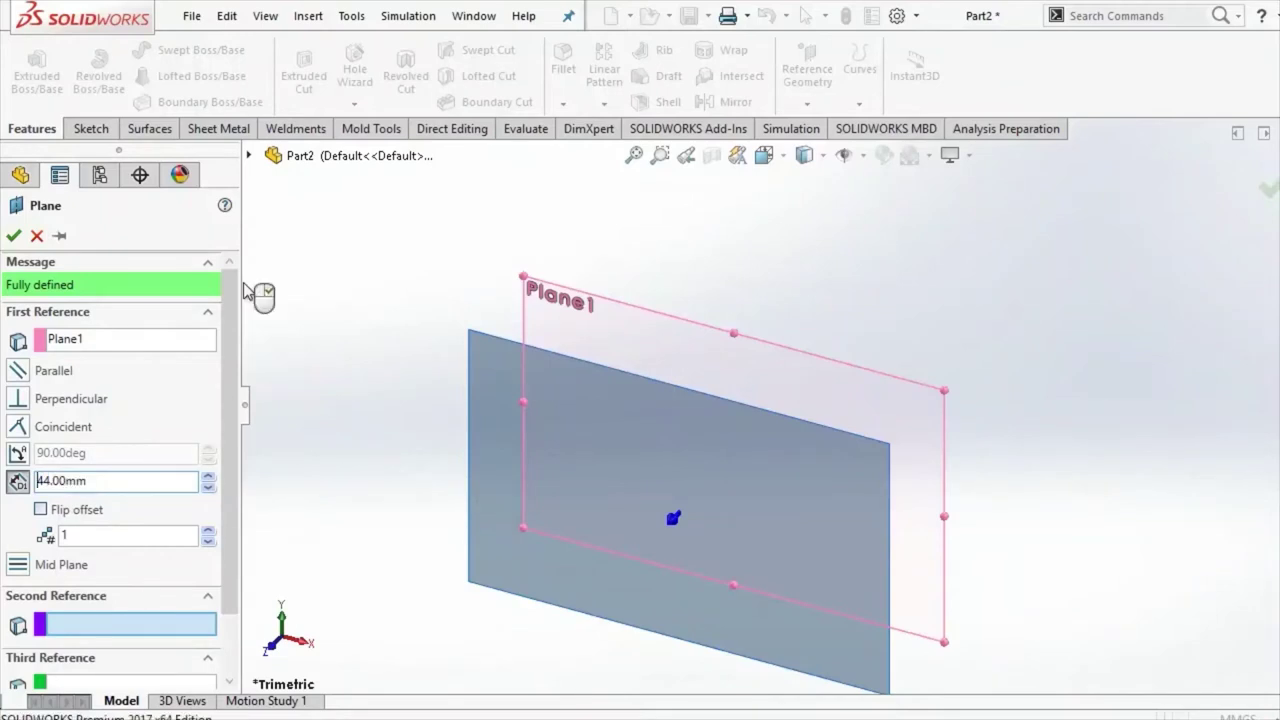
{"action": "left_click", "coordinate": [13, 237]}
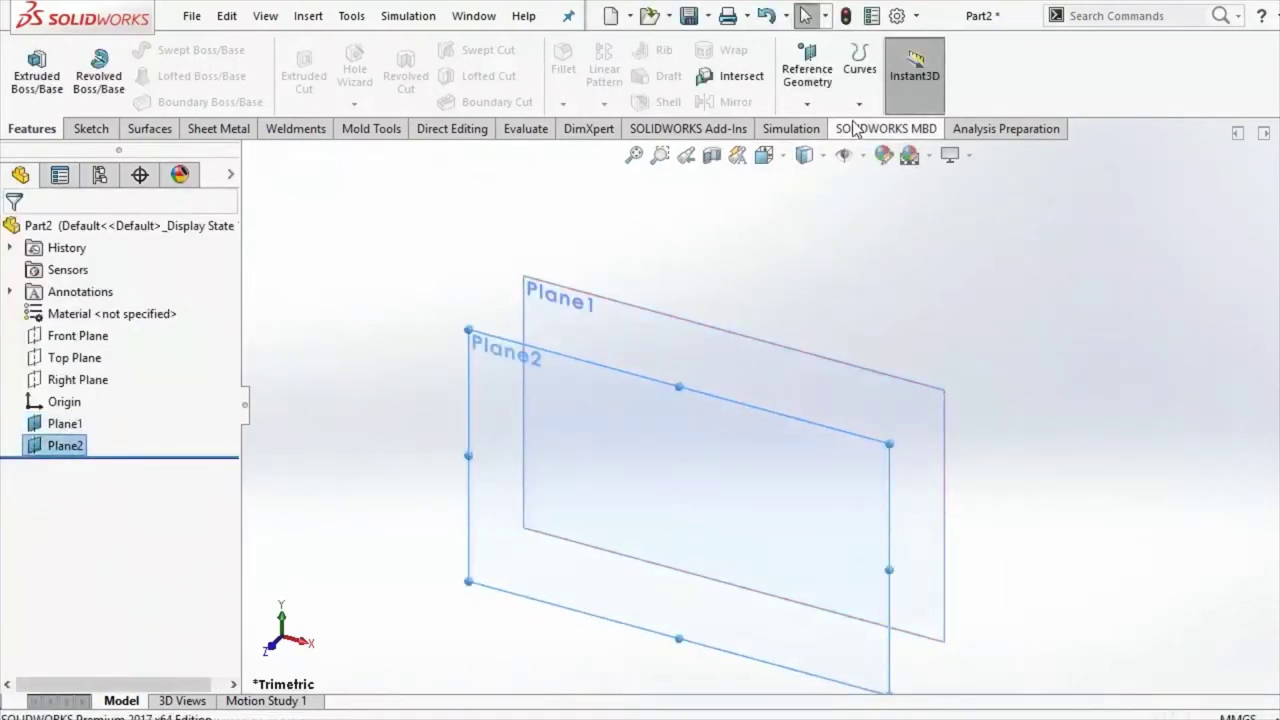
{"action": "left_click", "coordinate": [807, 104]}
{"action": "left_click", "coordinate": [822, 126]}
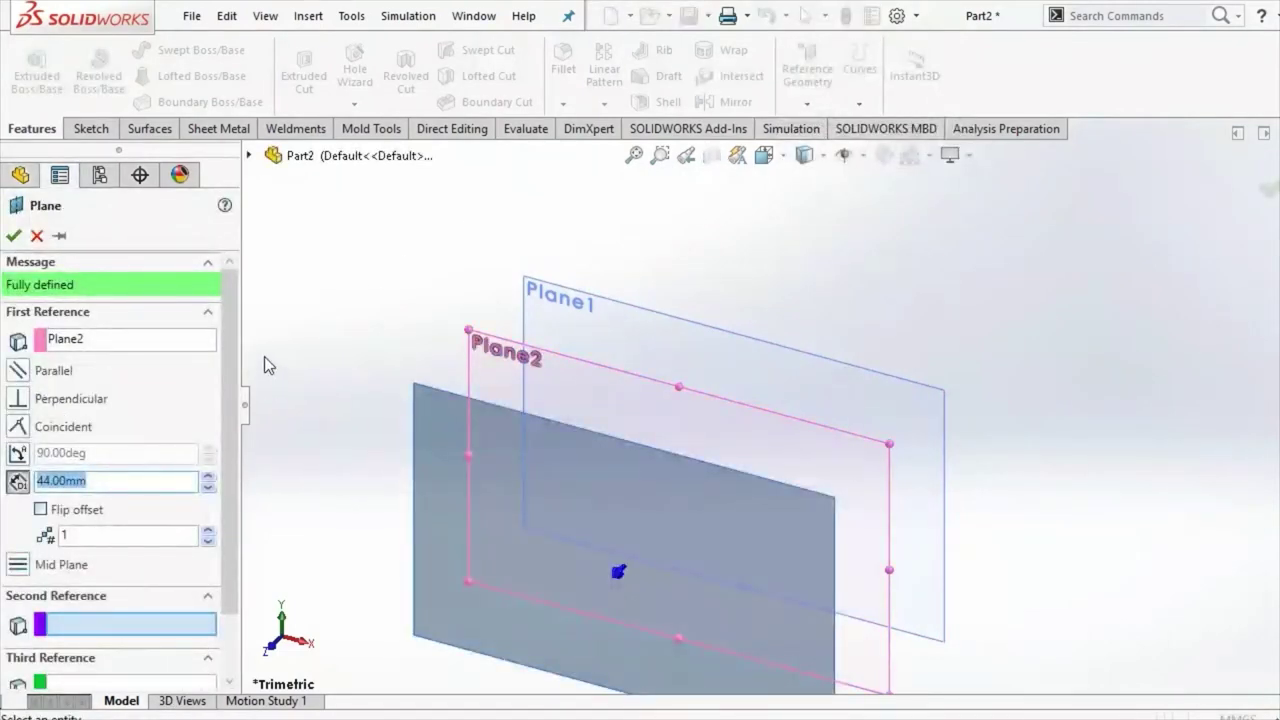
{"action": "type", "text": "55"}
{"action": "key", "text": "Return"}
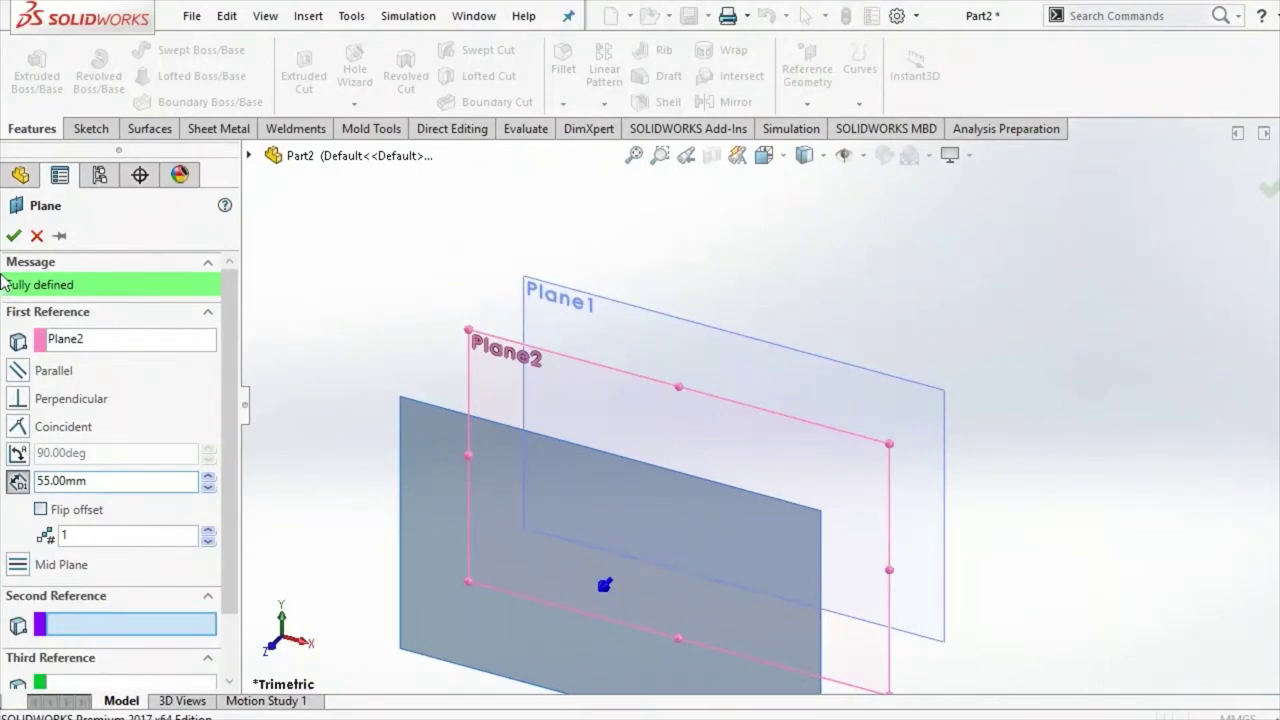
{"action": "left_click", "coordinate": [14, 236]}
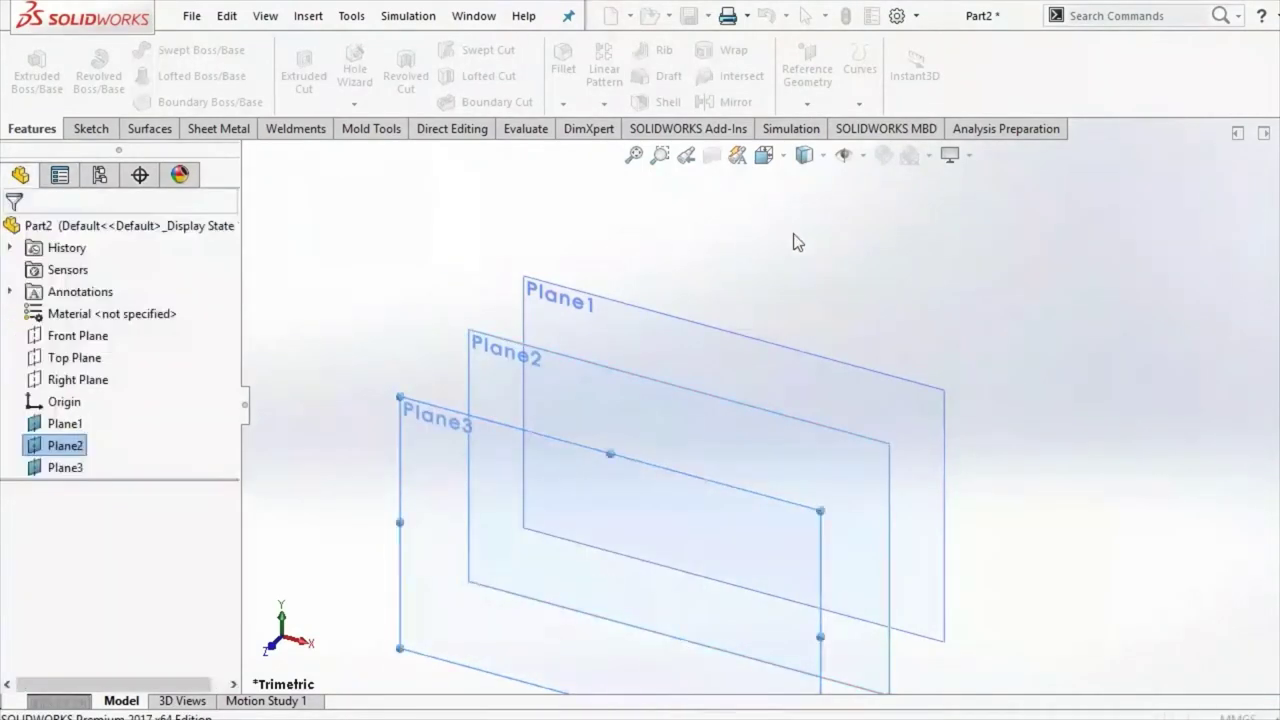
Step: Add Plane4 at 48.4 mm from Plane3 and Plane5 at 50.6 mm from Plane4
{"action": "left_click", "coordinate": [807, 103]}
{"action": "left_click", "coordinate": [823, 126]}
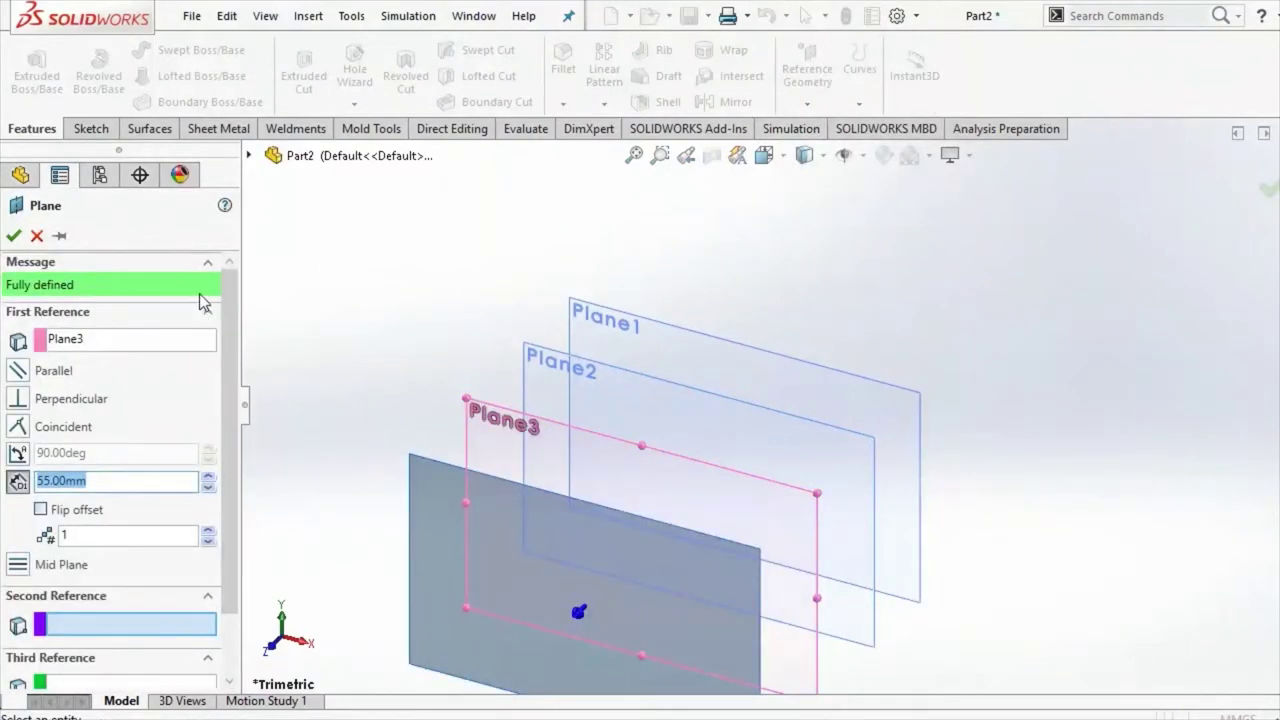
{"action": "type", "text": "48.4"}
{"action": "key", "text": "Return"}
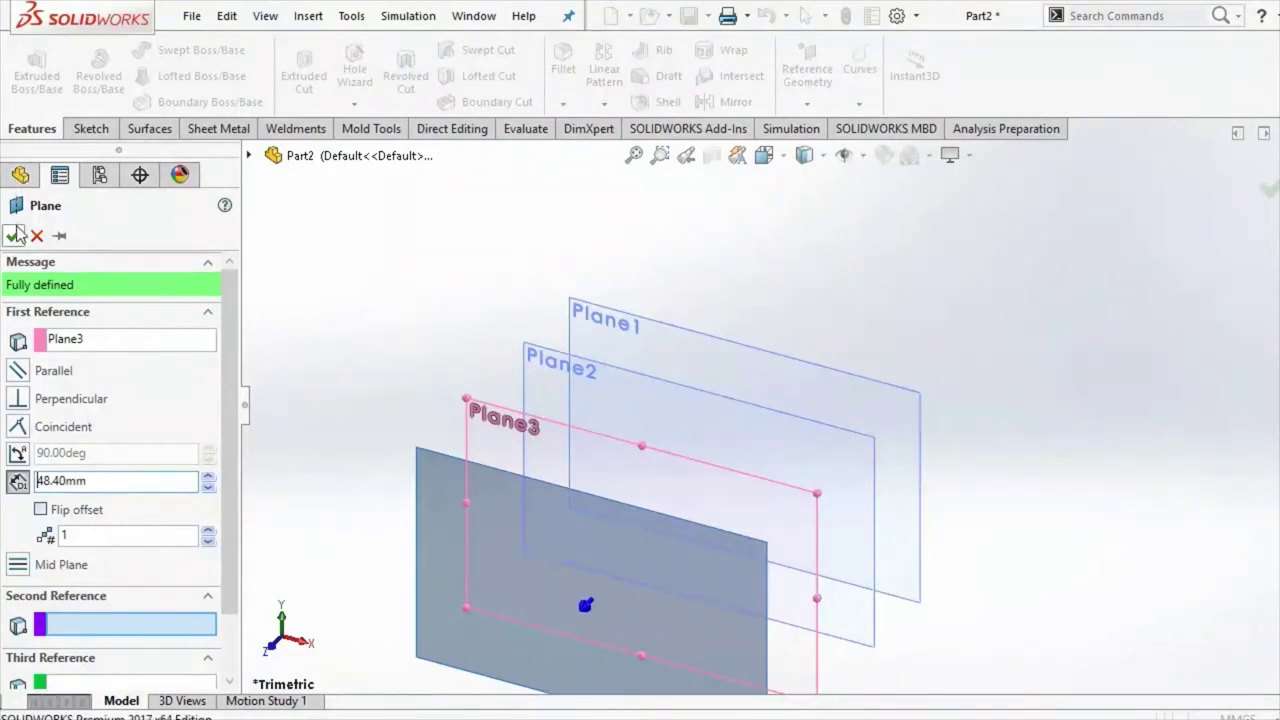
{"action": "left_click", "coordinate": [13, 235]}
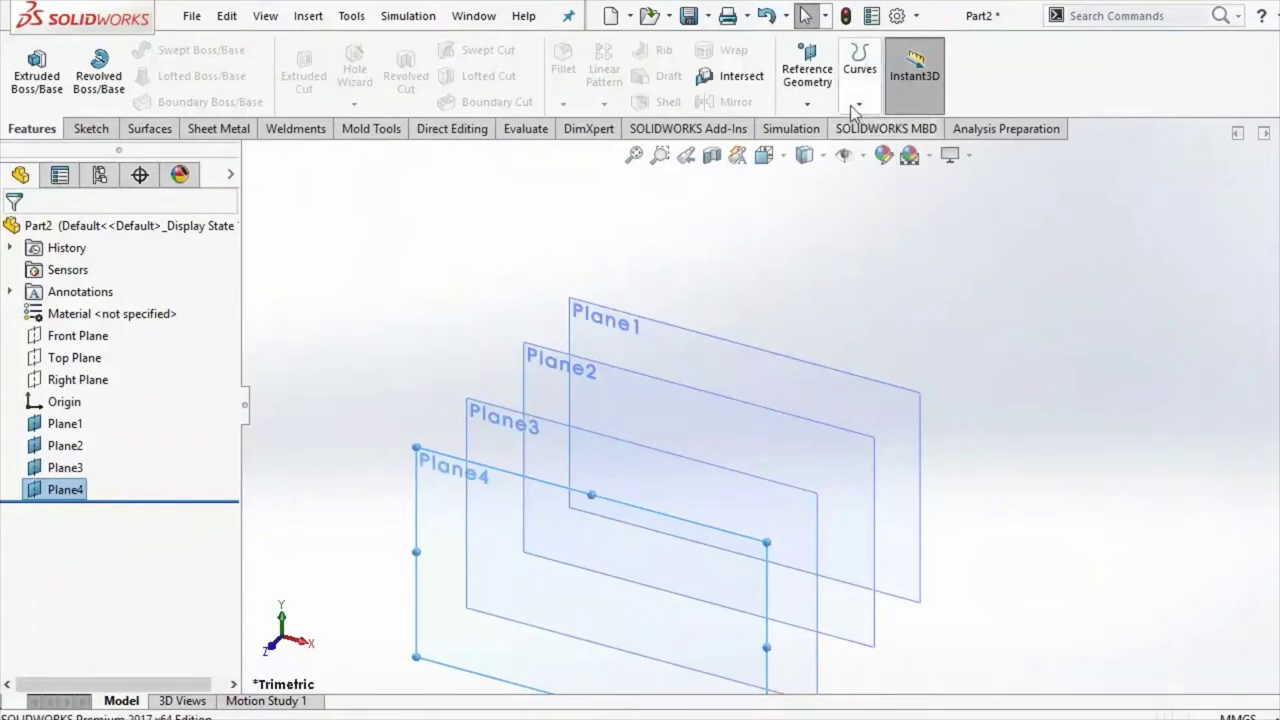
{"action": "left_click", "coordinate": [857, 106]}
{"action": "left_click", "coordinate": [810, 106]}
{"action": "left_click", "coordinate": [822, 127]}
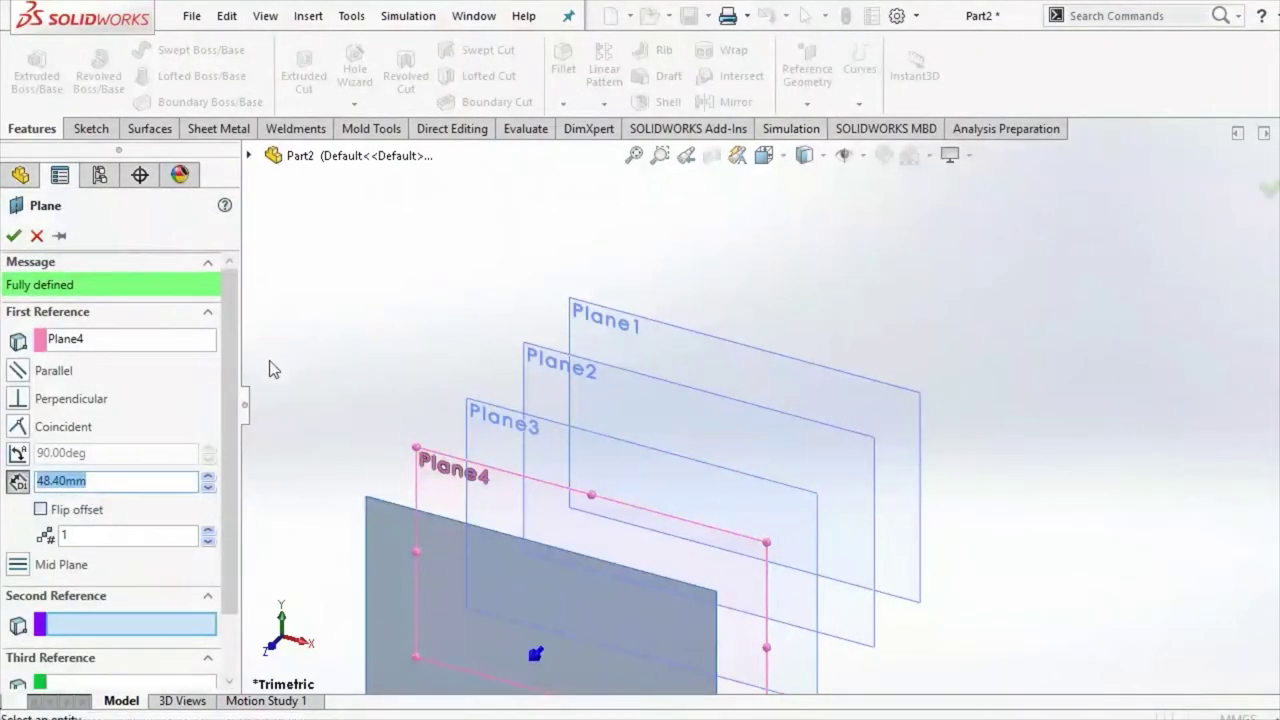
{"action": "type", "text": "50.6"}
{"action": "key", "text": "Return"}
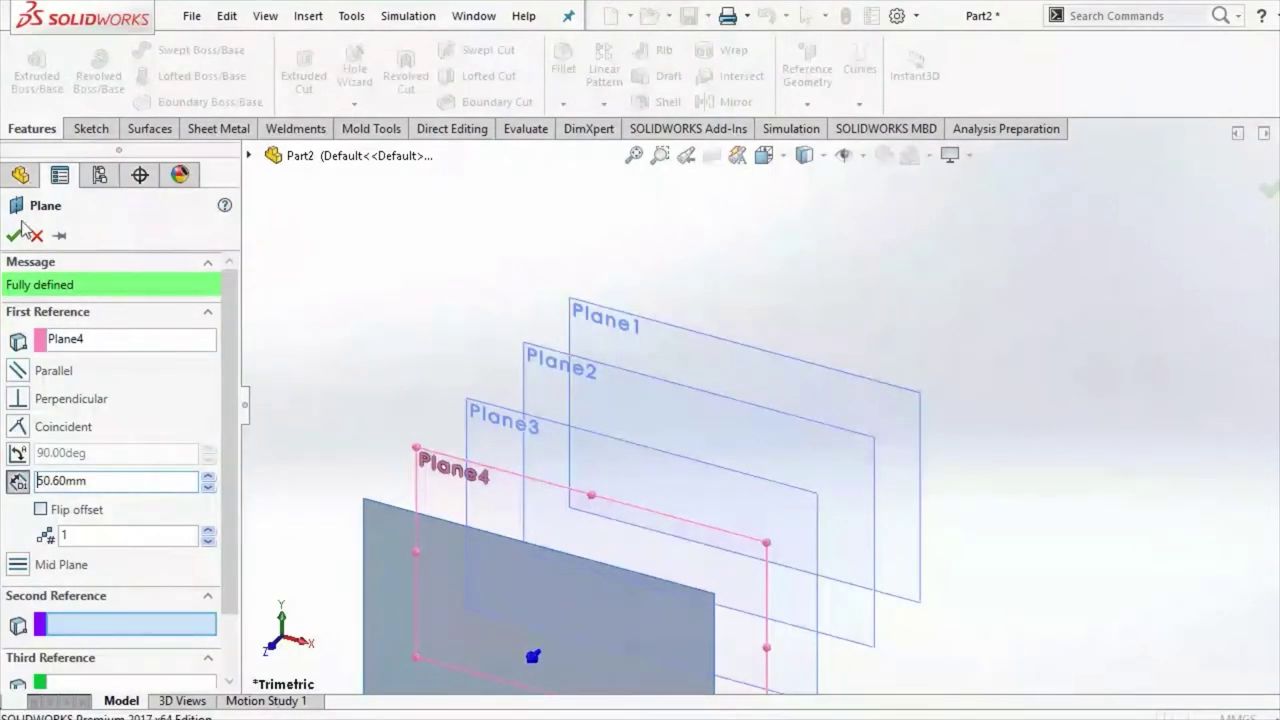
{"action": "left_click", "coordinate": [14, 234]}
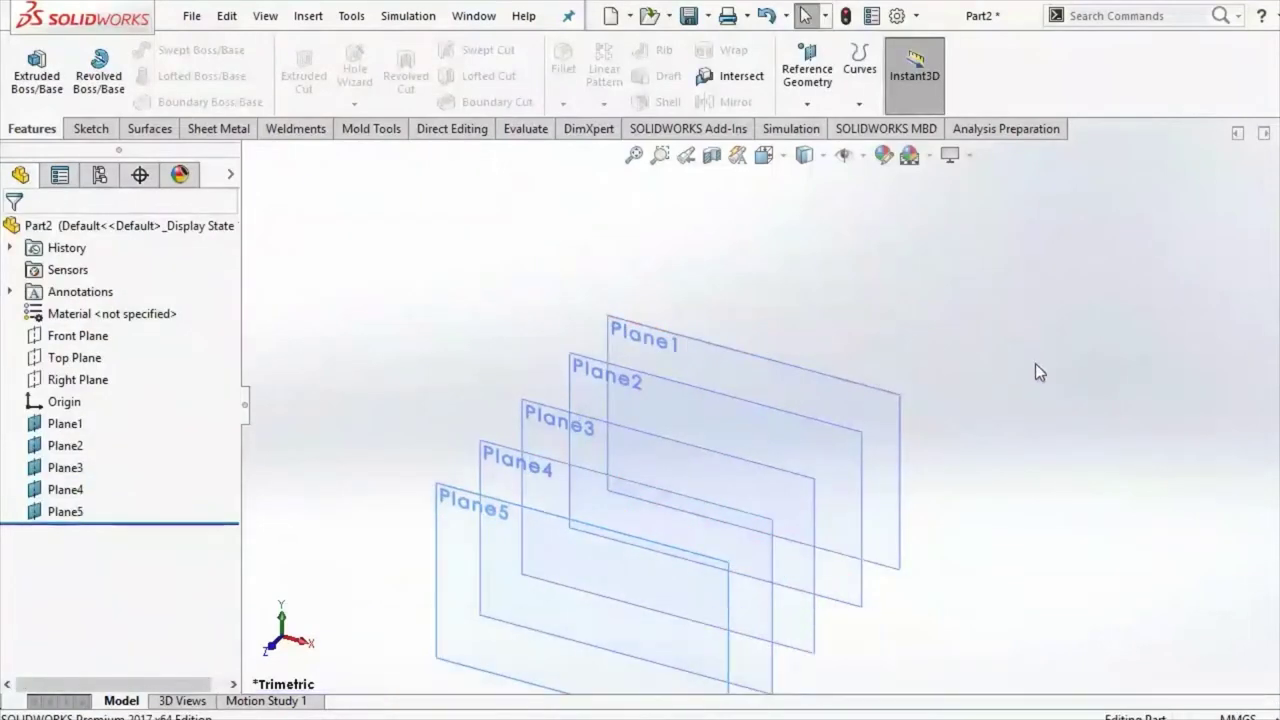
Step: Orbit the model and view the five stacked planes from the bottom
{"action": "scroll", "coordinate": [914, 471], "scroll_direction": "up", "scroll_amount": 3}
{"action": "middle_click_drag", "start_coordinate": [914, 471], "coordinate": [931, 237]}
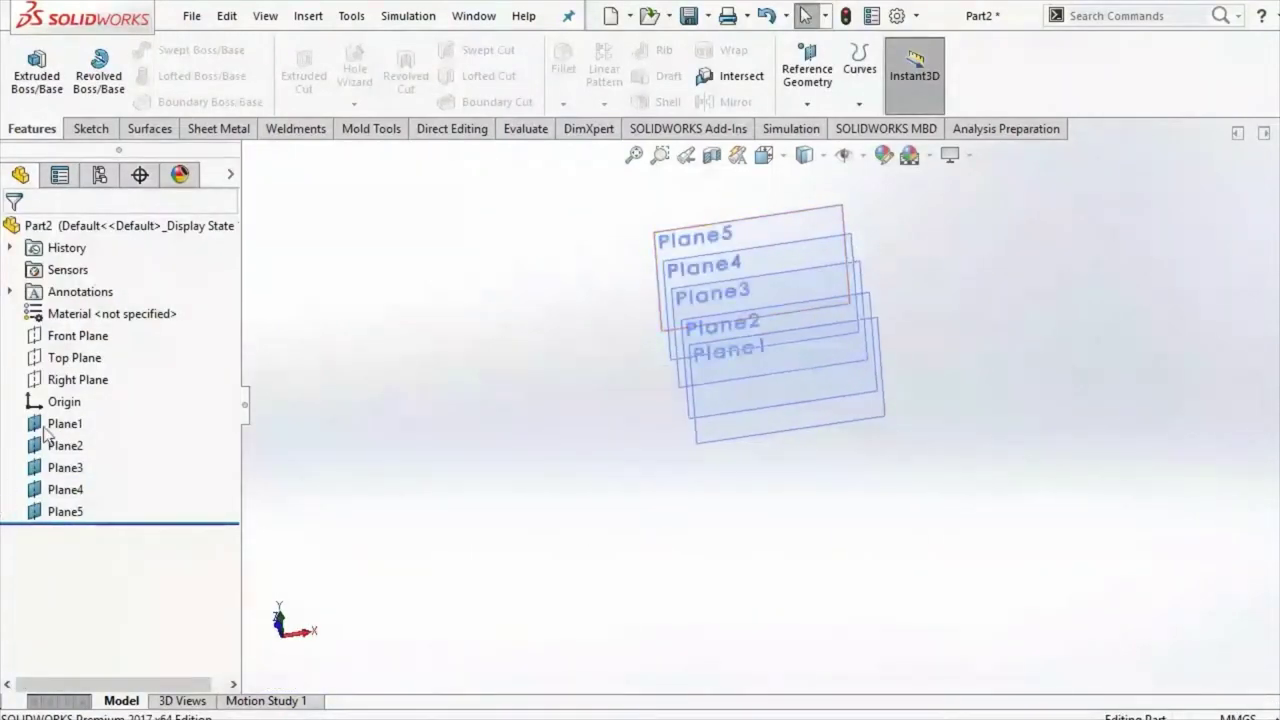
{"action": "left_click", "coordinate": [78, 340]}
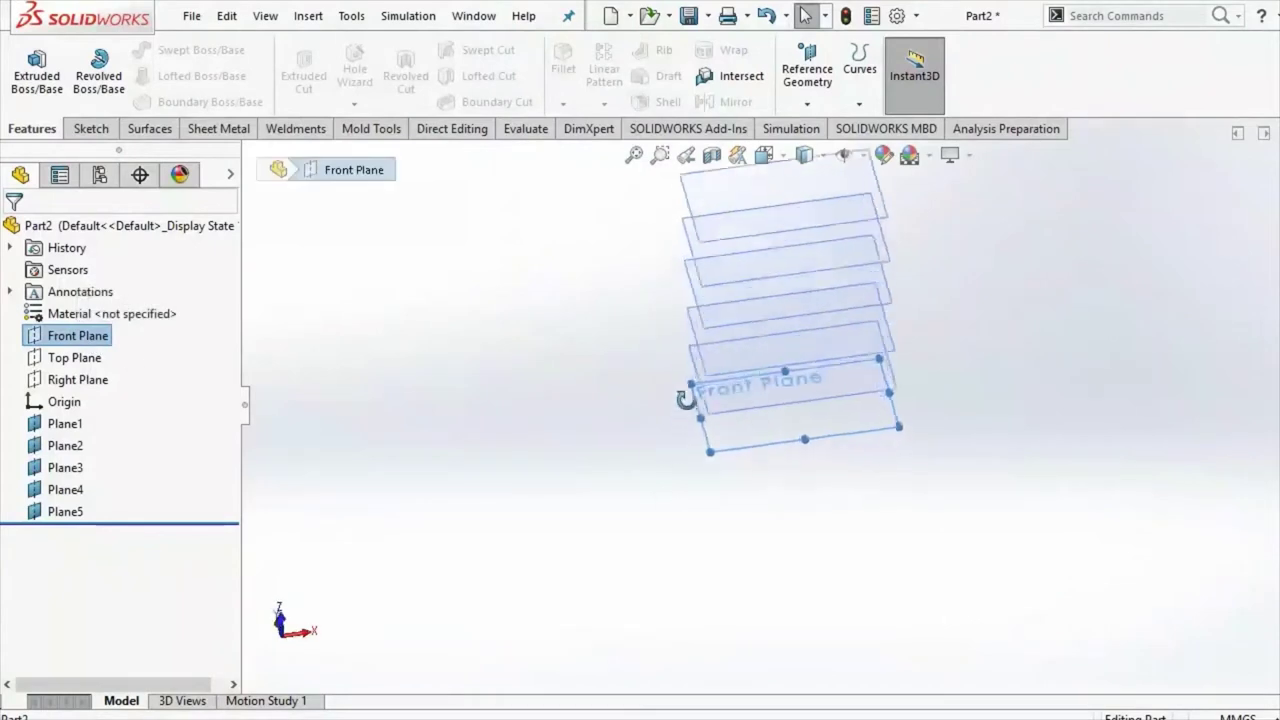
{"action": "mouse_move", "coordinate": [600, 300]}
{"action": "middle_mouse_down"}
{"action": "mouse_move", "coordinate": [618, 388]}
{"action": "mouse_move", "coordinate": [937, 314]}
{"action": "middle_mouse_up"}
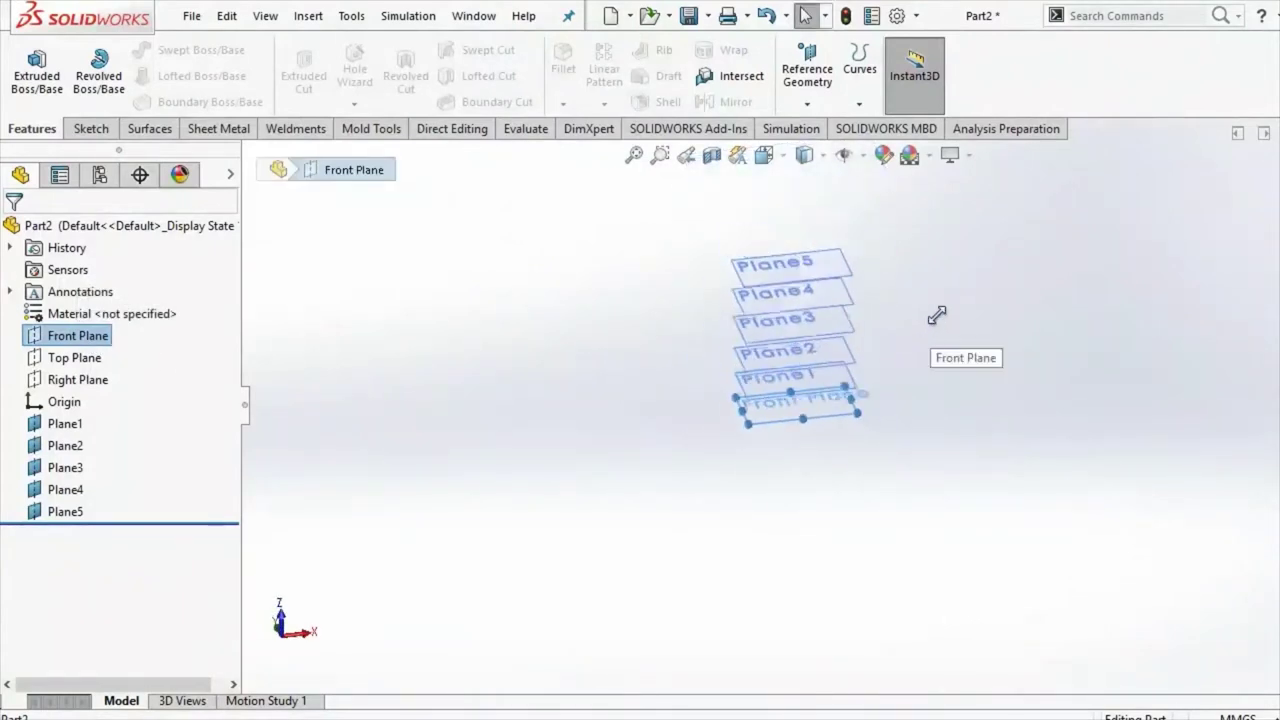
{"action": "left_click", "coordinate": [766, 160]}
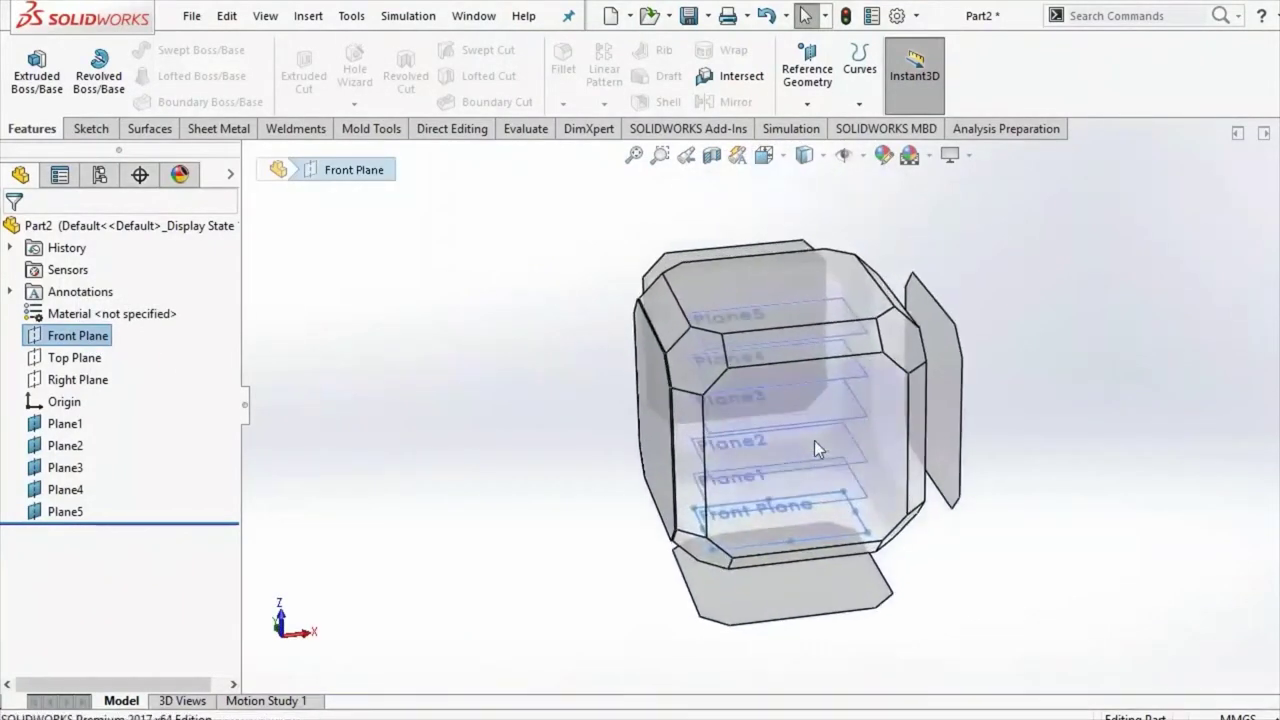
{"action": "left_click", "coordinate": [814, 440]}
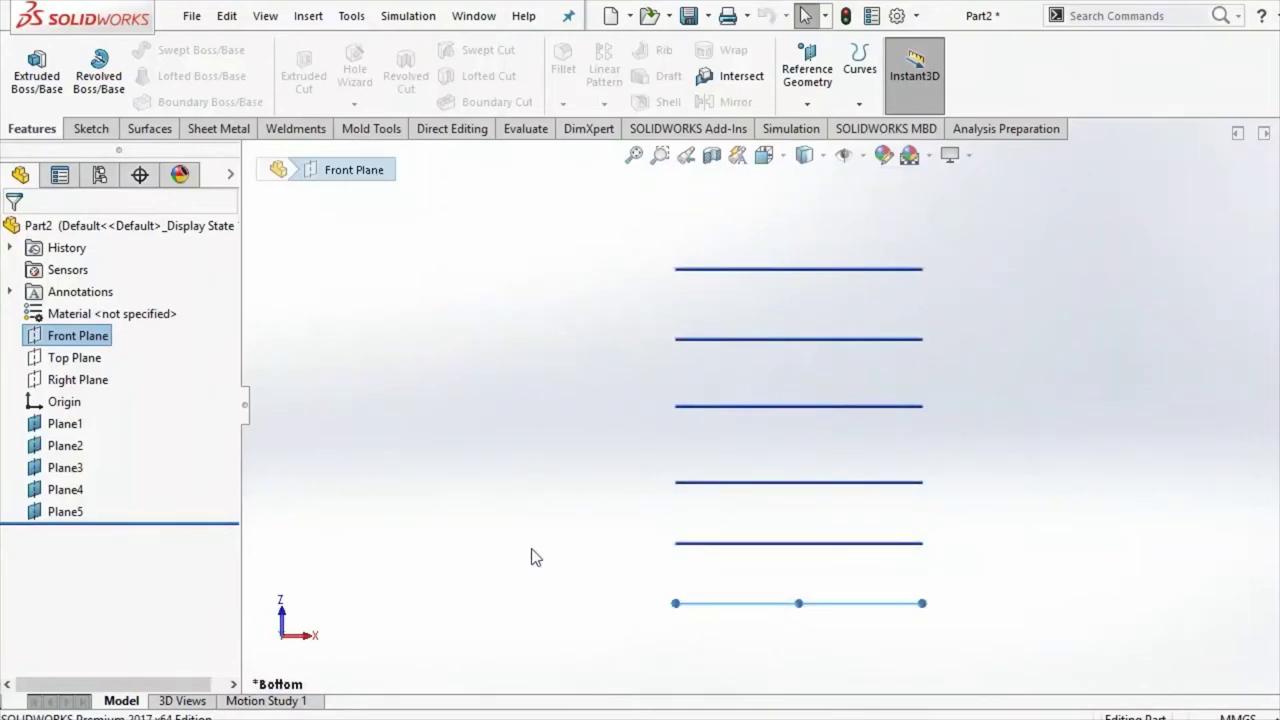
Step: Open Sketch1 on the Front Plane and return to the flat front view
{"action": "right_click", "coordinate": [86, 347]}
{"action": "left_click", "coordinate": [96, 304]}
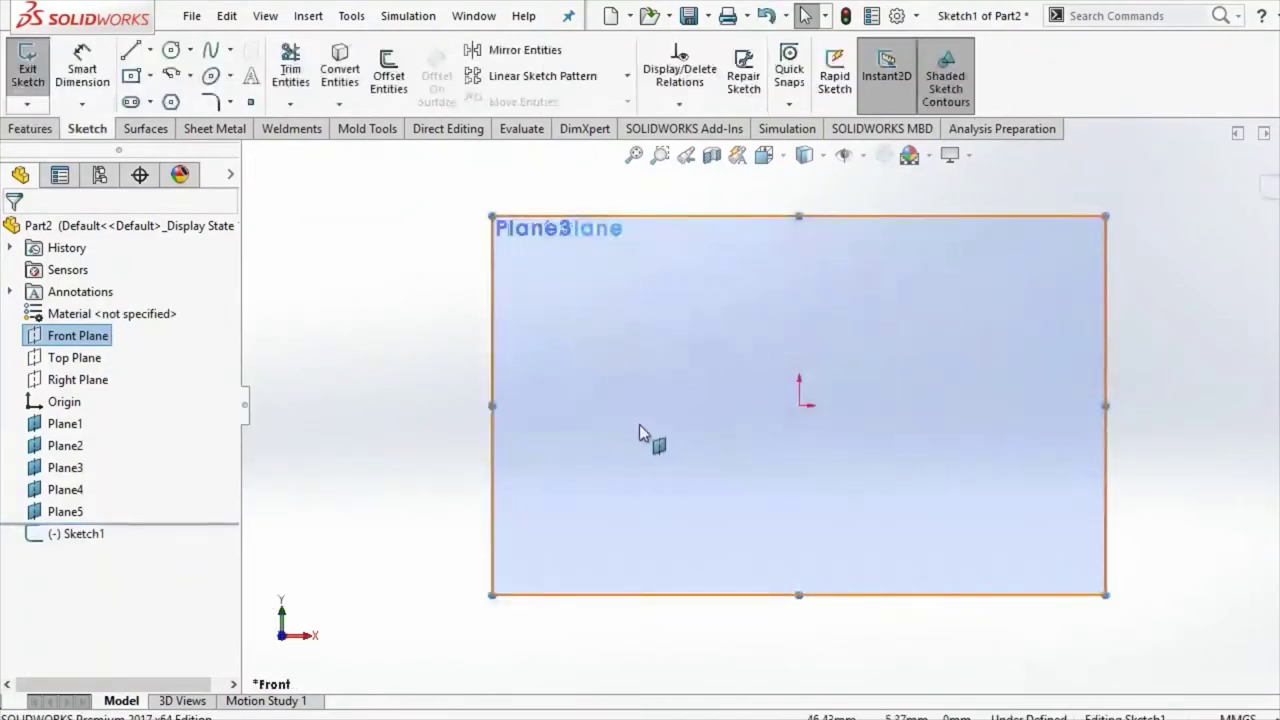
{"action": "middle_click_drag", "start_coordinate": [639, 430], "coordinate": [651, 463]}
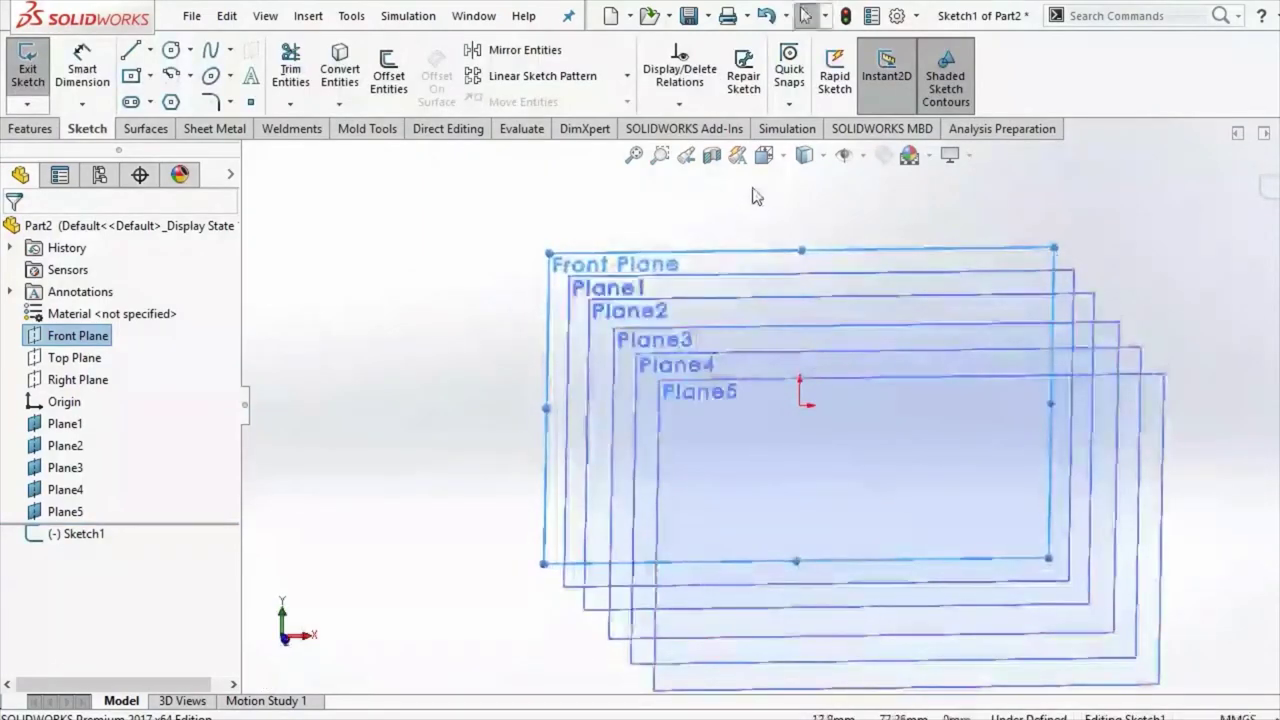
{"action": "key", "text": "space"}
{"action": "left_click", "coordinate": [850, 405]}
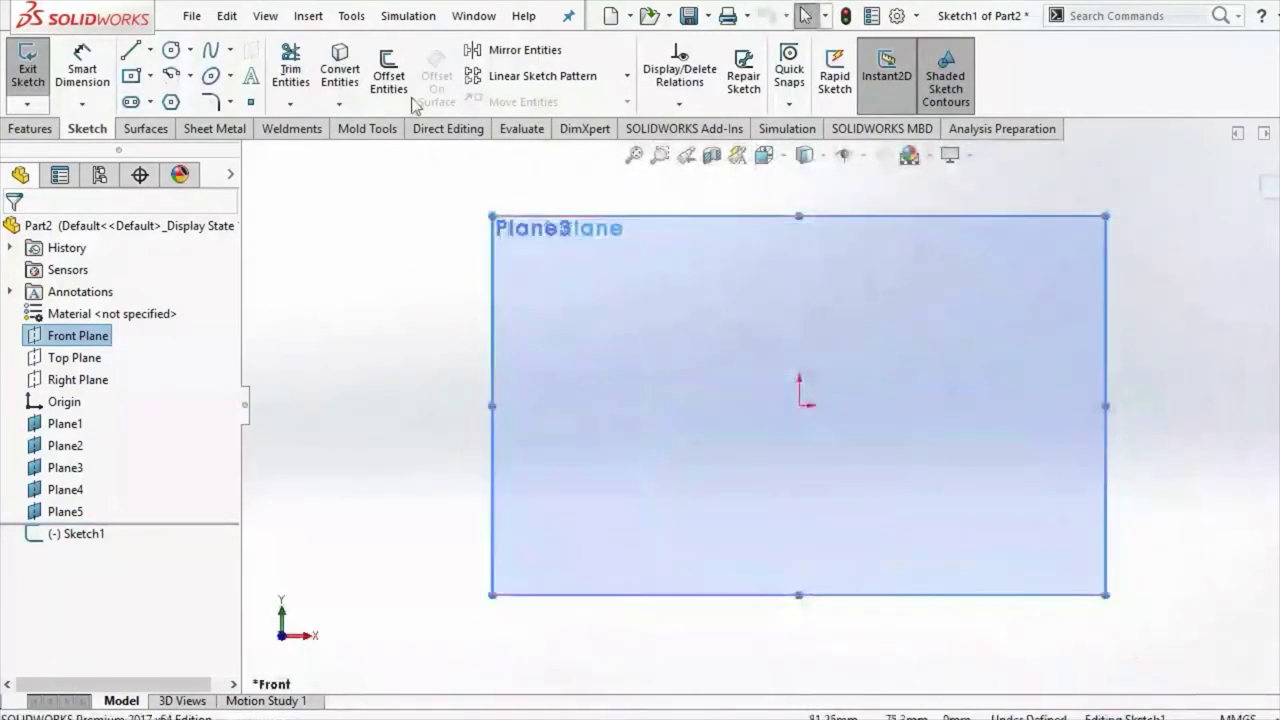
Step: Draw an ellipse centred on the origin, wider than it is tall
{"action": "left_click", "coordinate": [231, 76]}
{"action": "left_click", "coordinate": [245, 100]}
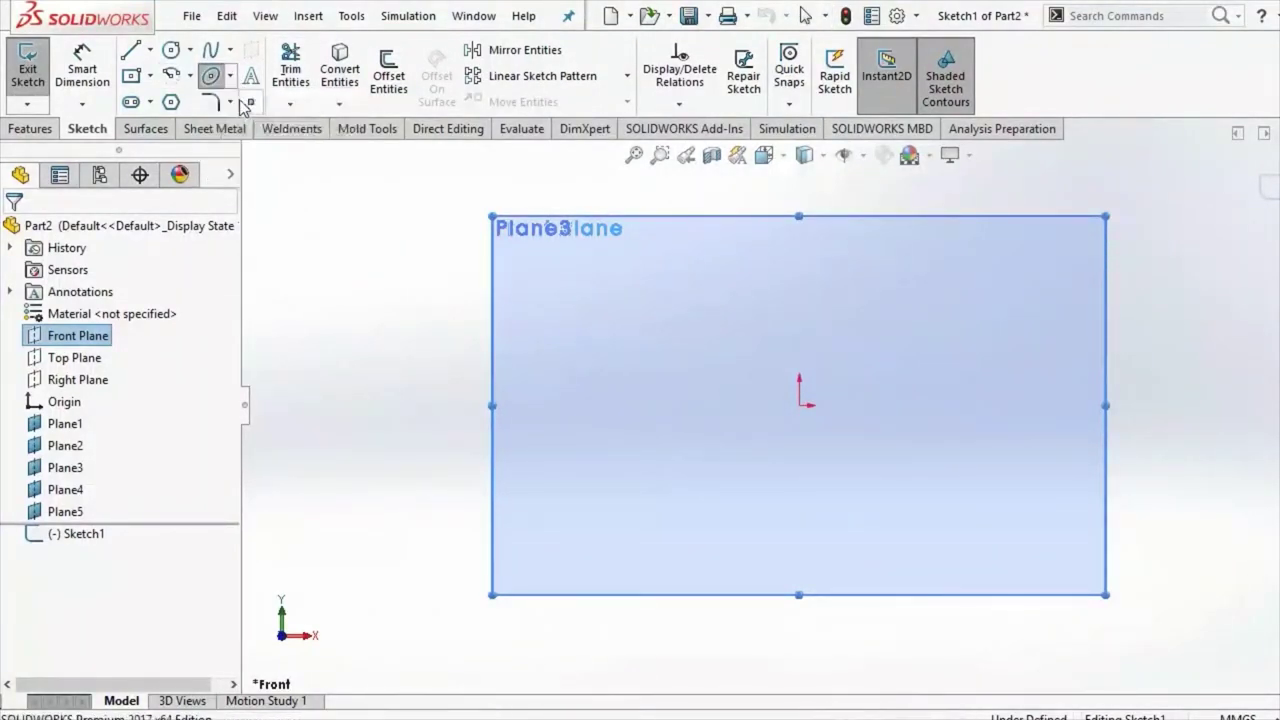
{"action": "left_click", "coordinate": [800, 405]}
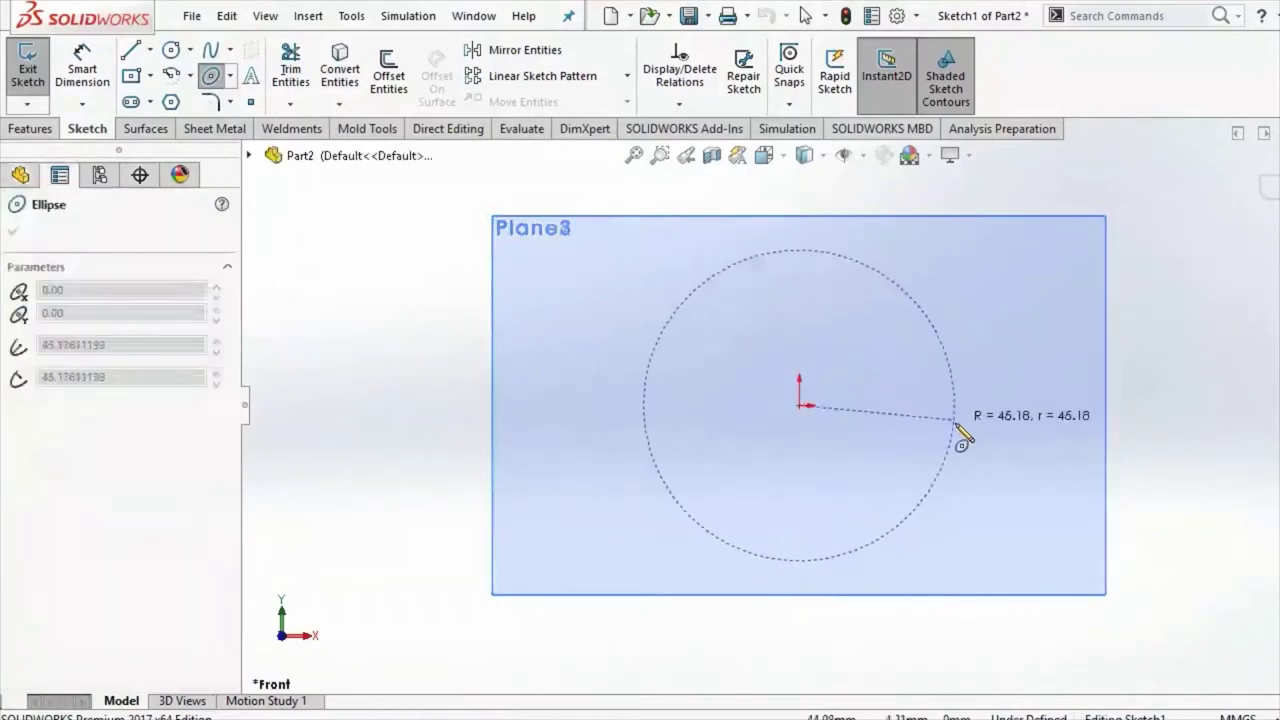
{"action": "left_click", "coordinate": [970, 416]}
{"action": "left_click", "coordinate": [962, 345]}
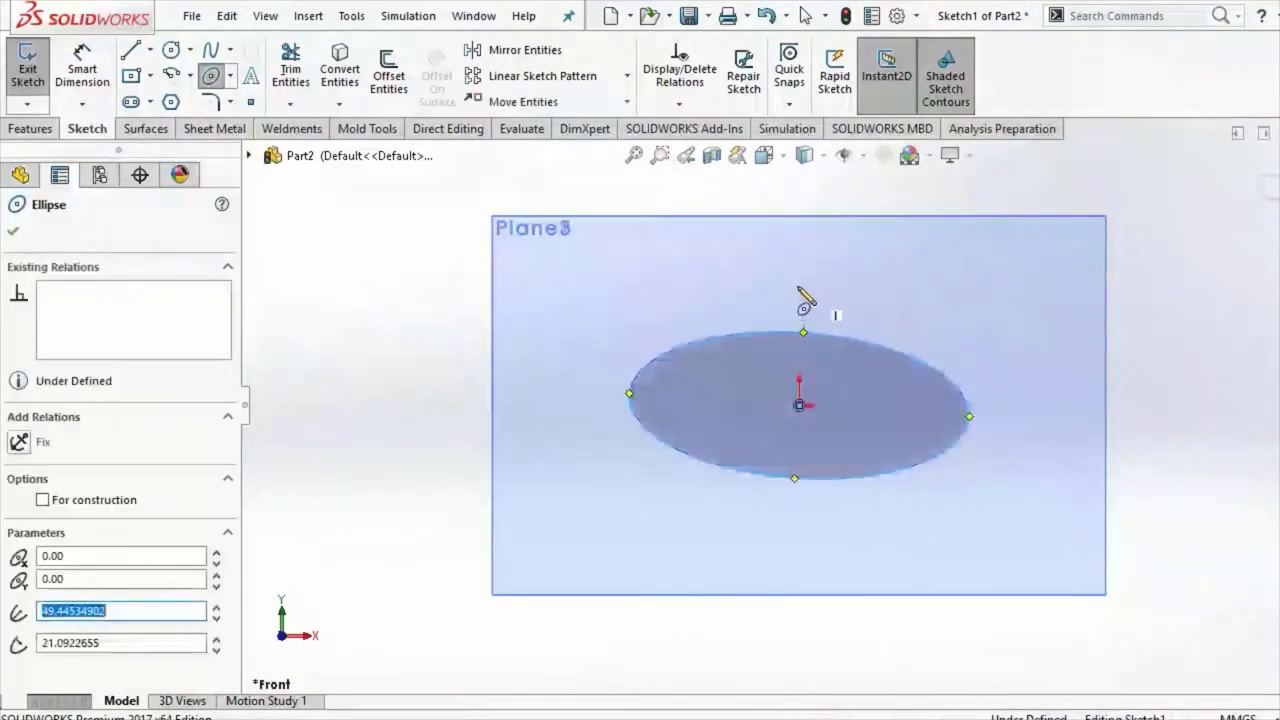
{"action": "right_click", "coordinate": [820, 298]}
{"action": "left_click", "coordinate": [840, 294]}
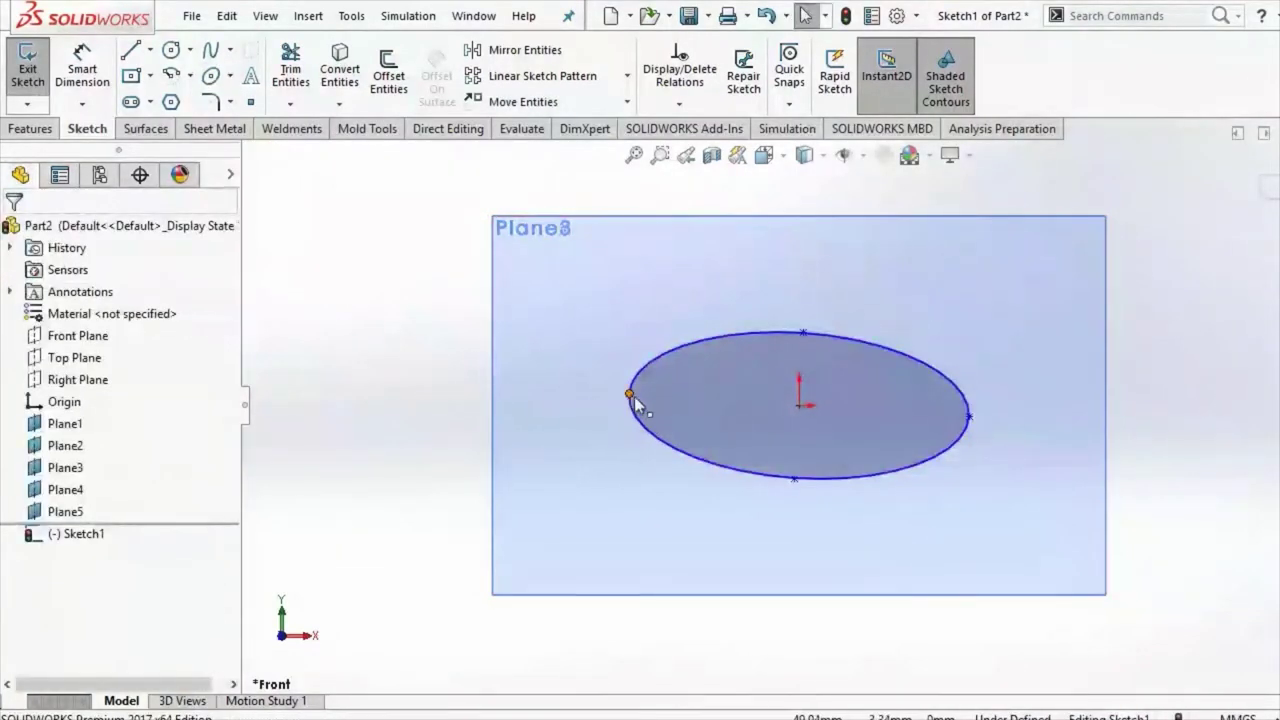
Step: Make the side points level with the centre and the top and bottom points vertical
{"action": "left_click", "coordinate": [629, 395]}
{"action": "left_click", "coordinate": [801, 406]}
{"action": "left_click", "coordinate": [968, 416], "text": "ctrl"}
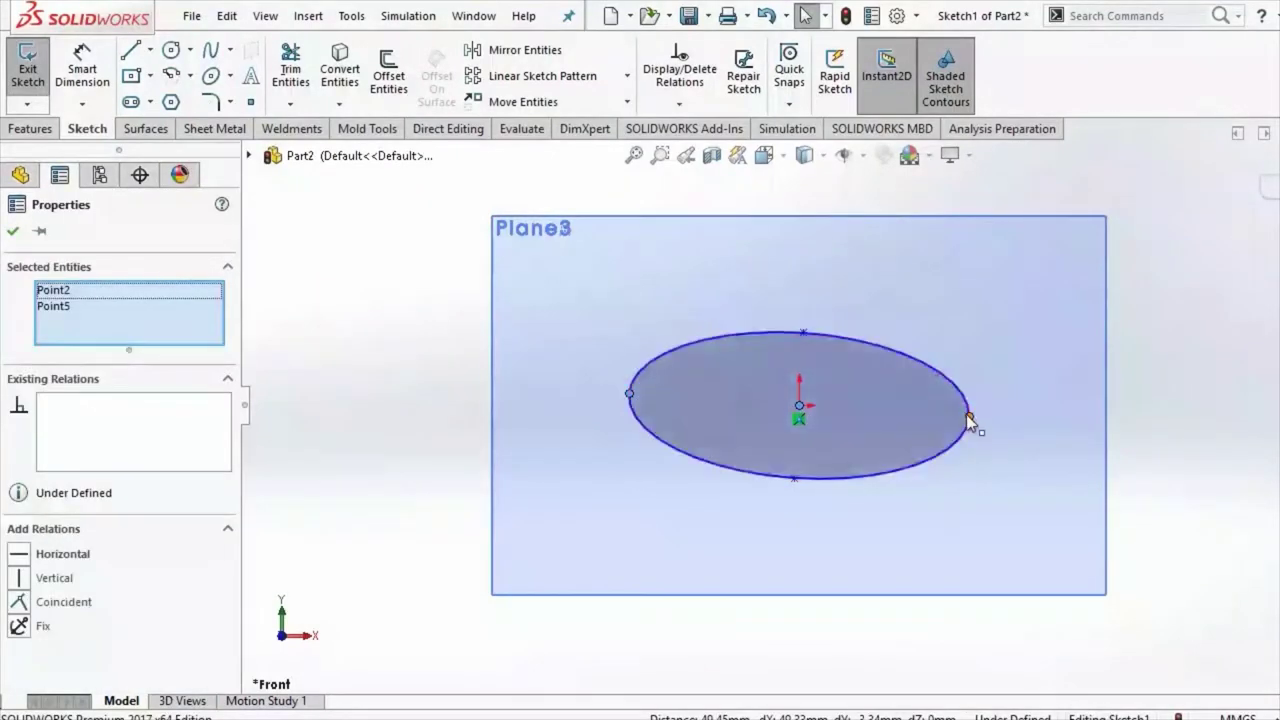
{"action": "left_click", "coordinate": [968, 418], "text": "ctrl"}
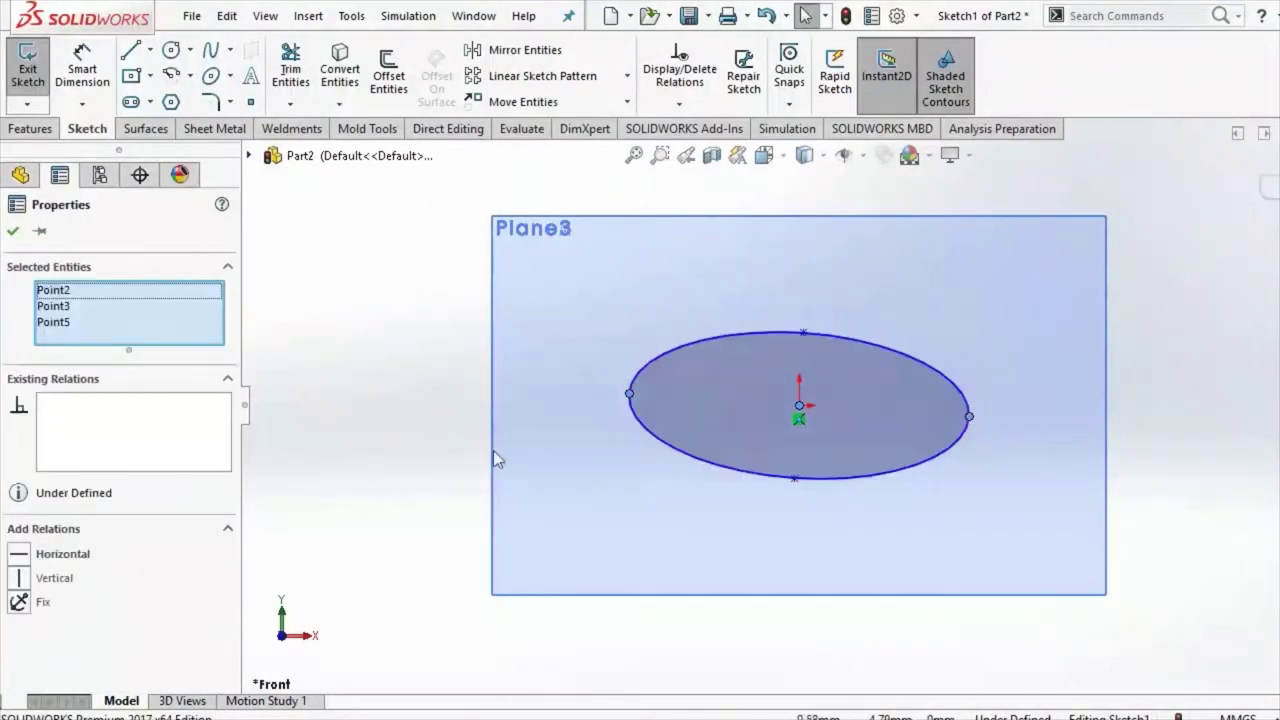
{"action": "left_click", "coordinate": [45, 555]}
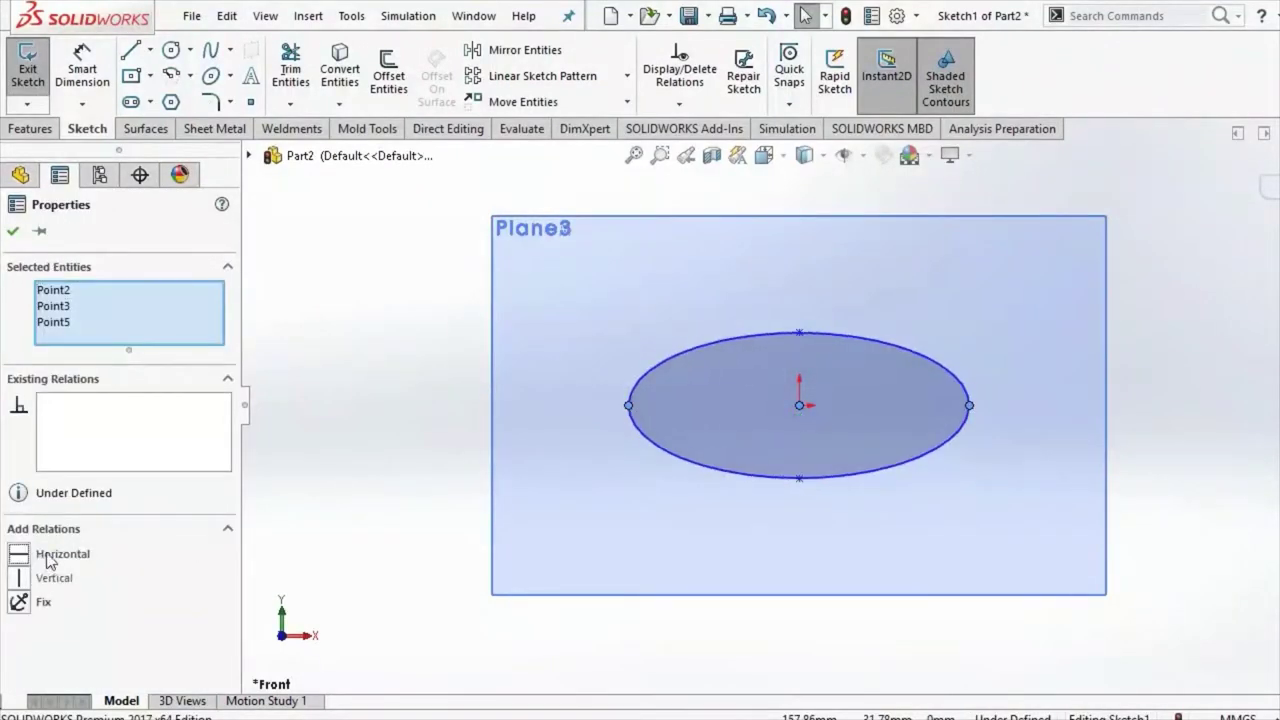
{"action": "left_click", "coordinate": [802, 334]}
{"action": "left_click", "coordinate": [801, 406]}
{"action": "left_click", "coordinate": [806, 474], "text": "ctrl"}
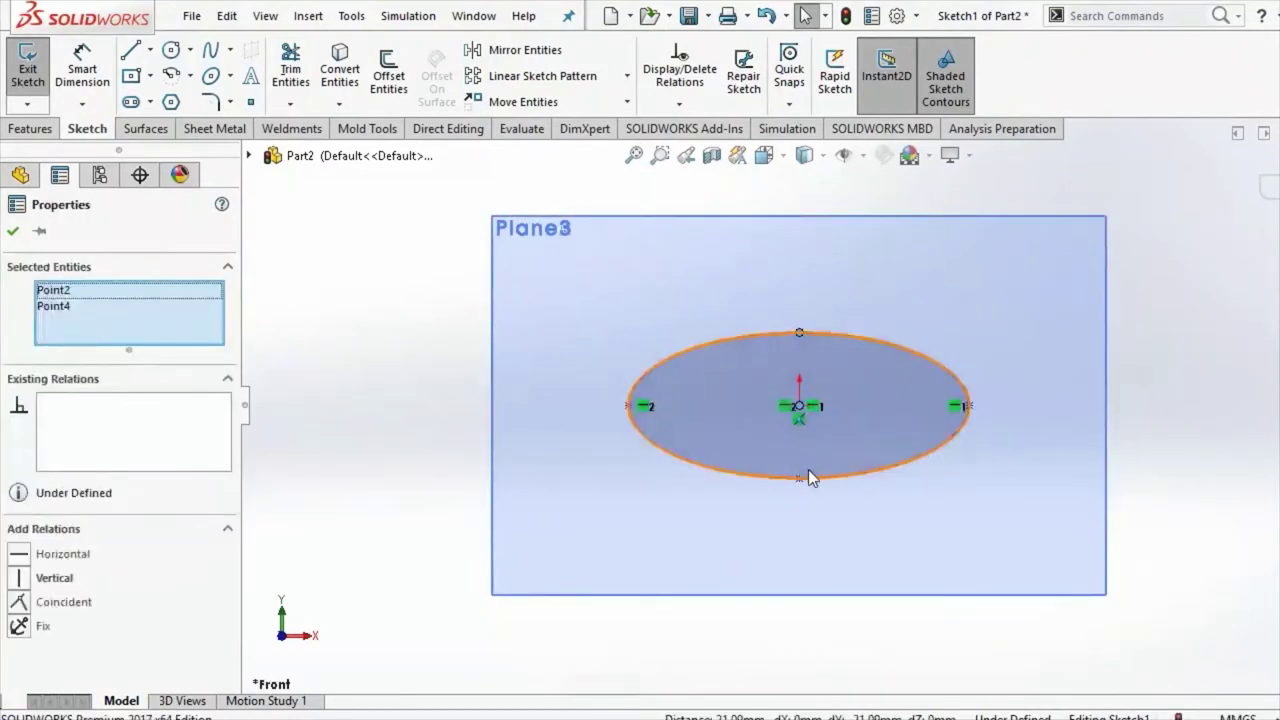
{"action": "left_click", "coordinate": [800, 478], "text": "ctrl"}
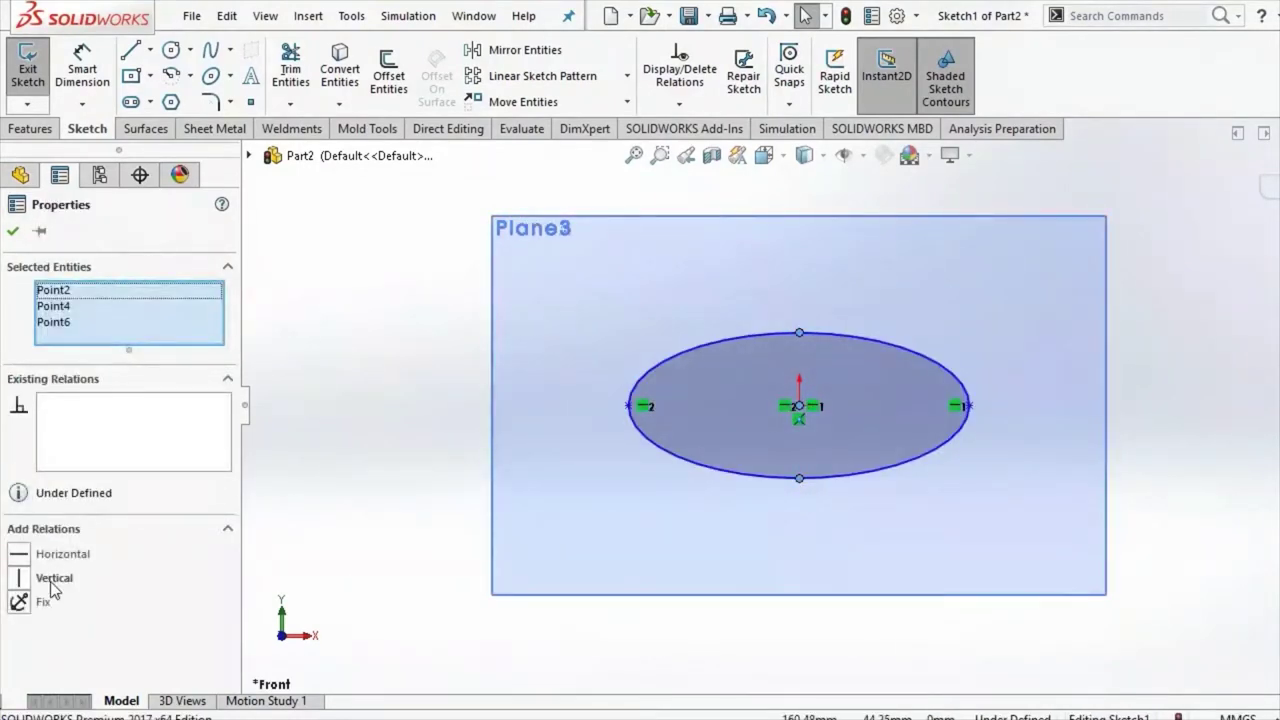
{"action": "left_click", "coordinate": [52, 579]}
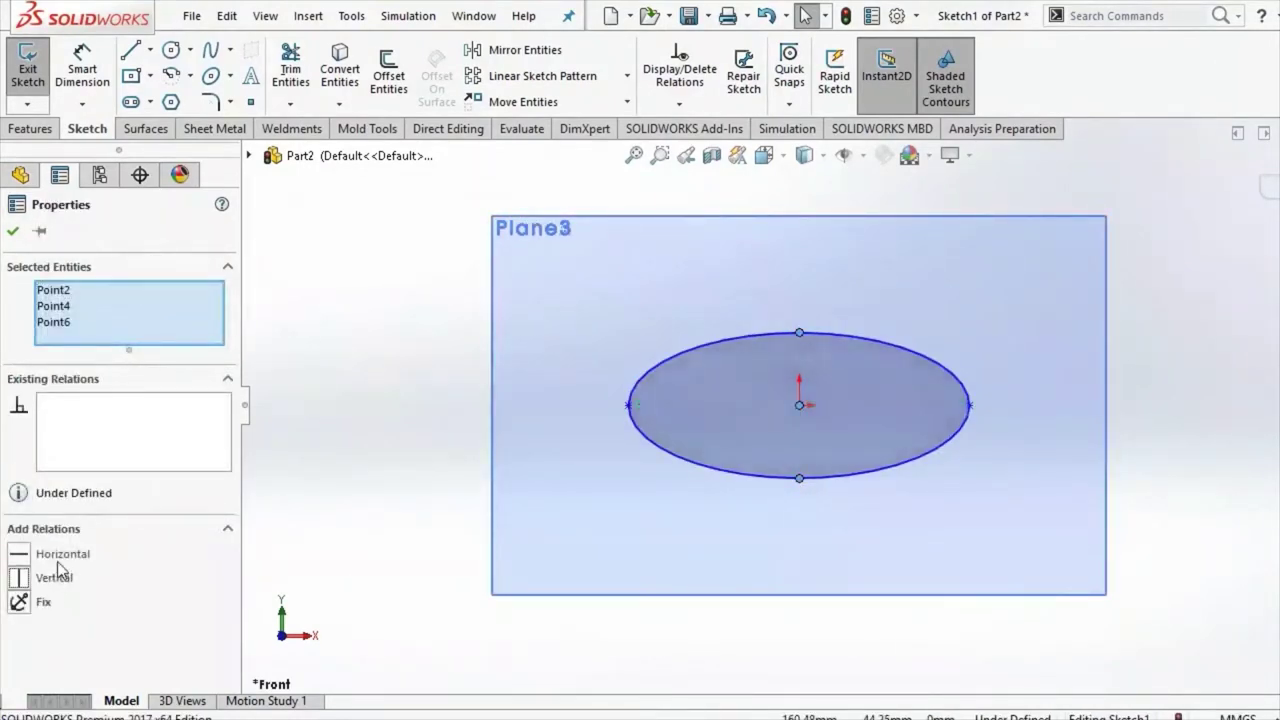
{"action": "left_click", "coordinate": [13, 231]}
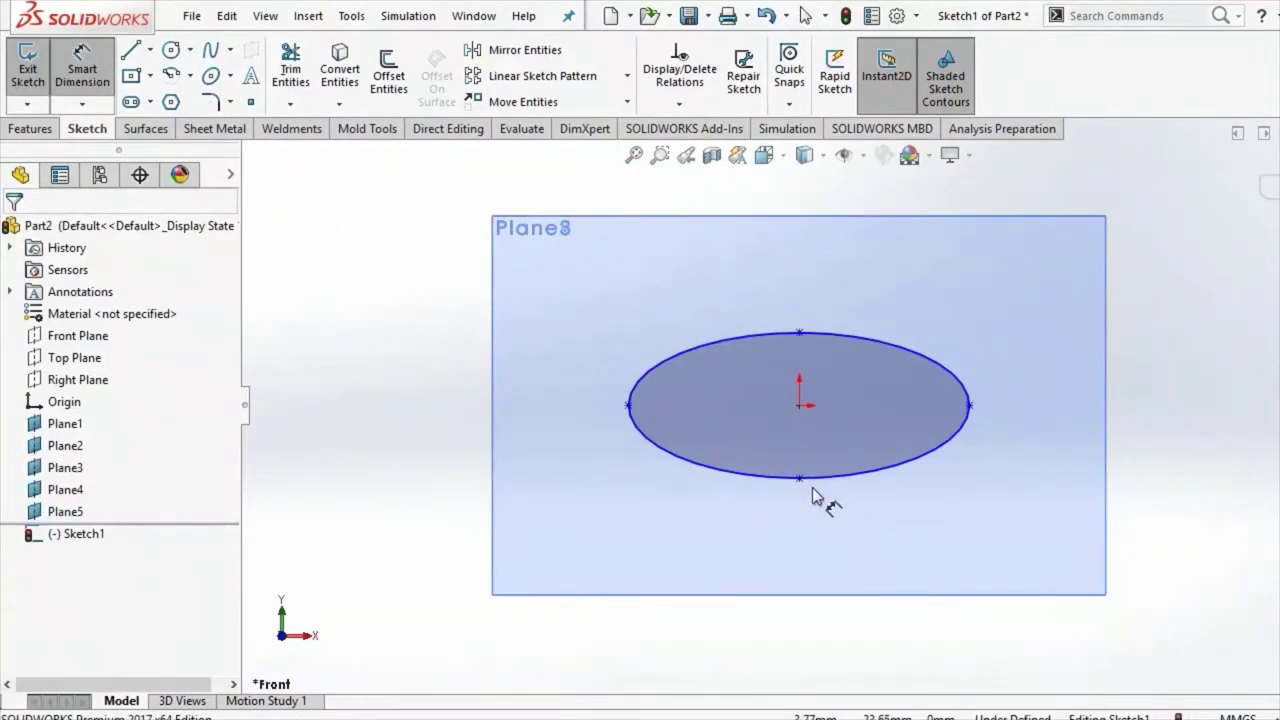
Step: Dimension the ellipse height between top and bottom points as 49.5 mm
{"action": "left_click", "coordinate": [799, 478]}
{"action": "left_click", "coordinate": [799, 334]}
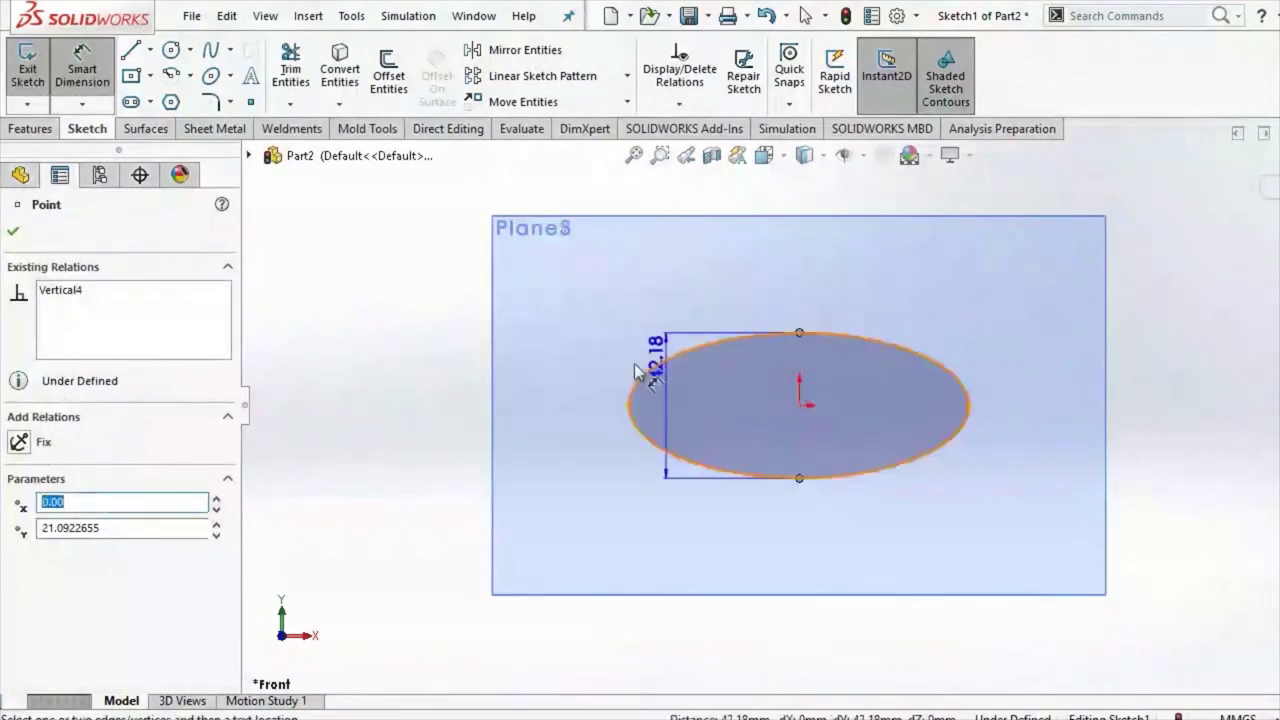
{"action": "left_click", "coordinate": [598, 378]}
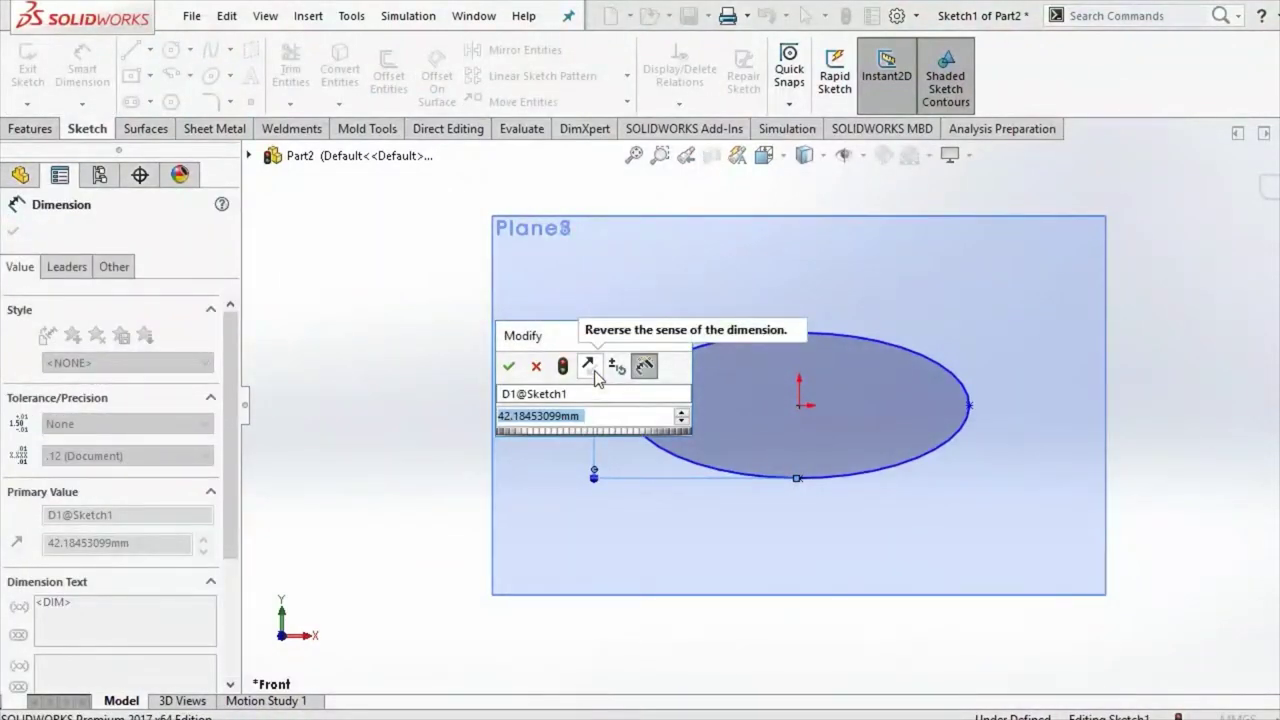
{"action": "type", "text": "4"}
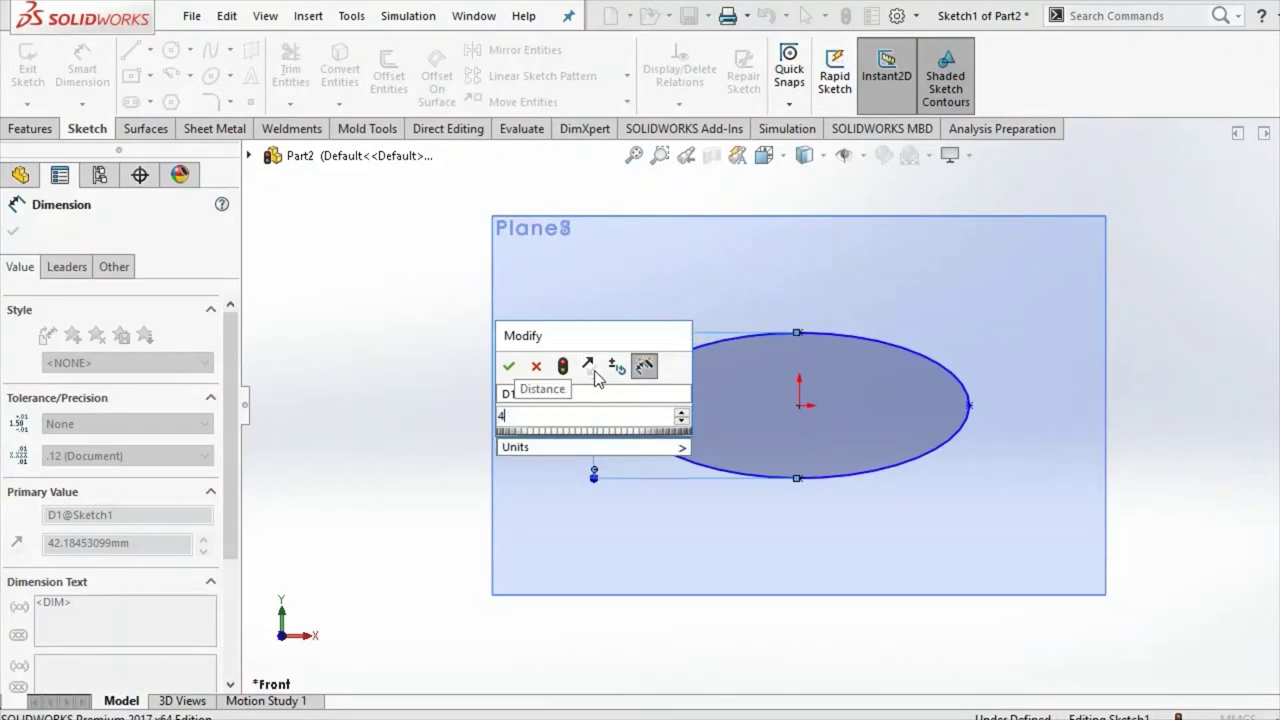
{"action": "type", "text": "9.5"}
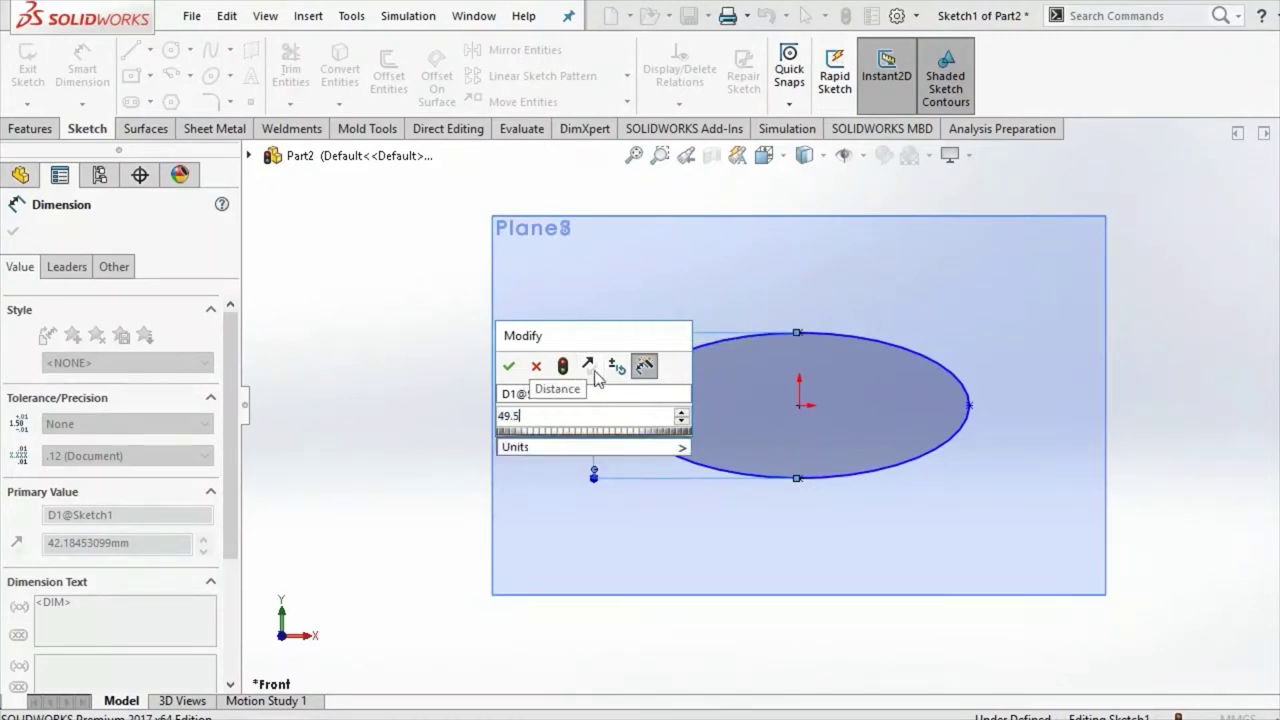
{"action": "key", "text": "Return"}
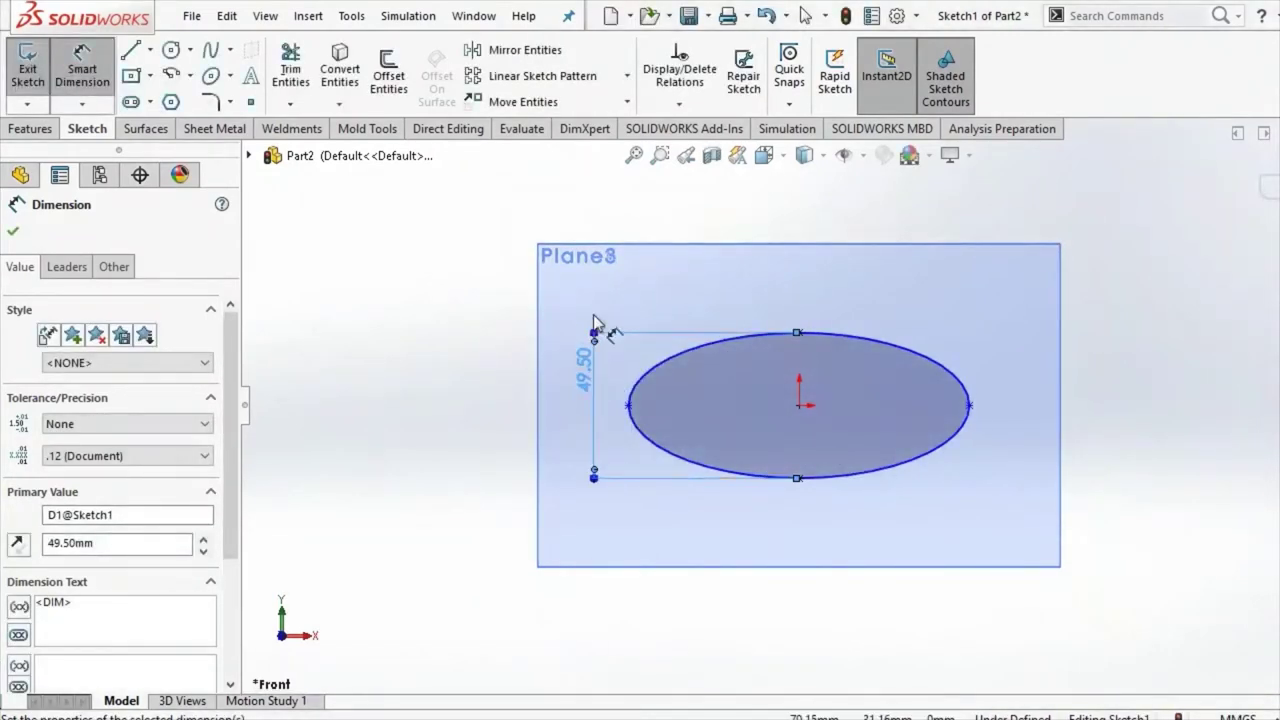
Step: Dimension the ellipse width between left and right points as 82.5 mm
{"action": "left_click", "coordinate": [627, 406]}
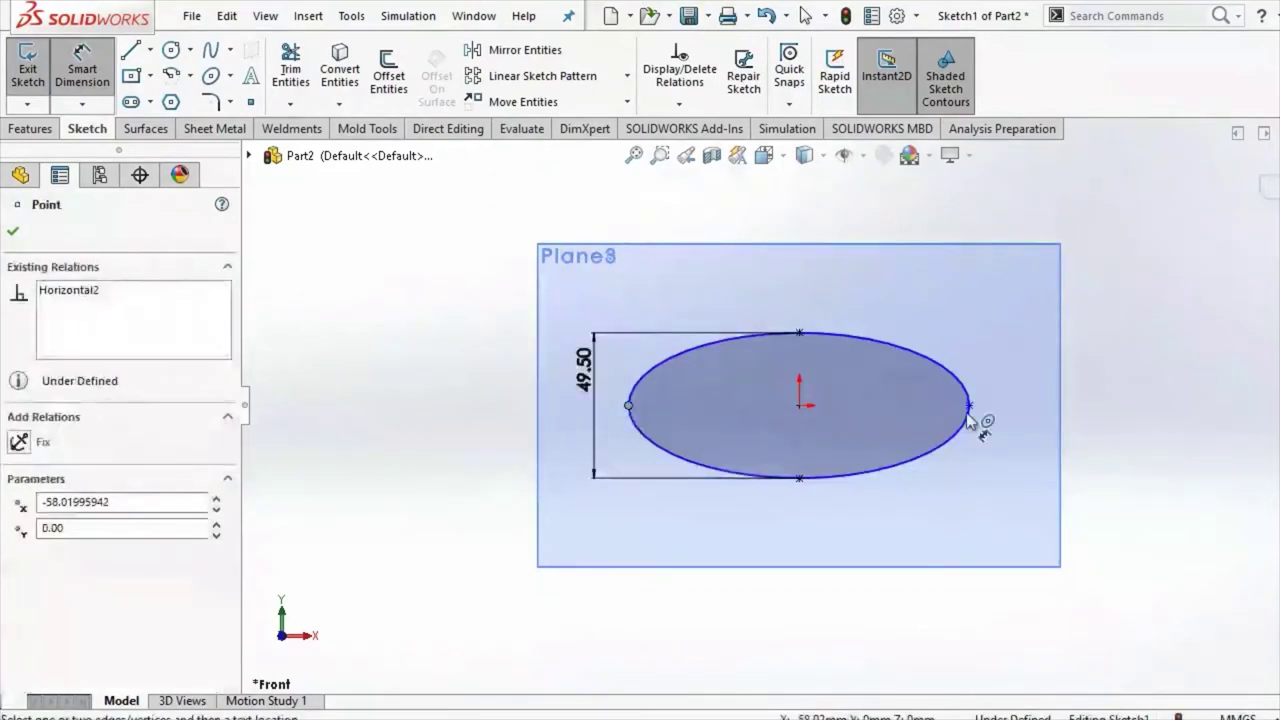
{"action": "left_click", "coordinate": [969, 407]}
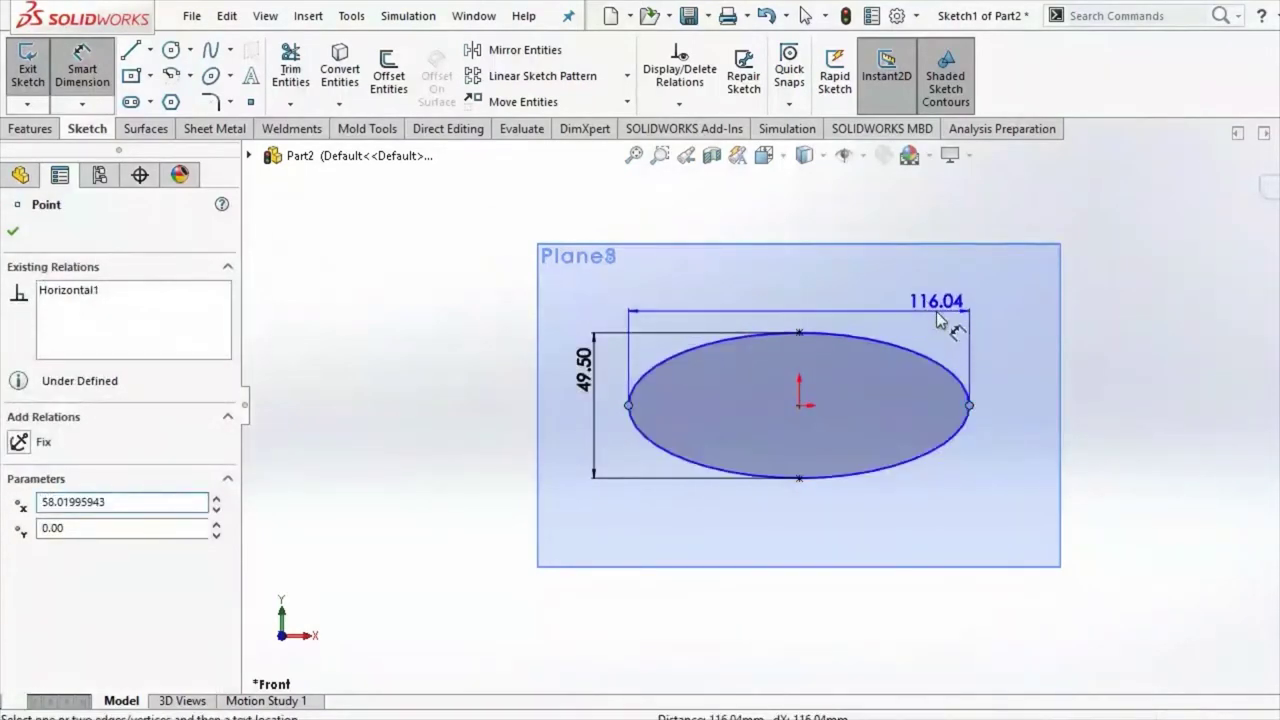
{"action": "left_click", "coordinate": [940, 315]}
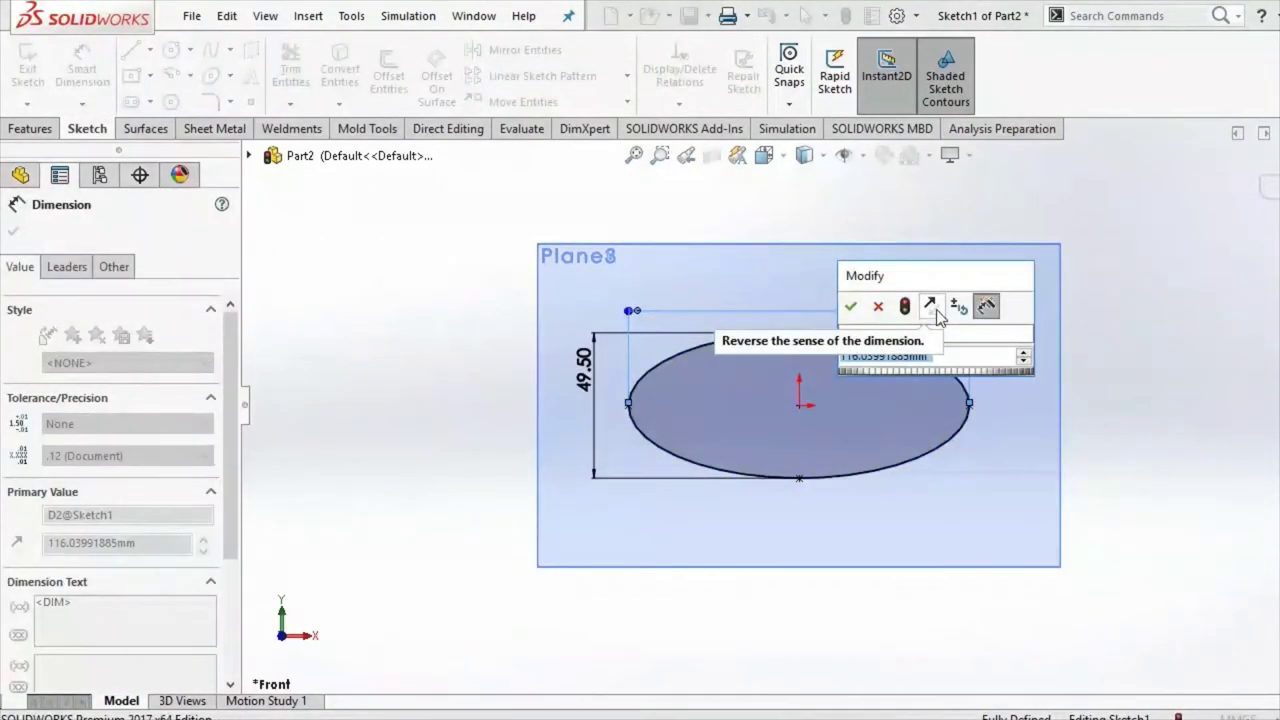
{"action": "type", "text": "82.5"}
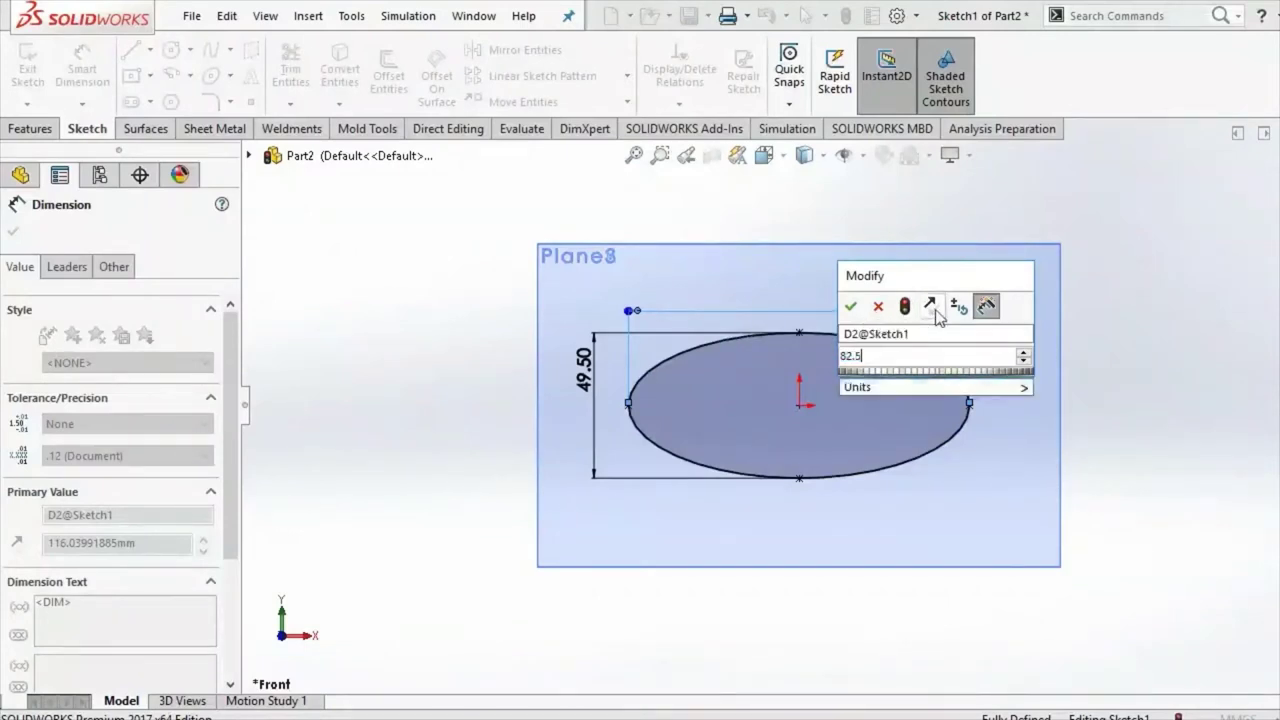
{"action": "key", "text": "Return"}
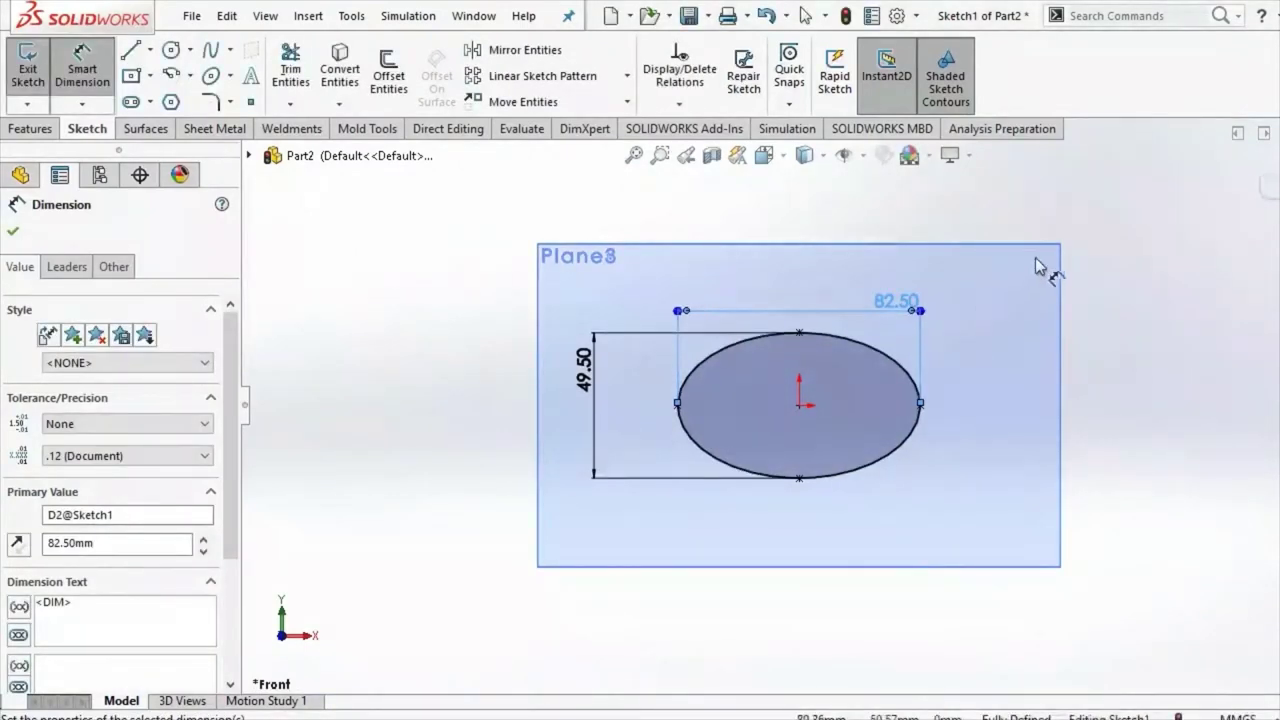
{"action": "left_click", "coordinate": [13, 231]}
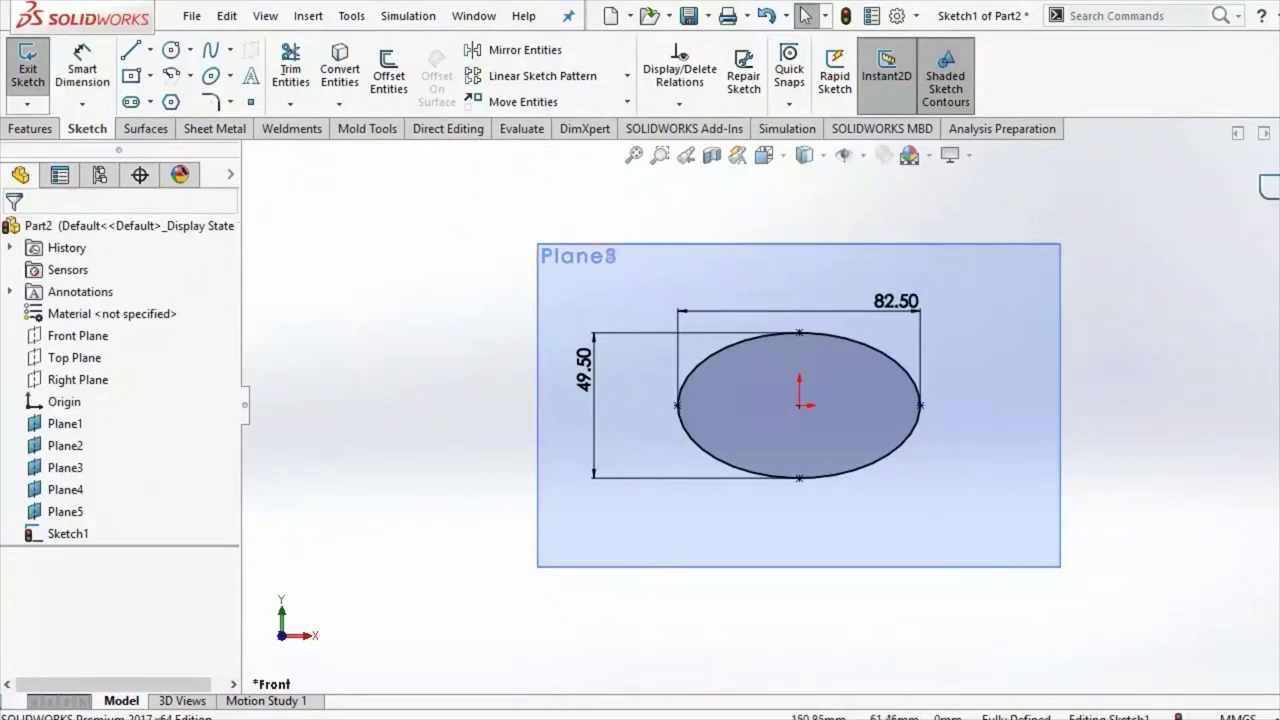
Step: Exit Sketch1 and open Sketch2 on Plane1, viewed from the front
{"action": "left_click", "coordinate": [28, 66]}
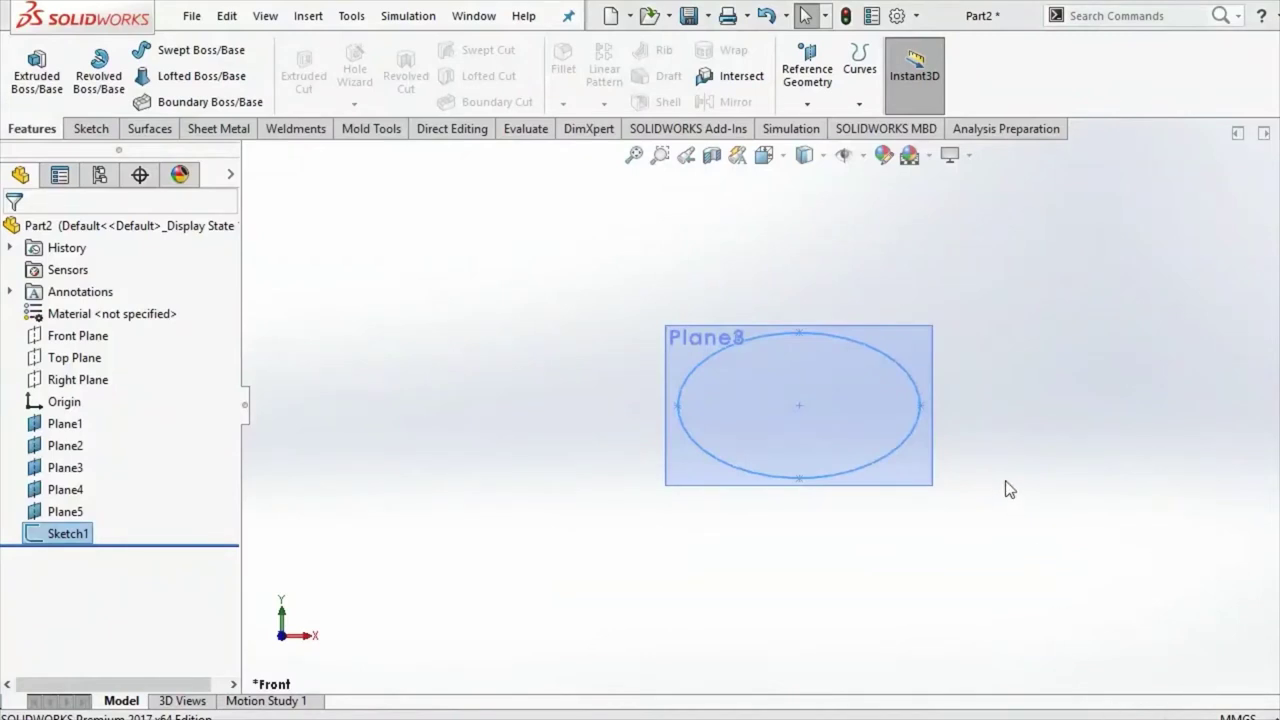
{"action": "middle_click_drag", "start_coordinate": [1008, 489], "coordinate": [1000, 354]}
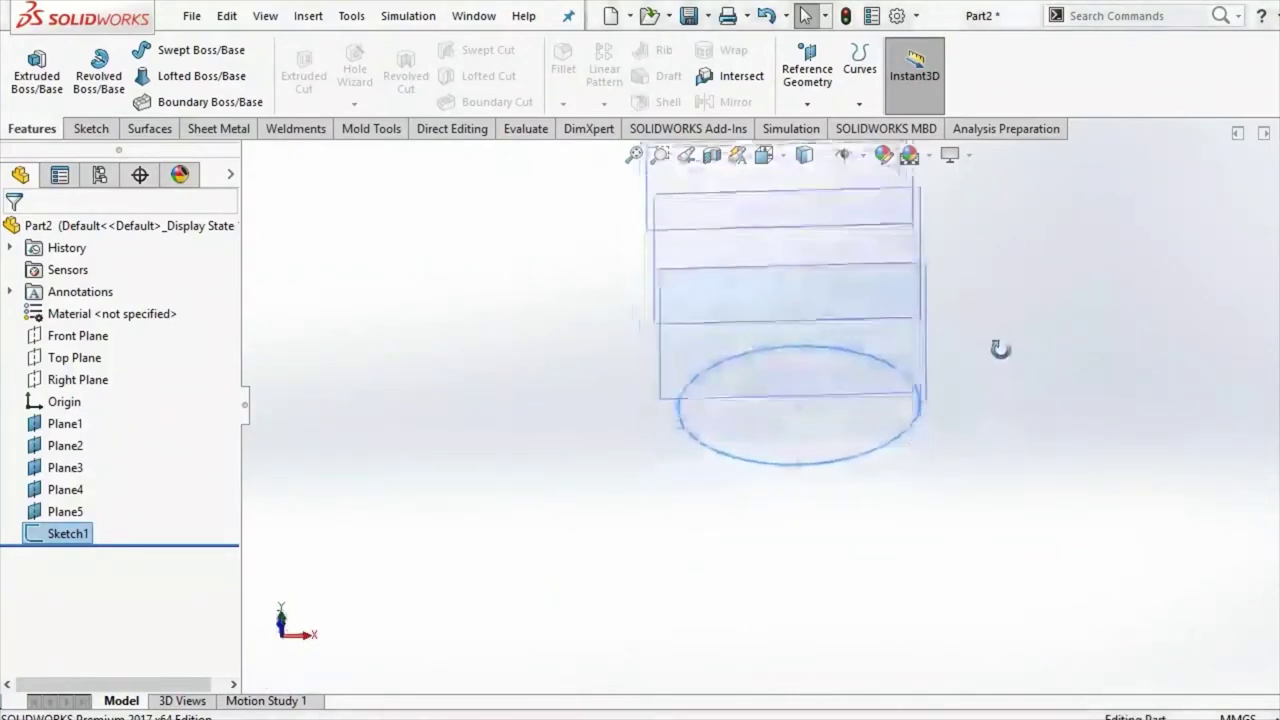
{"action": "left_click", "coordinate": [775, 393]}
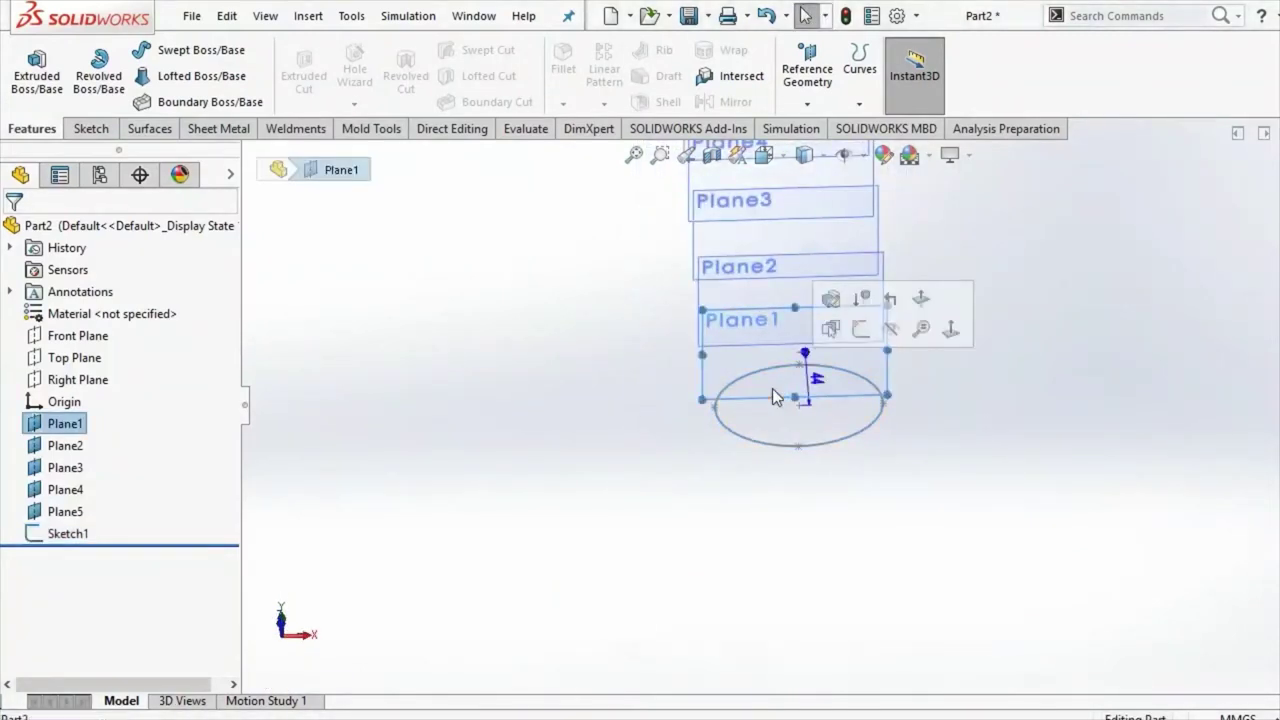
{"action": "left_click", "coordinate": [860, 329]}
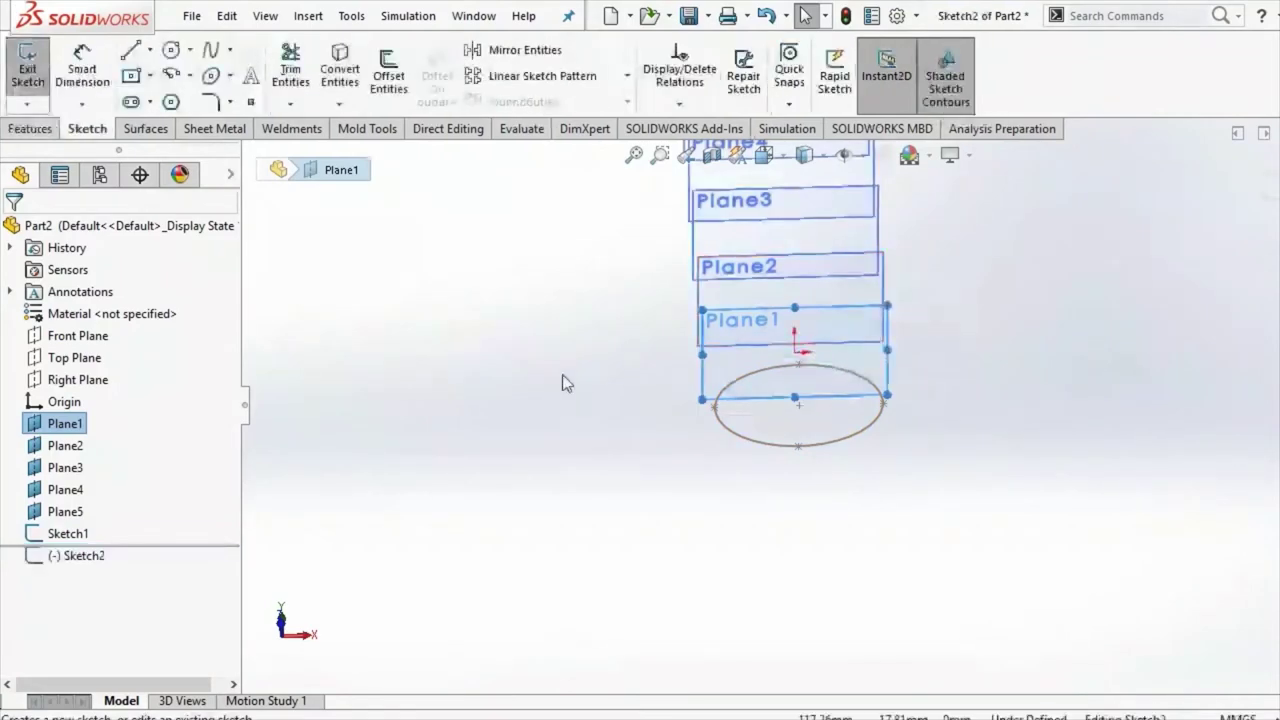
{"action": "left_click", "coordinate": [762, 157]}
{"action": "left_click", "coordinate": [733, 314]}
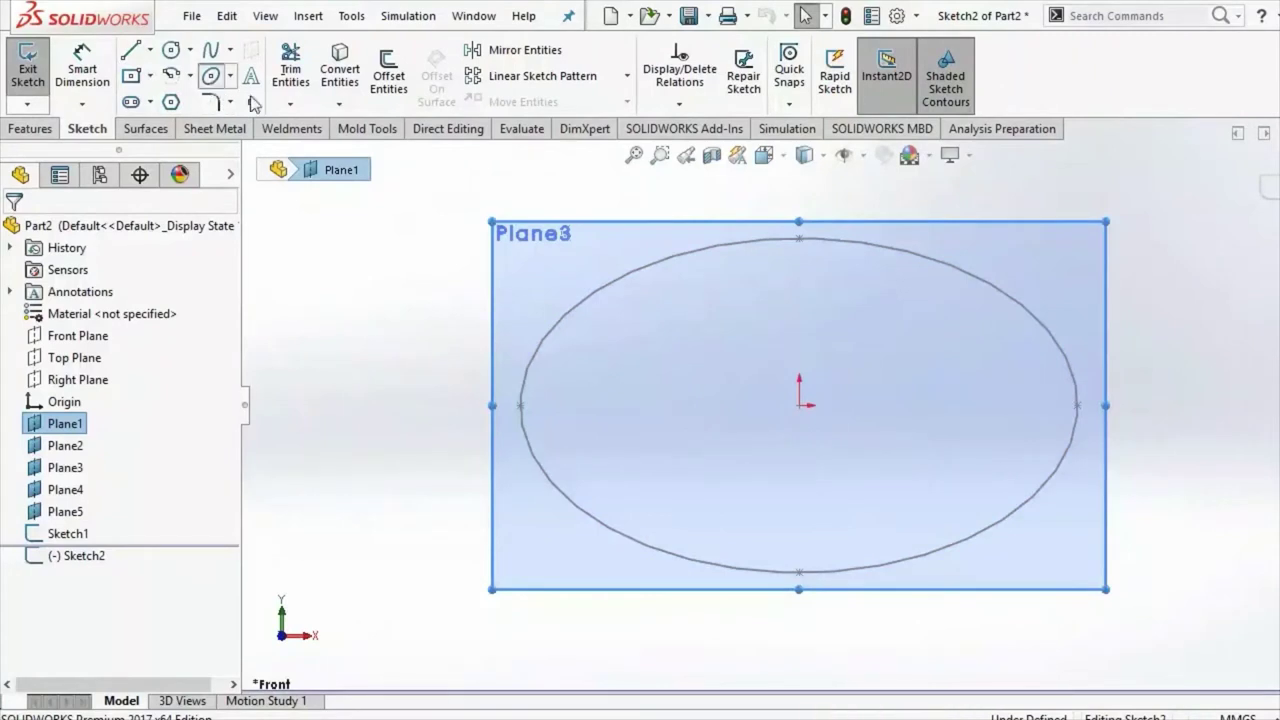
Step: Draw a second ellipse in Sketch2 centred on the origin
{"action": "left_click", "coordinate": [211, 75]}
{"action": "left_click", "coordinate": [800, 405]}
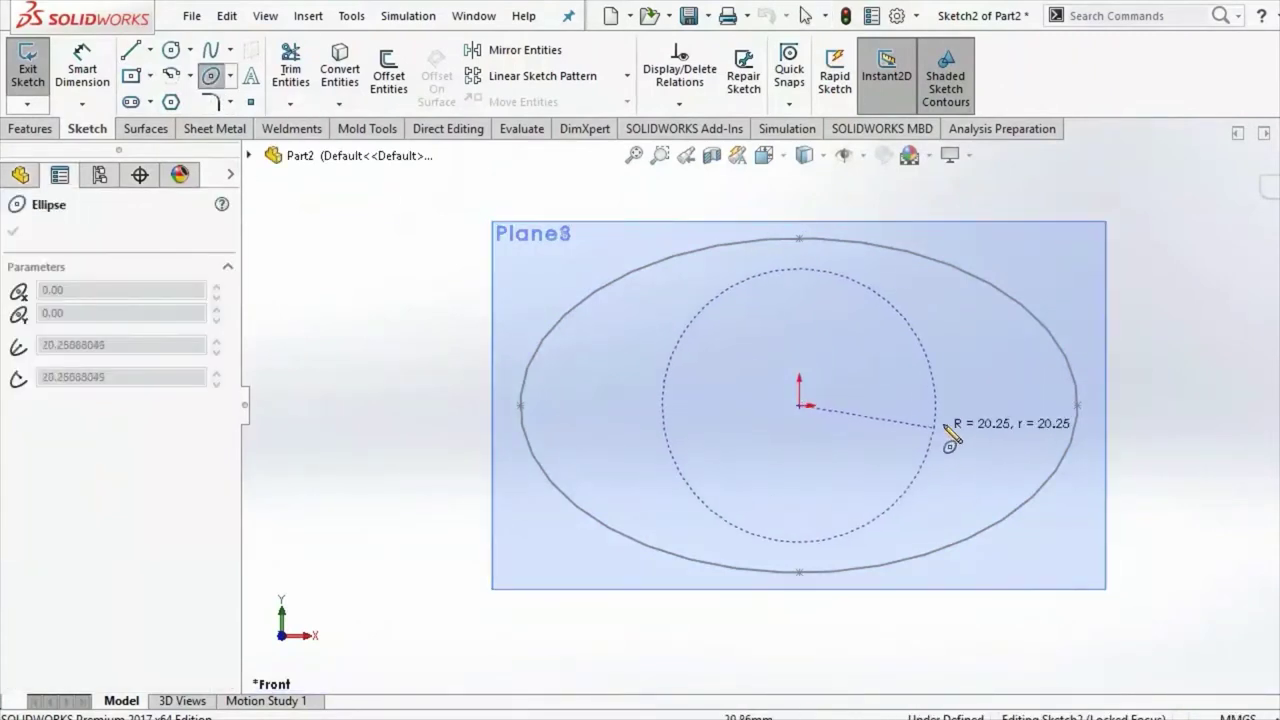
{"action": "left_click", "coordinate": [947, 418]}
{"action": "left_click", "coordinate": [940, 390]}
{"action": "right_click", "coordinate": [881, 316]}
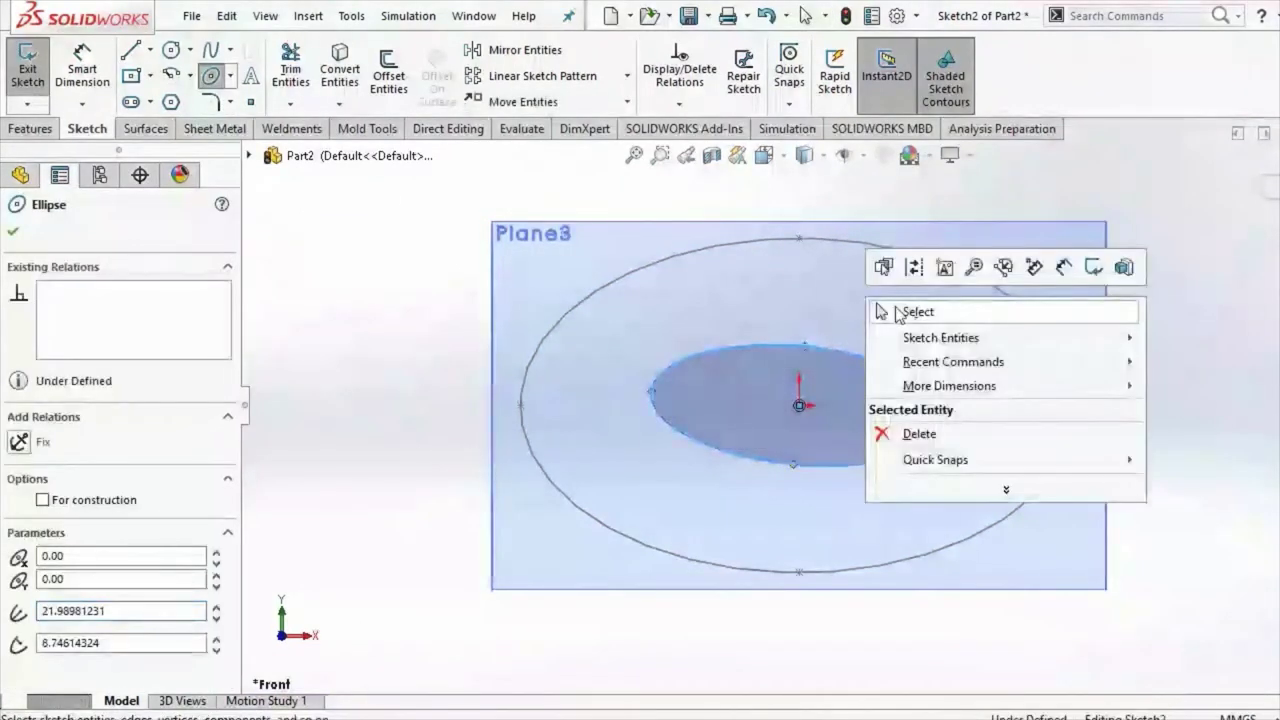
{"action": "left_click", "coordinate": [893, 309]}
Step: Add a Horizontal relation to the endpoints and centre, and a Vertical one to top, centre and bottom points
{"action": "left_click", "coordinate": [947, 418]}
{"action": "left_click", "coordinate": [800, 405], "text": "ctrl"}
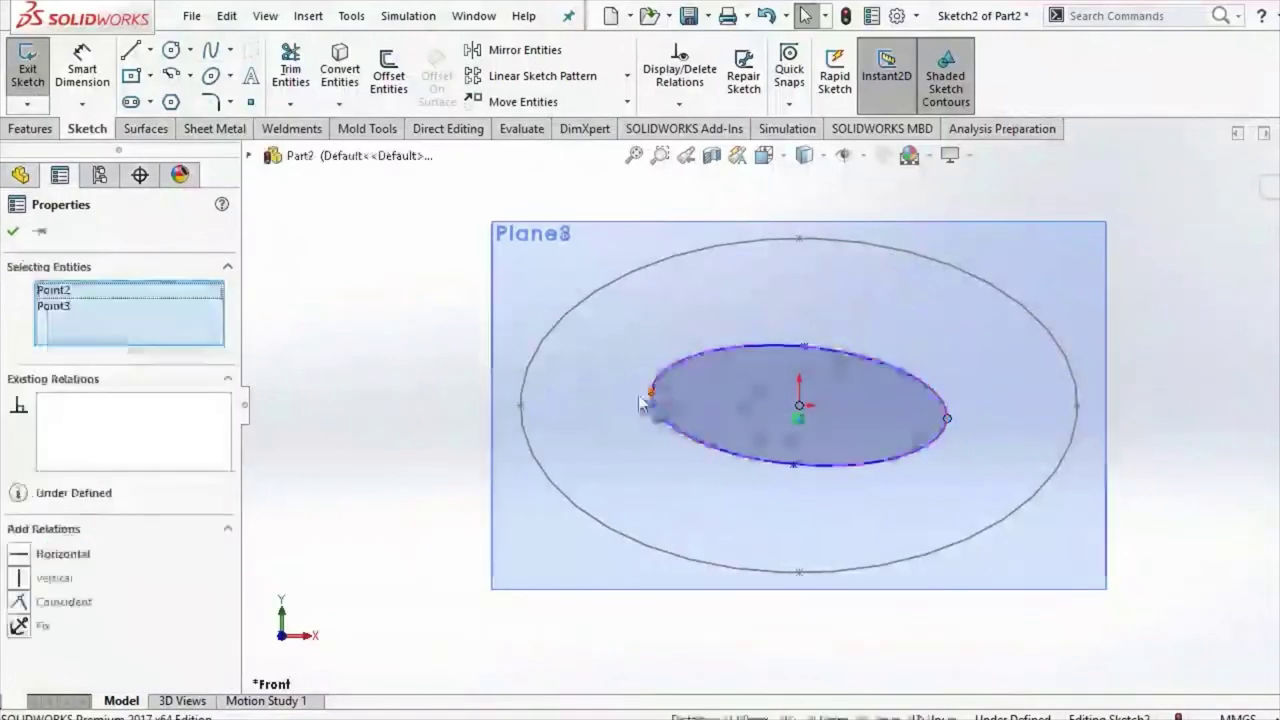
{"action": "left_click", "coordinate": [651, 391], "text": "ctrl"}
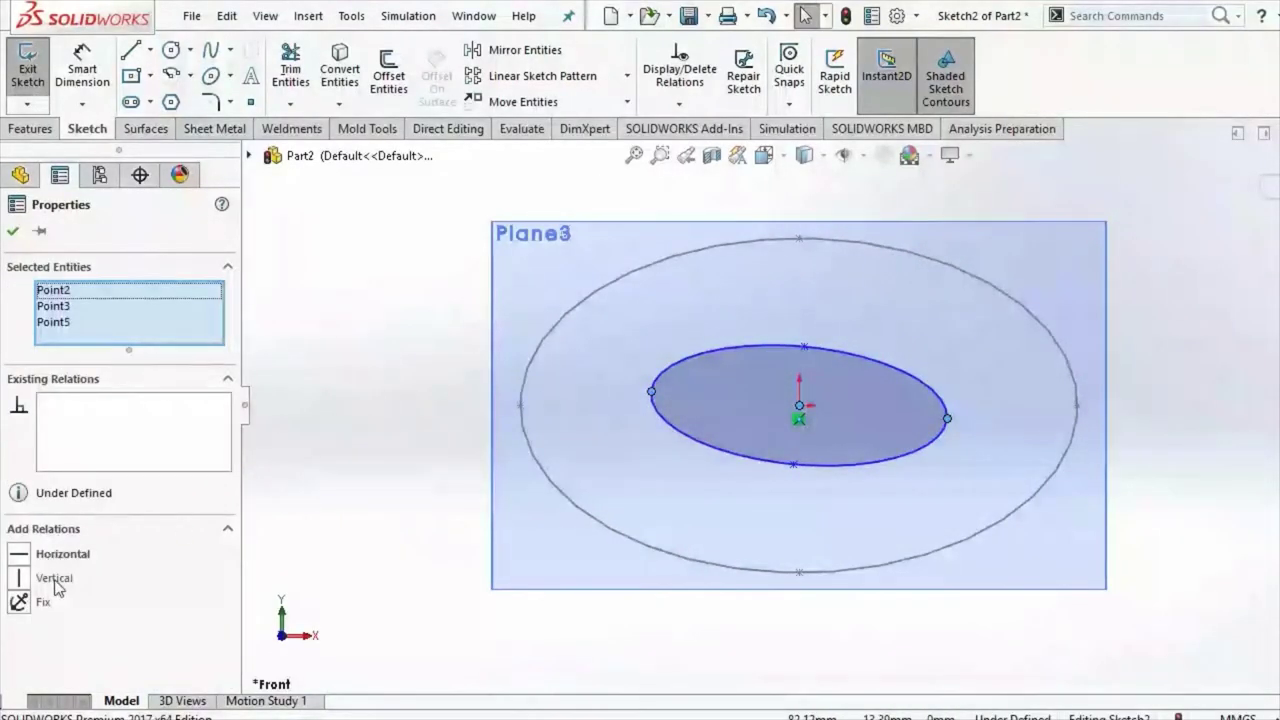
{"action": "left_click", "coordinate": [55, 560]}
{"action": "key", "text": "Escape"}
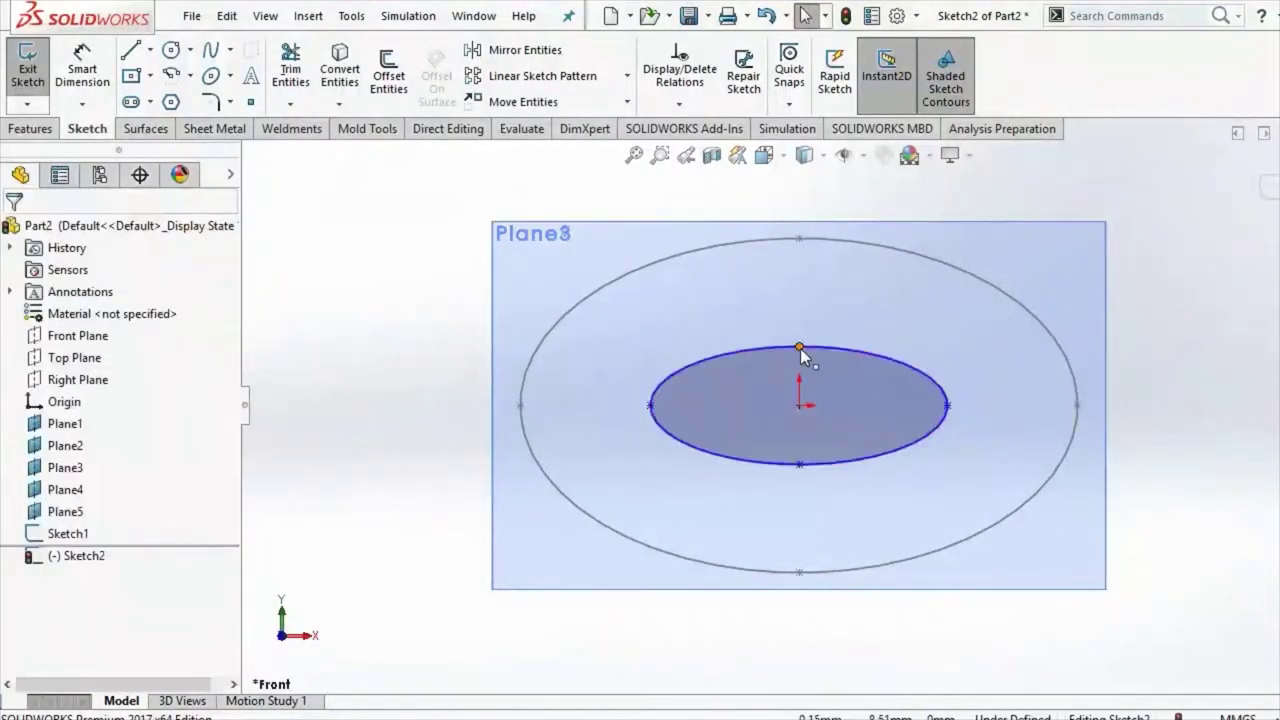
{"action": "left_click", "coordinate": [798, 348]}
{"action": "left_click", "coordinate": [799, 407], "text": "ctrl"}
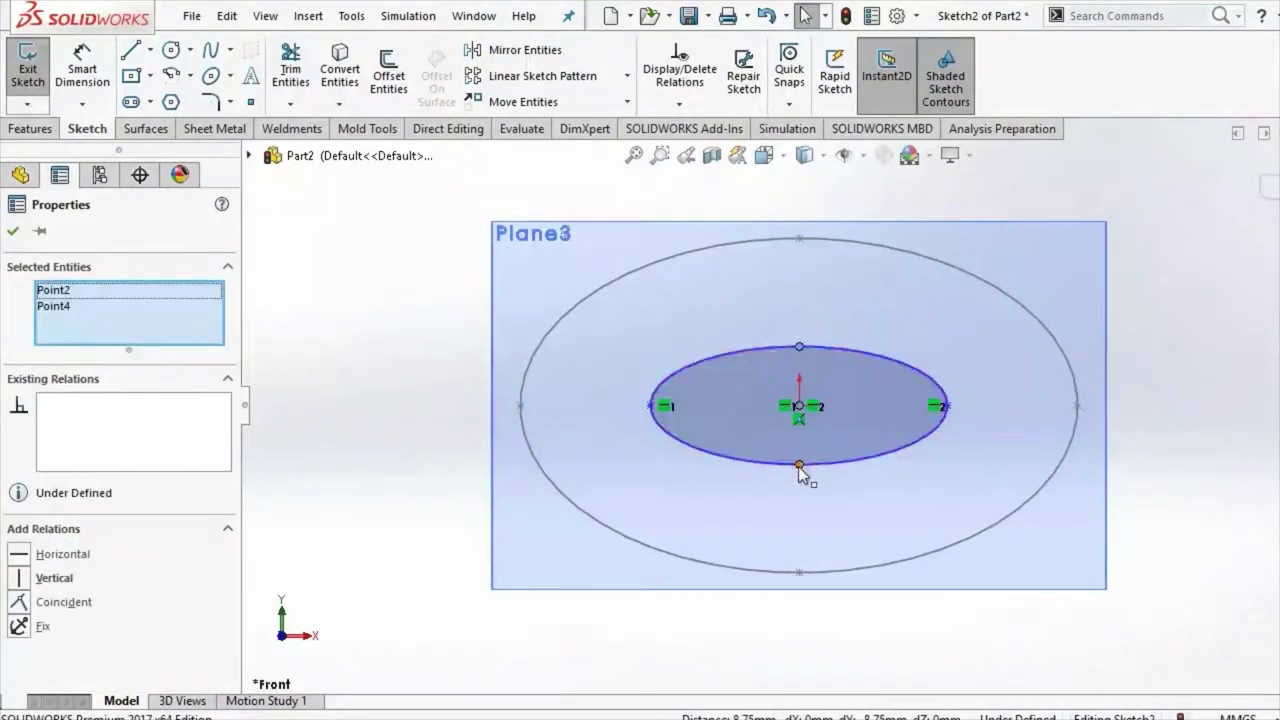
{"action": "left_click", "coordinate": [799, 464], "text": "ctrl"}
{"action": "left_click", "coordinate": [28, 575]}
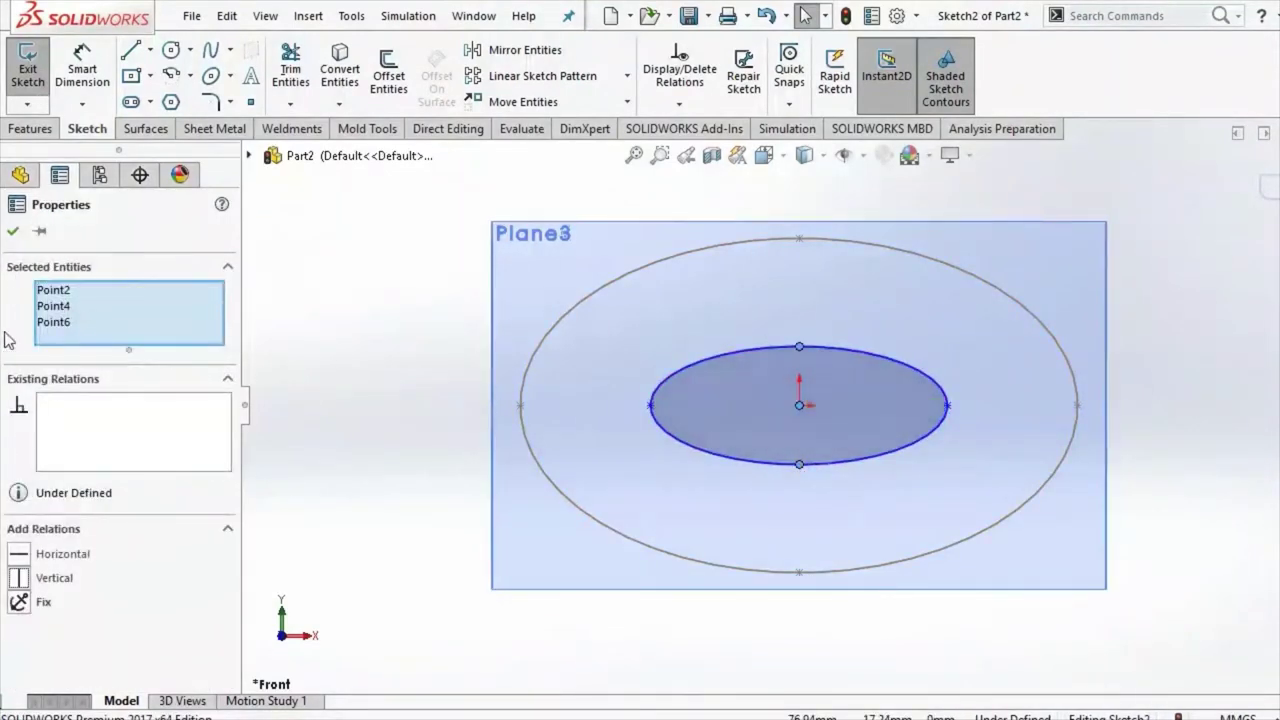
{"action": "left_click", "coordinate": [12, 231]}
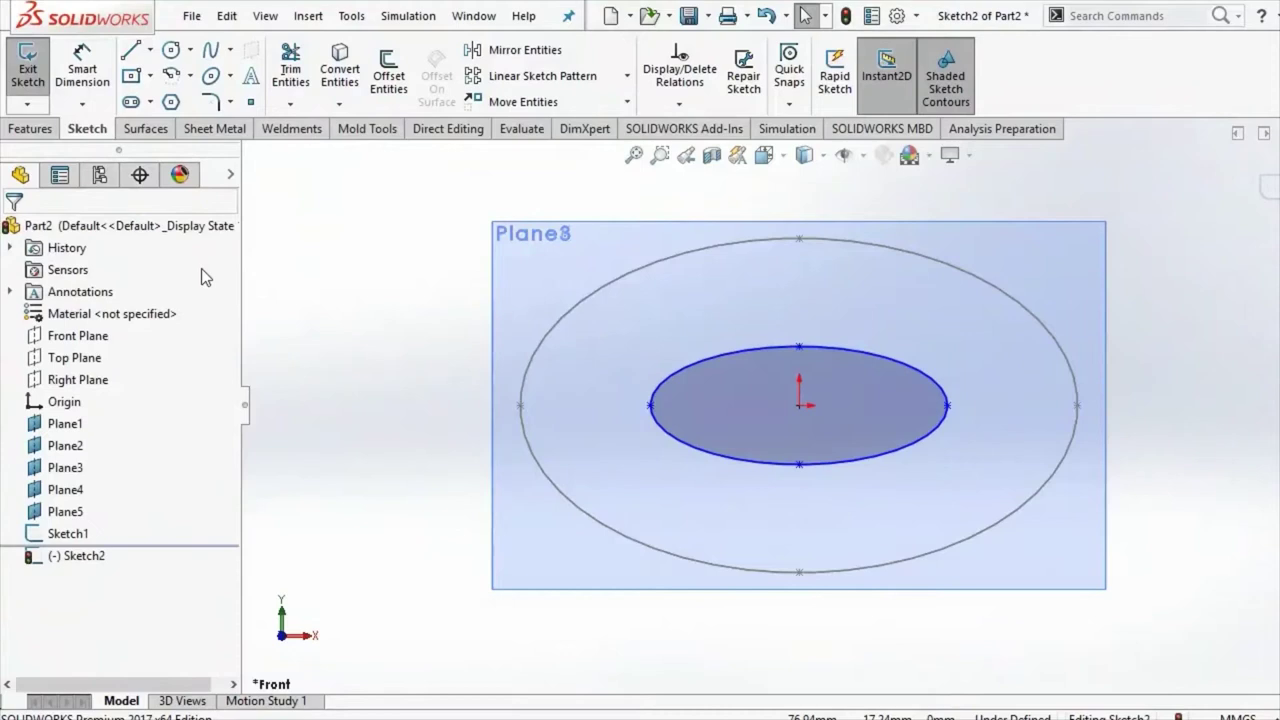
Step: Dimension the ellipse width between left and right points as 126.5 mm
{"action": "left_click", "coordinate": [83, 68]}
{"action": "left_click", "coordinate": [650, 406]}
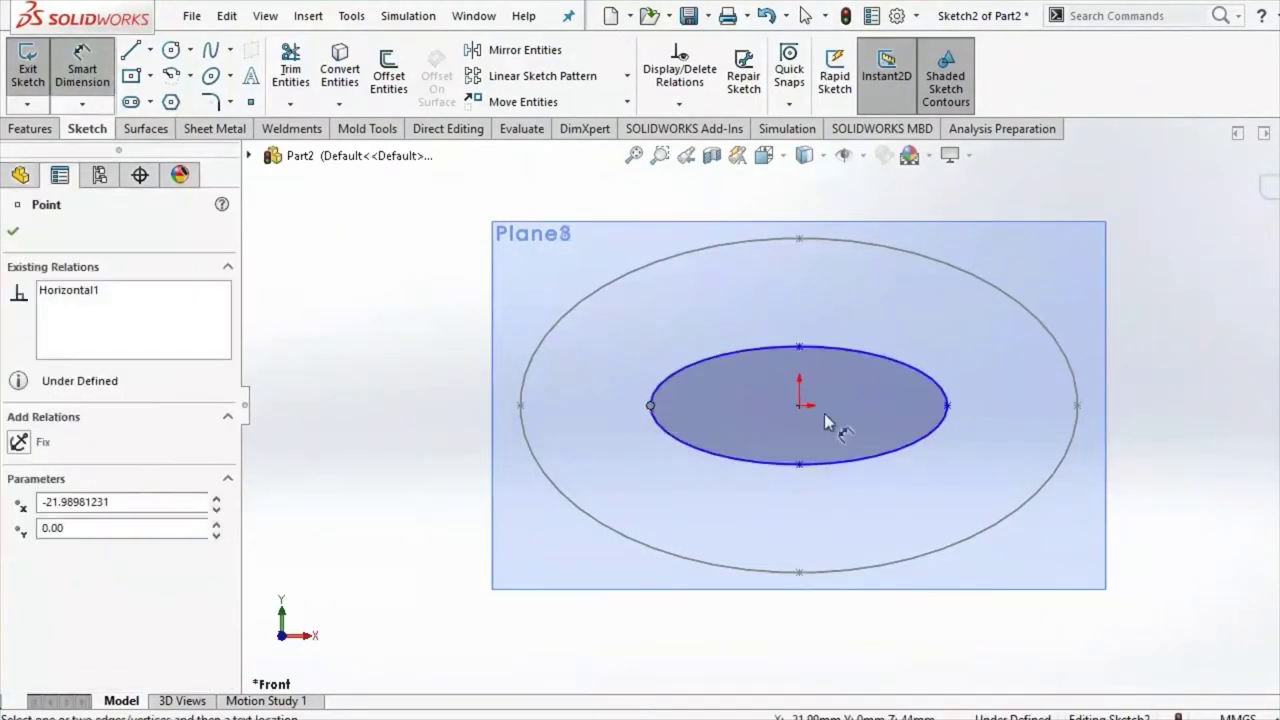
{"action": "left_click", "coordinate": [947, 406]}
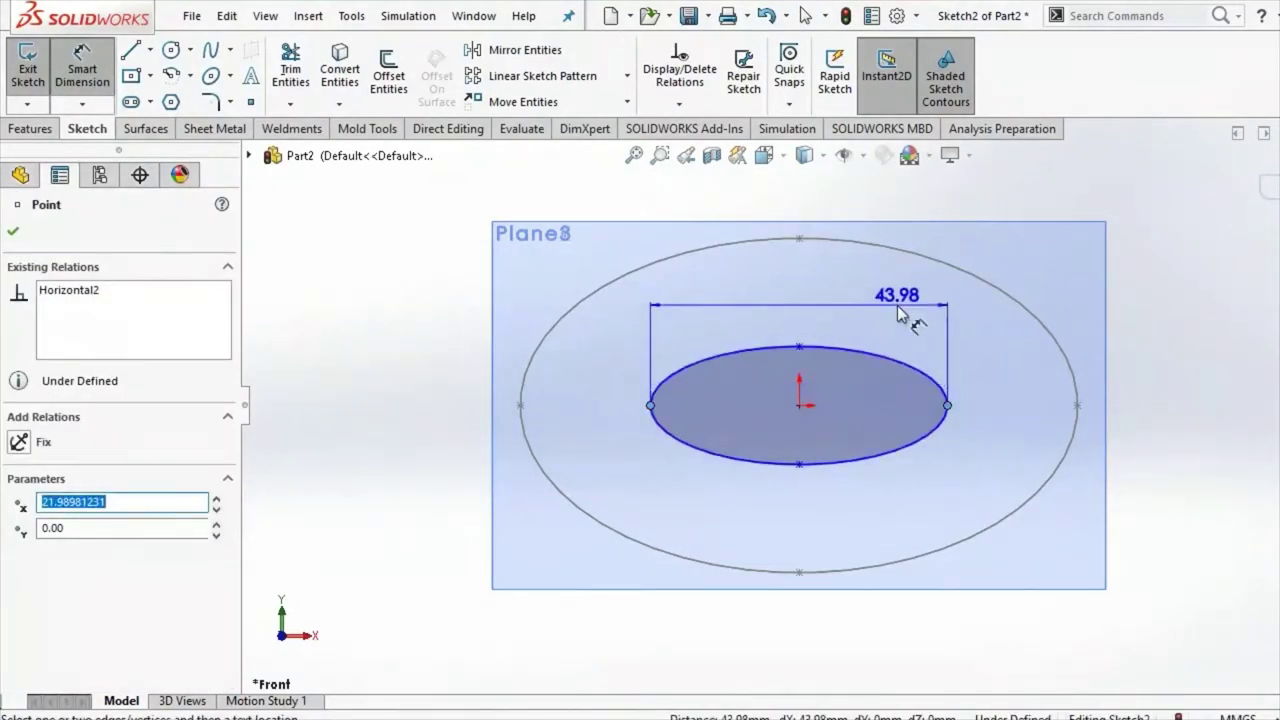
{"action": "left_click", "coordinate": [897, 305]}
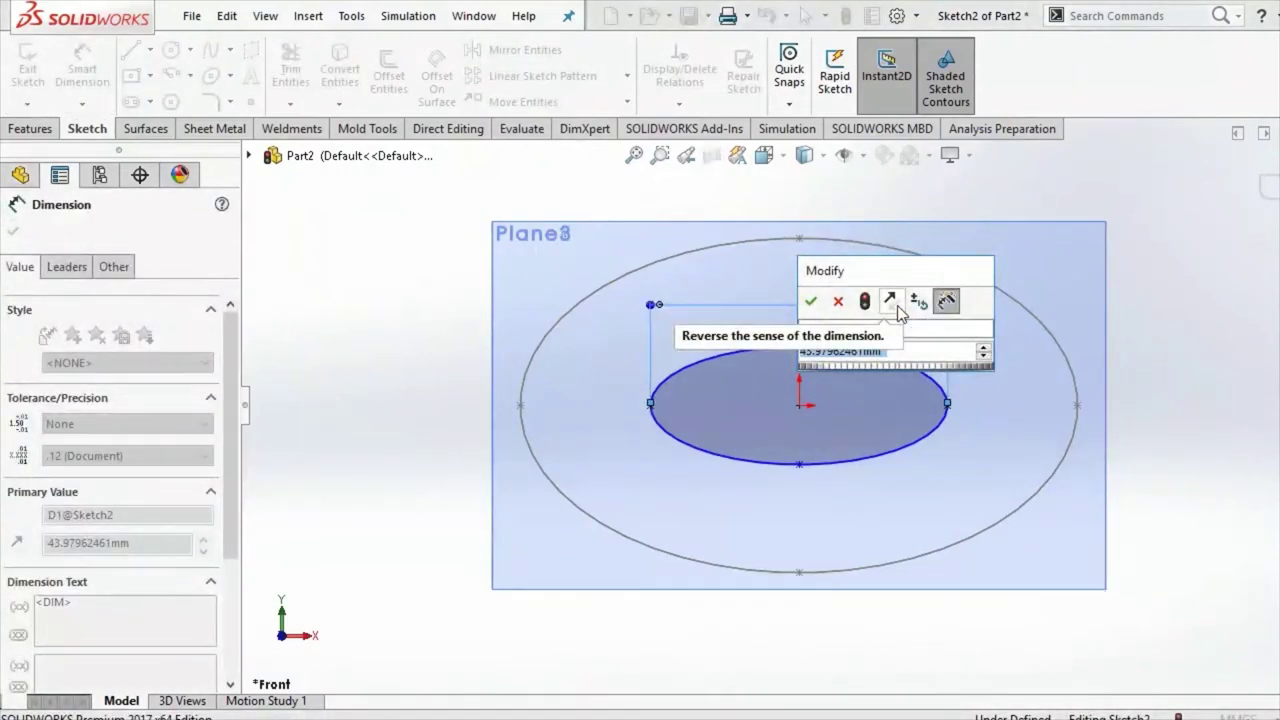
{"action": "type", "text": "126"}
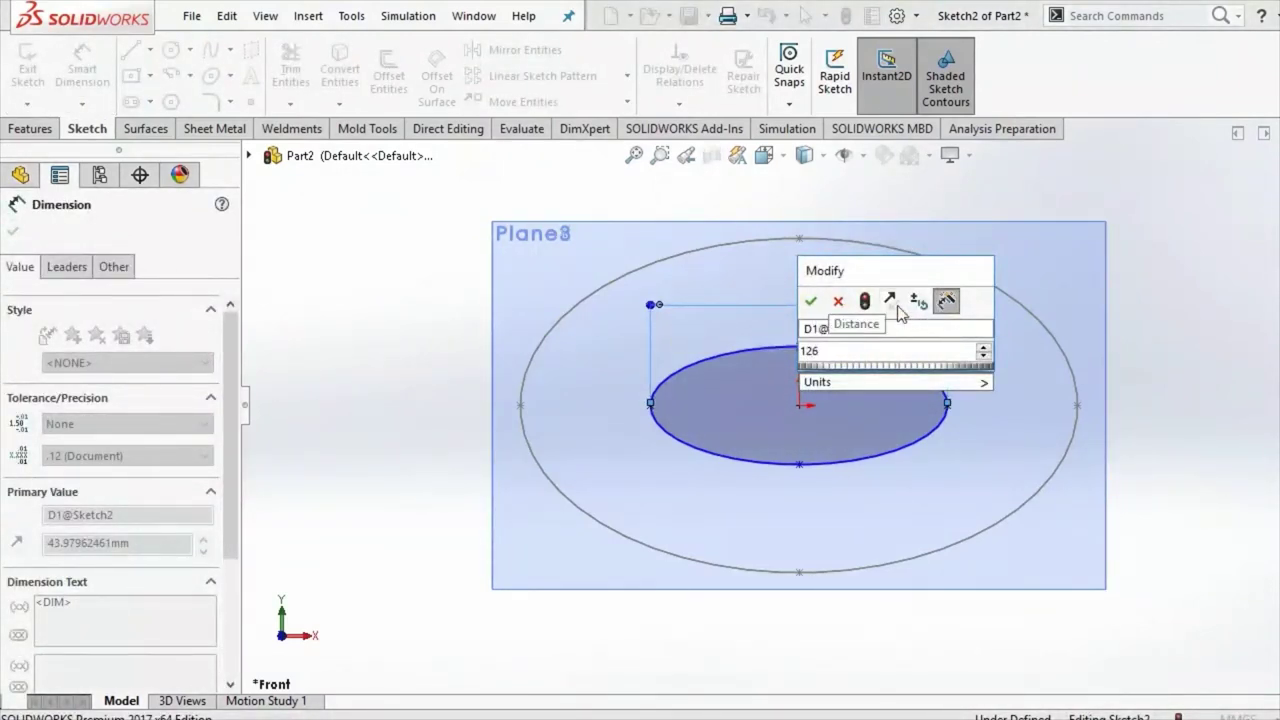
{"action": "type", "text": ".5"}
{"action": "key", "text": "Return"}
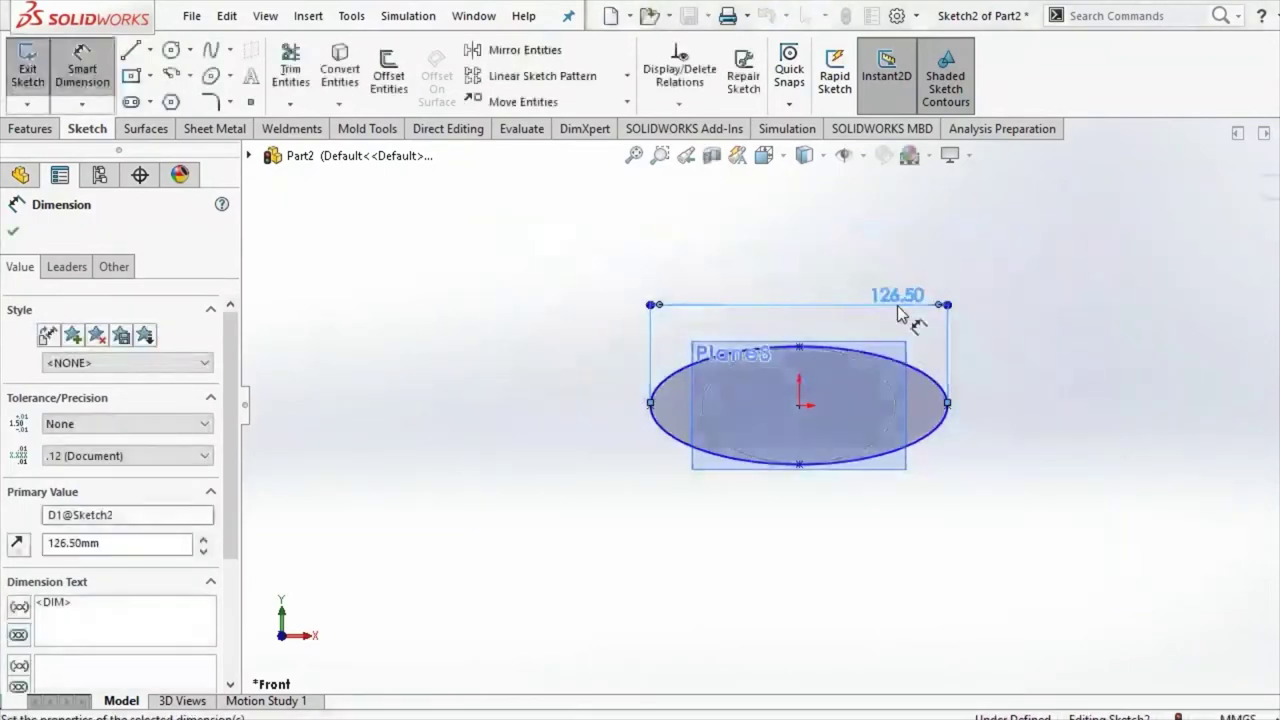
{"action": "left_click", "coordinate": [837, 249]}
Step: Dimension the ellipse height between top and bottom points as 61.6 mm
{"action": "scroll", "coordinate": [825, 340], "scroll_direction": "down", "scroll_amount": 1}
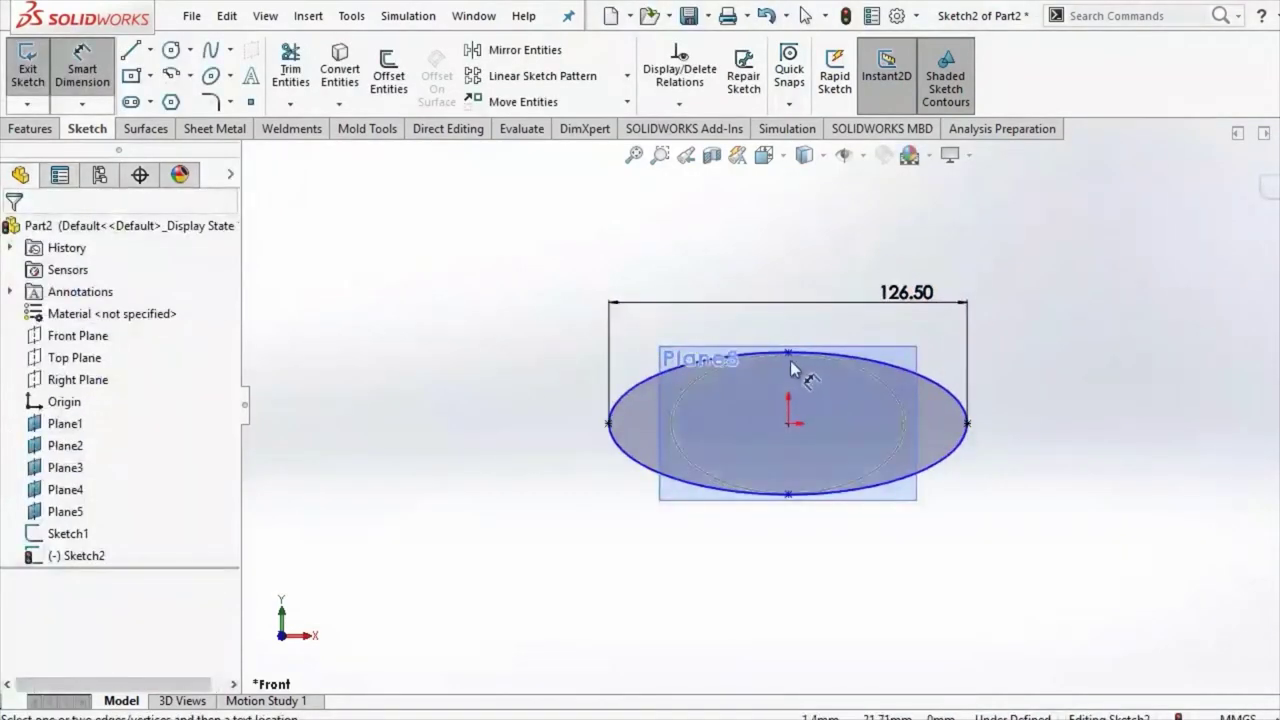
{"action": "left_click", "coordinate": [790, 362]}
{"action": "left_click", "coordinate": [790, 497]}
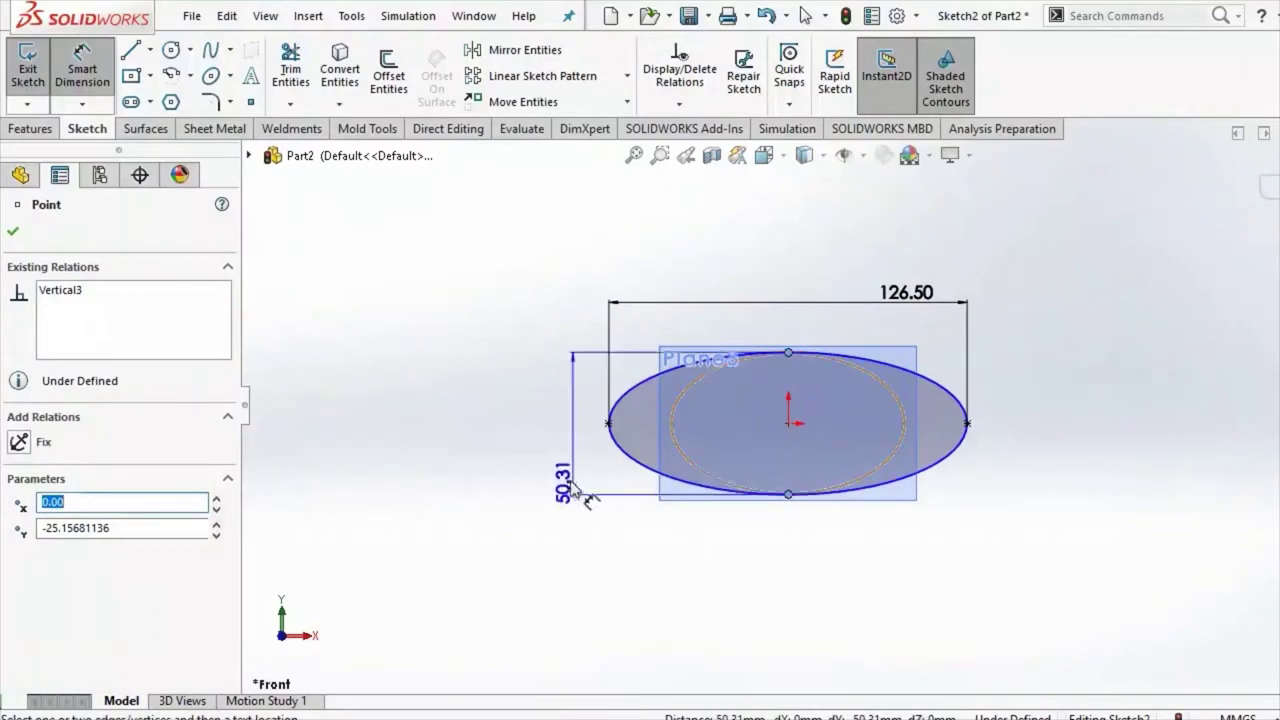
{"action": "left_click", "coordinate": [575, 485]}
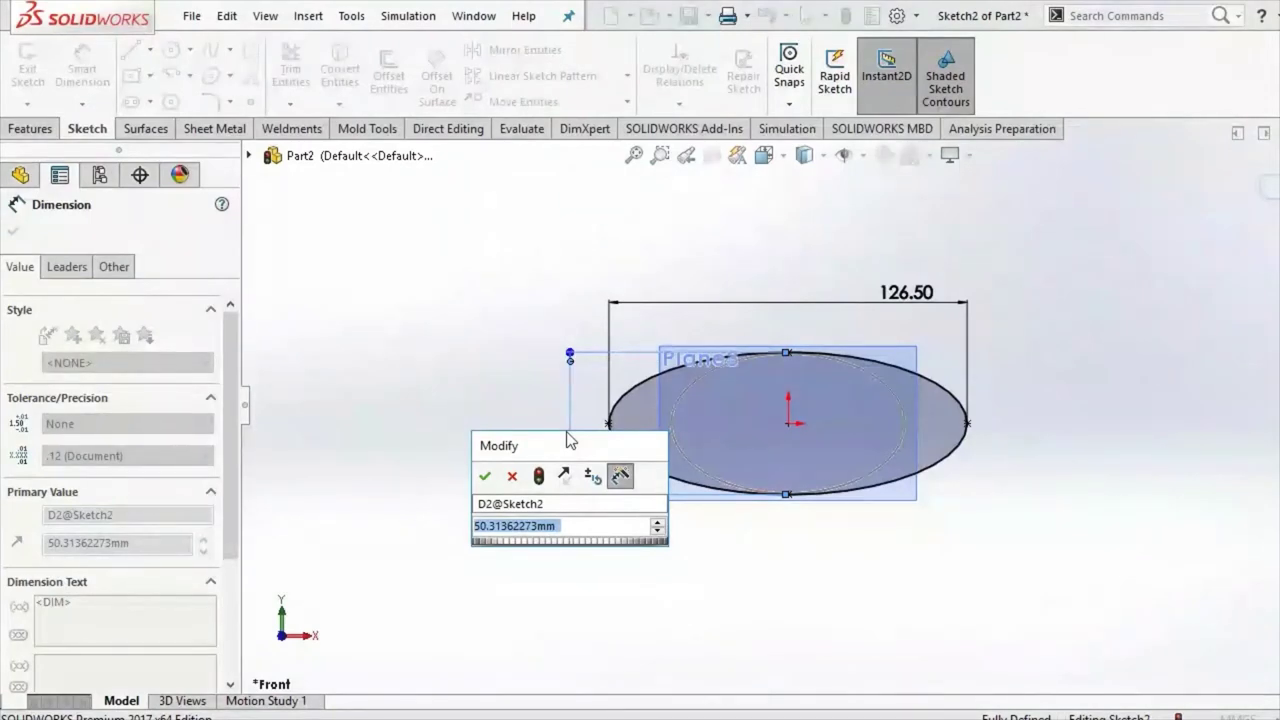
{"action": "type", "text": "61."}
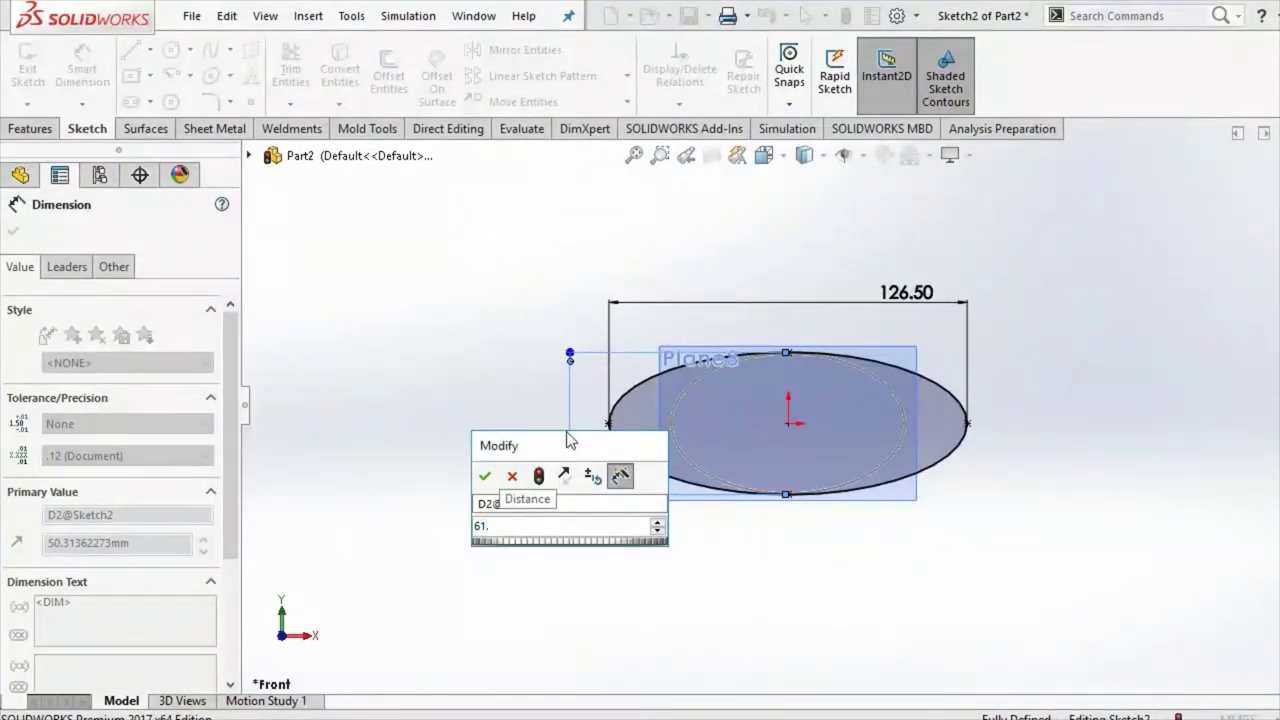
{"action": "type", "text": "6"}
{"action": "key", "text": "Return"}
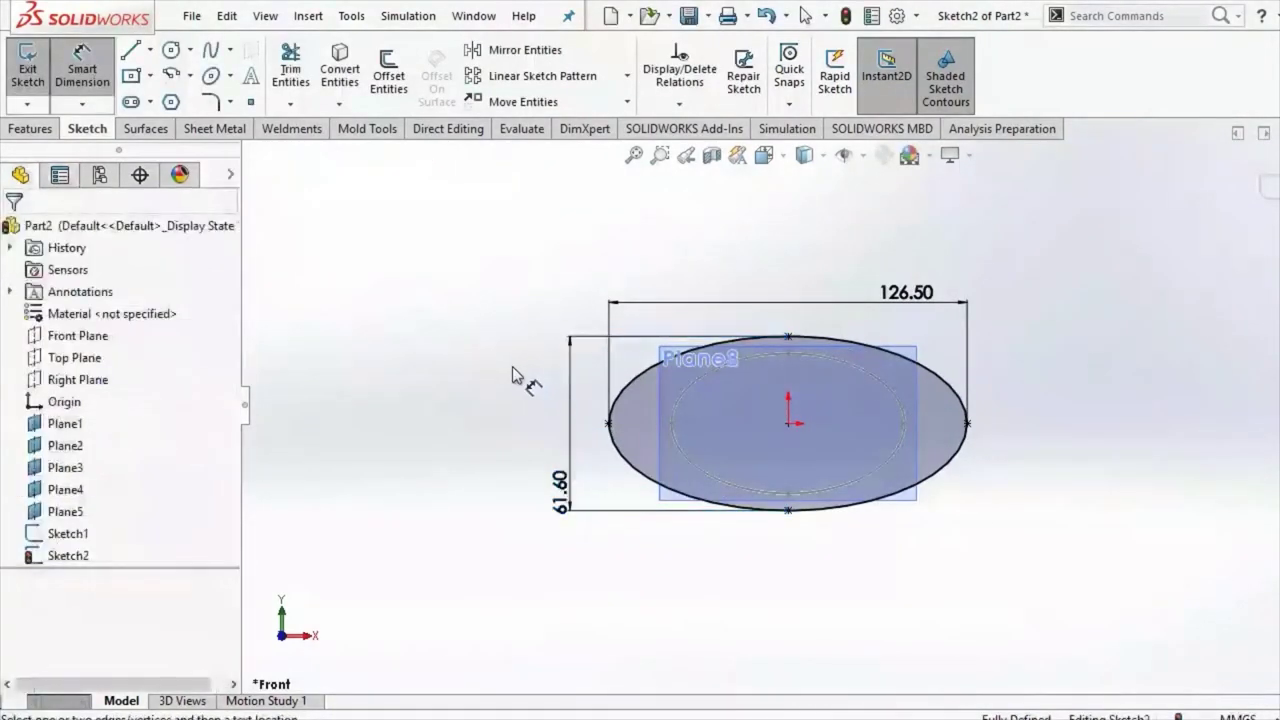
Step: Exit Sketch2 and open Sketch3 on Plane2, viewed normal to the plane
{"action": "left_click", "coordinate": [1268, 188]}
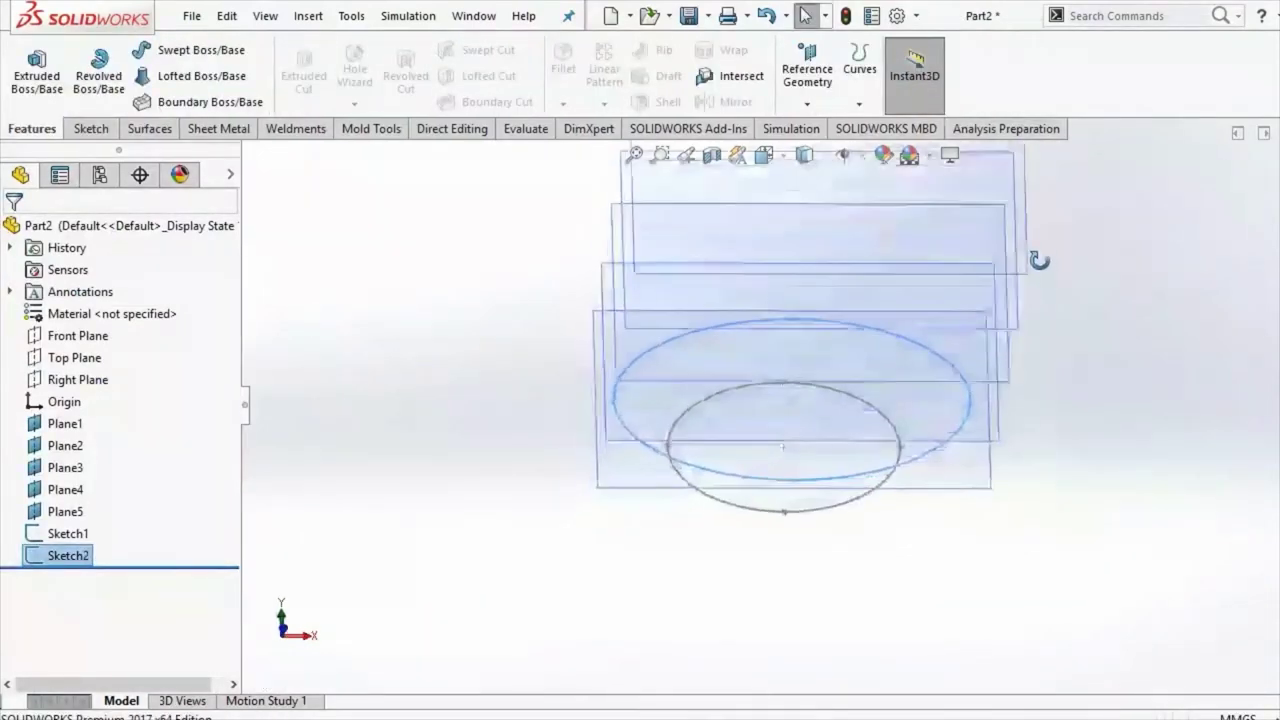
{"action": "middle_click_drag", "start_coordinate": [976, 330], "coordinate": [961, 222]}
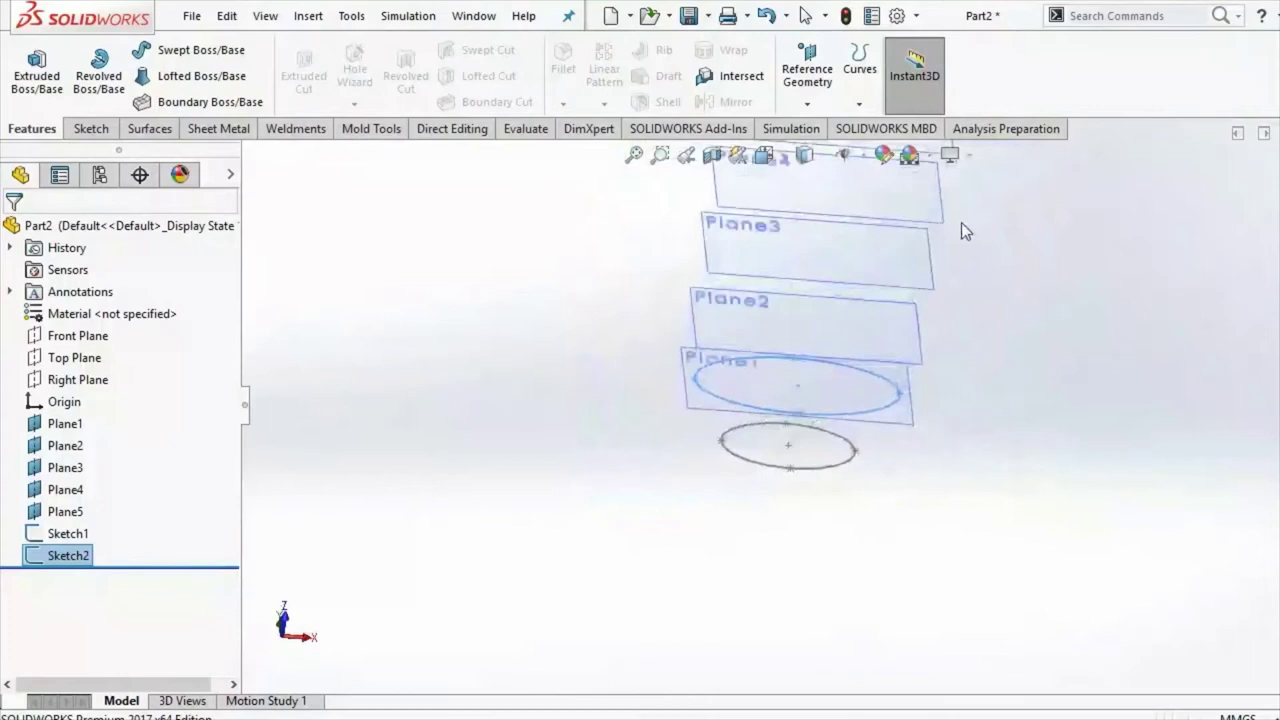
{"action": "right_click", "coordinate": [749, 322]}
{"action": "left_click", "coordinate": [781, 292]}
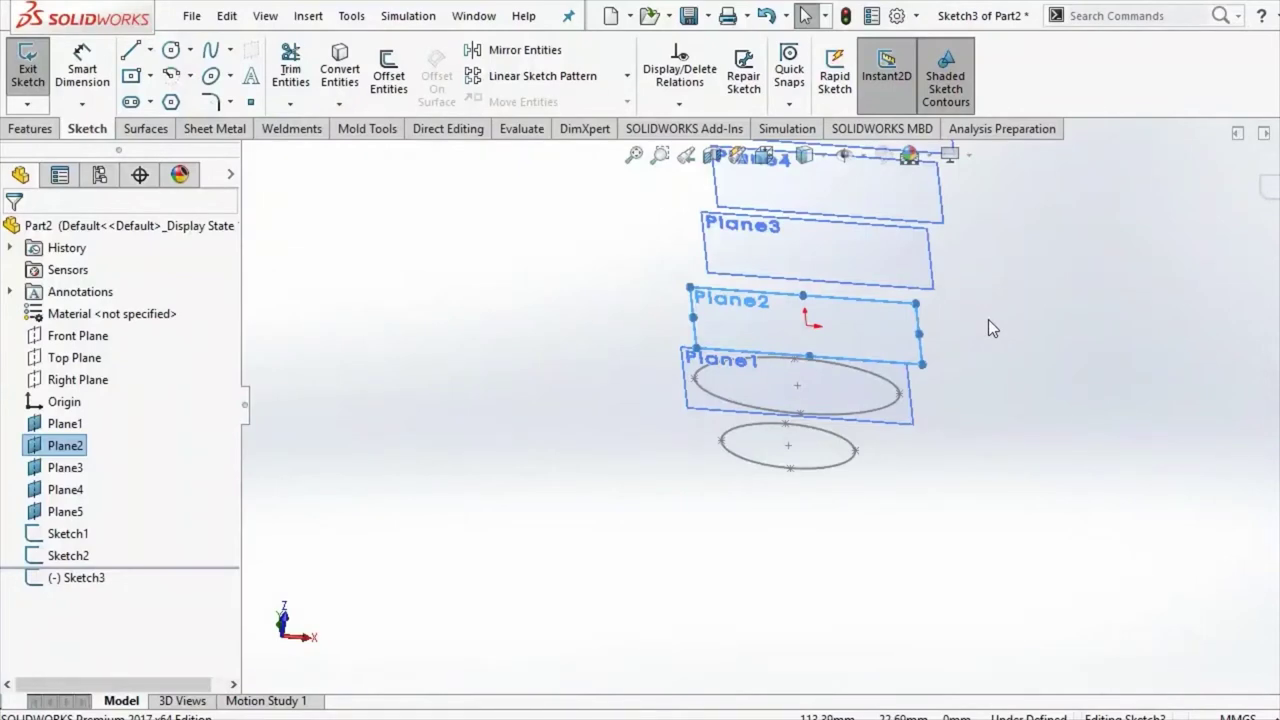
{"action": "scroll", "coordinate": [988, 320], "scroll_direction": "up", "scroll_amount": 1}
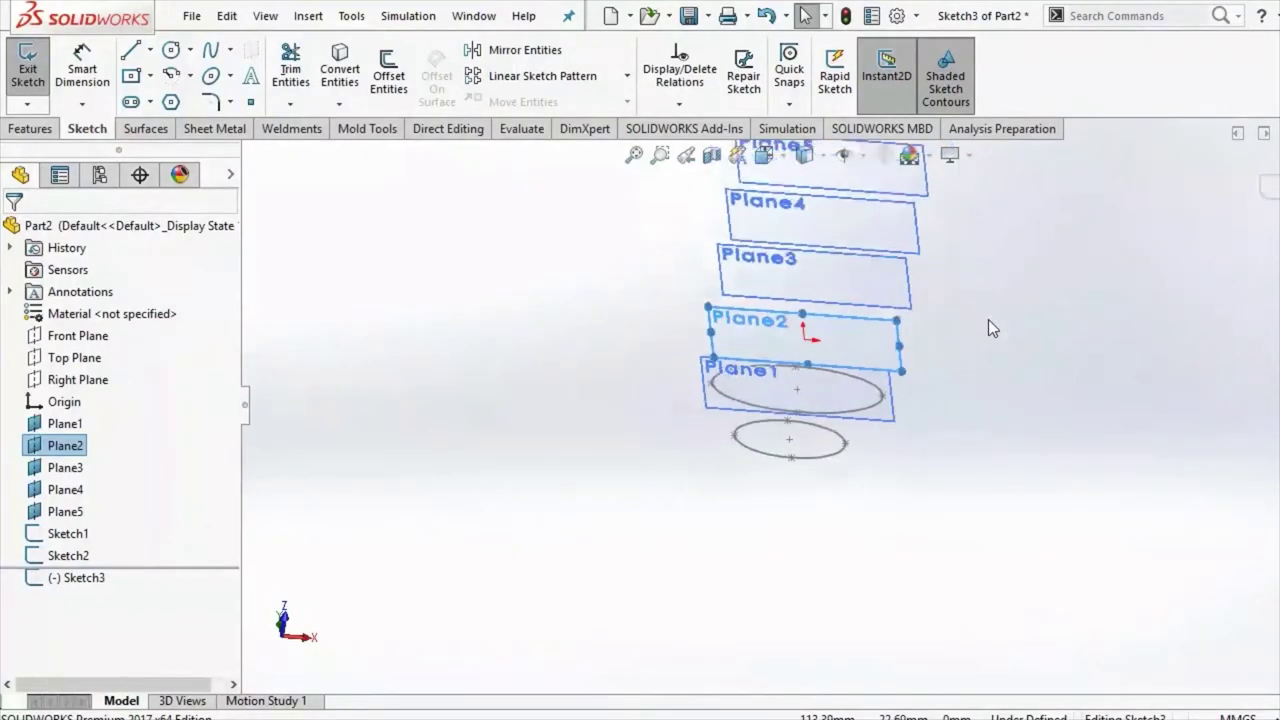
{"action": "left_click", "coordinate": [762, 158]}
{"action": "left_click", "coordinate": [782, 290]}
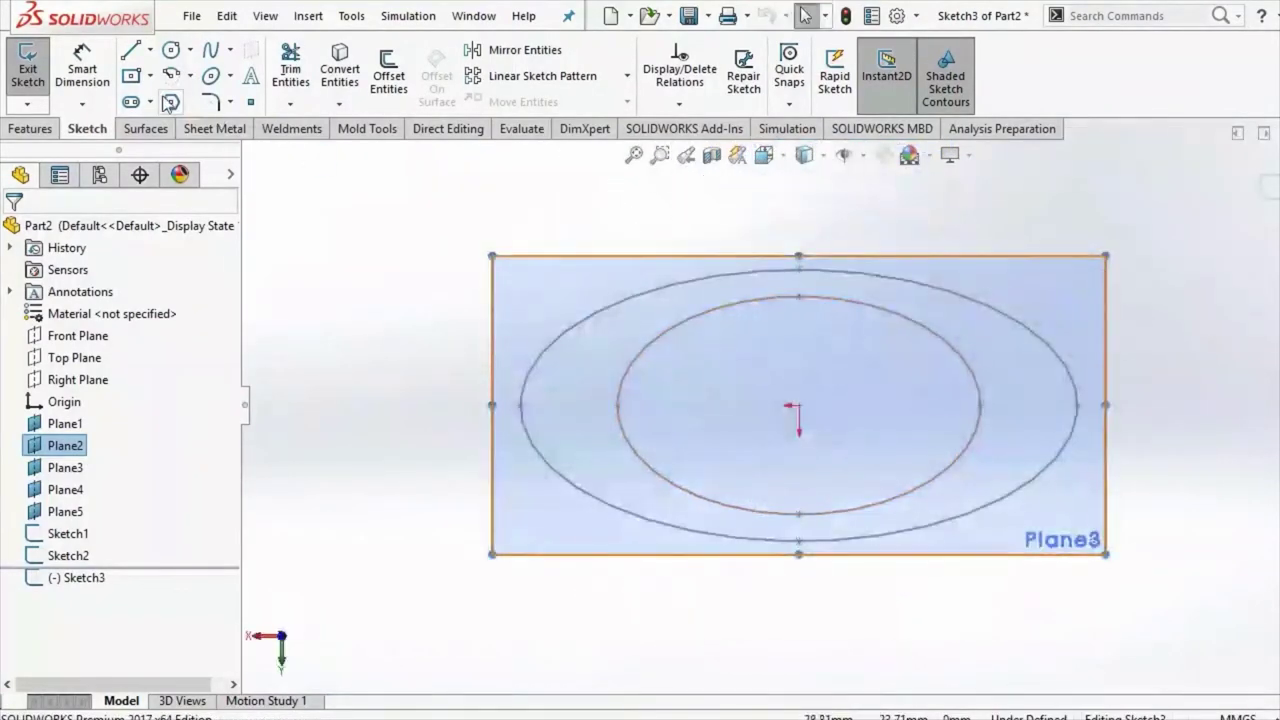
Step: Draw a wide, flat ellipse centred on the origin in Sketch3
{"action": "left_click", "coordinate": [210, 76]}
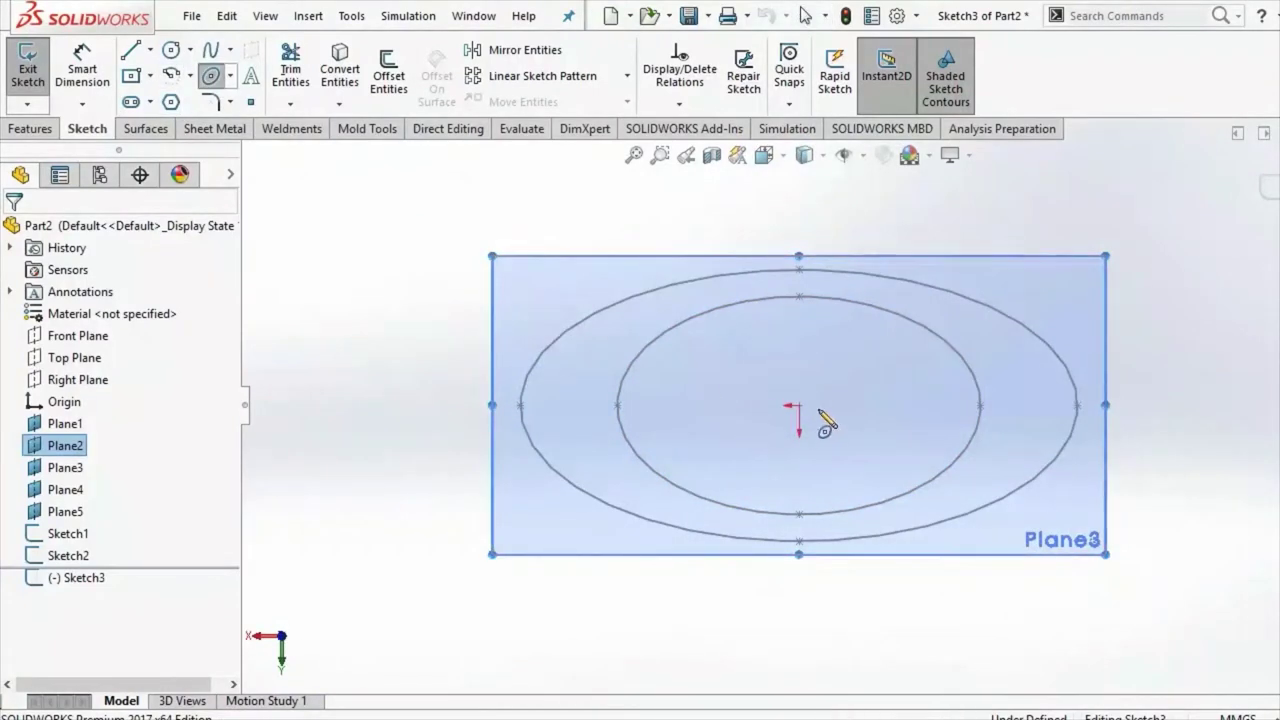
{"action": "left_click", "coordinate": [799, 405]}
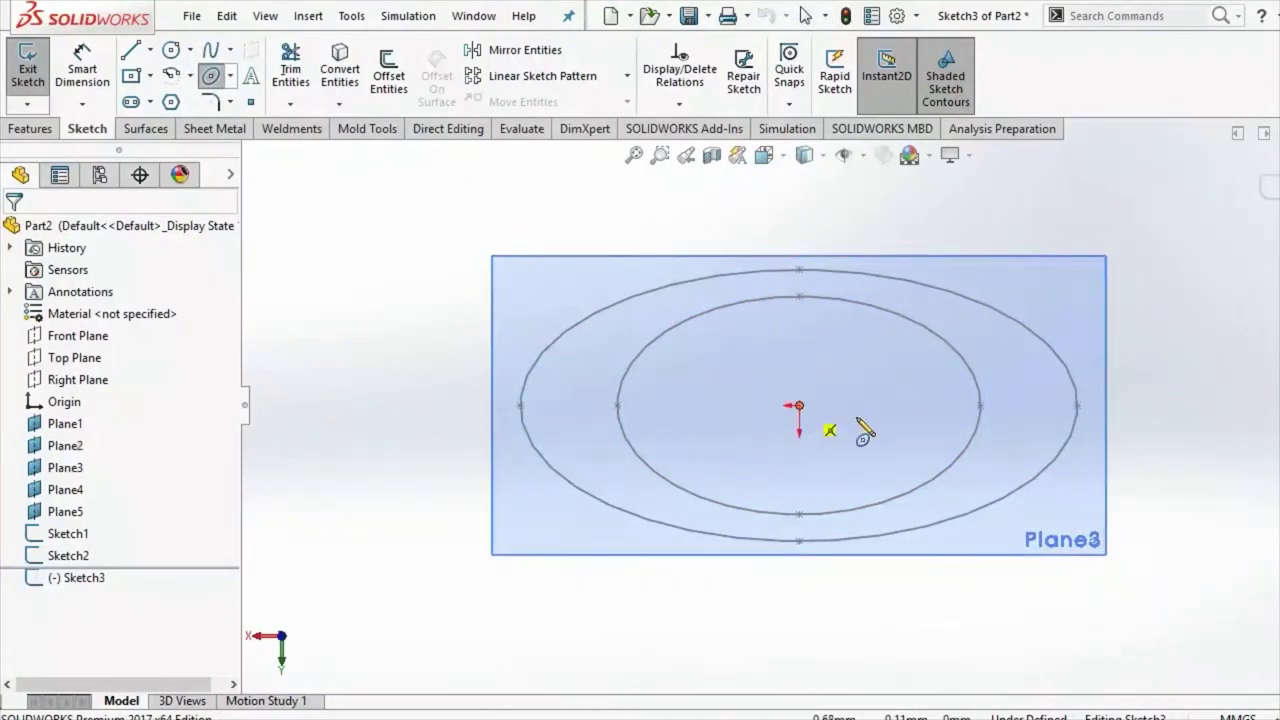
{"action": "left_click", "coordinate": [1013, 408]}
{"action": "left_click", "coordinate": [1010, 370]}
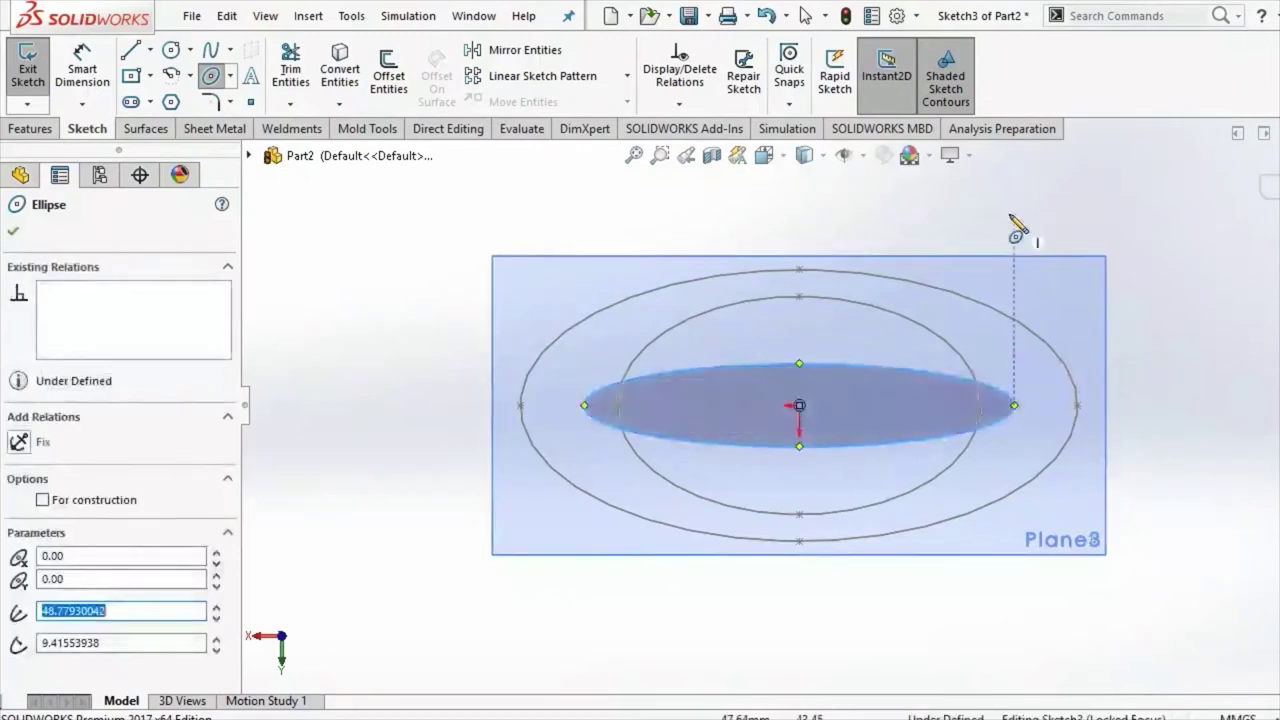
{"action": "right_click", "coordinate": [1014, 226]}
{"action": "left_click", "coordinate": [1032, 229]}
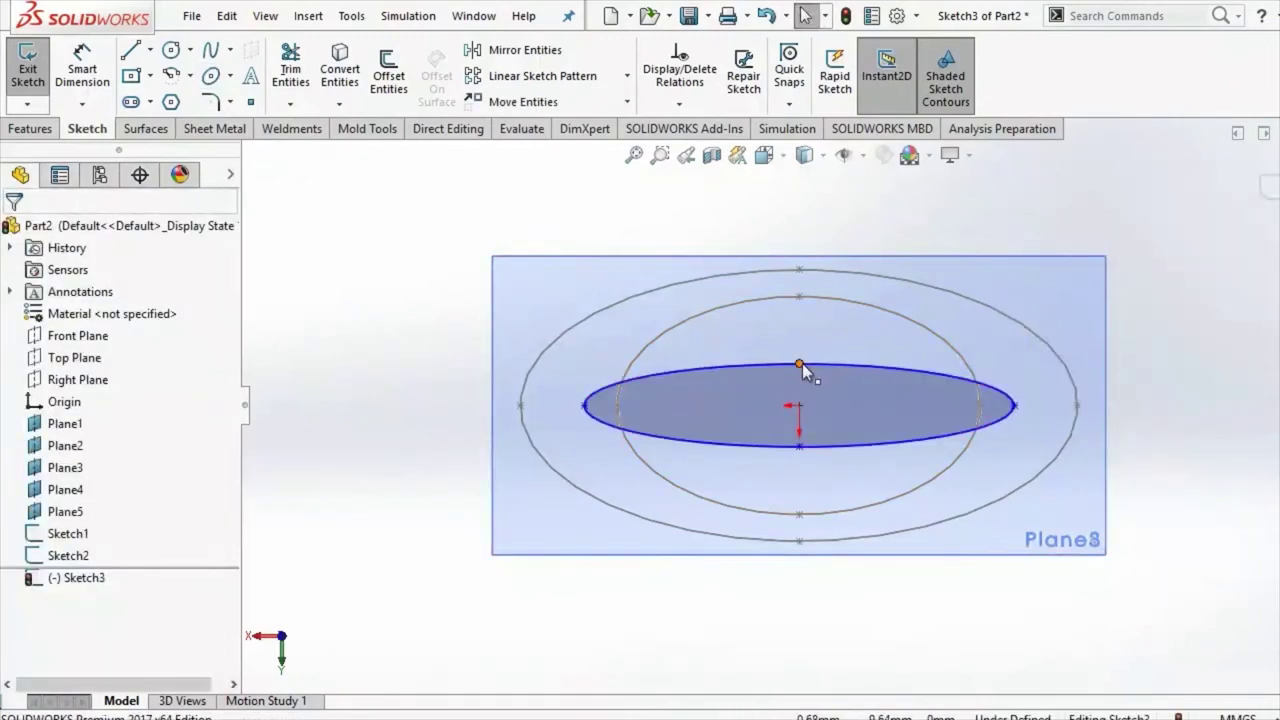
Step: Make the top, centre and bottom points vertical, and the endpoints and centre horizontal
{"action": "left_click", "coordinate": [799, 405]}
{"action": "left_click", "coordinate": [799, 446], "text": "ctrl"}
{"action": "left_click", "coordinate": [799, 405], "text": "ctrl"}
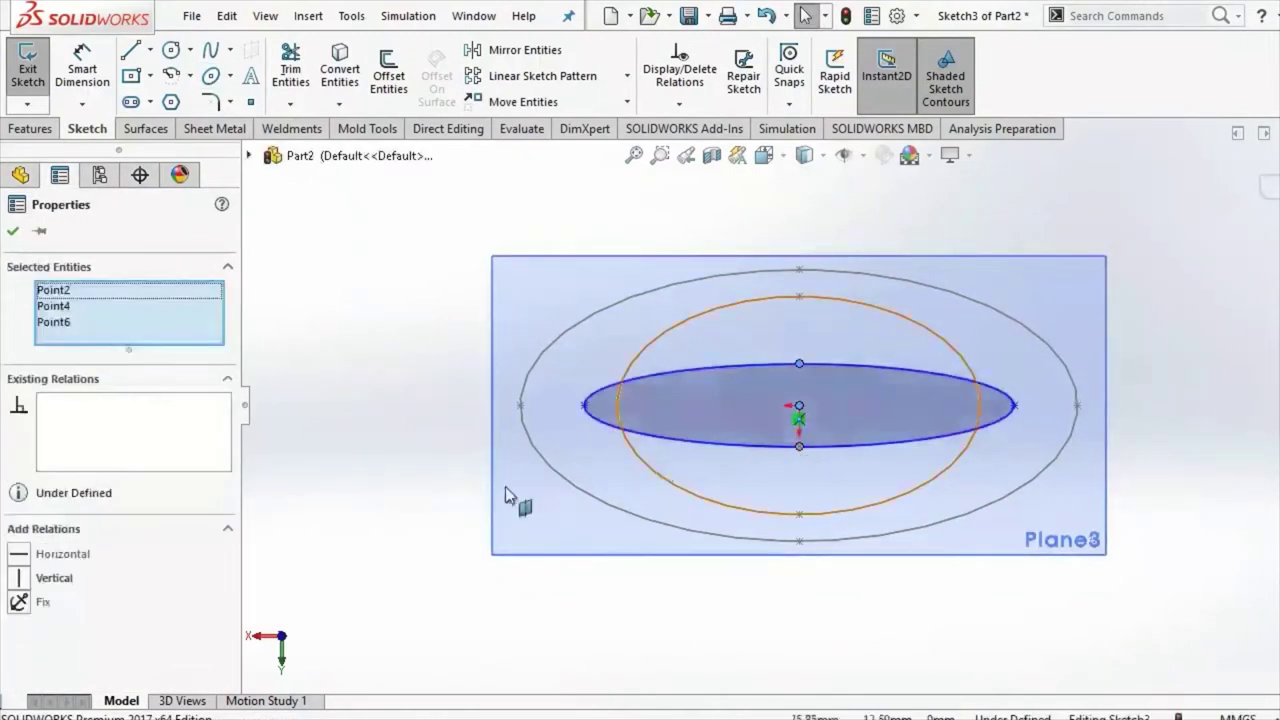
{"action": "left_click", "coordinate": [66, 578]}
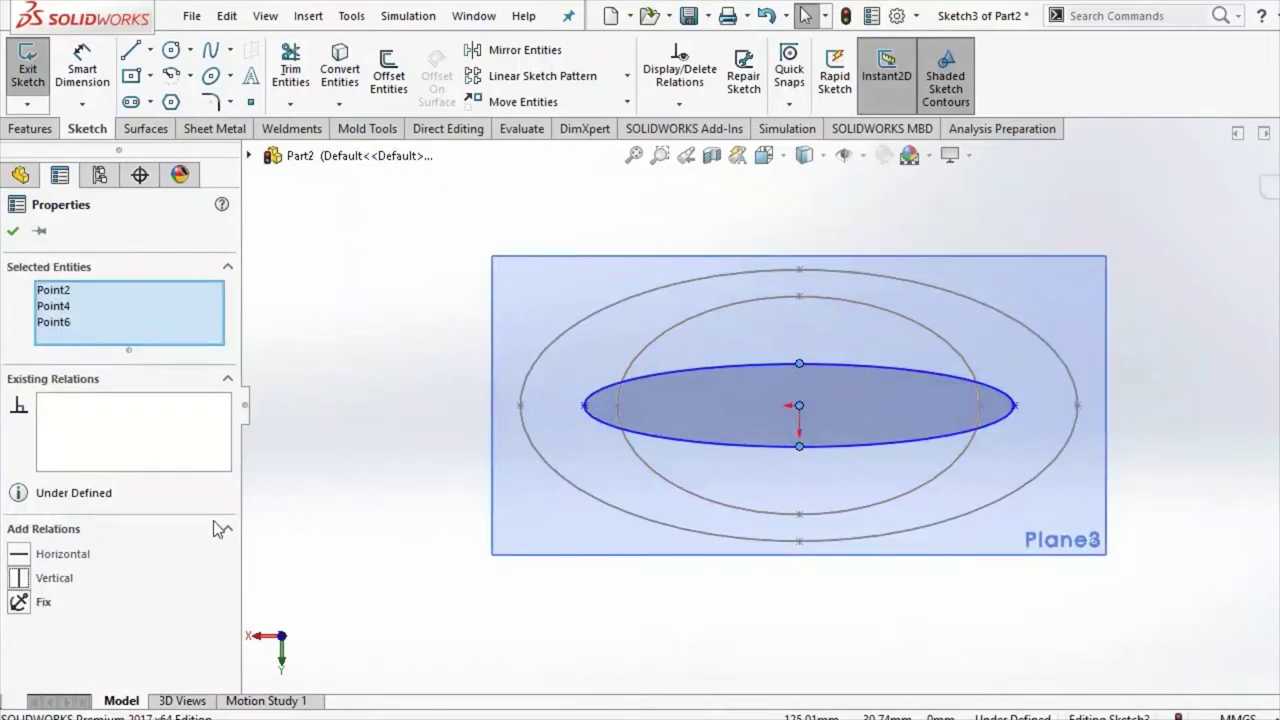
{"action": "left_click", "coordinate": [355, 435]}
{"action": "left_click", "coordinate": [587, 406]}
{"action": "left_click", "coordinate": [799, 405]}
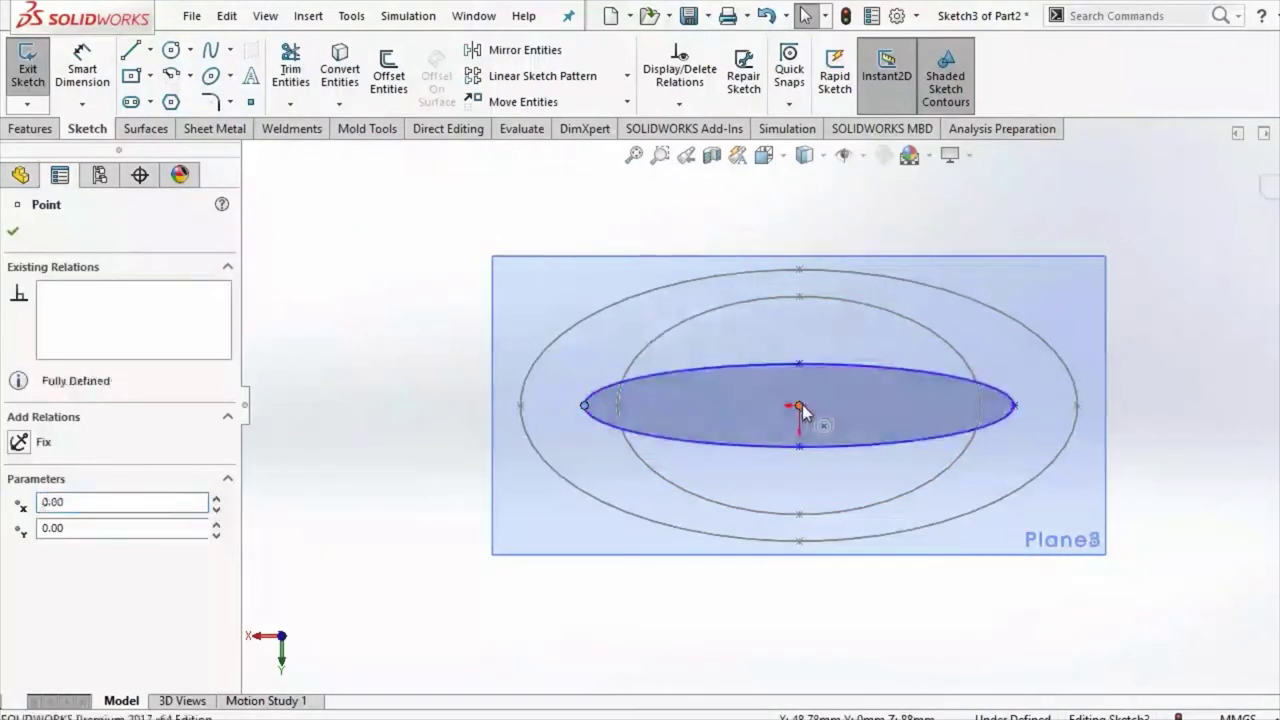
{"action": "left_click", "coordinate": [1014, 405], "text": "ctrl"}
{"action": "left_click", "coordinate": [1014, 406], "text": "ctrl"}
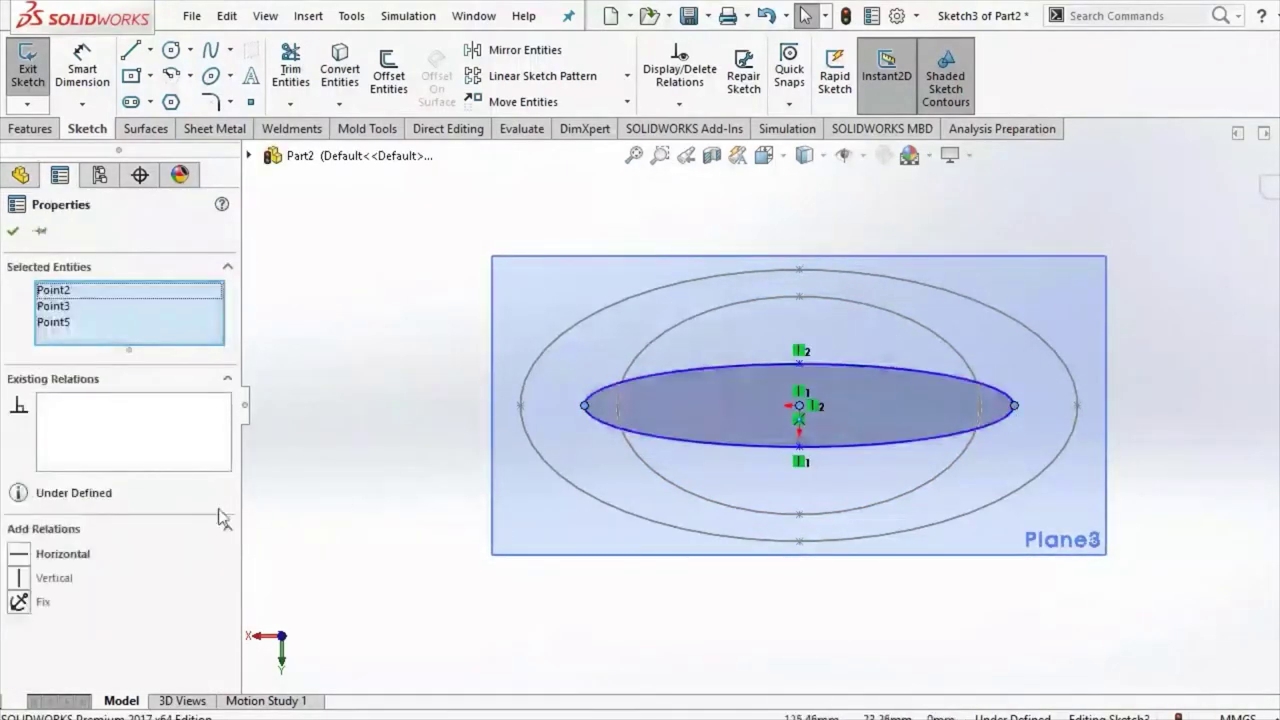
{"action": "left_click", "coordinate": [80, 556]}
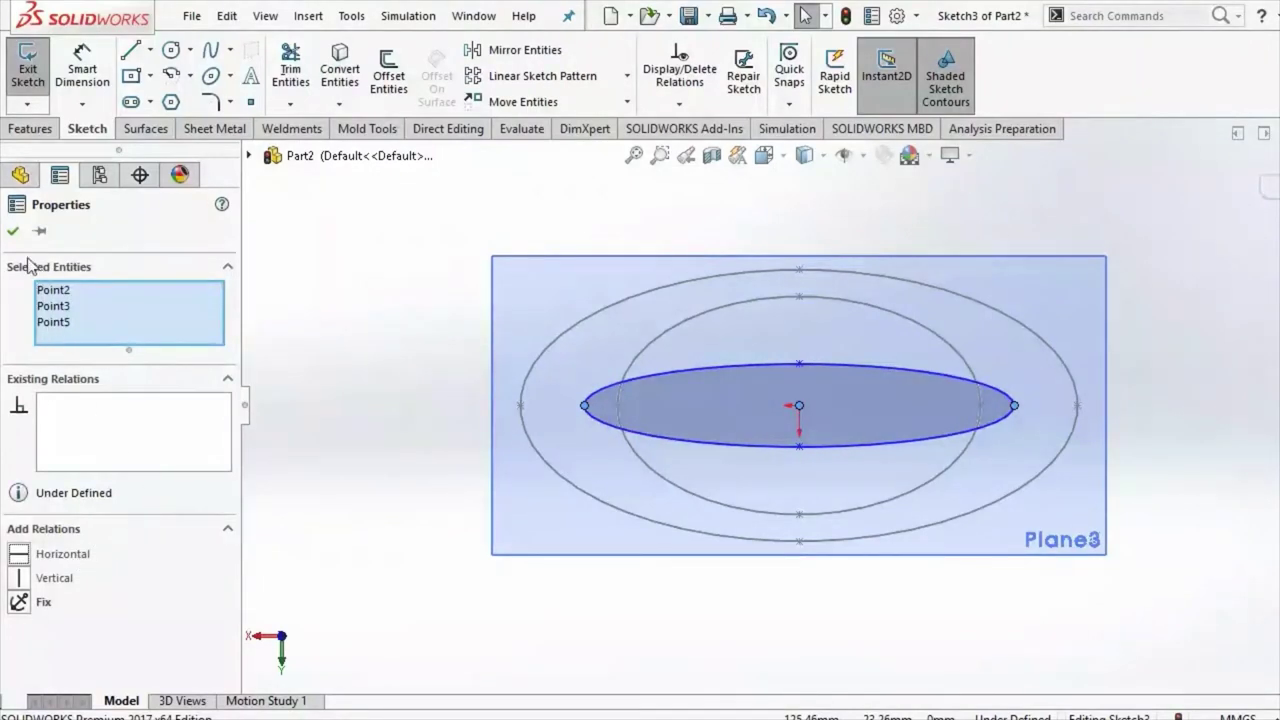
{"action": "left_click", "coordinate": [13, 230]}
{"action": "left_click", "coordinate": [82, 70]}
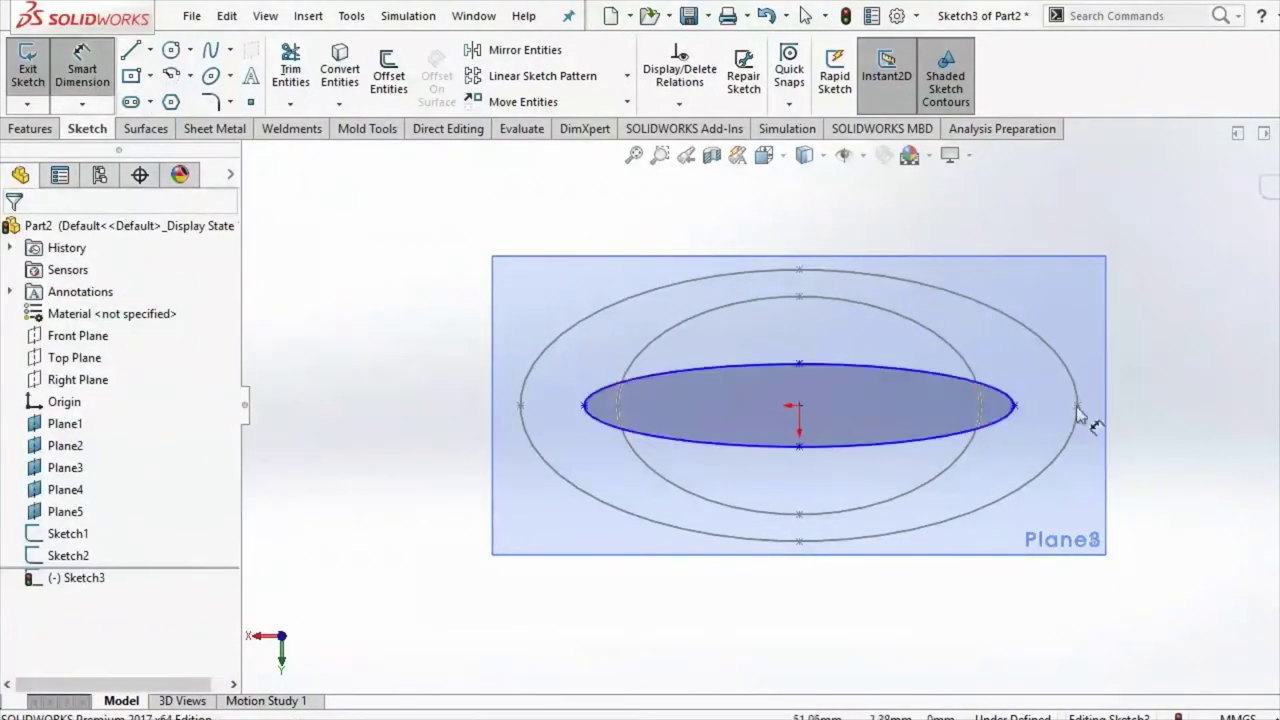
Step: Dimension the Plane3 ellipse's width between its endpoints to 108.9 mm
{"action": "left_click", "coordinate": [1014, 406]}
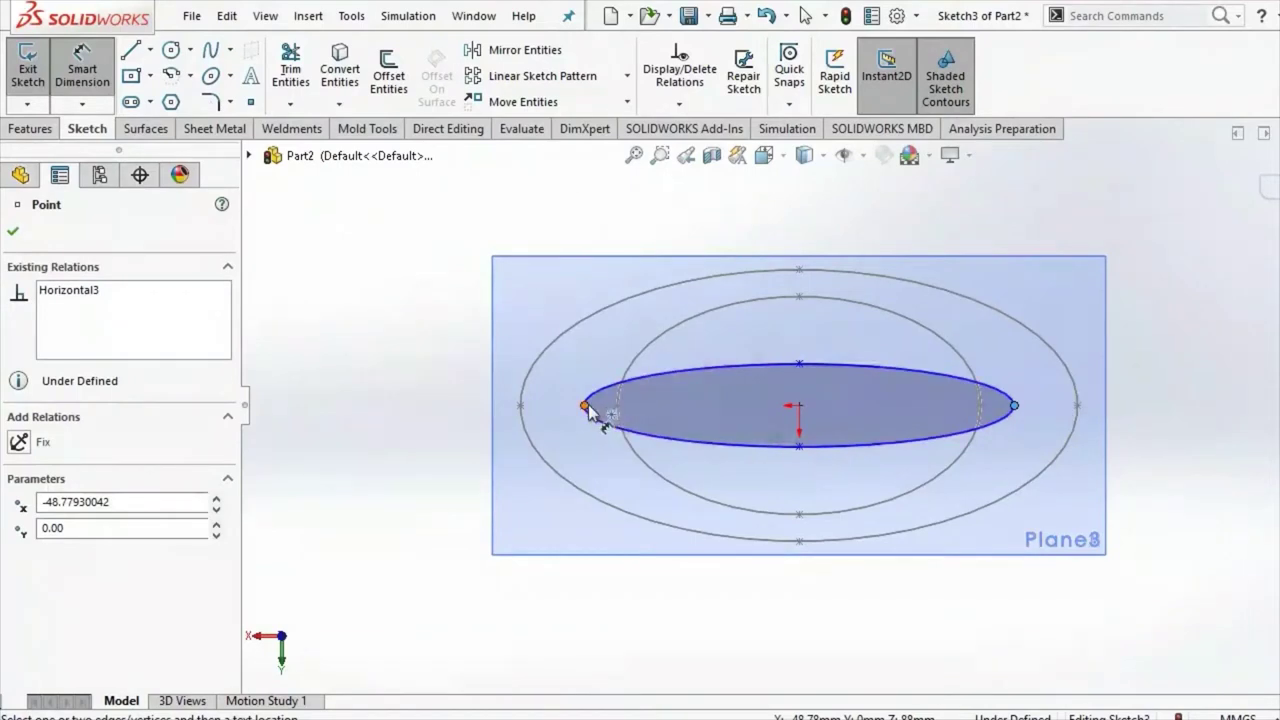
{"action": "left_click", "coordinate": [586, 407]}
{"action": "left_click", "coordinate": [682, 336]}
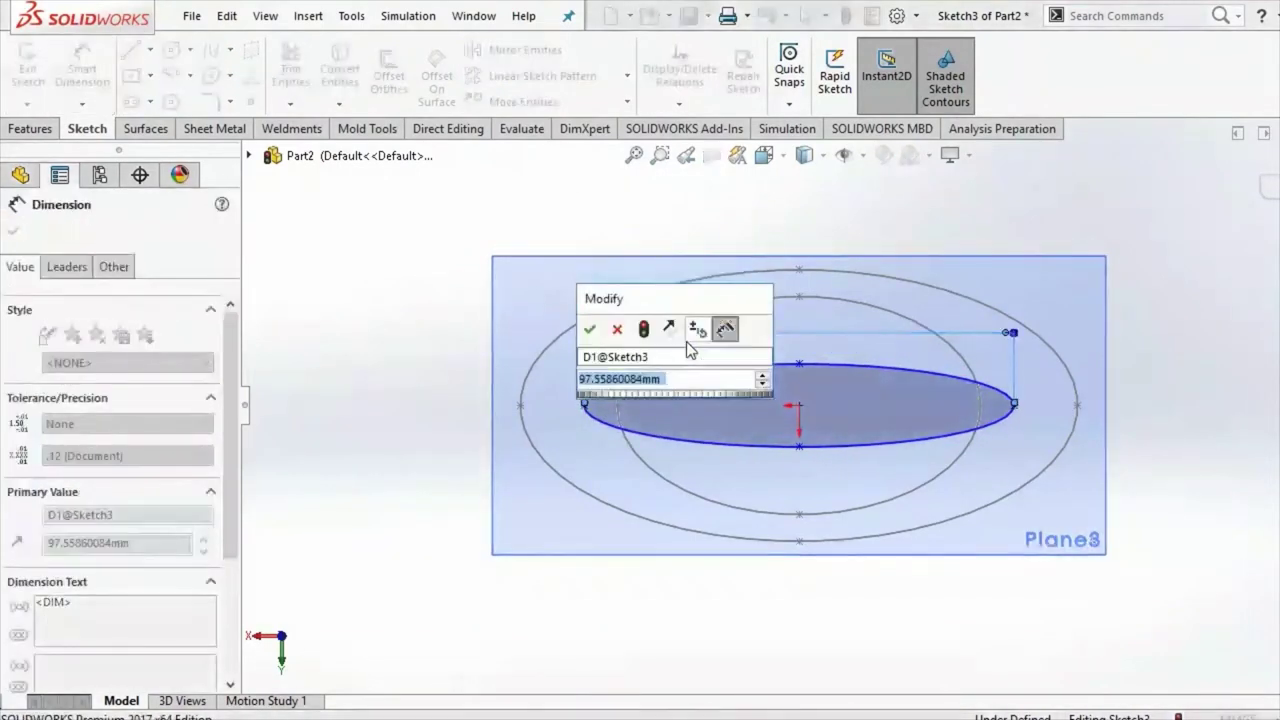
{"action": "type", "text": "108"}
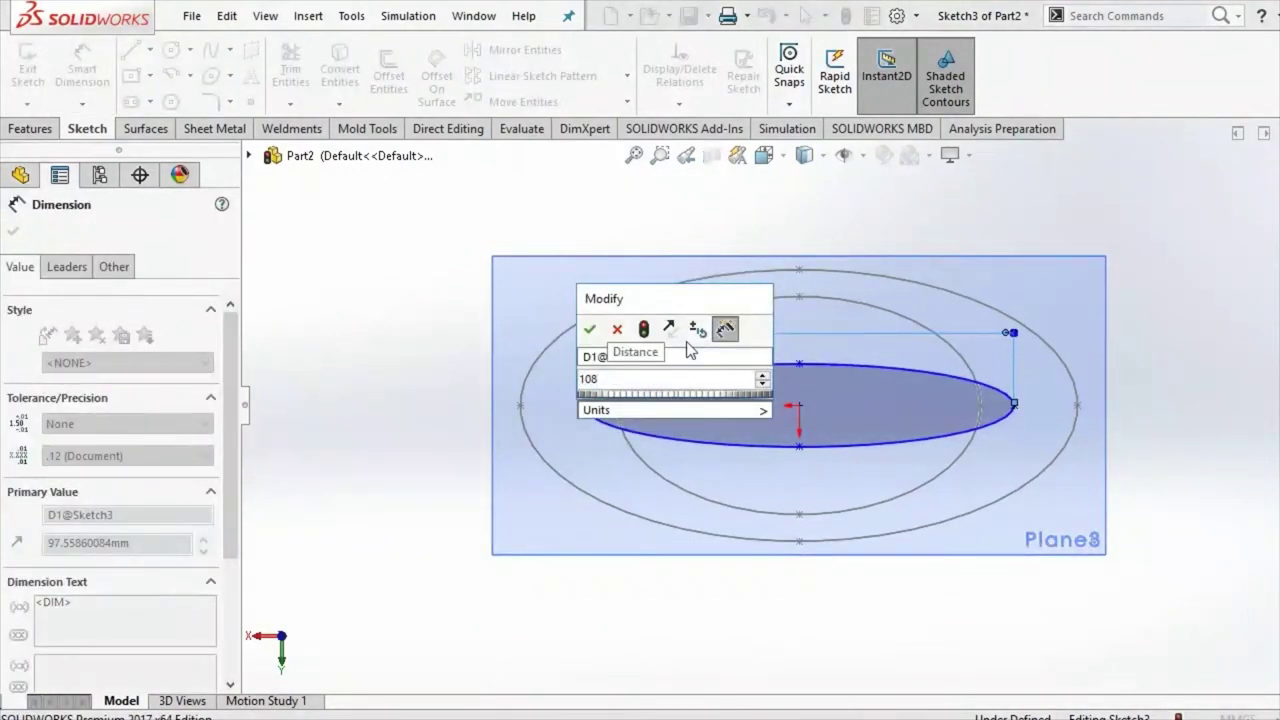
{"action": "type", "text": ".9"}
{"action": "key", "text": "Return"}
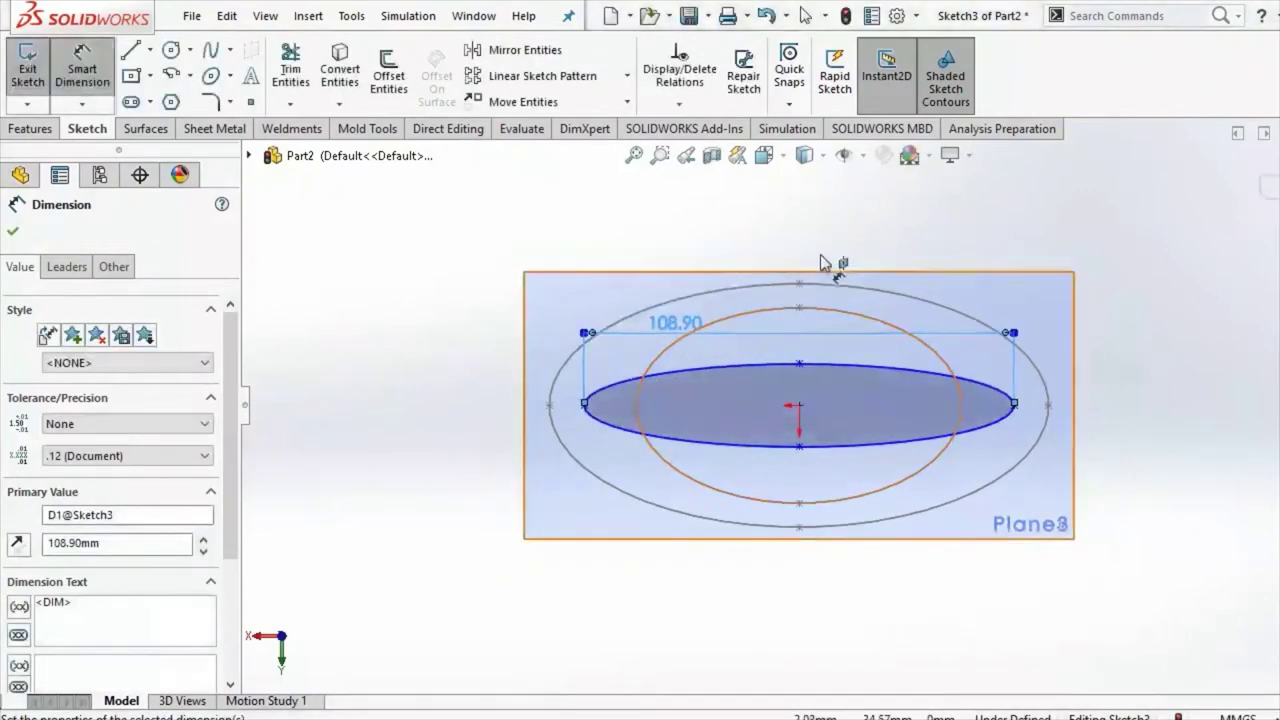
{"action": "left_click", "coordinate": [812, 295]}
Step: Dimension the ellipse's height to 61.6 mm and exit the sketch
{"action": "left_click", "coordinate": [799, 366]}
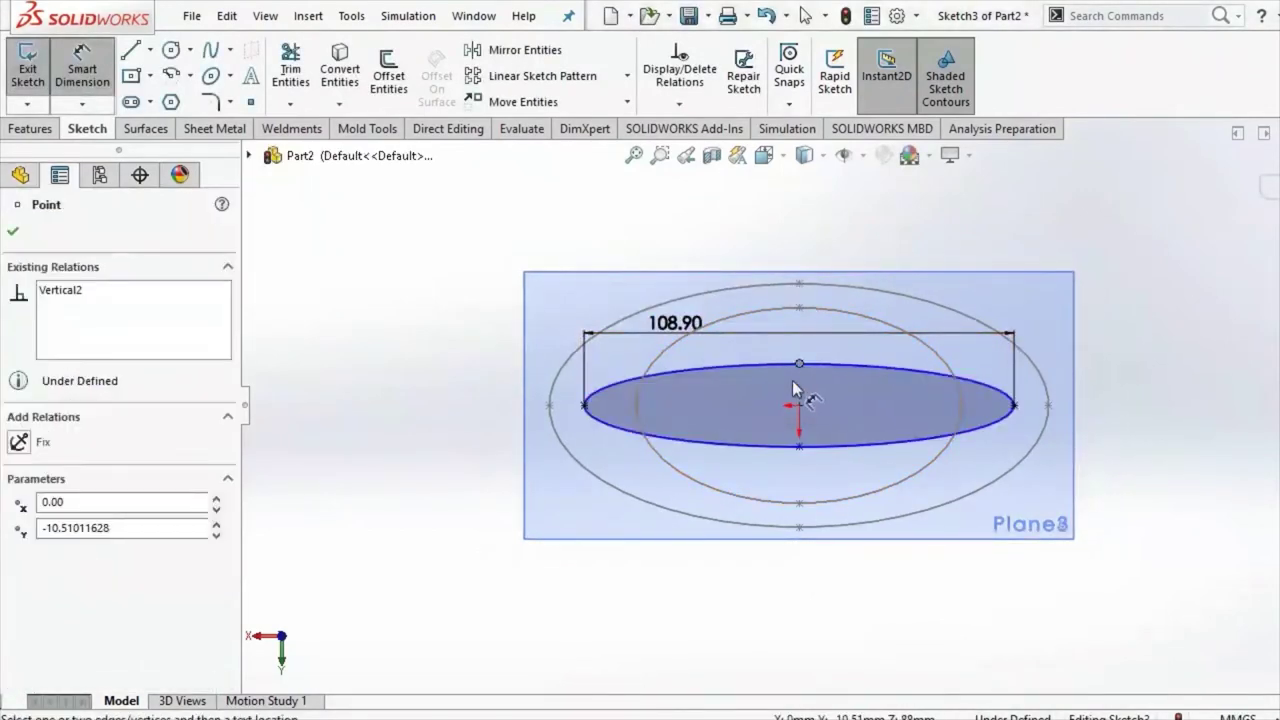
{"action": "left_click", "coordinate": [799, 447]}
{"action": "left_click", "coordinate": [569, 436]}
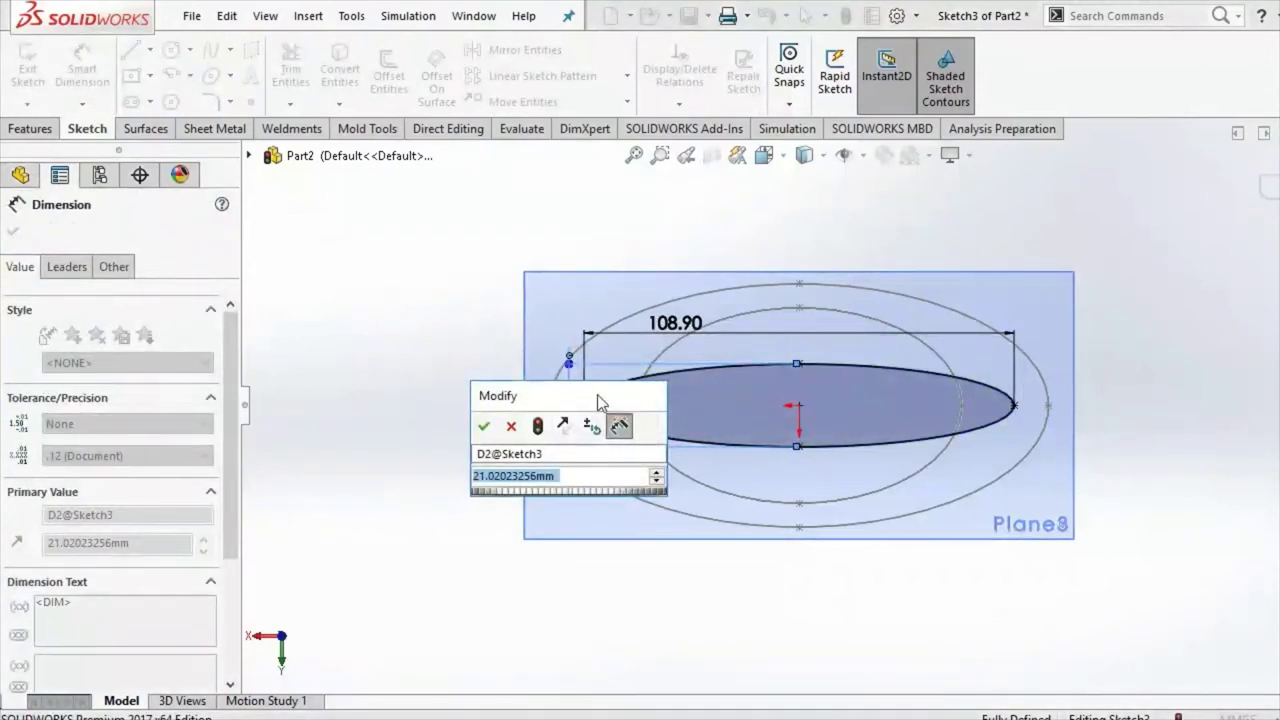
{"action": "type", "text": "61"}
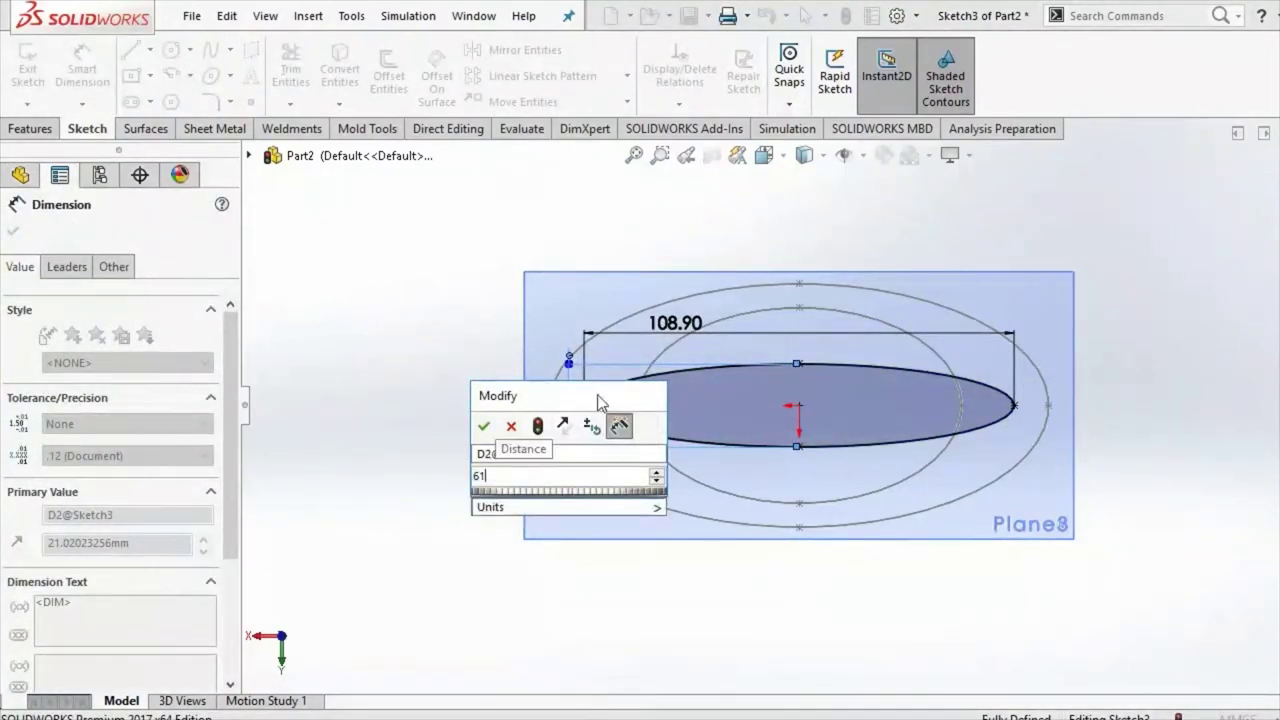
{"action": "type", "text": "."}
{"action": "type", "text": "6"}
{"action": "key", "text": "Return"}
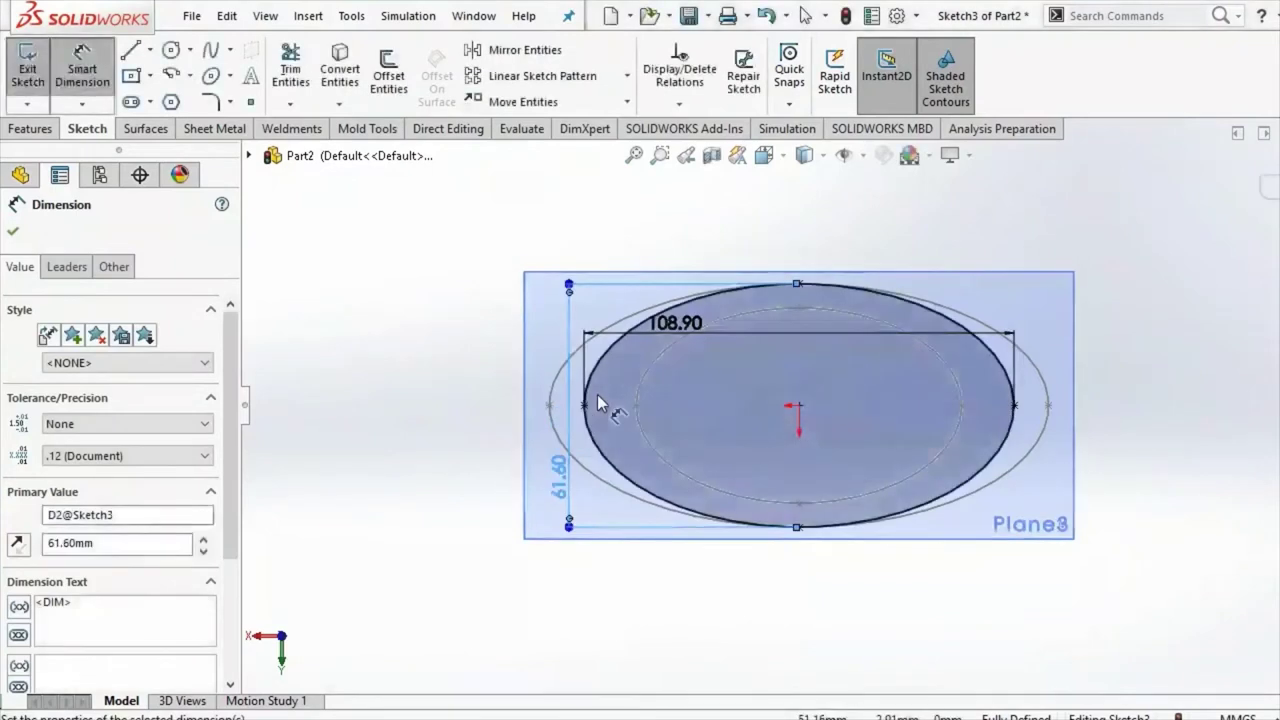
{"action": "left_click", "coordinate": [447, 289]}
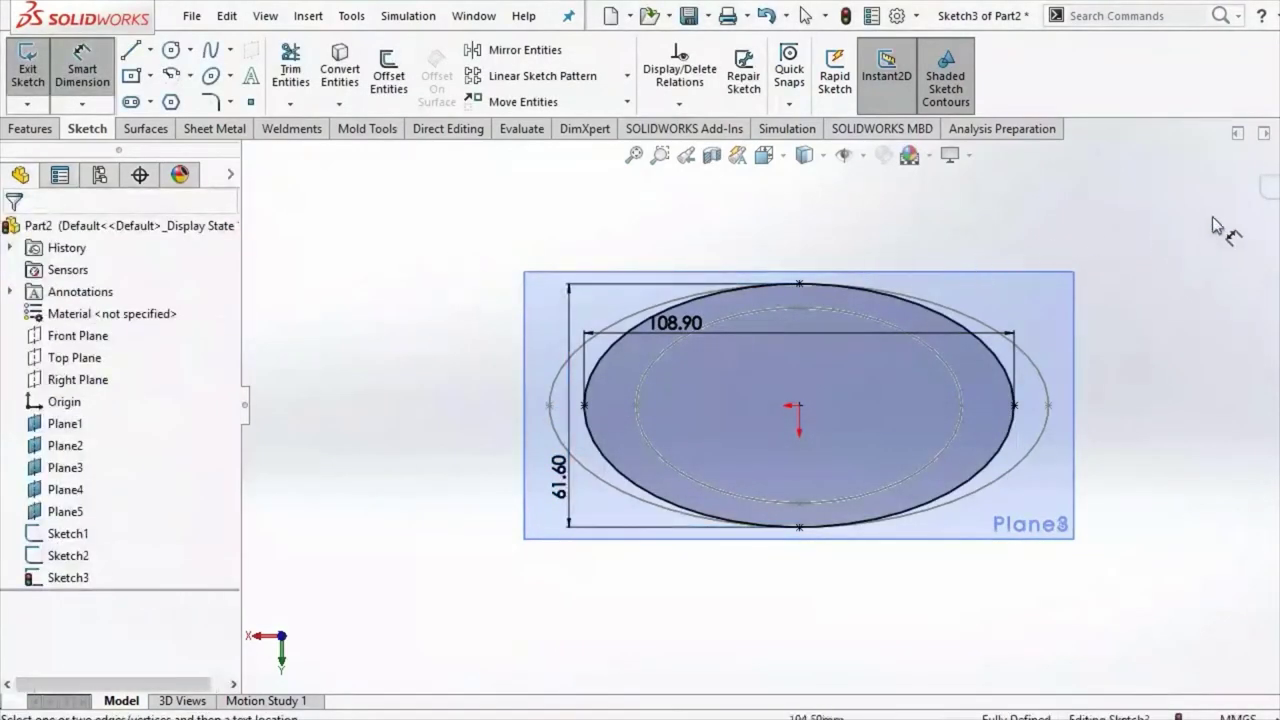
{"action": "left_click", "coordinate": [1268, 188]}
Step: Start a new sketch on Plane3 and view it face-on
{"action": "mouse_move", "coordinate": [480, 423]}
{"action": "middle_mouse_down"}
{"action": "mouse_move", "coordinate": [480, 309]}
{"action": "mouse_move", "coordinate": [468, 360]}
{"action": "mouse_move", "coordinate": [503, 354]}
{"action": "mouse_move", "coordinate": [497, 291]}
{"action": "middle_mouse_up"}
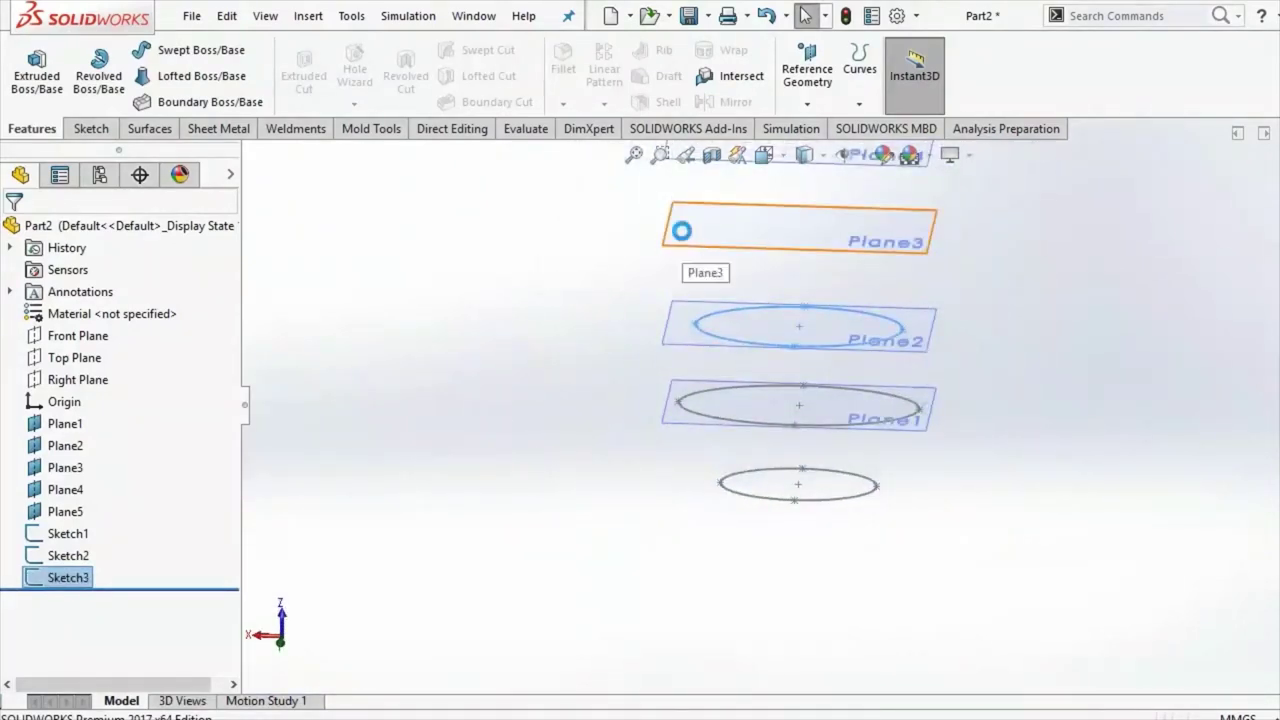
{"action": "left_click", "coordinate": [681, 231]}
{"action": "right_click", "coordinate": [686, 237]}
{"action": "left_click", "coordinate": [731, 200]}
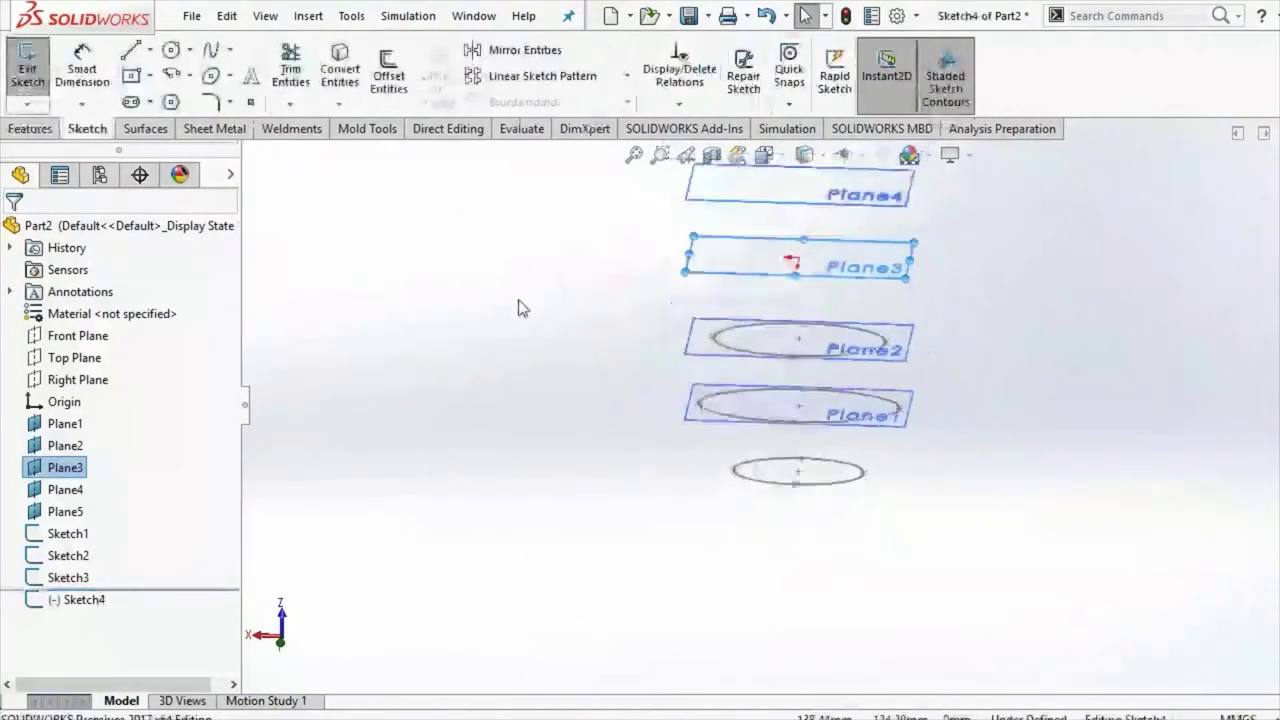
{"action": "left_click", "coordinate": [759, 160]}
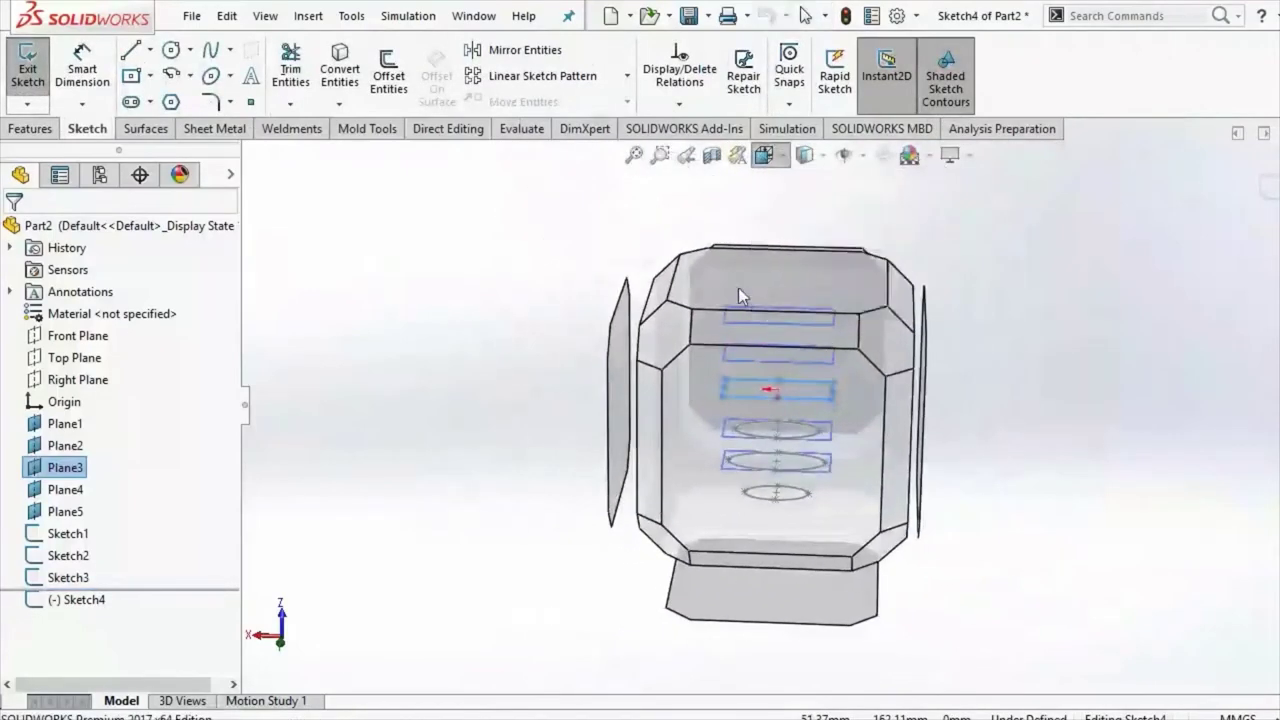
{"action": "left_click", "coordinate": [738, 287]}
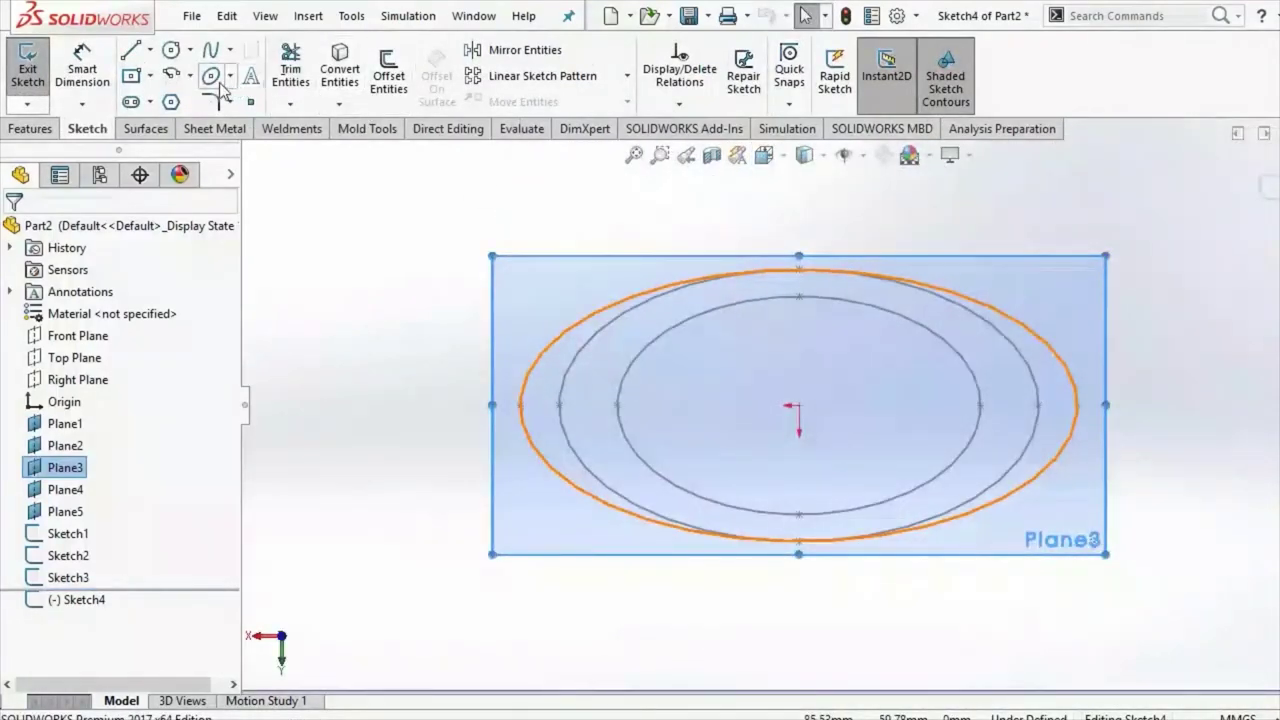
Step: Draw a narrow ellipse centred on the origin, then select its right endpoint
{"action": "left_click", "coordinate": [210, 78]}
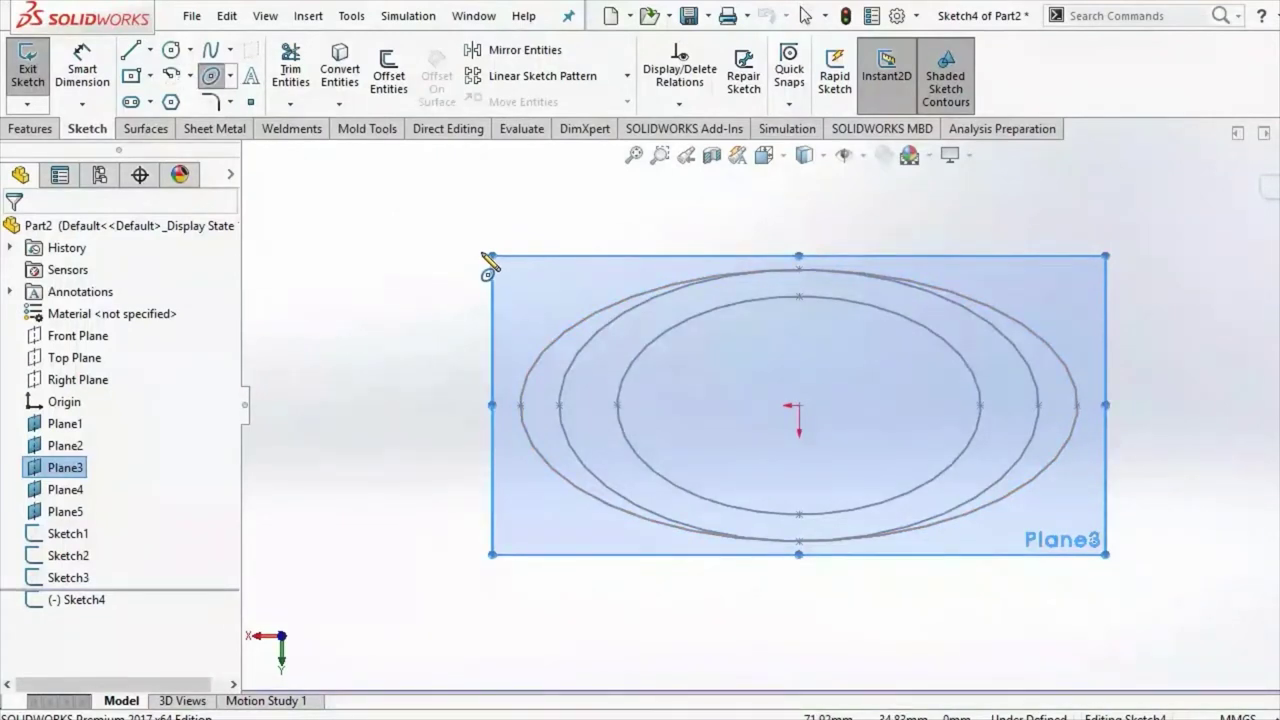
{"action": "left_click", "coordinate": [798, 405]}
{"action": "left_click", "coordinate": [962, 405]}
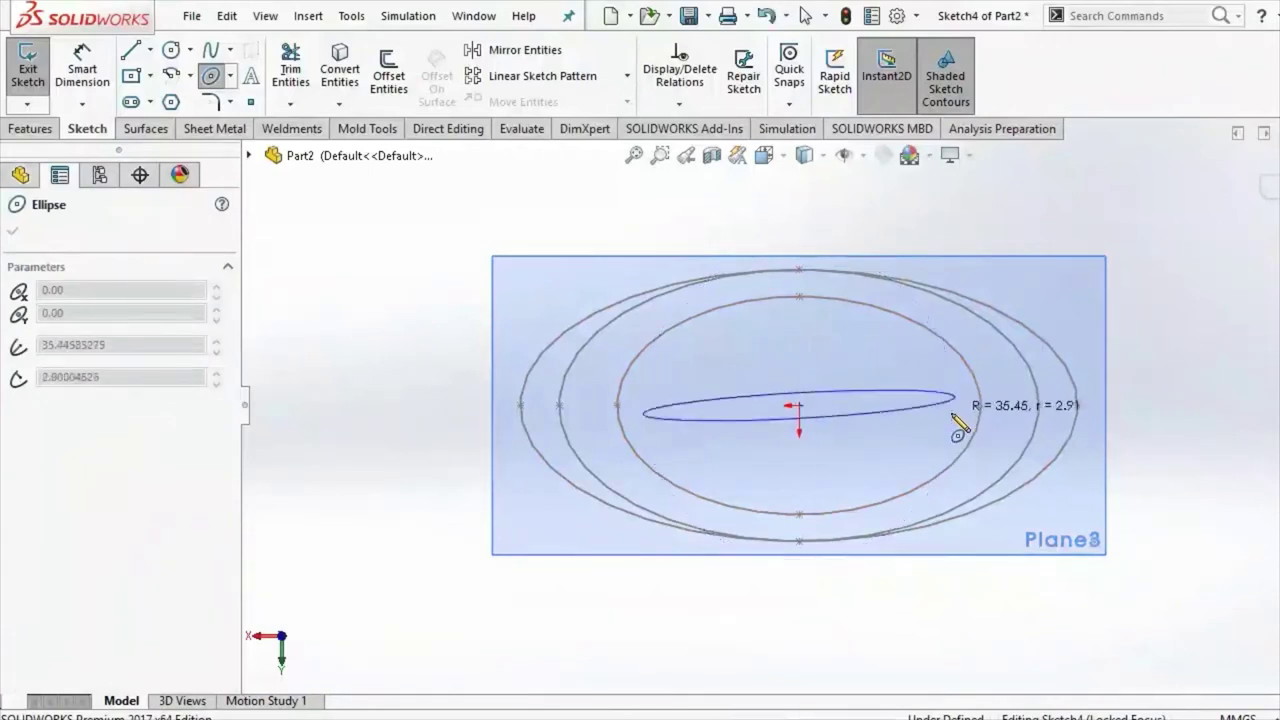
{"action": "left_click", "coordinate": [958, 433]}
{"action": "right_click", "coordinate": [893, 236]}
{"action": "left_click", "coordinate": [908, 248]}
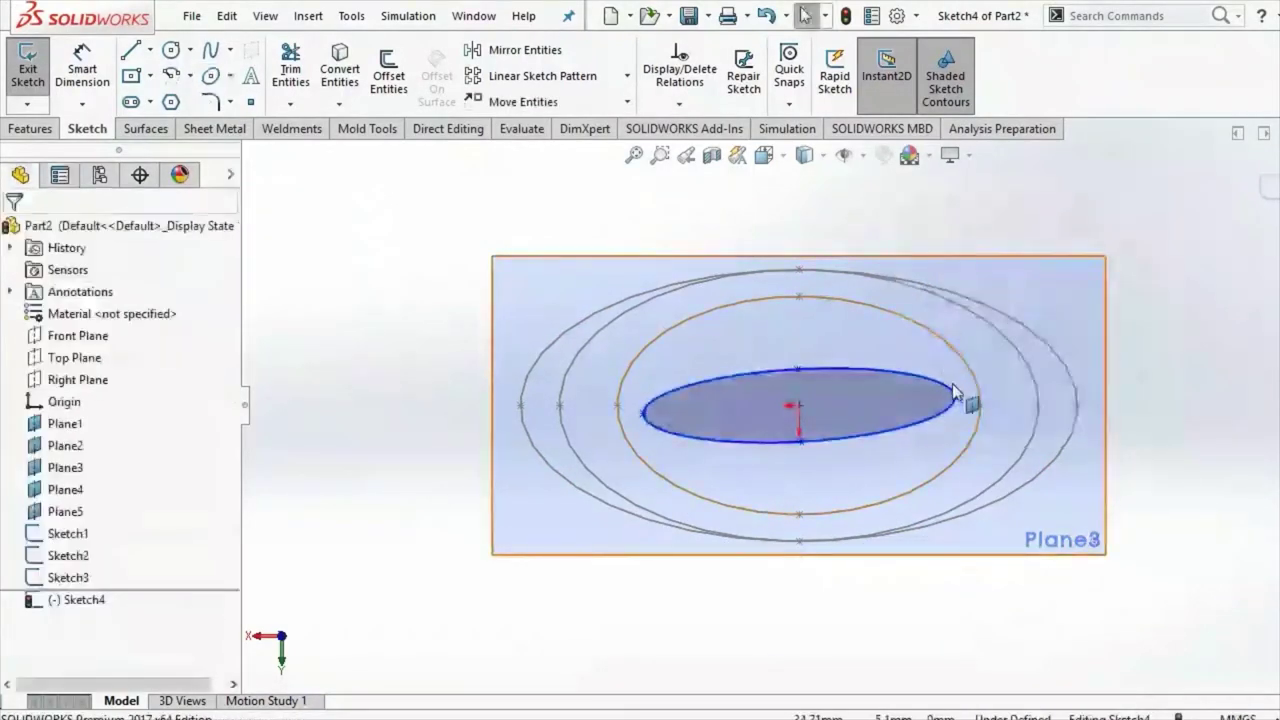
{"action": "left_click", "coordinate": [955, 395]}
Step: Make the ellipse endpoints and centre horizontal, and its top and bottom points vertical
{"action": "left_click", "coordinate": [799, 405], "text": "ctrl"}
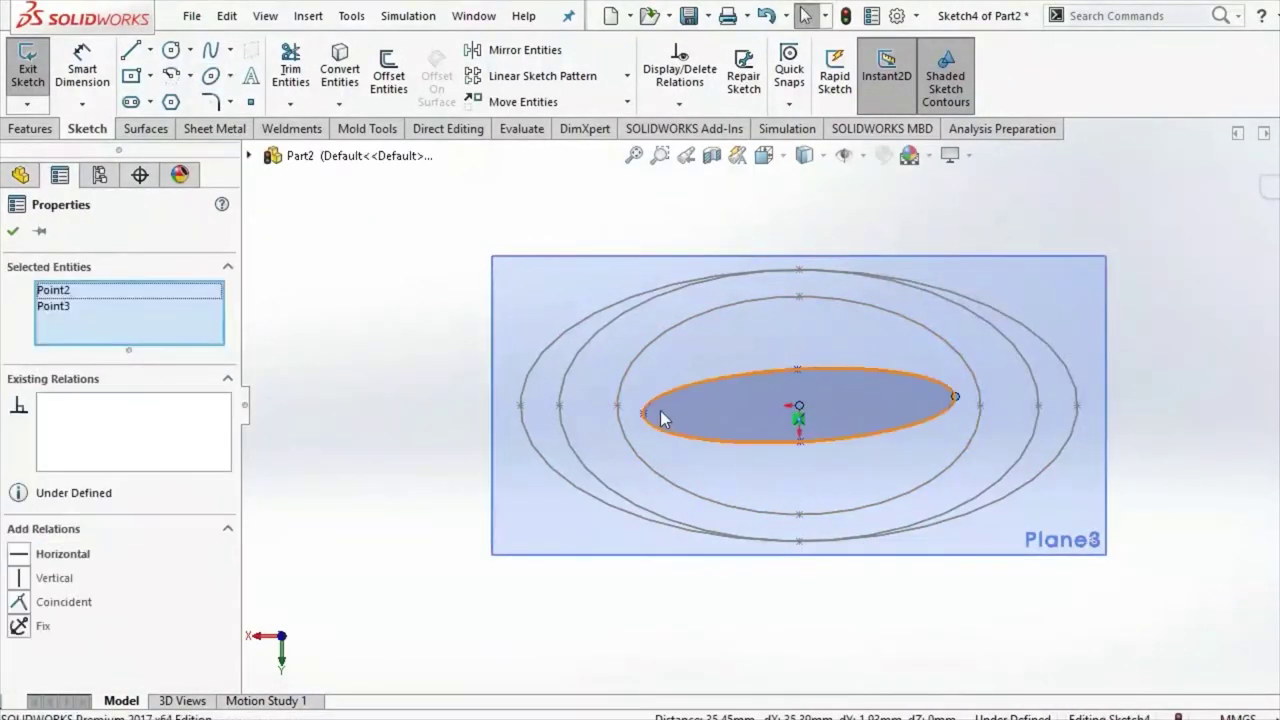
{"action": "left_click", "coordinate": [642, 413], "text": "ctrl"}
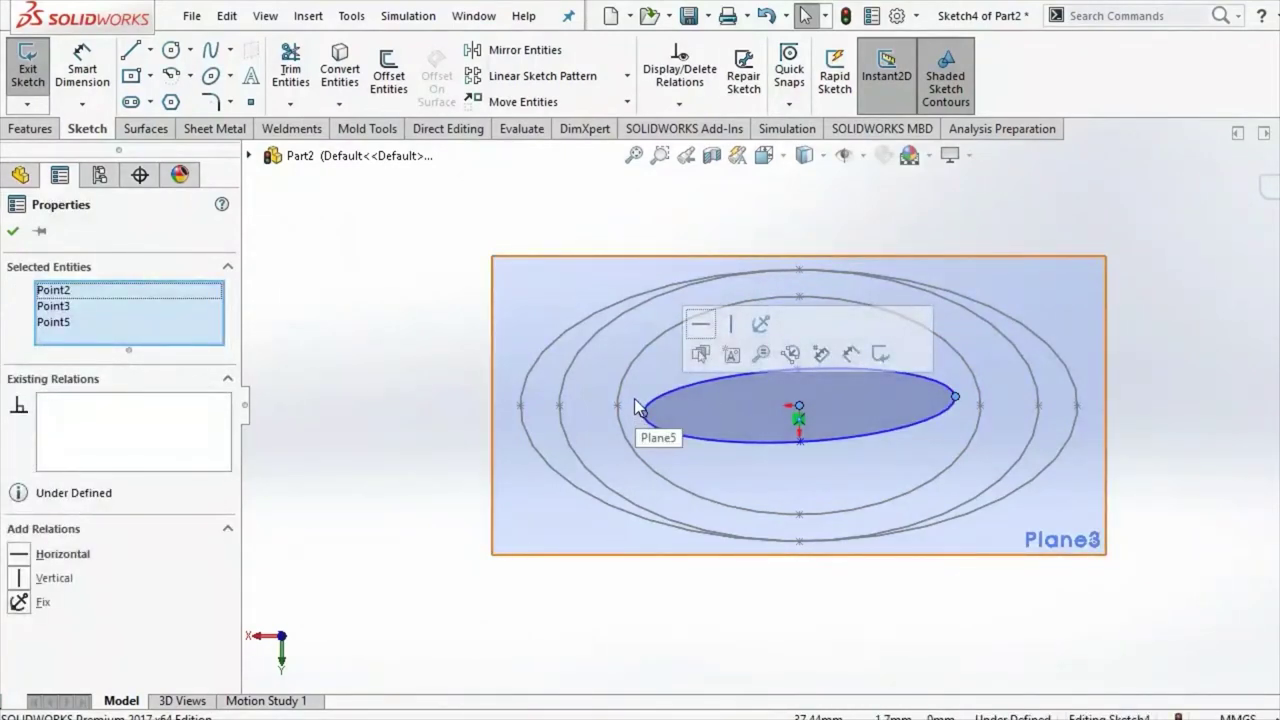
{"action": "left_click", "coordinate": [56, 556]}
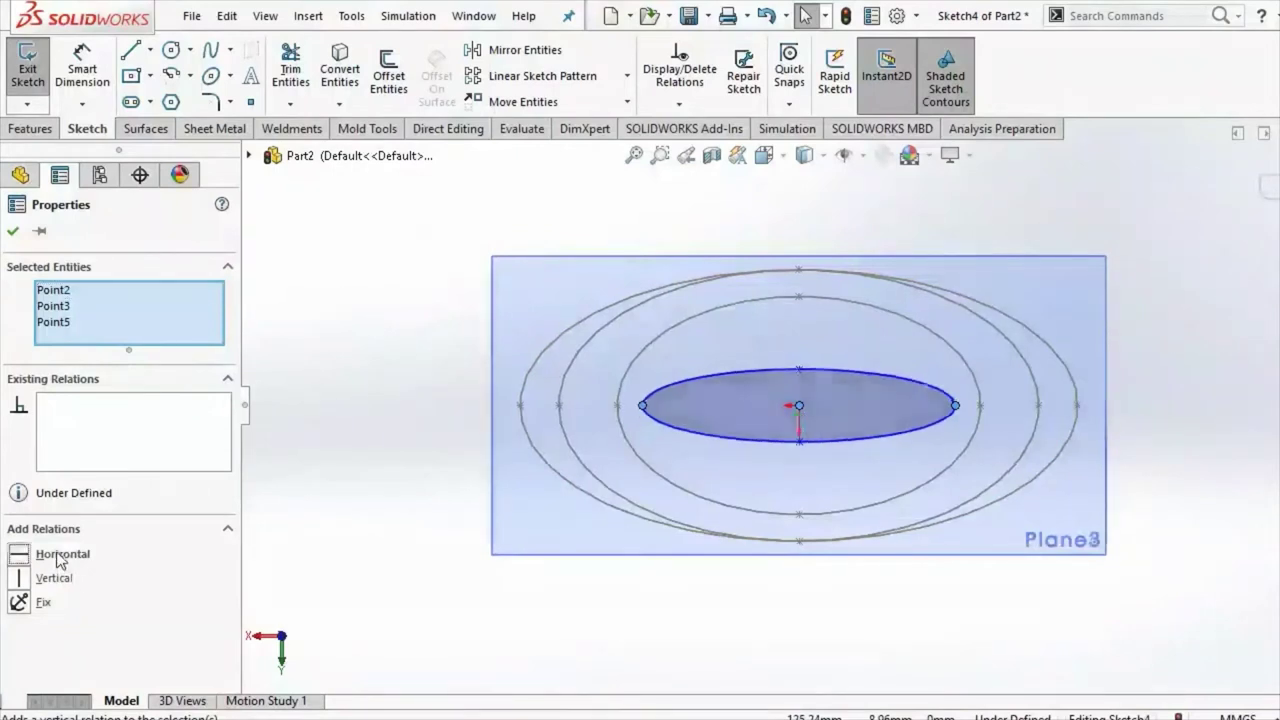
{"action": "left_click", "coordinate": [798, 368]}
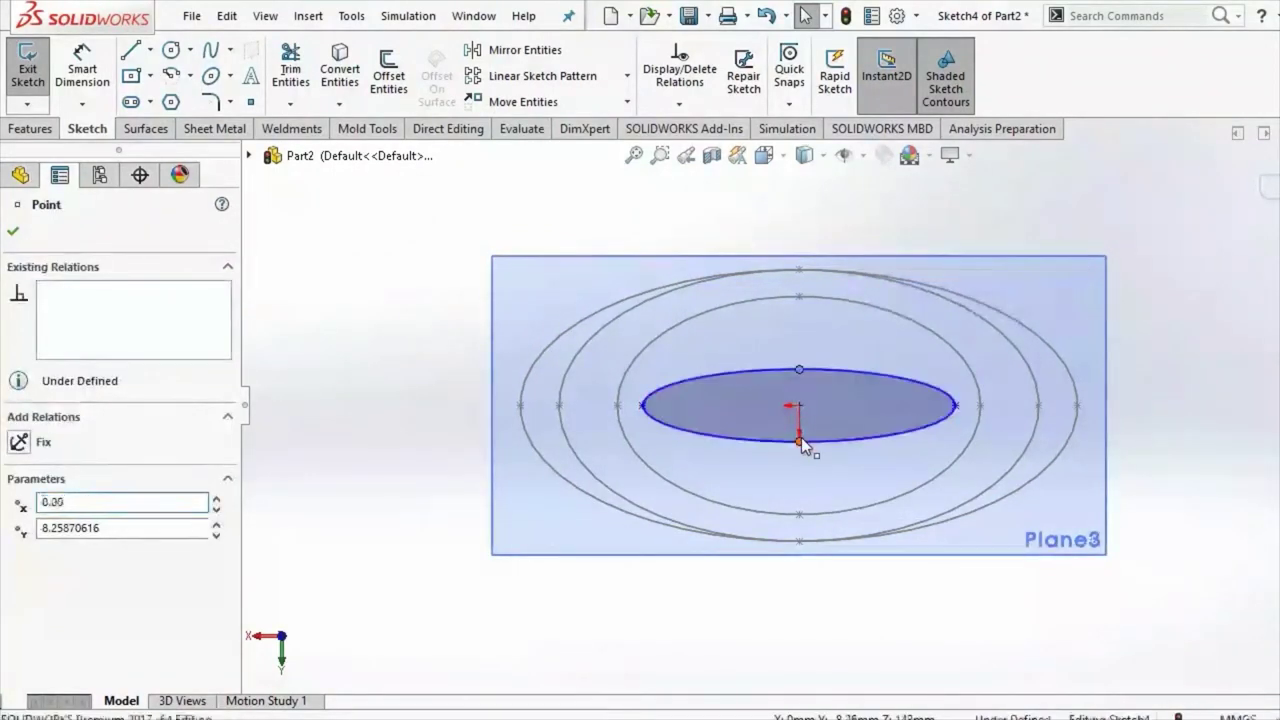
{"action": "left_click", "coordinate": [799, 440], "text": "ctrl"}
{"action": "left_click", "coordinate": [56, 578]}
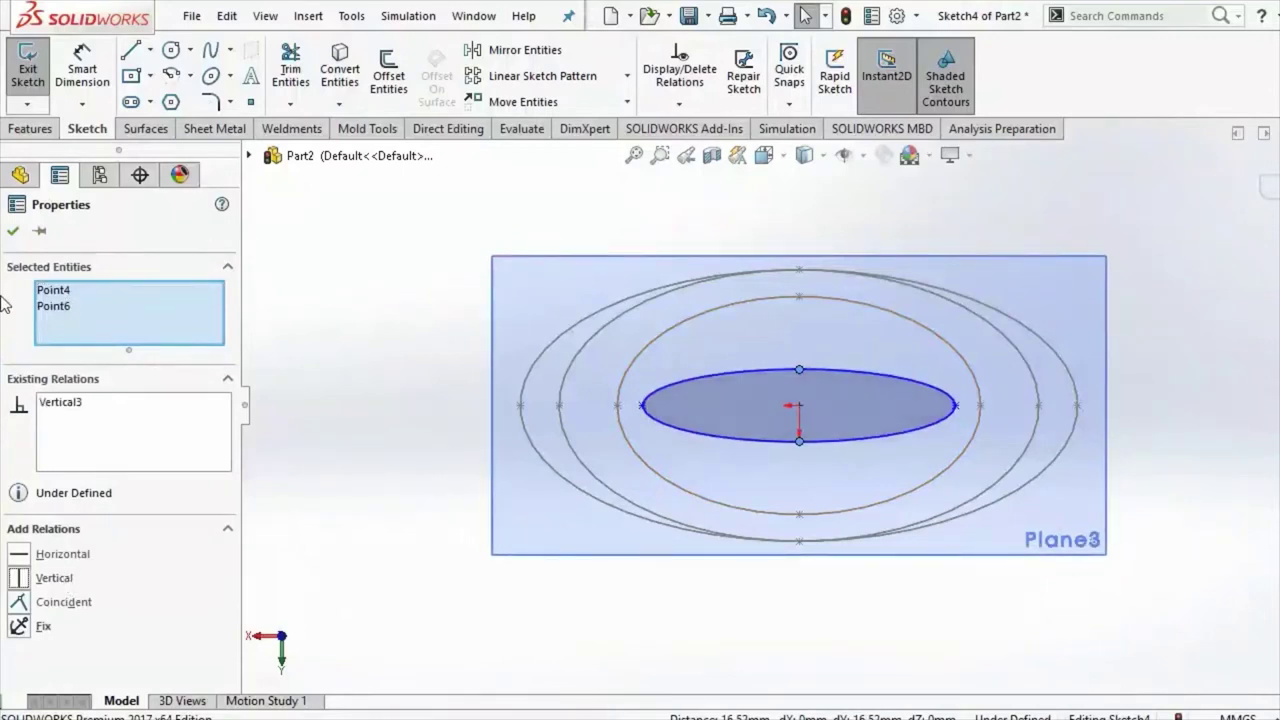
{"action": "left_click", "coordinate": [12, 234]}
Step: Dimension the ellipse's width between its endpoints to 116.60 mm
{"action": "left_click", "coordinate": [82, 70]}
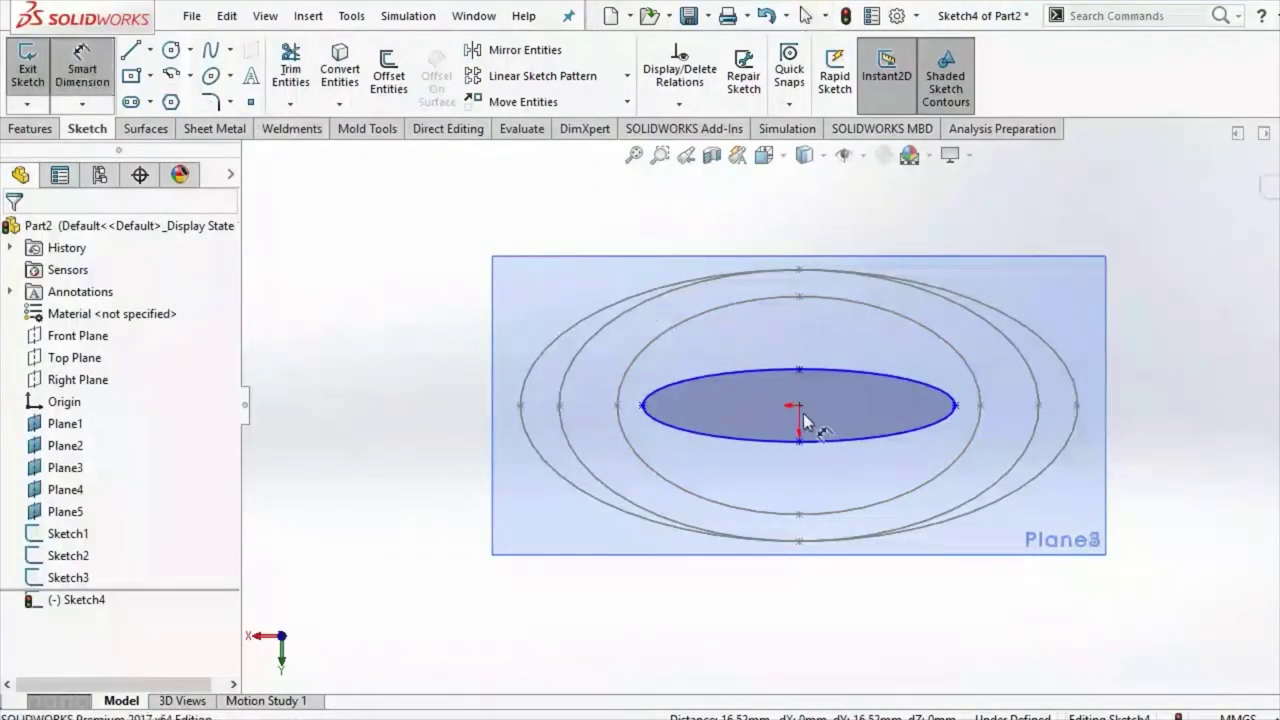
{"action": "left_click", "coordinate": [956, 406]}
{"action": "left_click", "coordinate": [641, 410]}
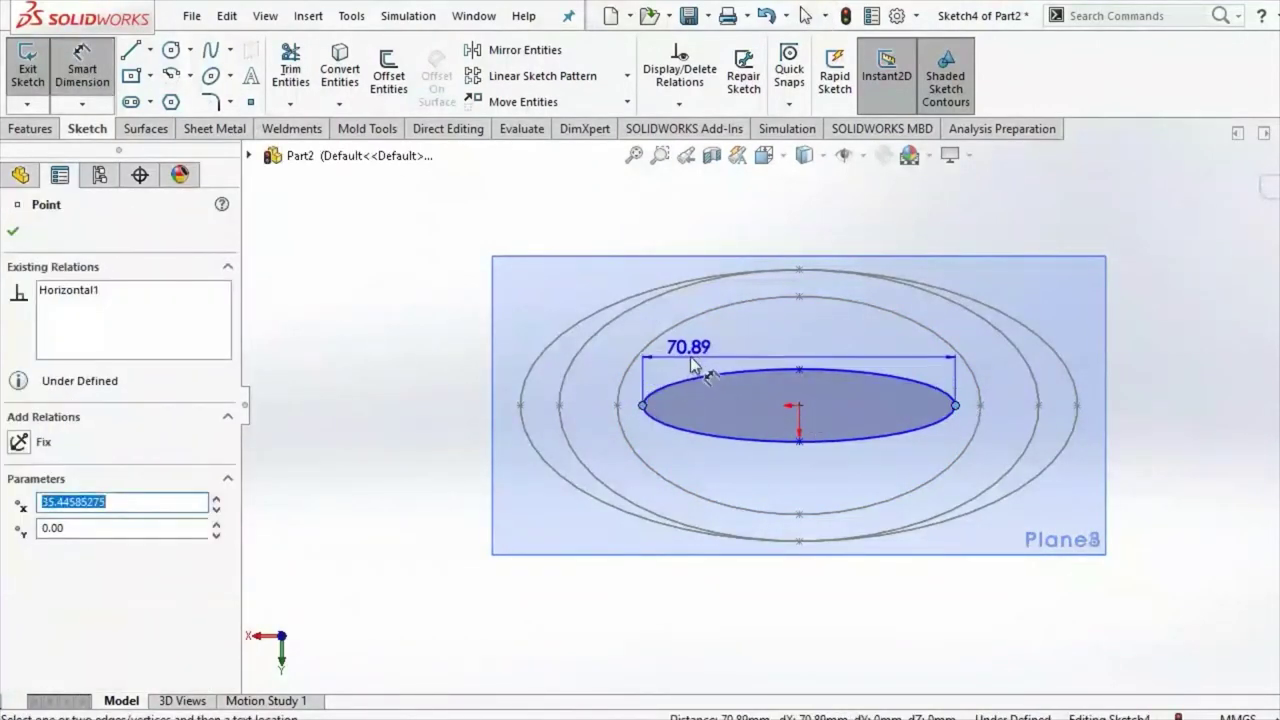
{"action": "left_click", "coordinate": [690, 355]}
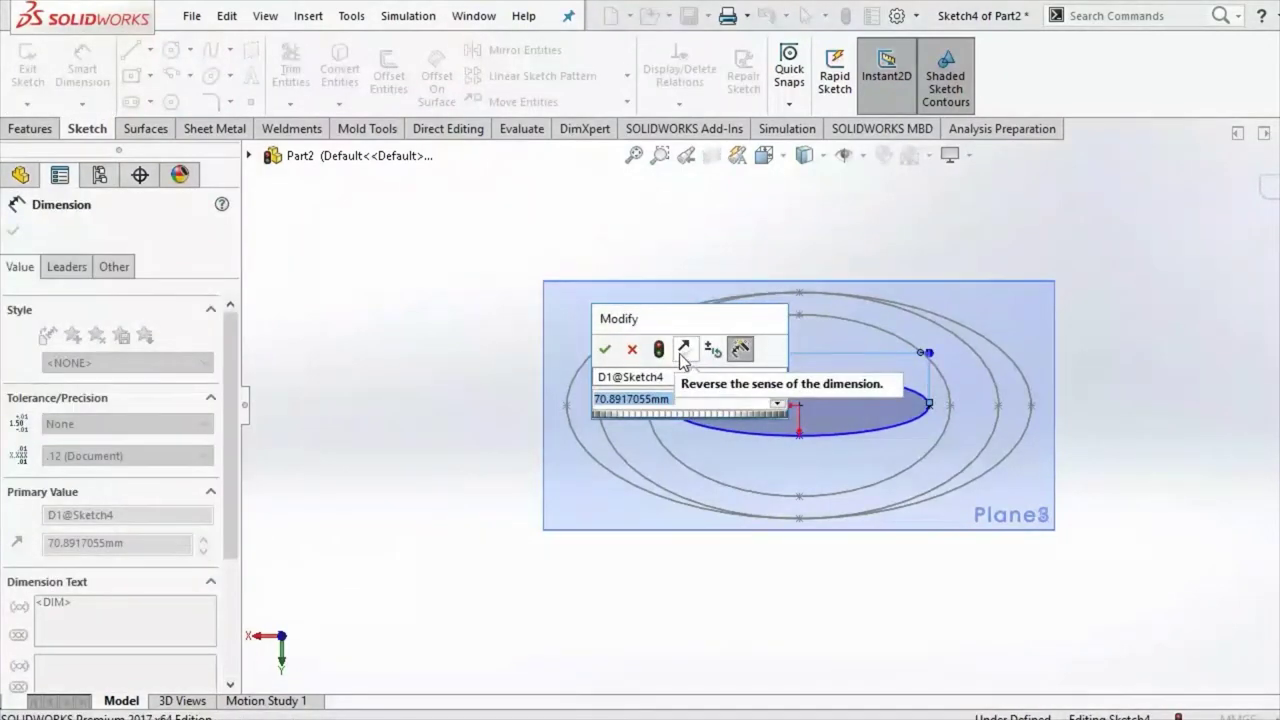
{"action": "type", "text": "116."}
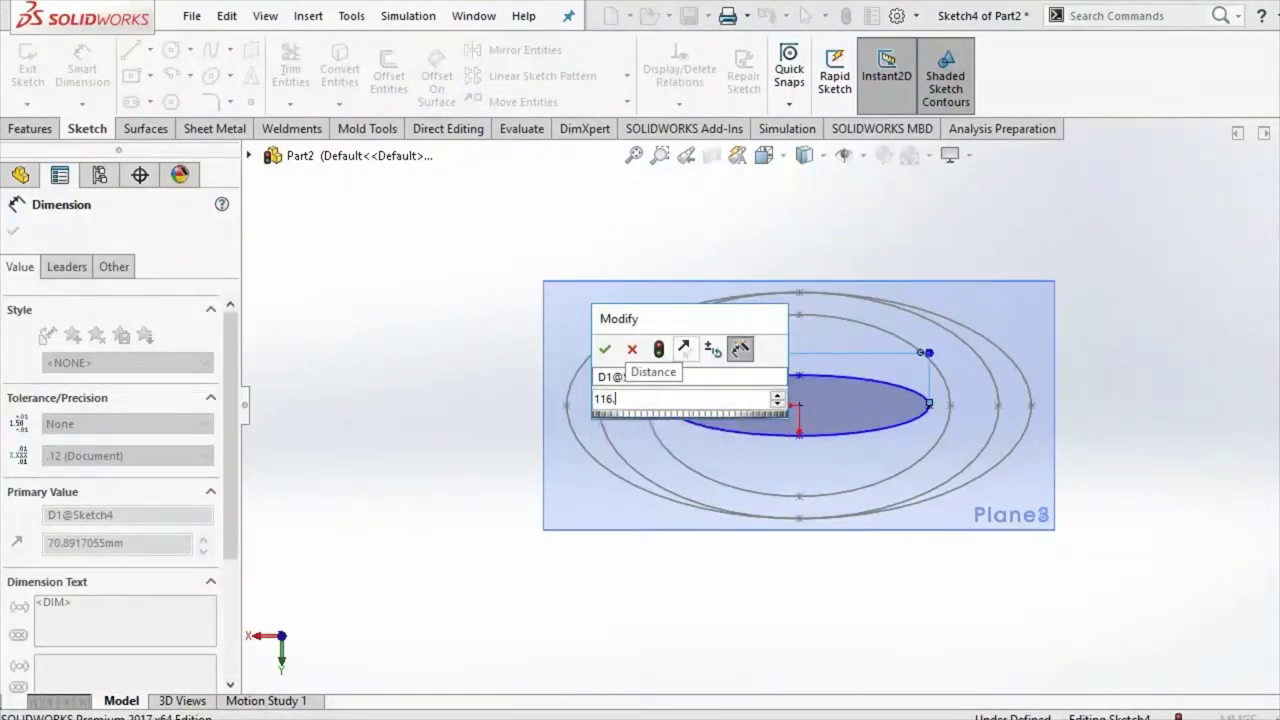
{"action": "key", "text": "Return"}
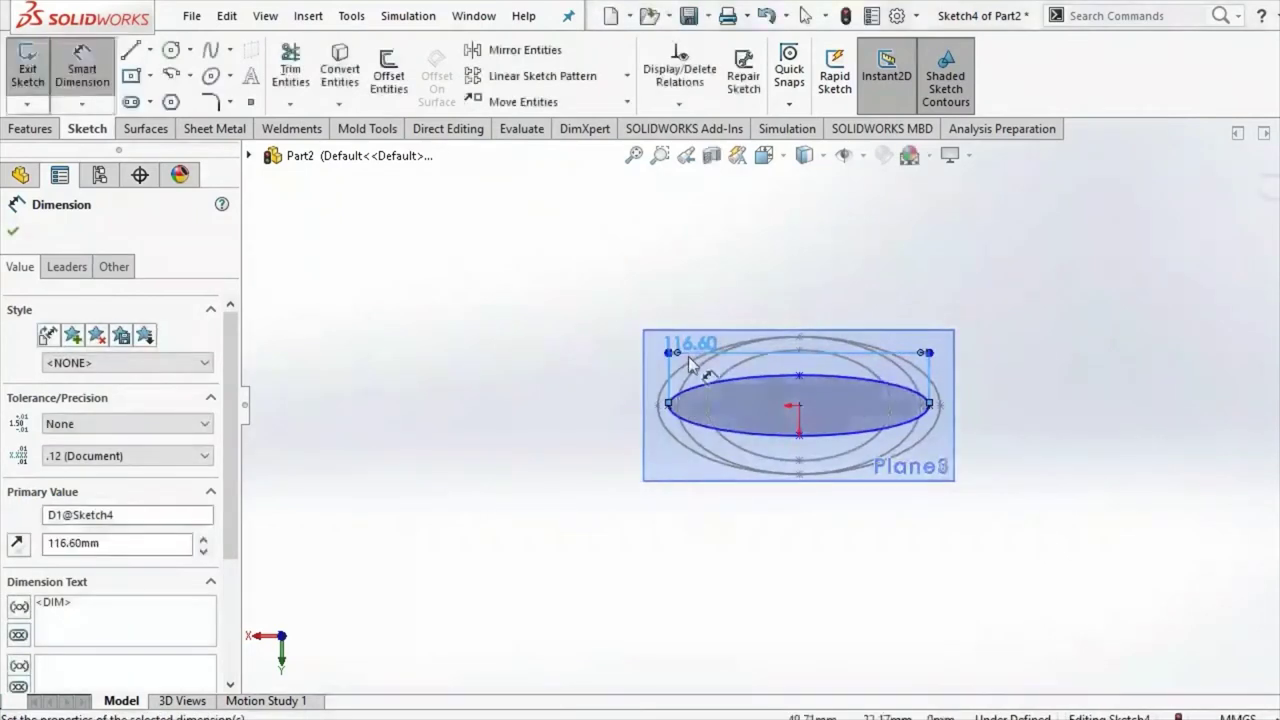
{"action": "left_click", "coordinate": [630, 338]}
Step: Dimension the ellipse's height to 57.2 mm and finish dimensioning
{"action": "scroll", "coordinate": [776, 412], "scroll_direction": "down", "scroll_amount": 2}
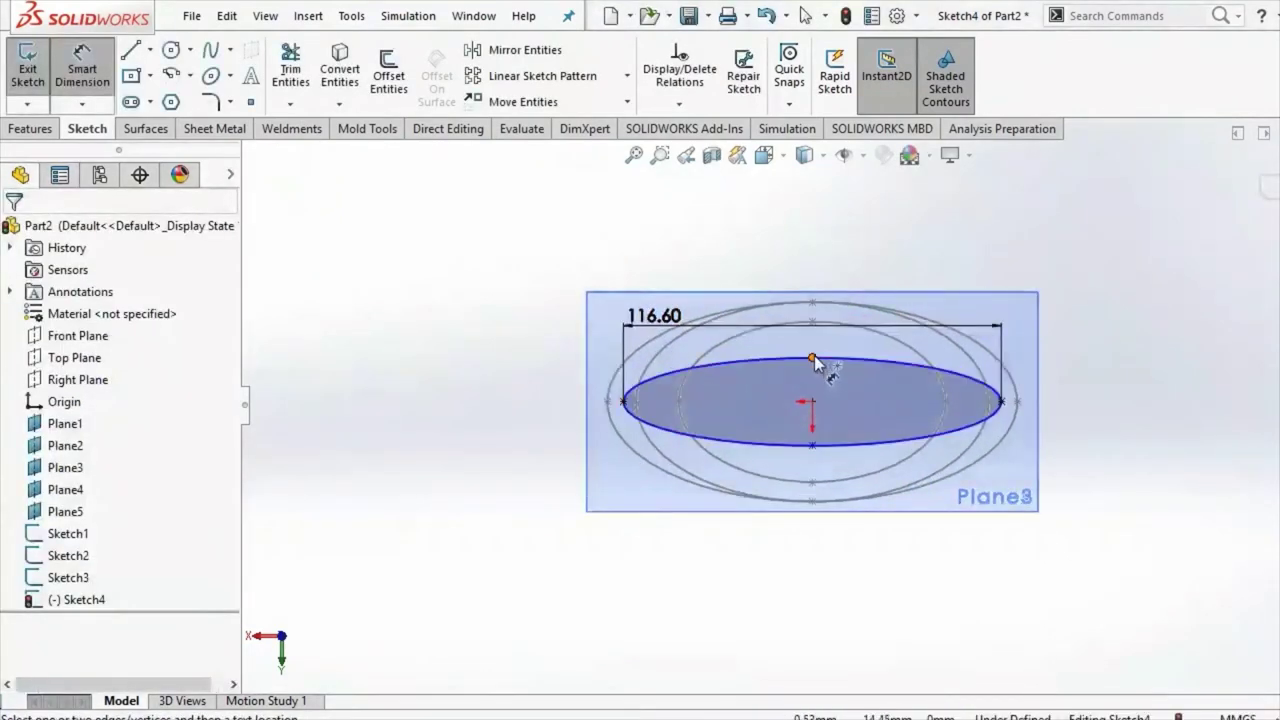
{"action": "left_click", "coordinate": [809, 444]}
{"action": "left_click", "coordinate": [812, 447]}
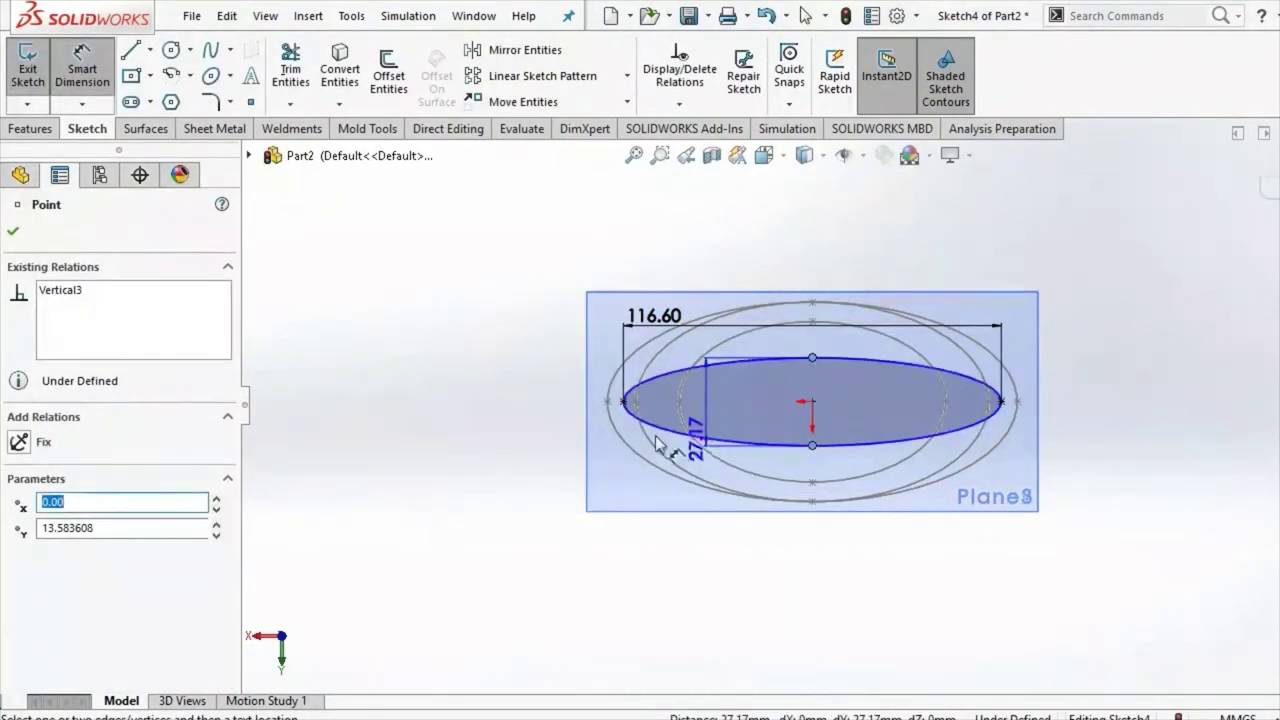
{"action": "left_click", "coordinate": [570, 420]}
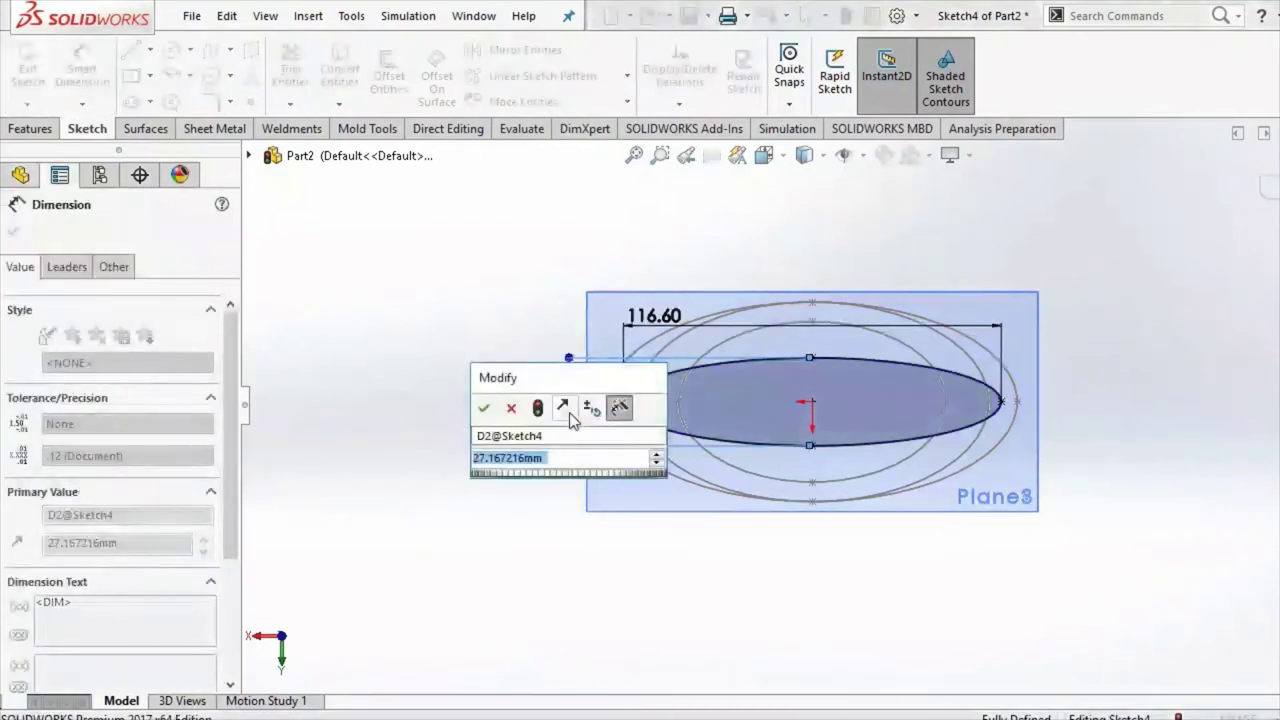
{"action": "type", "text": "57"}
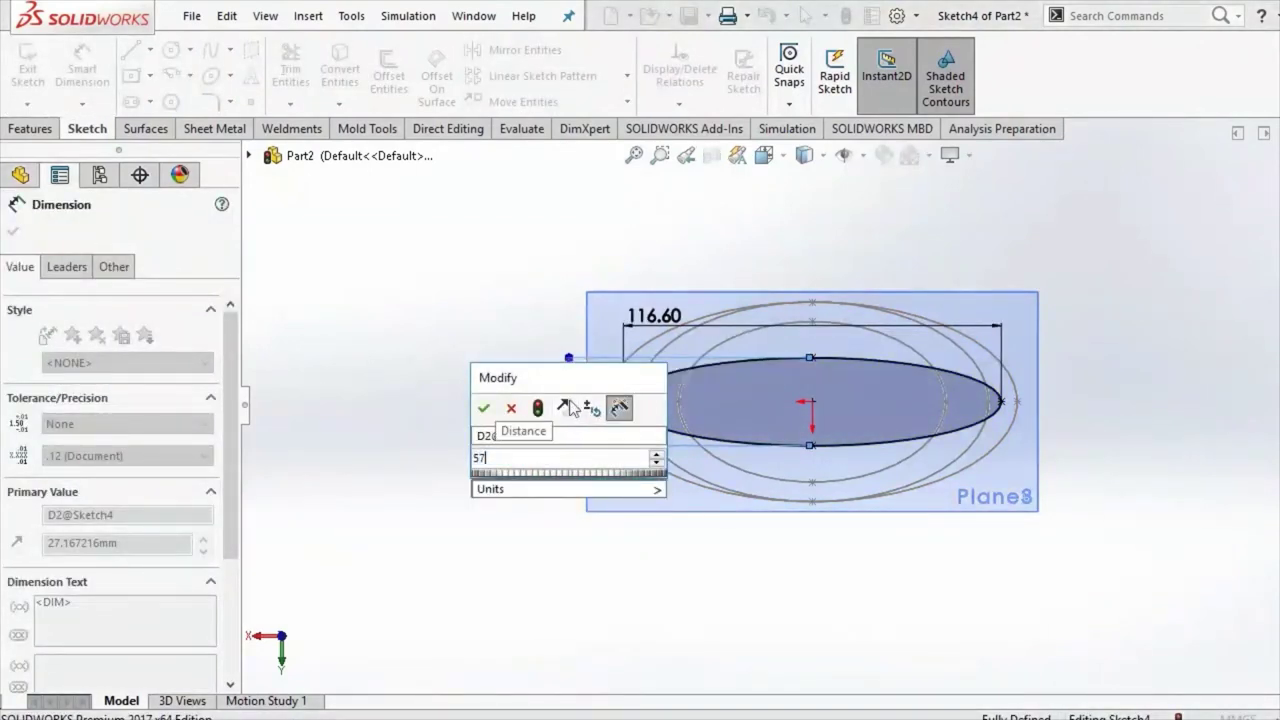
{"action": "type", "text": ".2"}
{"action": "key", "text": "Return"}
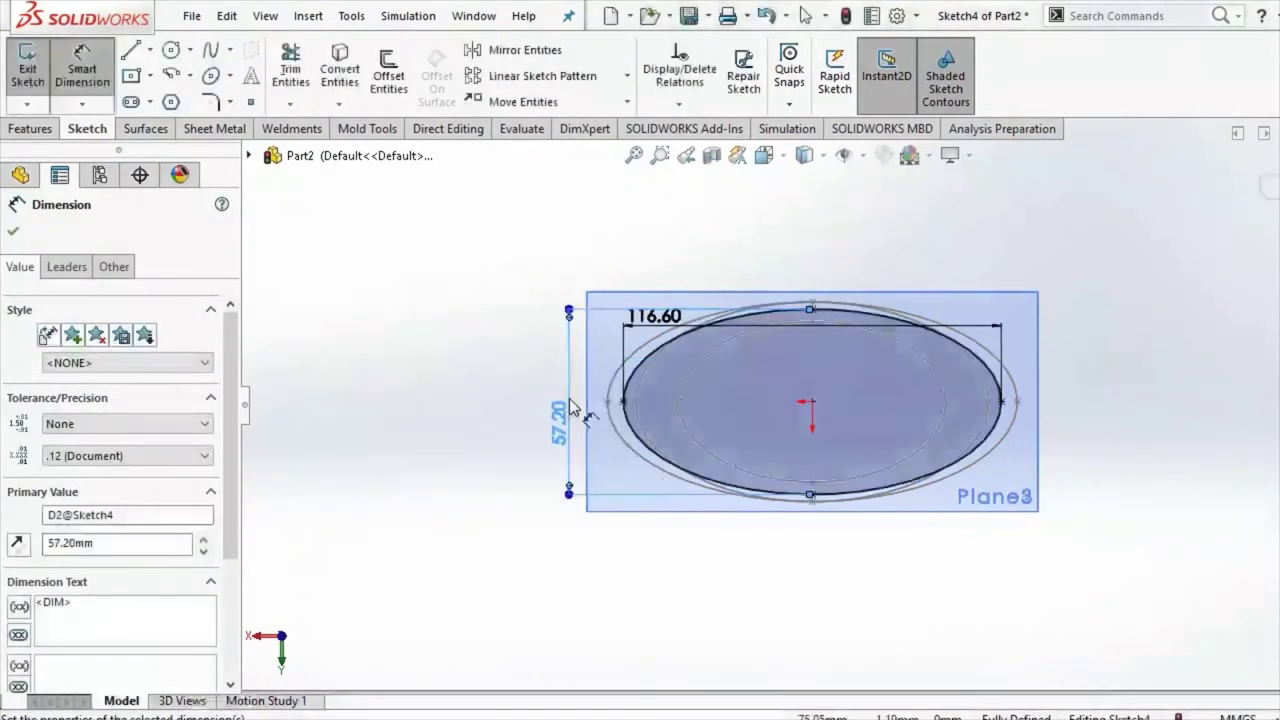
{"action": "key", "text": "Escape"}
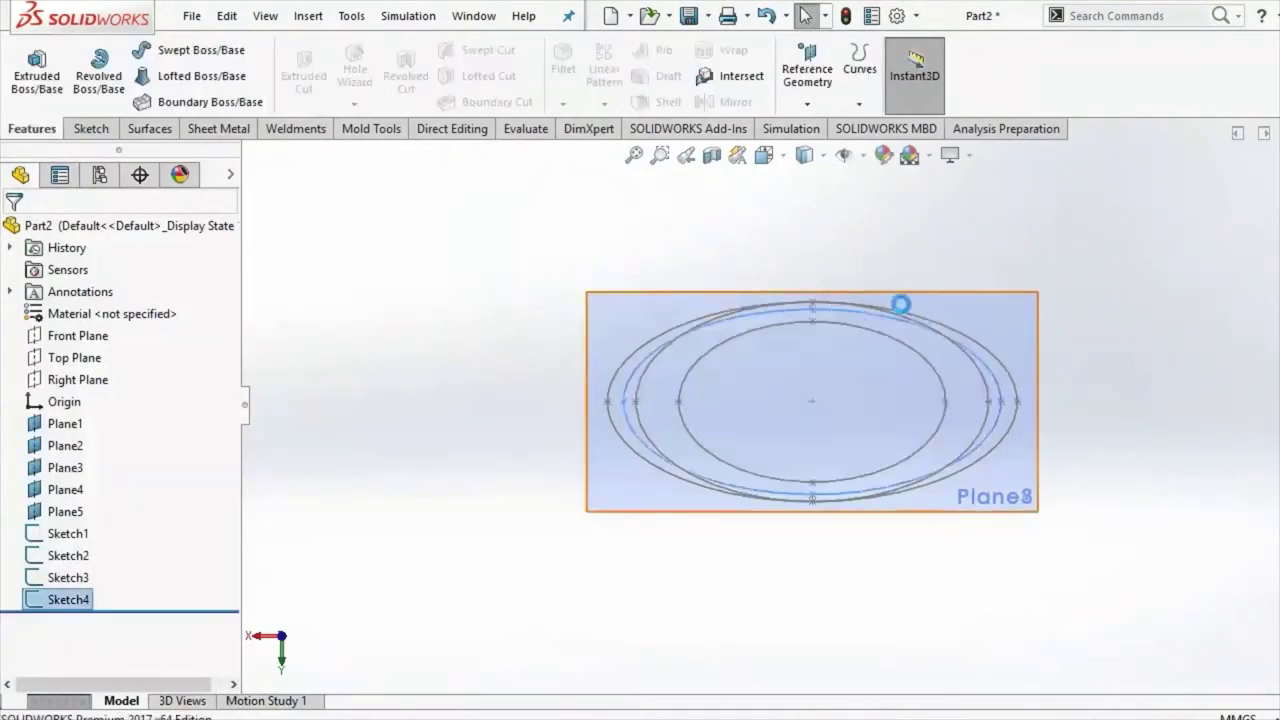
Step: Start a new sketch on Plane4 and view it face-on
{"action": "mouse_move", "coordinate": [900, 300]}
{"action": "middle_mouse_down"}
{"action": "mouse_move", "coordinate": [903, 220]}
{"action": "mouse_move", "coordinate": [828, 255]}
{"action": "mouse_move", "coordinate": [817, 229]}
{"action": "middle_mouse_up"}
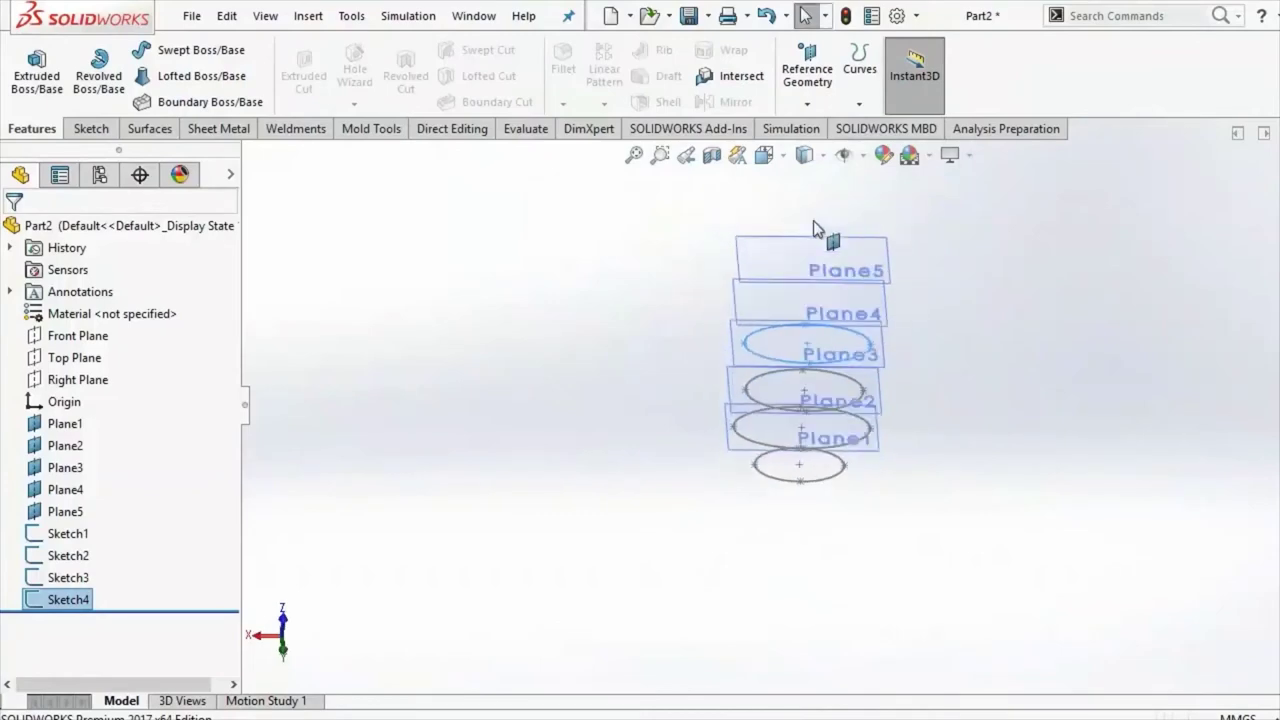
{"action": "right_click", "coordinate": [762, 308]}
{"action": "left_click", "coordinate": [805, 276]}
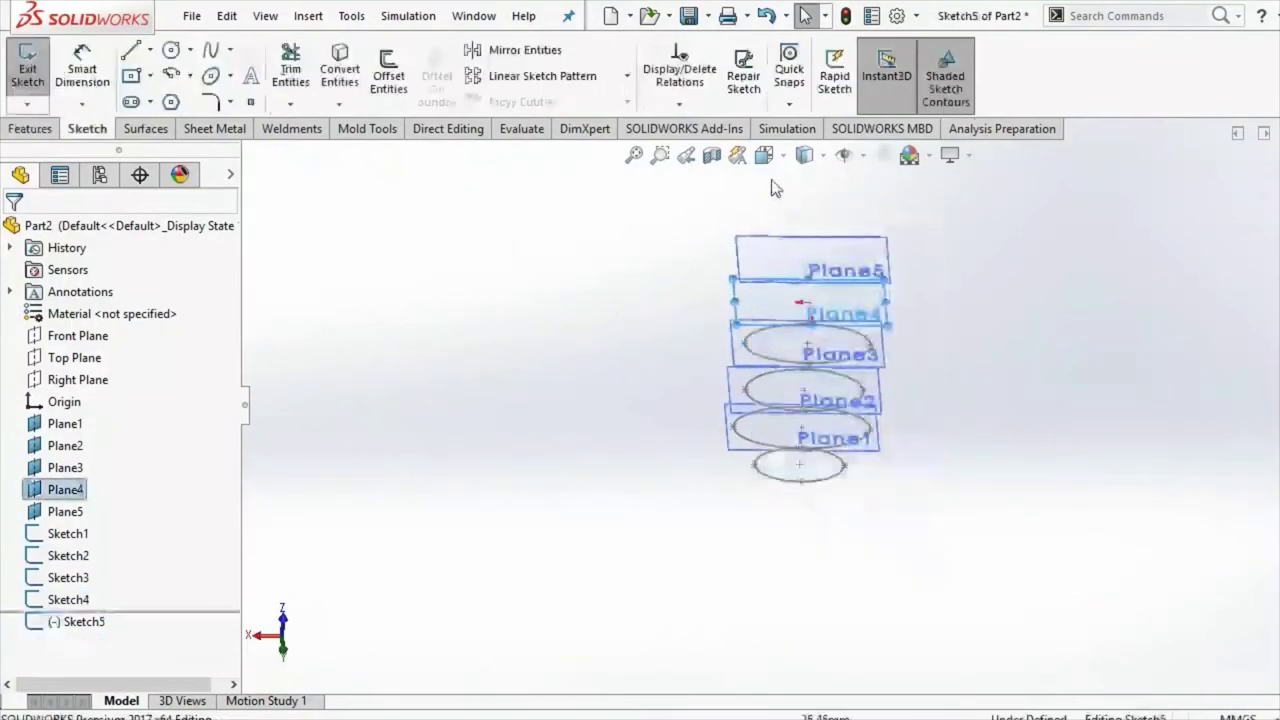
{"action": "key", "text": "space"}
{"action": "left_click", "coordinate": [740, 301]}
{"action": "left_click", "coordinate": [777, 287]}
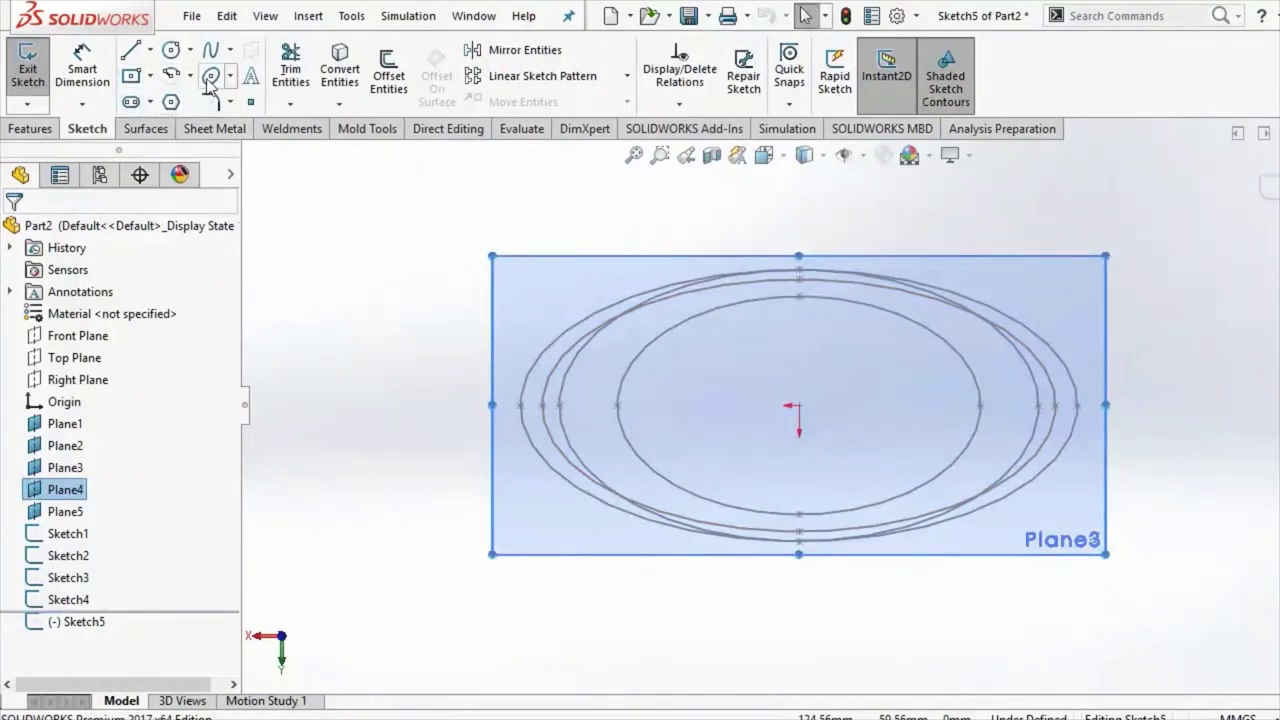
Step: Draw a small ellipse centred on the origin, then select its top point and centre
{"action": "left_click", "coordinate": [210, 78]}
{"action": "left_click", "coordinate": [792, 405]}
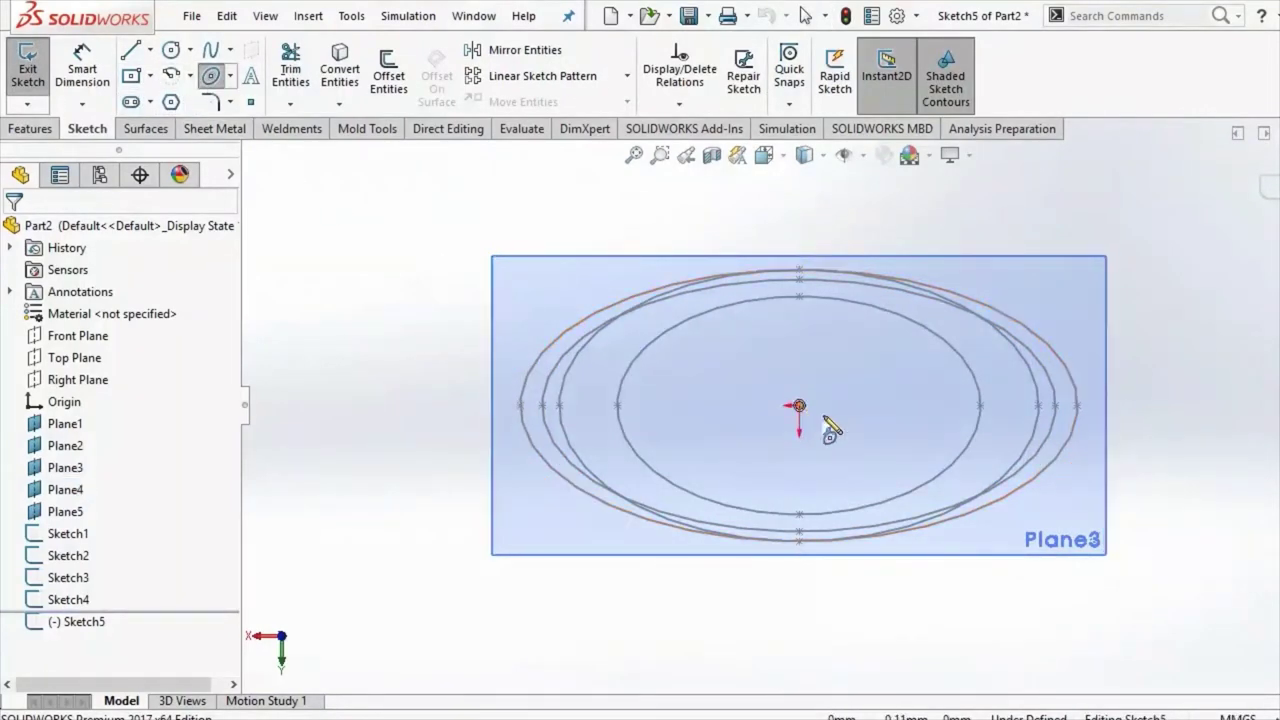
{"action": "left_click", "coordinate": [922, 410]}
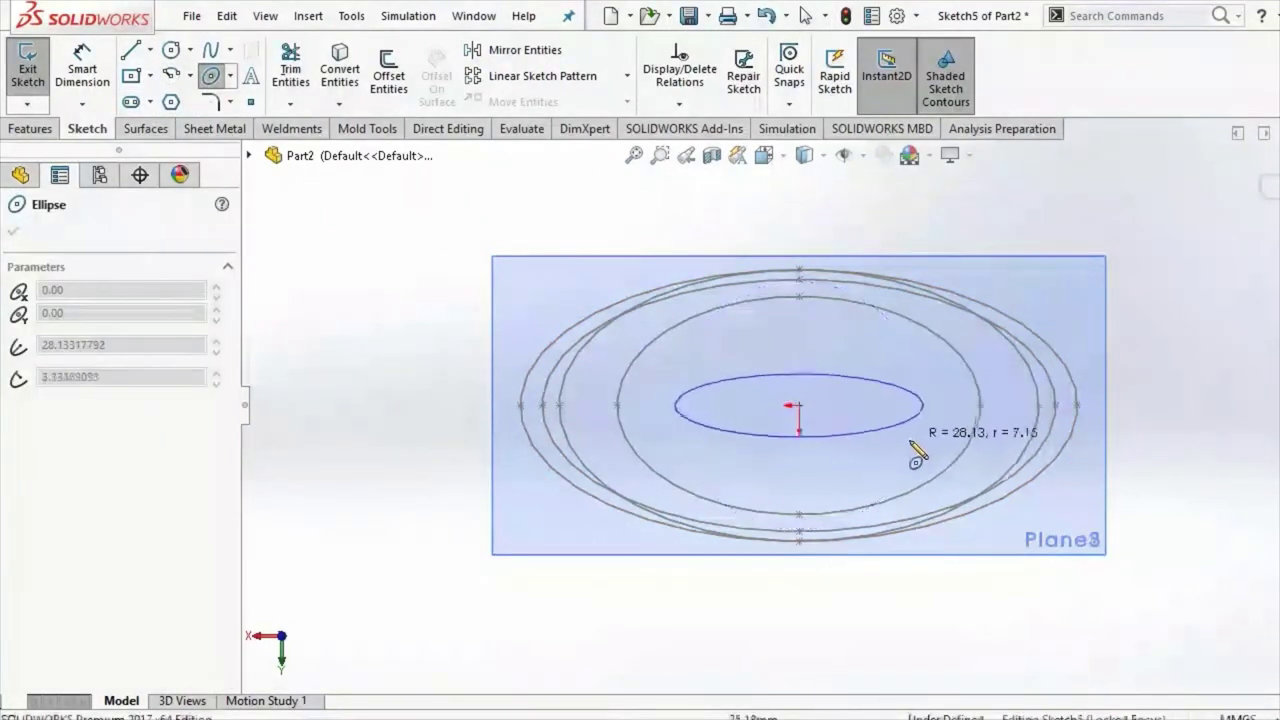
{"action": "left_click", "coordinate": [917, 449]}
{"action": "right_click", "coordinate": [915, 228]}
{"action": "left_click", "coordinate": [920, 232]}
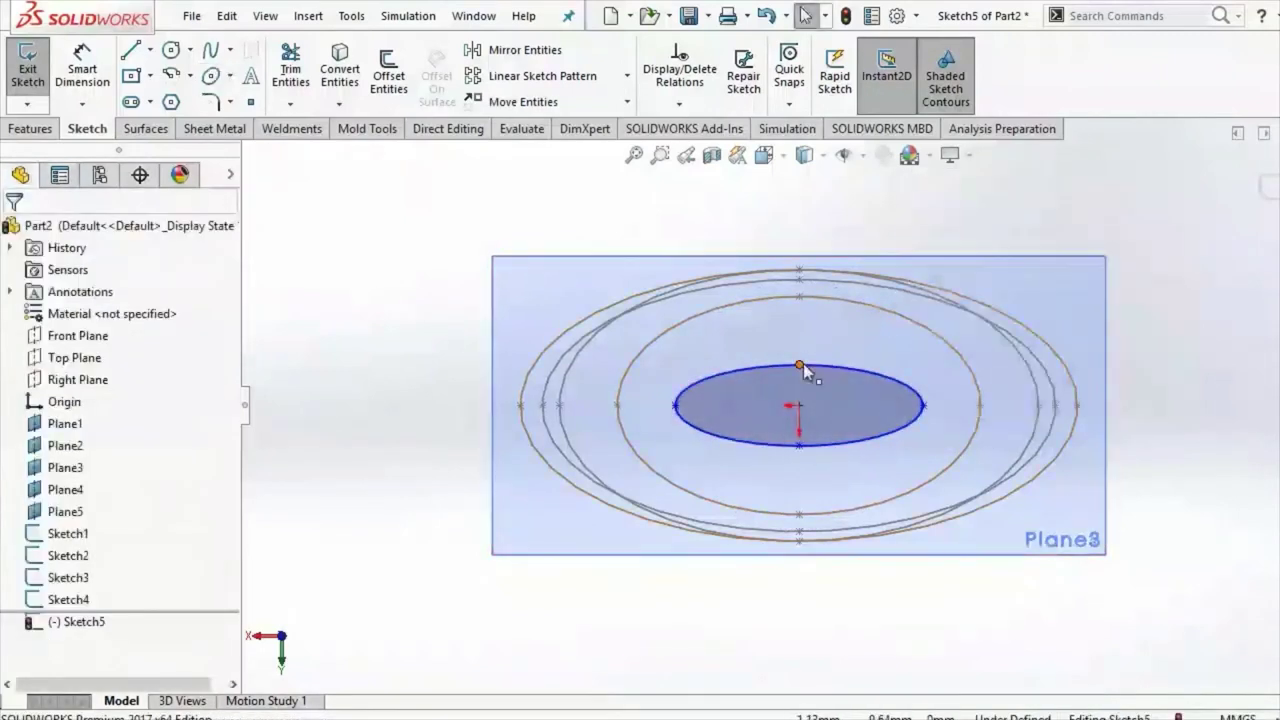
{"action": "left_click", "coordinate": [798, 363]}
{"action": "left_click", "coordinate": [798, 406], "text": "ctrl"}
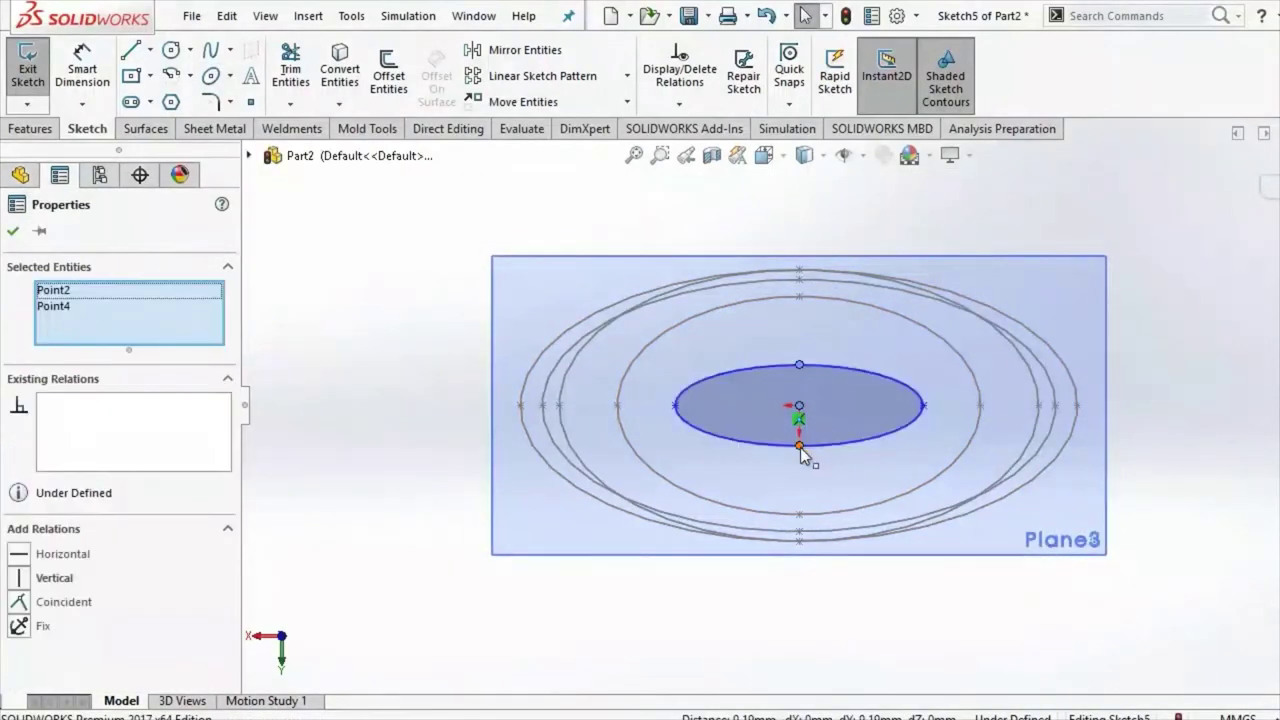
Step: Align the ellipse's top, centre and bottom points vertically and its left, centre and right points horizontally
{"action": "left_click", "coordinate": [799, 446], "text": "ctrl"}
{"action": "left_click", "coordinate": [77, 577]}
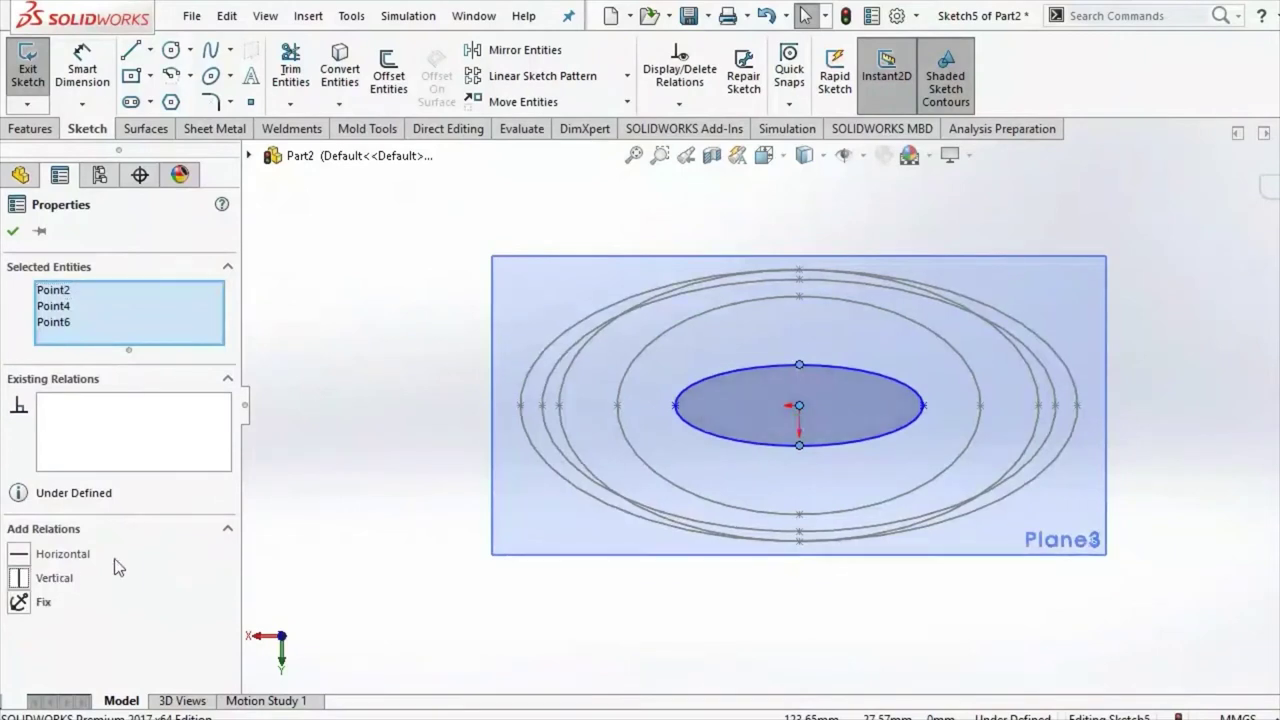
{"action": "left_click", "coordinate": [457, 486]}
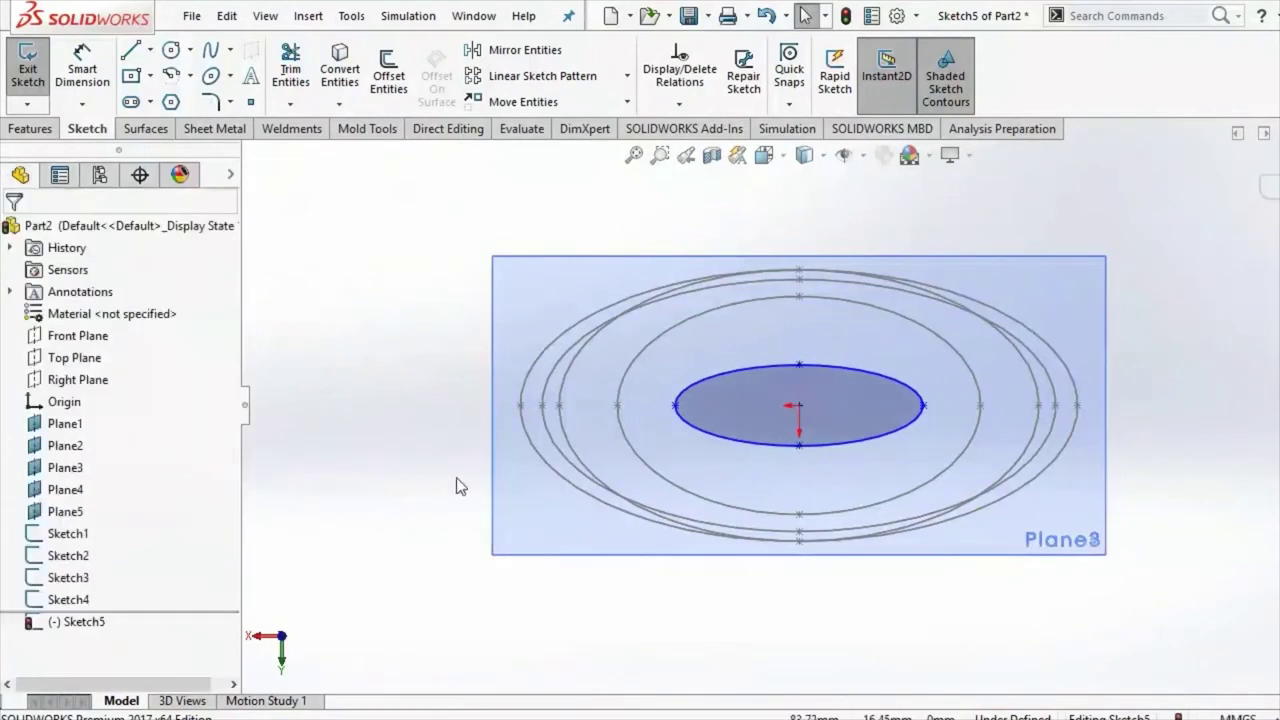
{"action": "left_click", "coordinate": [675, 406]}
{"action": "left_click", "coordinate": [923, 406]}
{"action": "left_click", "coordinate": [799, 405], "text": "ctrl"}
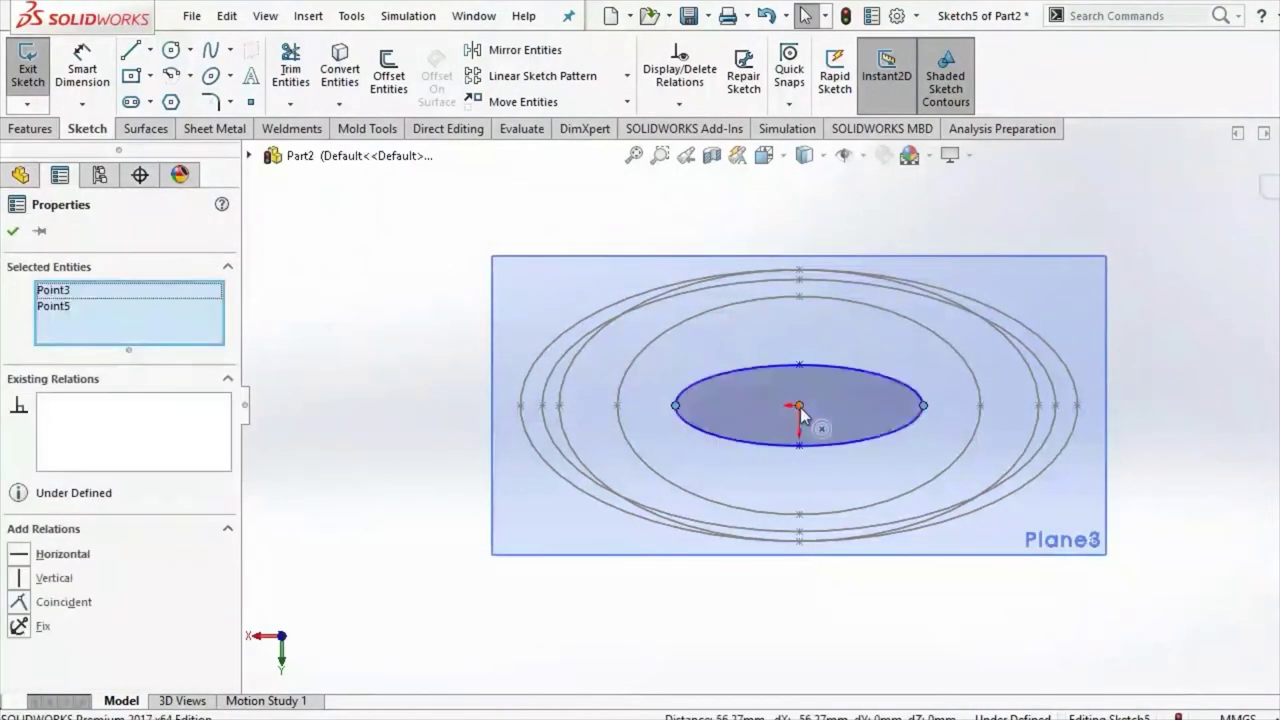
{"action": "left_click", "coordinate": [675, 406], "text": "ctrl"}
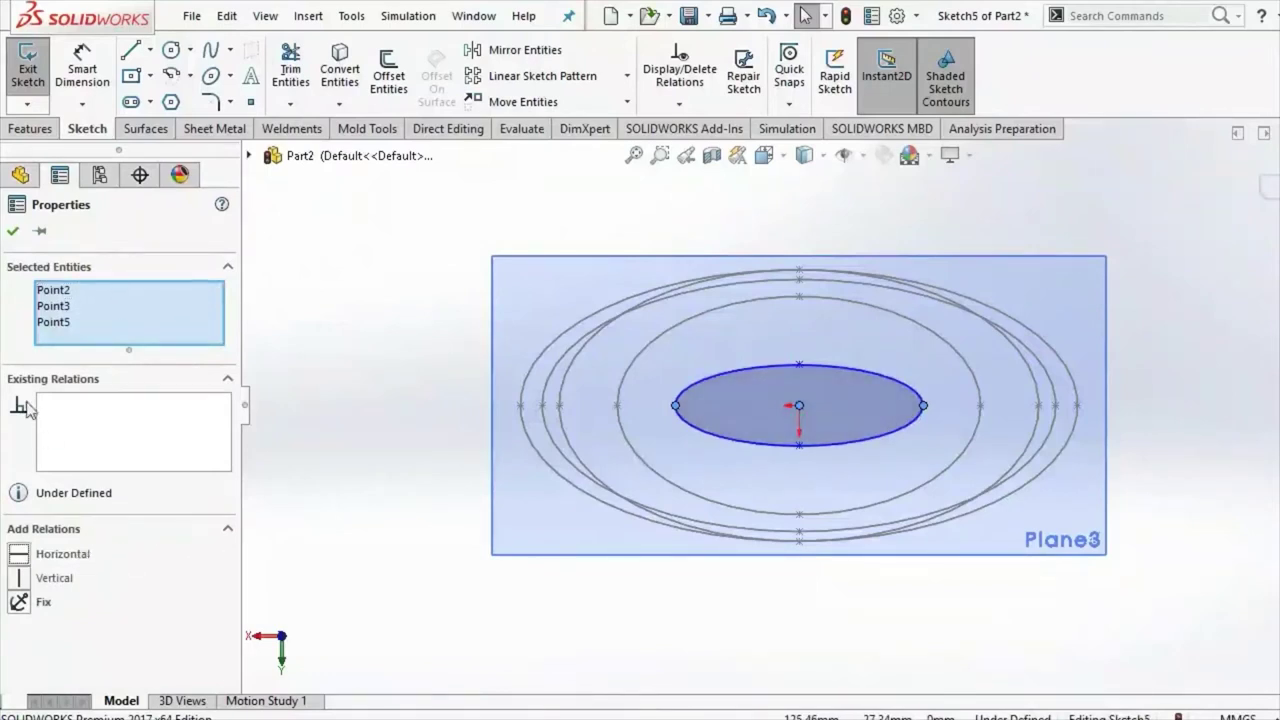
{"action": "left_click", "coordinate": [14, 236]}
Step: Dimension the ellipse's height to 53.9 mm
{"action": "left_click", "coordinate": [82, 70]}
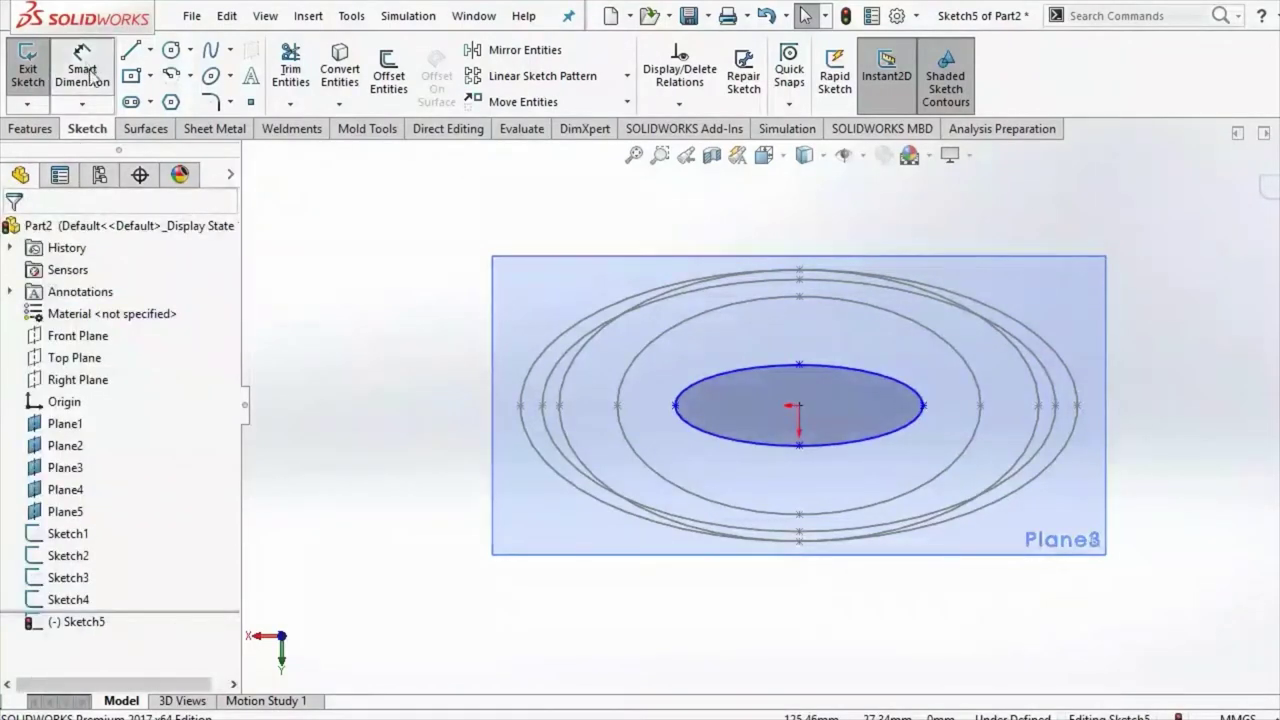
{"action": "left_click", "coordinate": [798, 366]}
{"action": "left_click", "coordinate": [799, 445]}
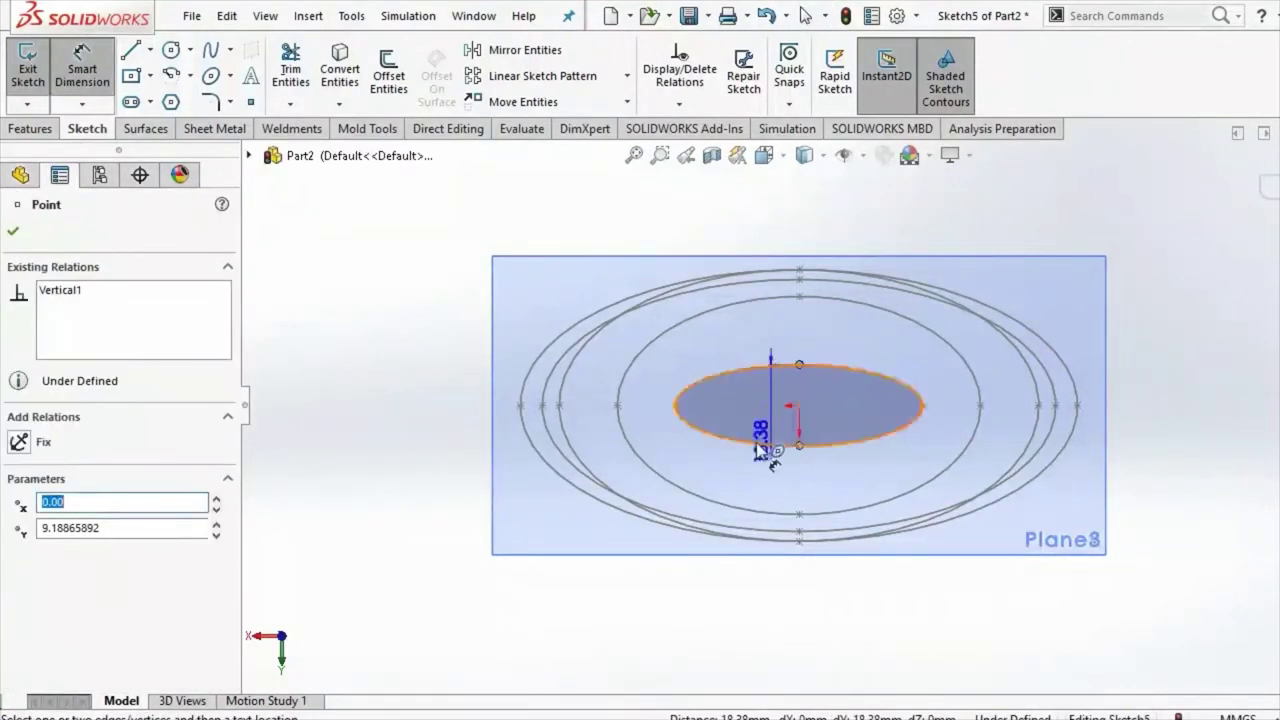
{"action": "left_click", "coordinate": [627, 430]}
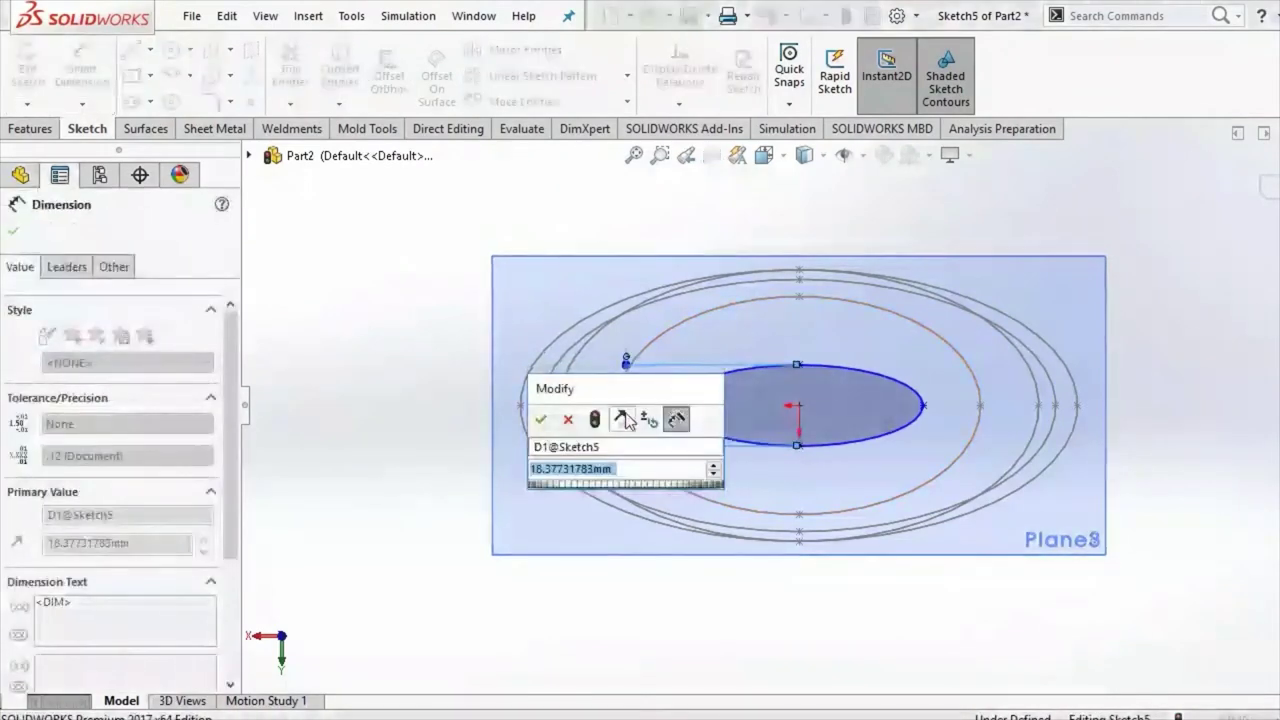
{"action": "type", "text": "53"}
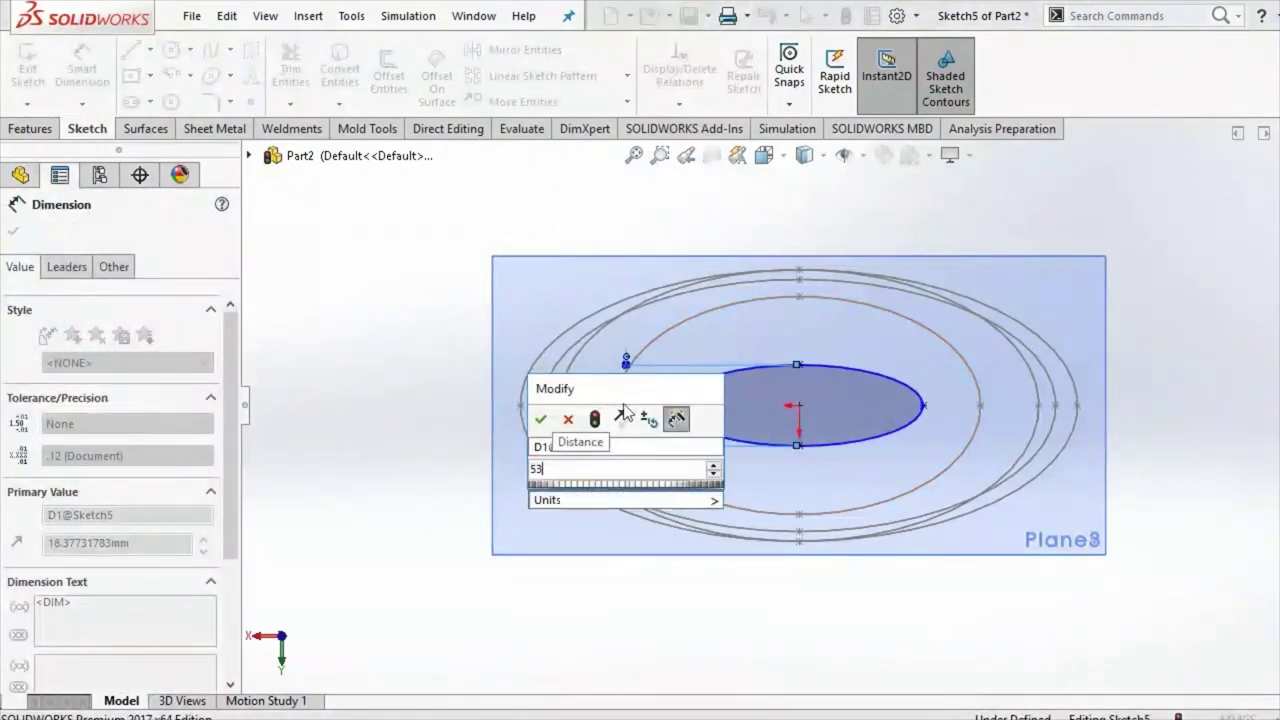
{"action": "type", "text": ".9"}
{"action": "key", "text": "Return"}
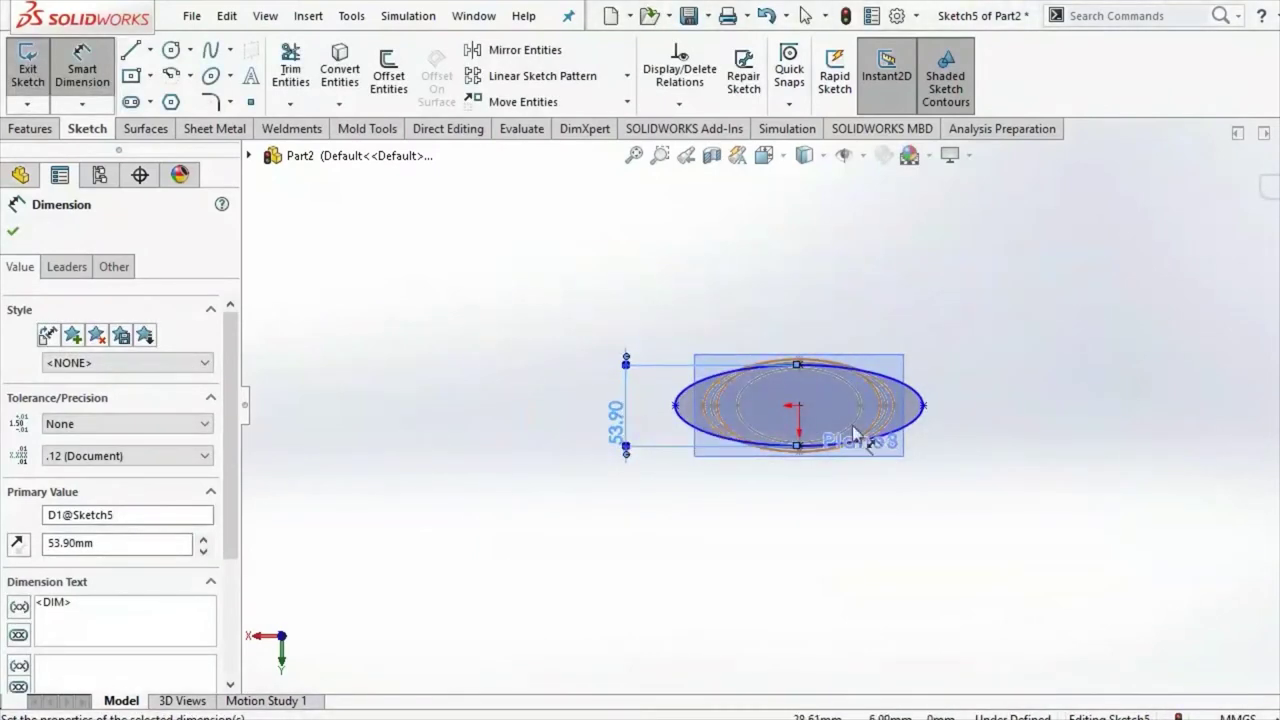
Step: Dimension the ellipse's width to 61.6 mm
{"action": "left_click", "coordinate": [923, 405]}
{"action": "left_click", "coordinate": [675, 407]}
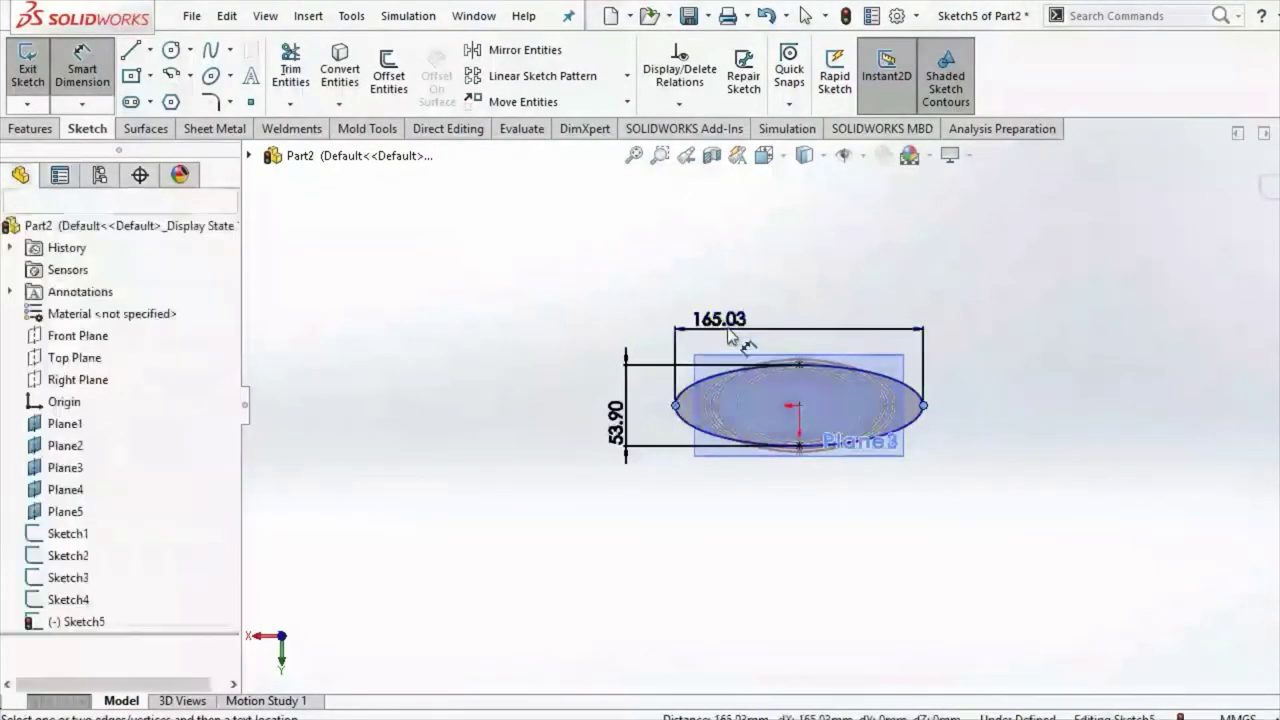
{"action": "left_click", "coordinate": [735, 330]}
{"action": "type", "text": "61"}
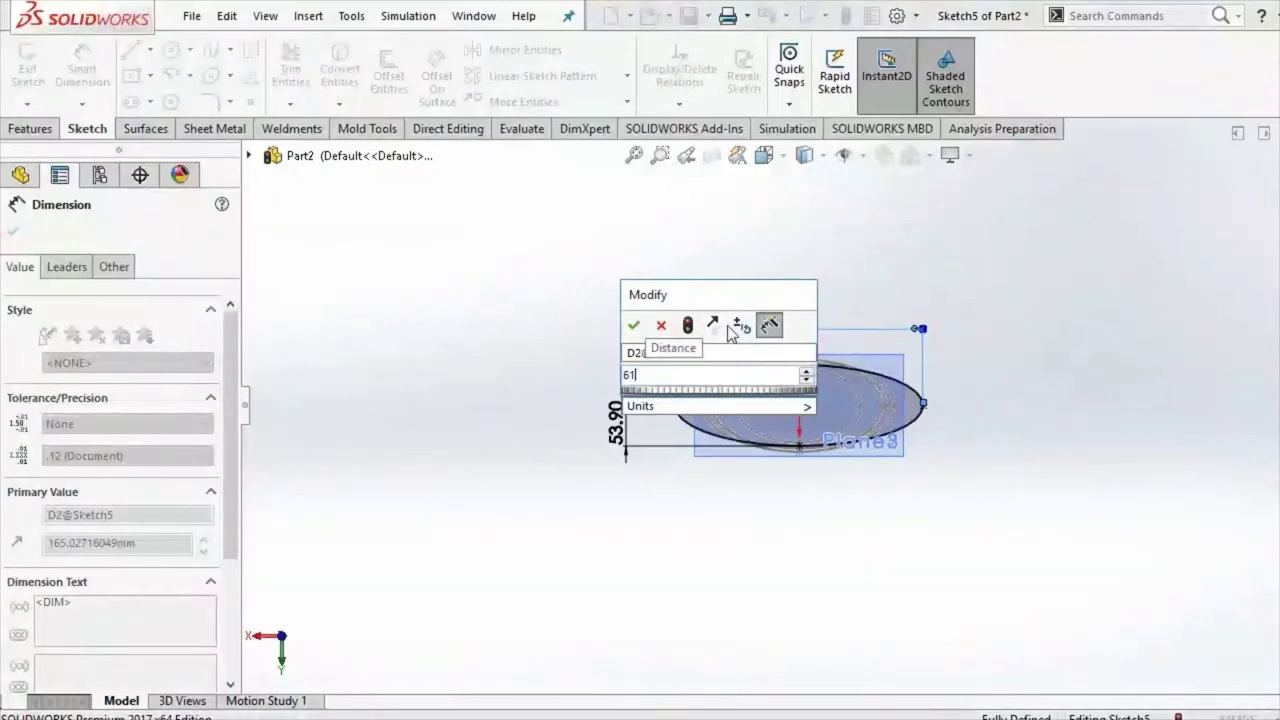
{"action": "type", "text": ".6"}
{"action": "key", "text": "Return"}
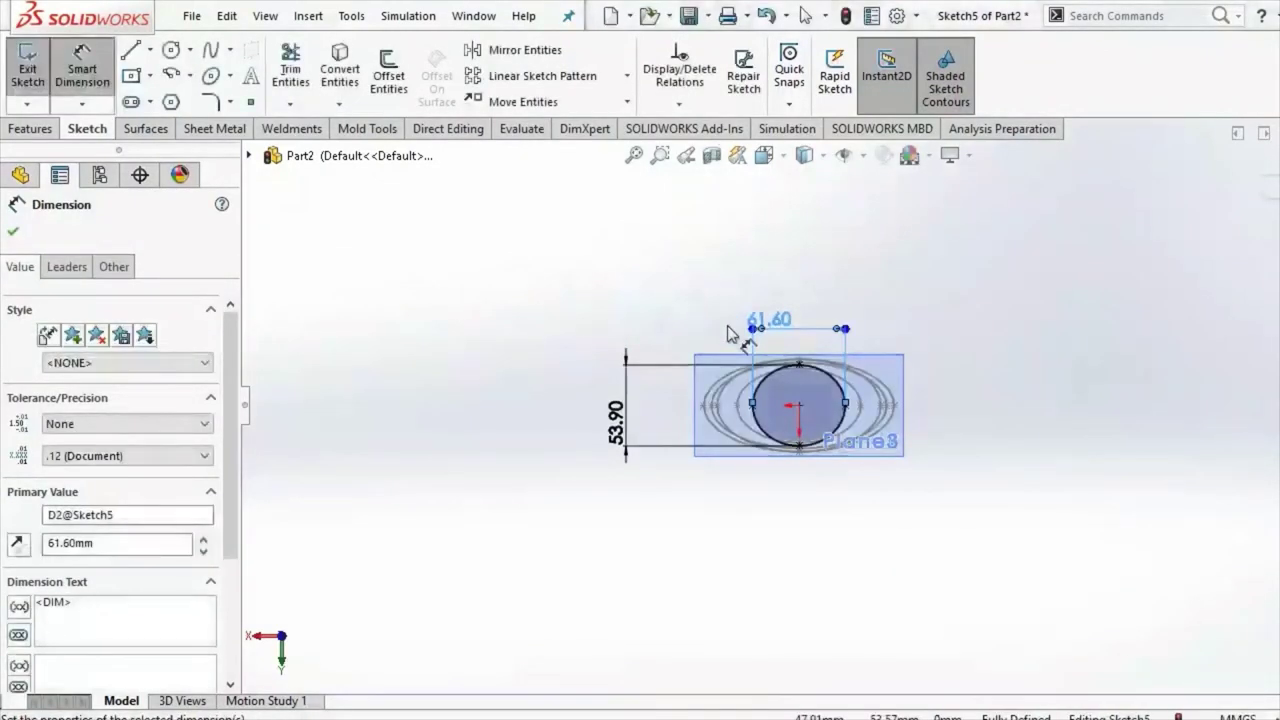
{"action": "left_click", "coordinate": [603, 314]}
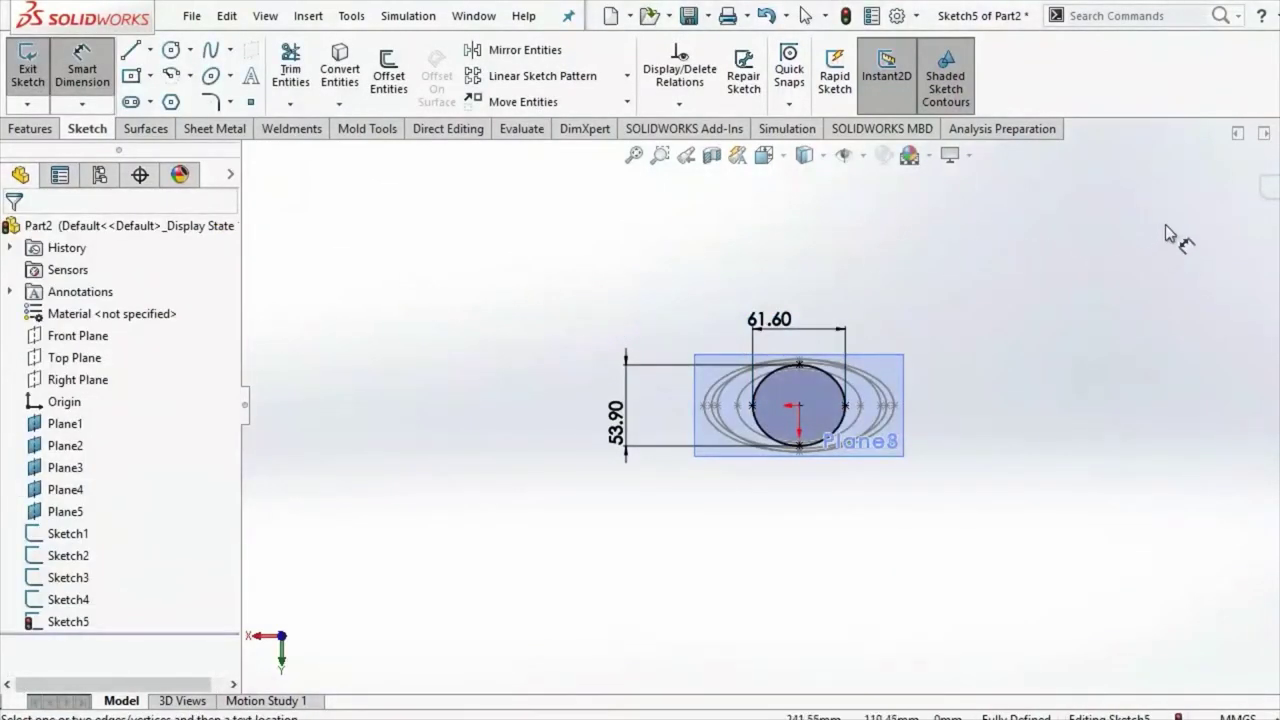
Step: Close Sketch5 and orbit the view to reach Plane5 for a new sketch
{"action": "left_click", "coordinate": [1266, 188]}
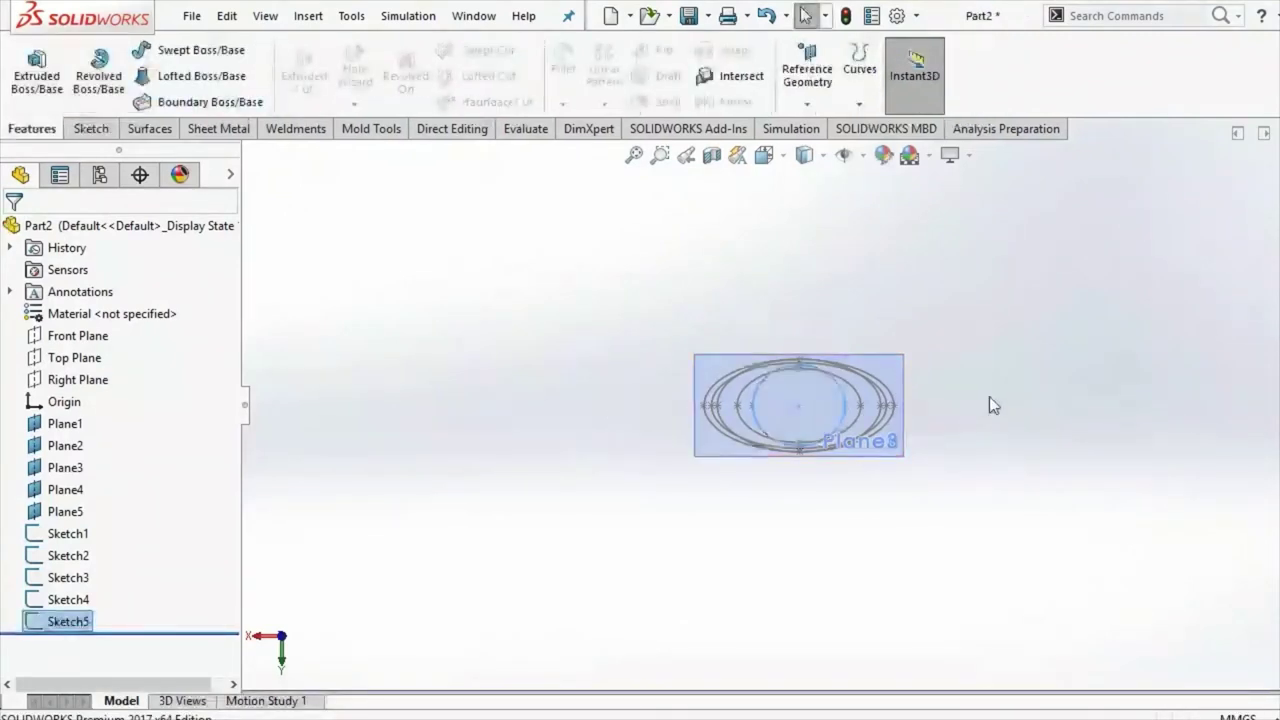
{"action": "middle_click_drag", "start_coordinate": [989, 396], "coordinate": [996, 304]}
{"action": "left_click", "coordinate": [996, 304]}
{"action": "middle_click_drag", "start_coordinate": [920, 329], "coordinate": [749, 294]}
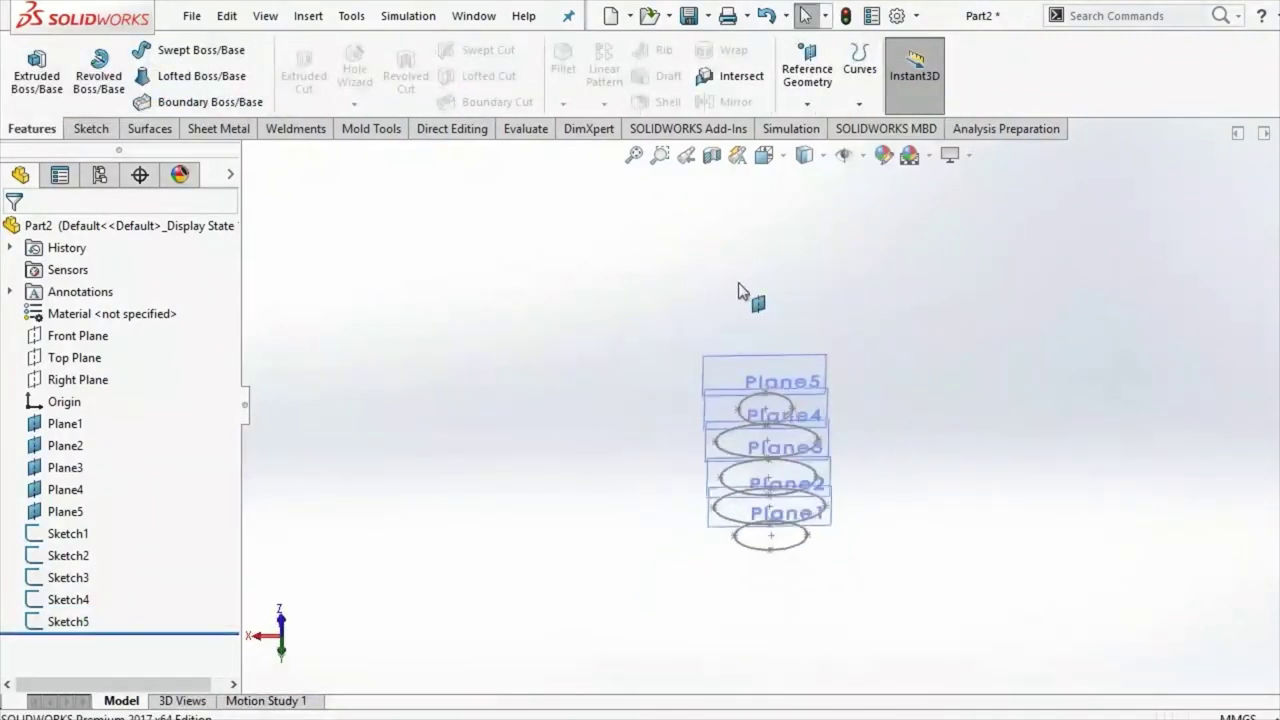
{"action": "mouse_move", "coordinate": [741, 386]}
{"action": "middle_mouse_down"}
{"action": "mouse_move", "coordinate": [751, 251]}
{"action": "mouse_move", "coordinate": [704, 301]}
{"action": "middle_mouse_up"}
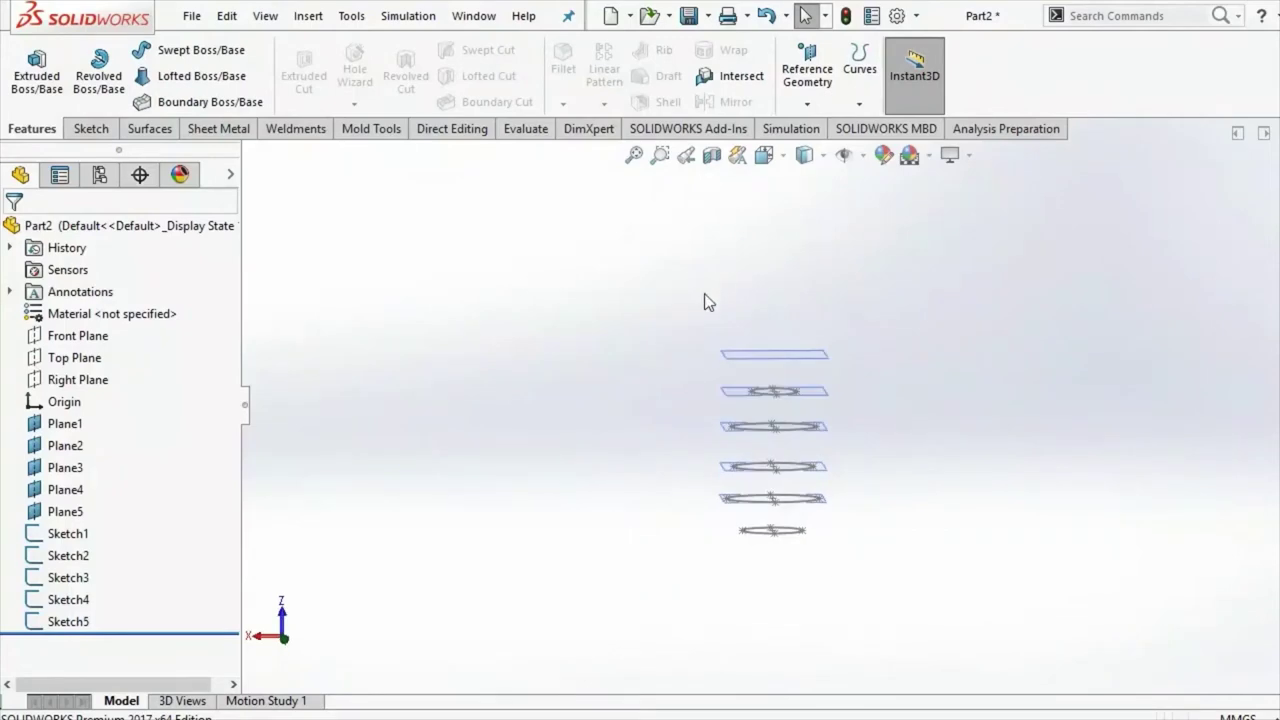
{"action": "right_click", "coordinate": [752, 363]}
Step: Start a face-on sketch on Plane5 and draw a circle centred on the origin
{"action": "left_click", "coordinate": [797, 323]}
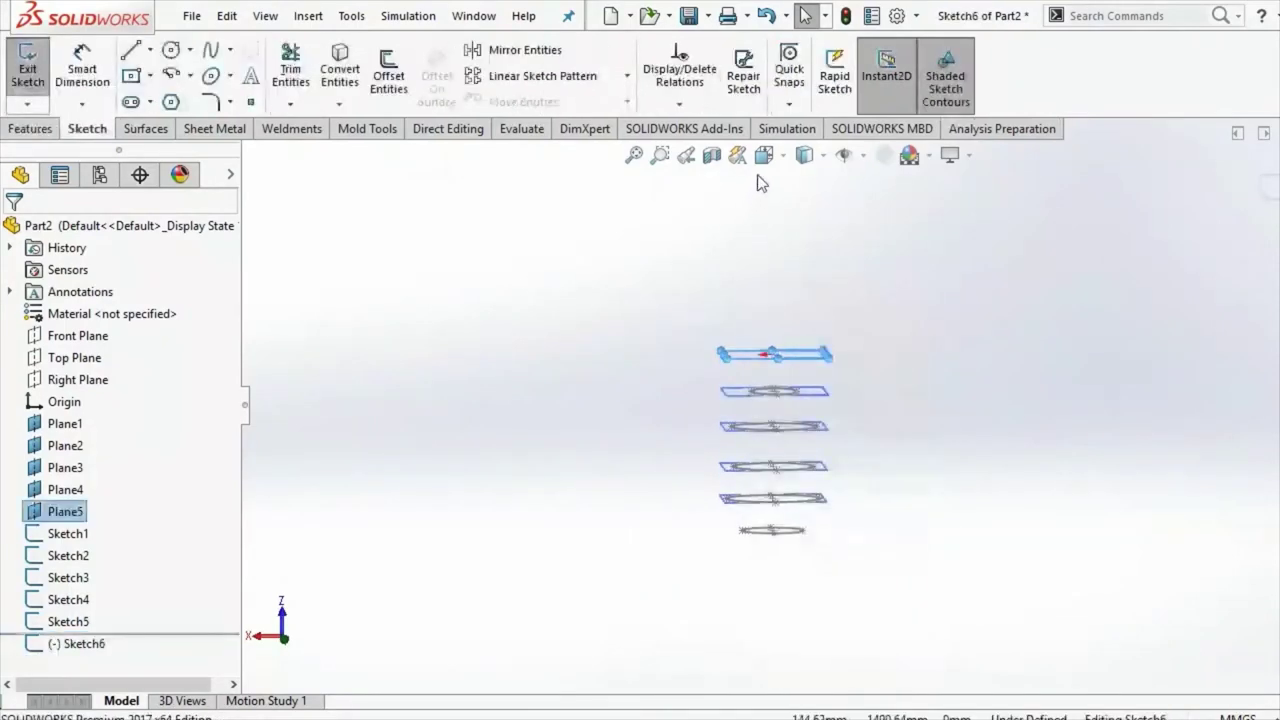
{"action": "left_click", "coordinate": [763, 158]}
{"action": "left_click", "coordinate": [724, 257]}
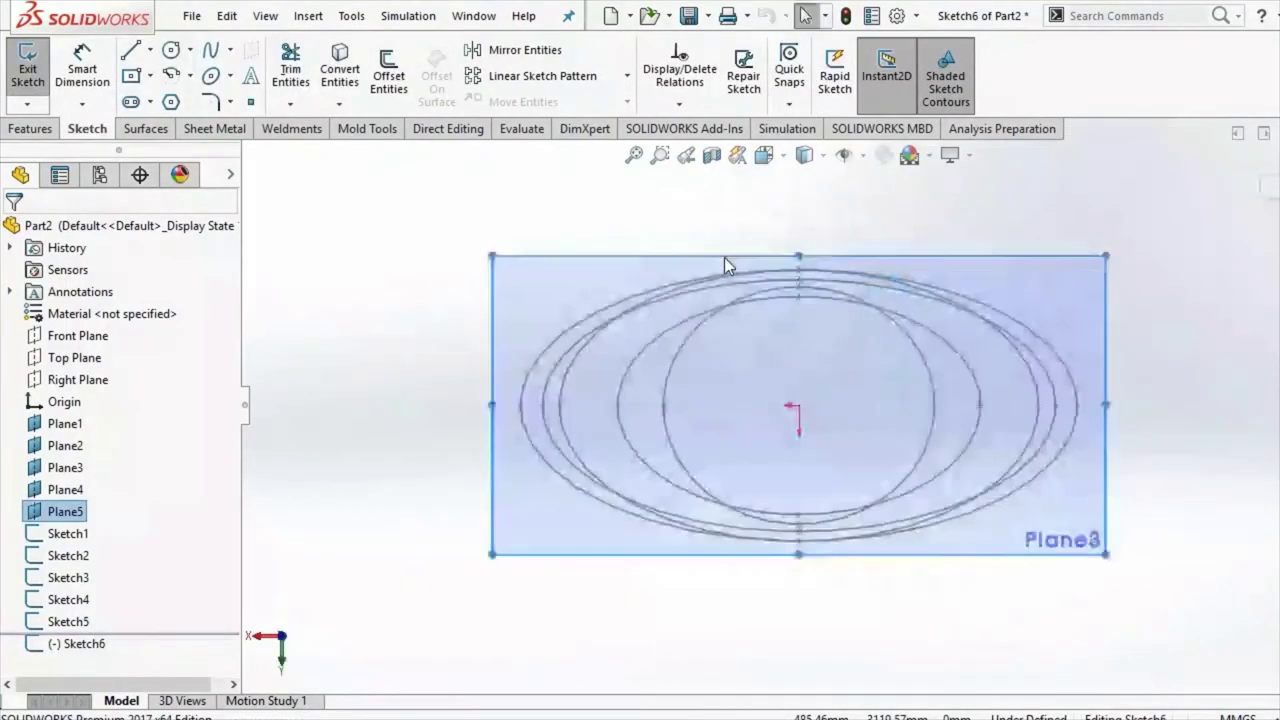
{"action": "left_click", "coordinate": [172, 52]}
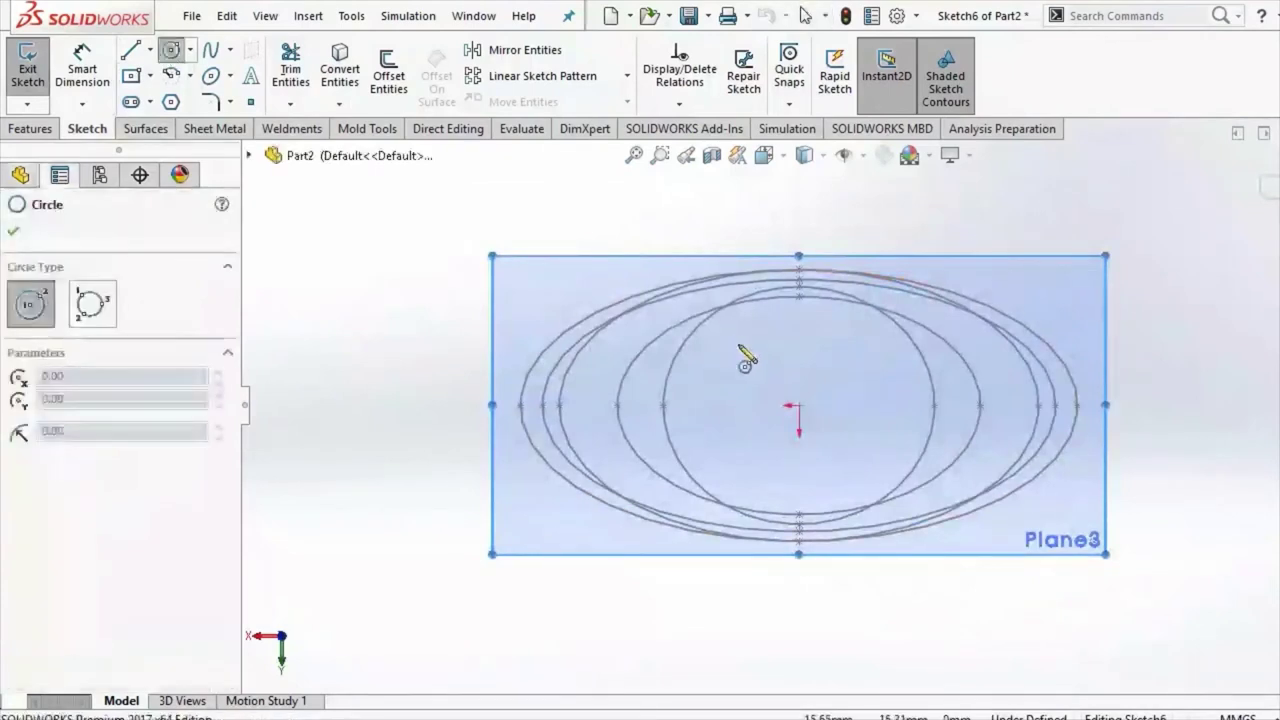
{"action": "left_click", "coordinate": [798, 406]}
{"action": "left_click", "coordinate": [768, 476]}
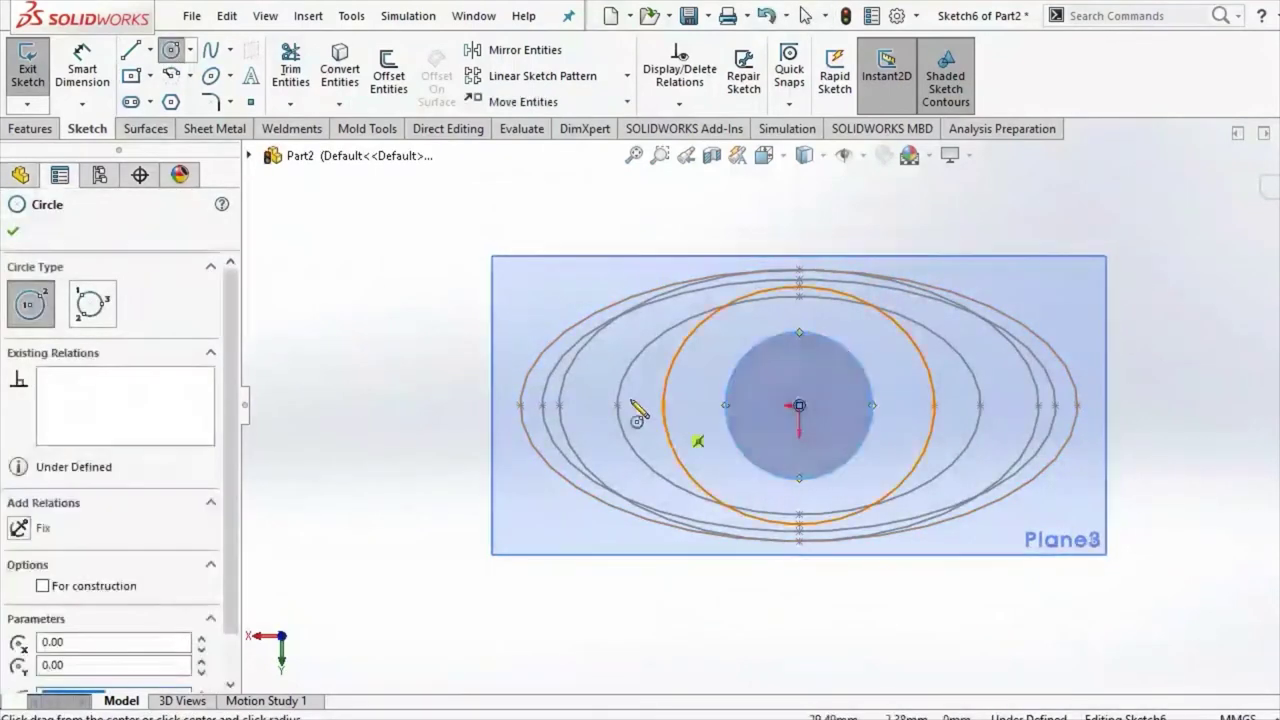
{"action": "right_click", "coordinate": [437, 256]}
{"action": "left_click", "coordinate": [463, 262]}
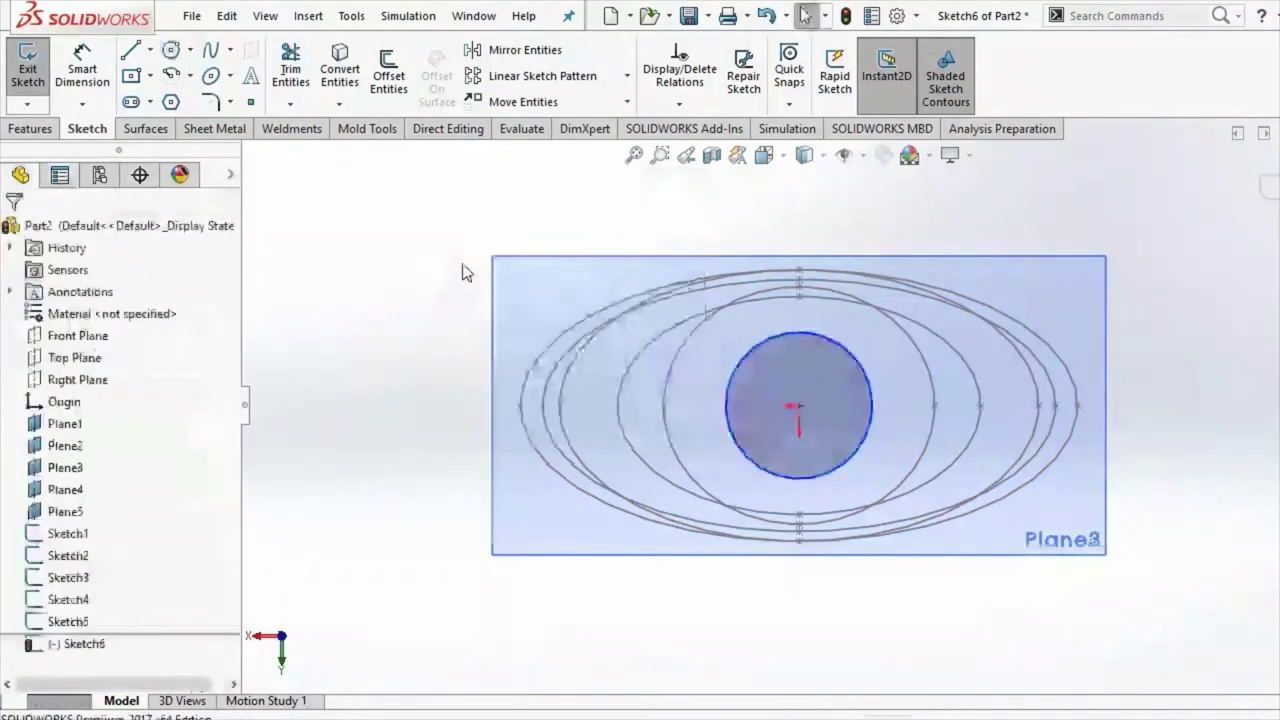
Step: Dimension the circle to a 19.25 mm diameter and exit the sketch
{"action": "left_click", "coordinate": [104, 100]}
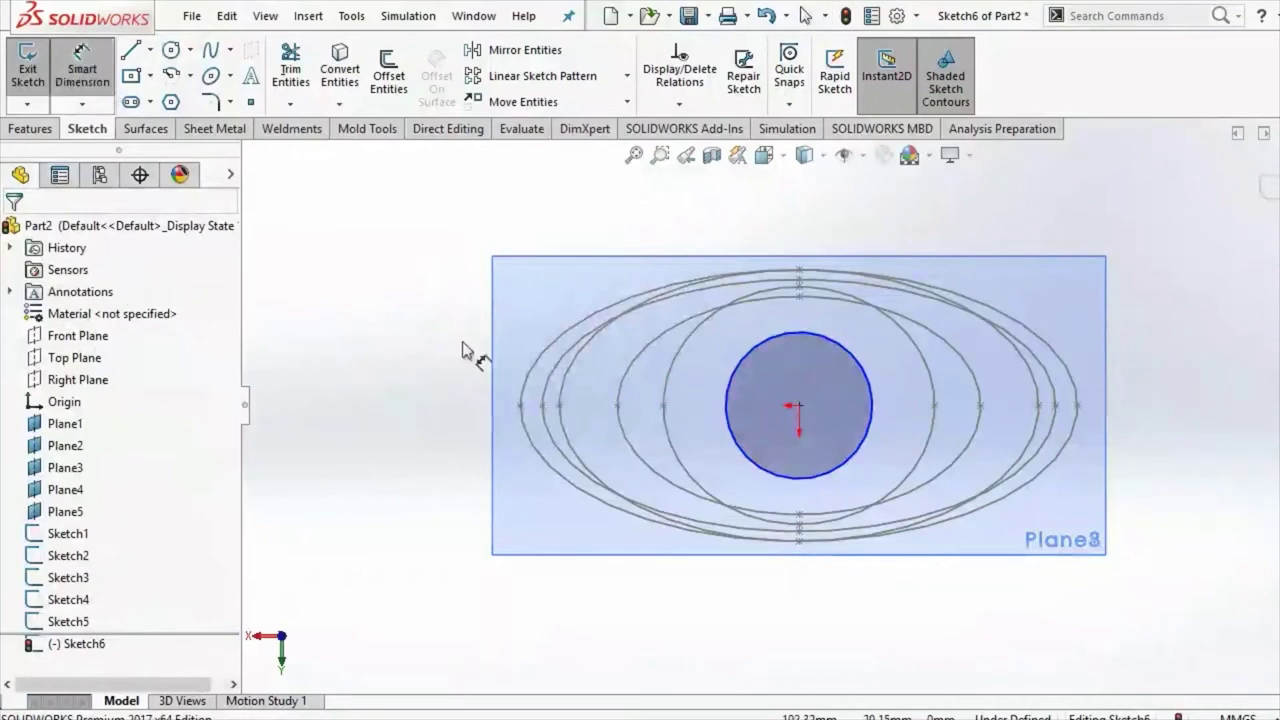
{"action": "left_click", "coordinate": [728, 405]}
{"action": "left_click", "coordinate": [720, 423]}
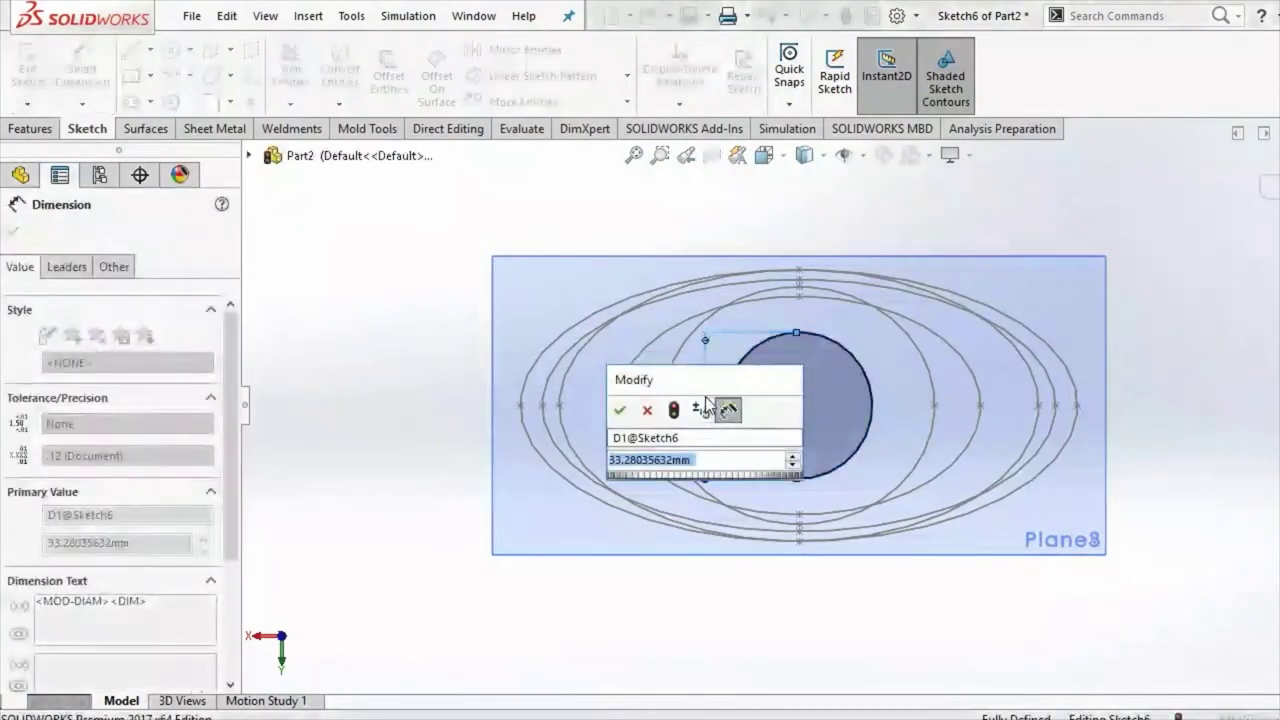
{"action": "type", "text": "19"}
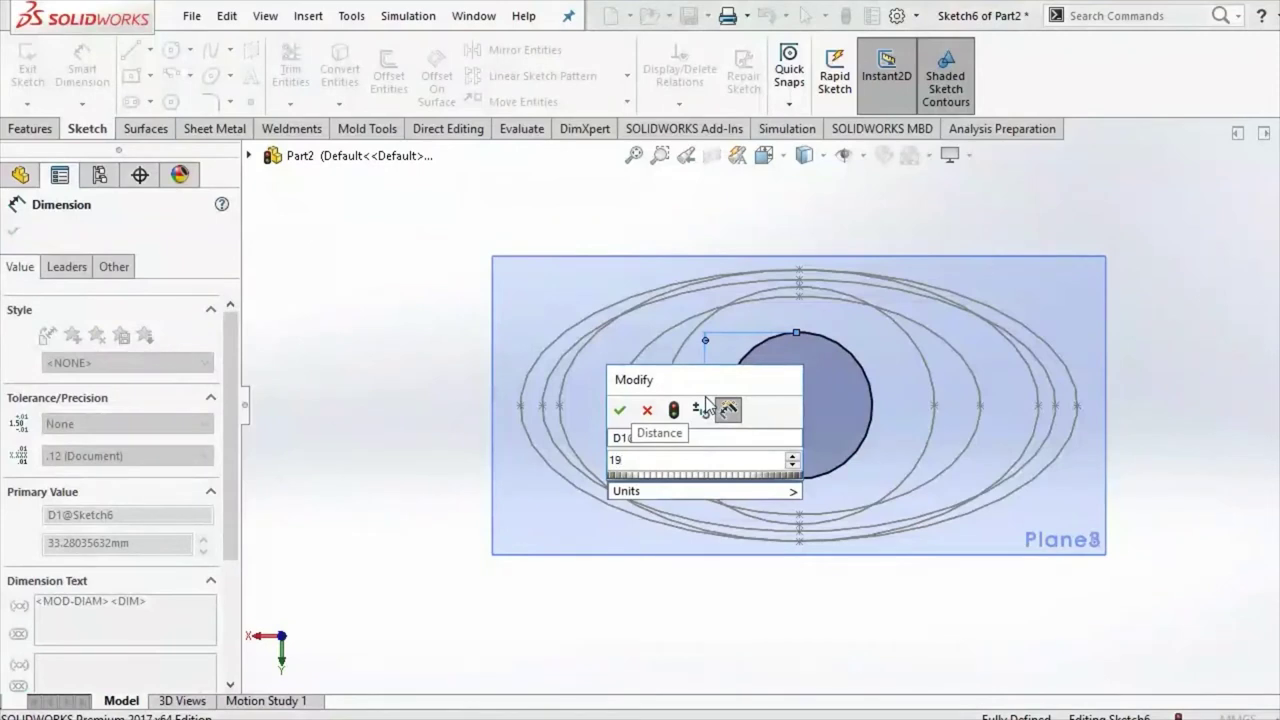
{"action": "type", "text": ".25"}
{"action": "key", "text": "Return"}
{"action": "scroll", "coordinate": [797, 405], "scroll_direction": "down", "scroll_amount": 3}
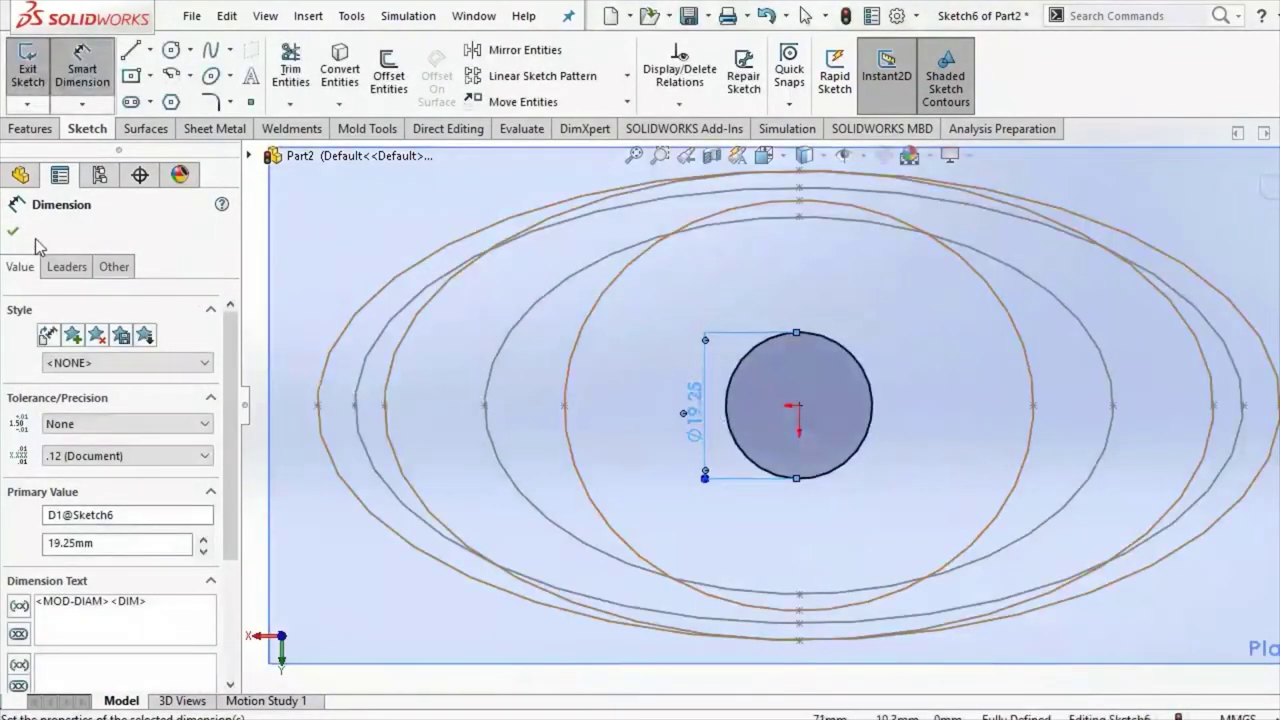
{"action": "left_click", "coordinate": [13, 236]}
{"action": "scroll", "coordinate": [694, 528], "scroll_direction": "up", "scroll_amount": 3}
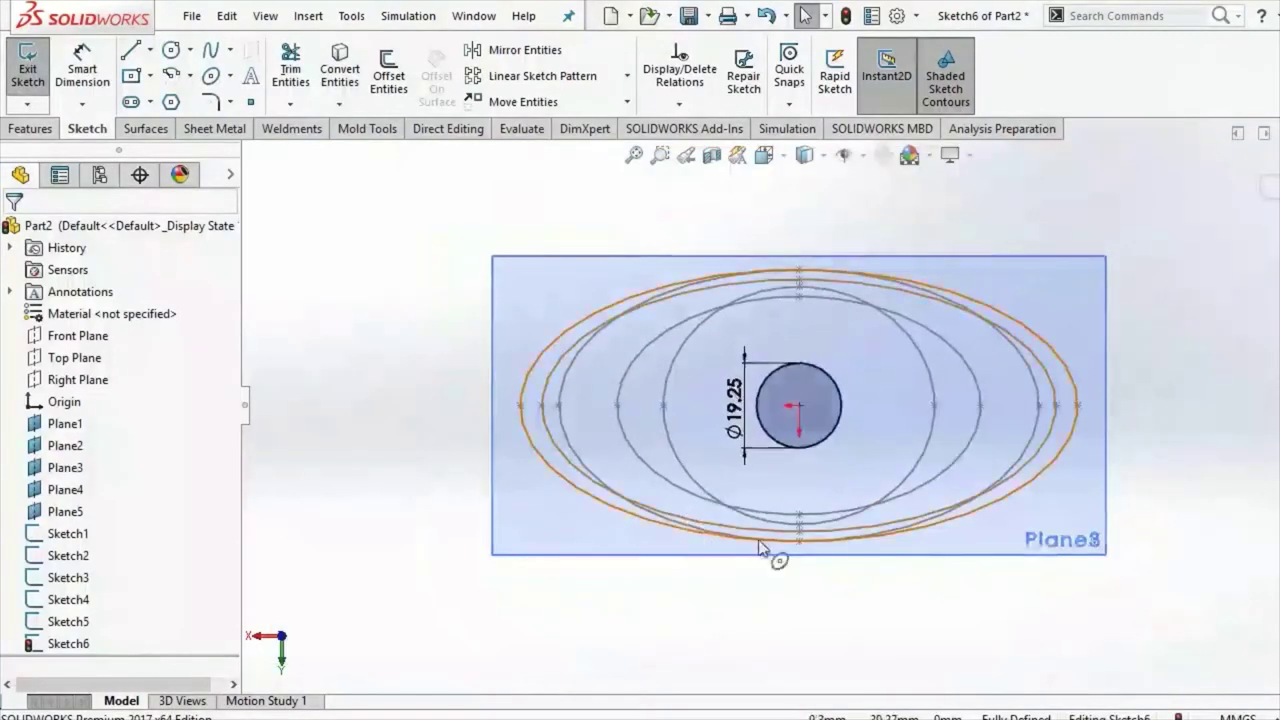
{"action": "left_click", "coordinate": [1265, 188]}
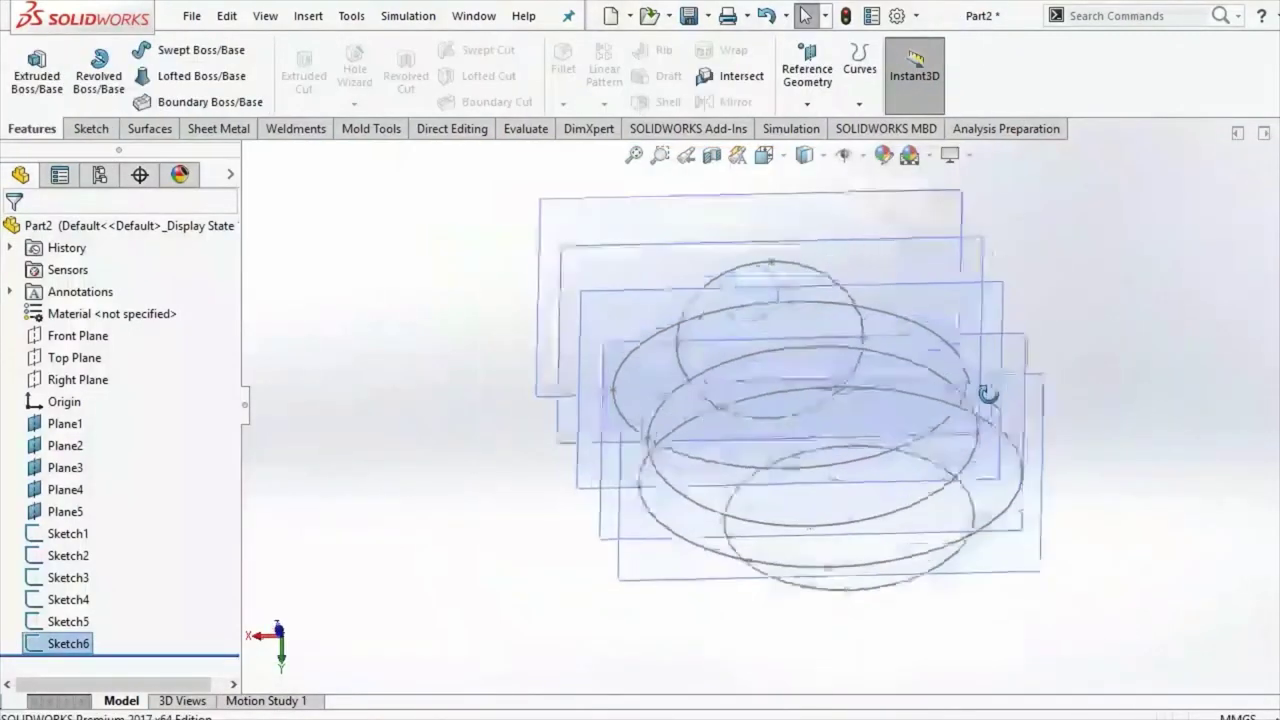
Step: View the six stacked sketches from Front, tilted from above, with the Surfaces tools shown
{"action": "left_click", "coordinate": [763, 155]}
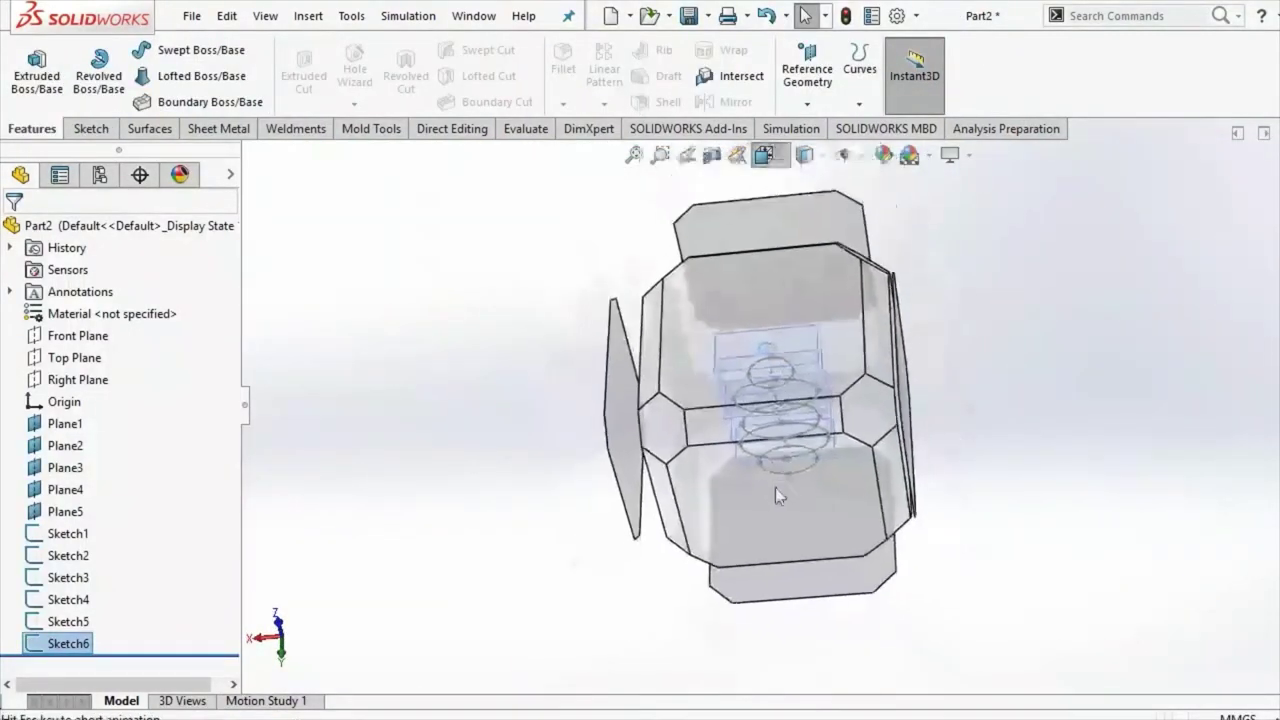
{"action": "left_click", "coordinate": [776, 490]}
{"action": "mouse_move", "coordinate": [906, 378]}
{"action": "middle_mouse_down"}
{"action": "mouse_move", "coordinate": [894, 477]}
{"action": "mouse_move", "coordinate": [941, 397]}
{"action": "mouse_move", "coordinate": [891, 343]}
{"action": "mouse_move", "coordinate": [786, 343]}
{"action": "mouse_move", "coordinate": [809, 371]}
{"action": "mouse_move", "coordinate": [901, 355]}
{"action": "mouse_move", "coordinate": [823, 386]}
{"action": "mouse_move", "coordinate": [809, 422]}
{"action": "mouse_move", "coordinate": [823, 377]}
{"action": "mouse_move", "coordinate": [798, 340]}
{"action": "middle_mouse_up"}
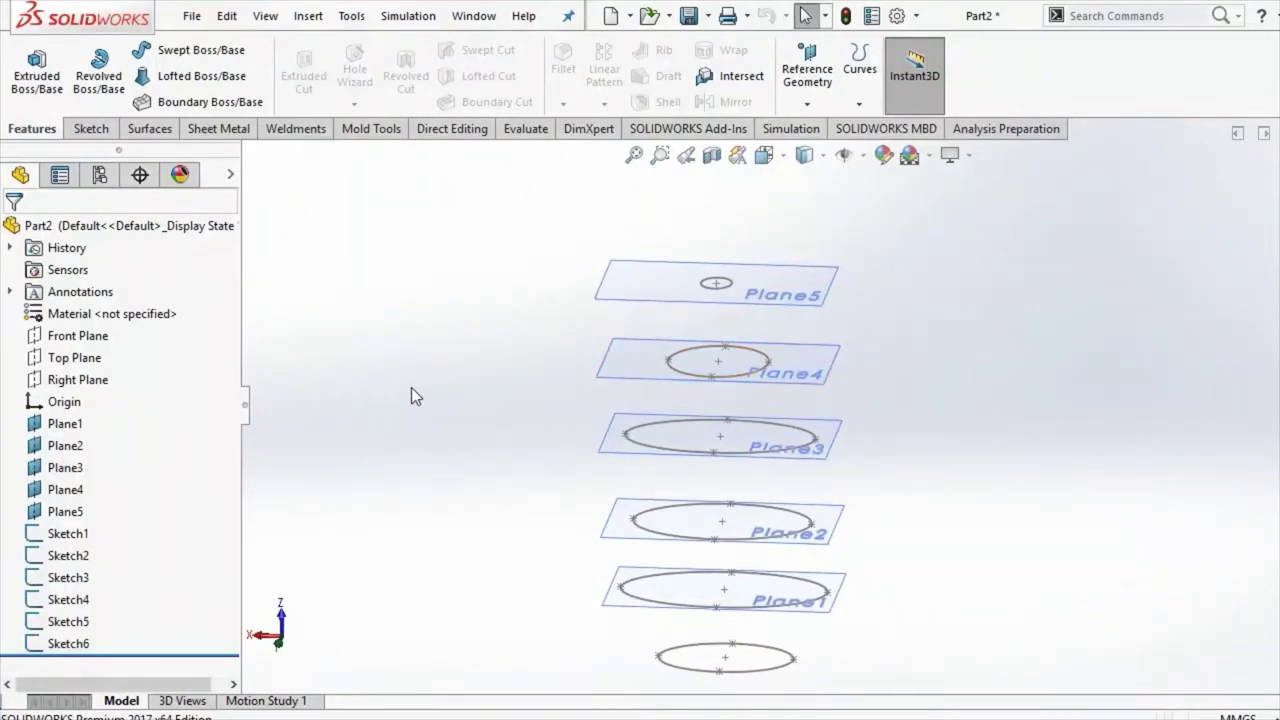
{"action": "left_click", "coordinate": [150, 129]}
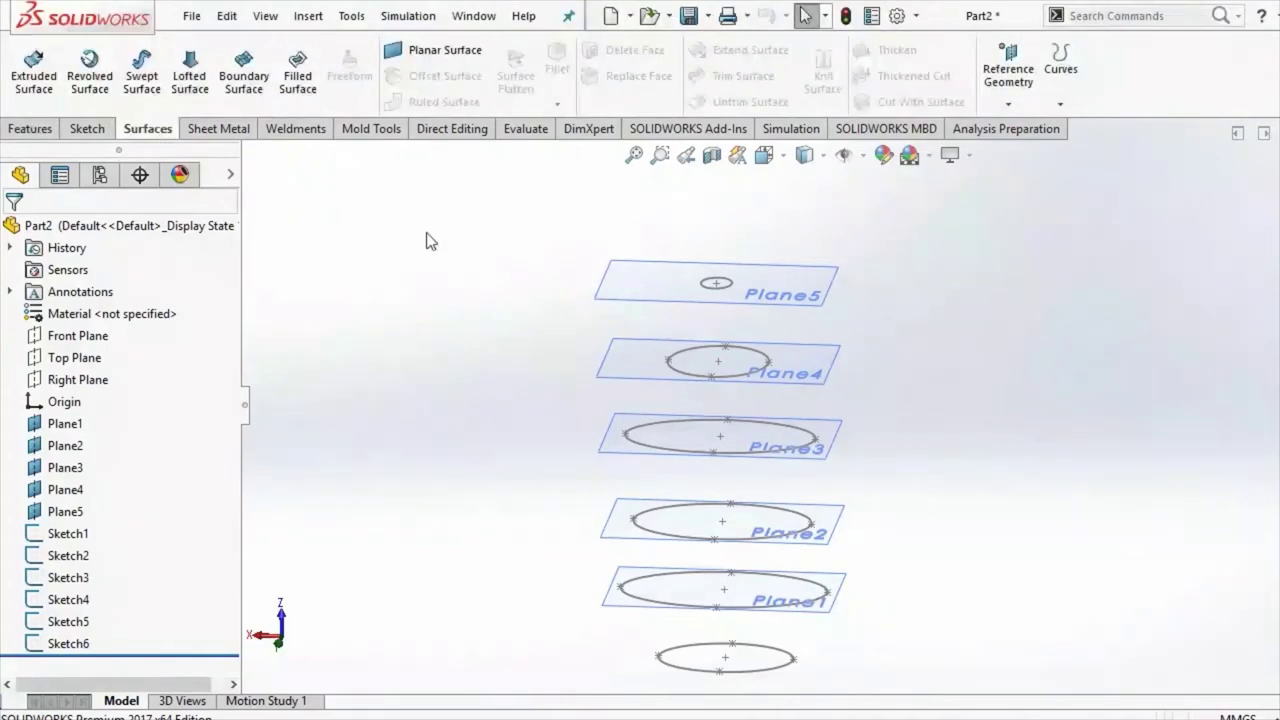
Step: Loft a surface through Sketch1 to Sketch6, bottom ellipse up to top circle, viewed from Front
{"action": "left_click", "coordinate": [190, 75]}
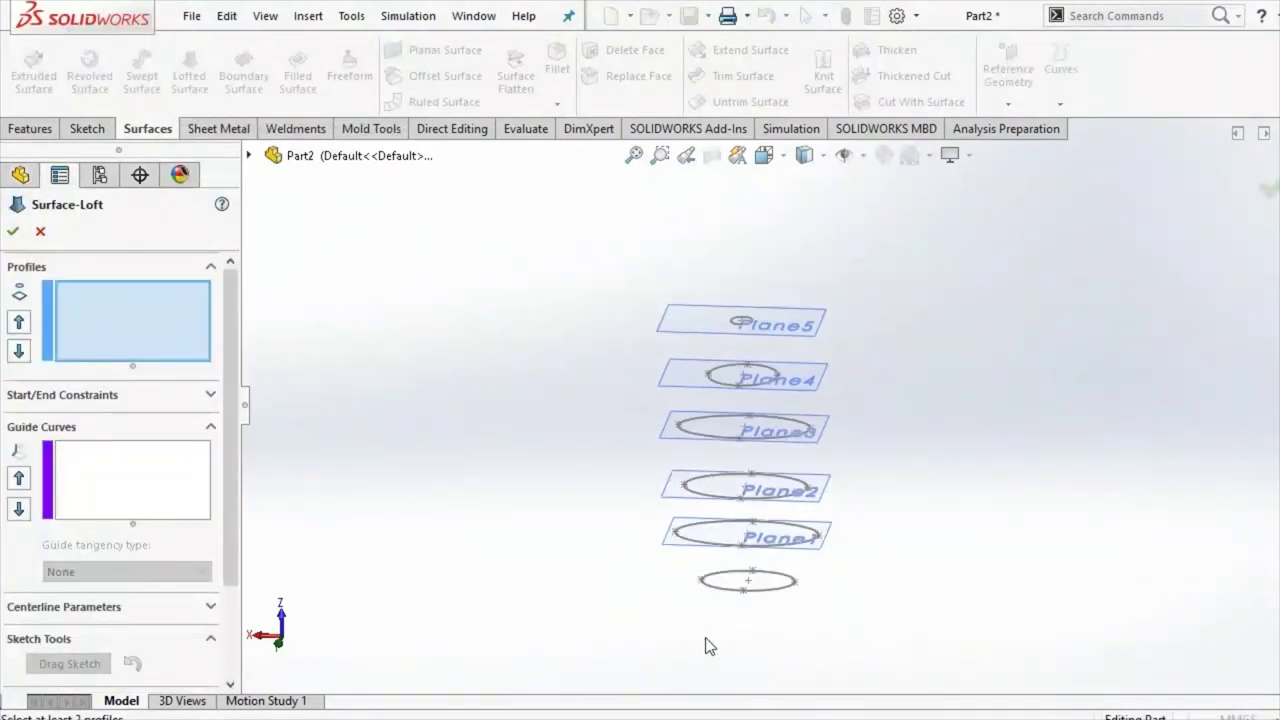
{"action": "left_click", "coordinate": [702, 583]}
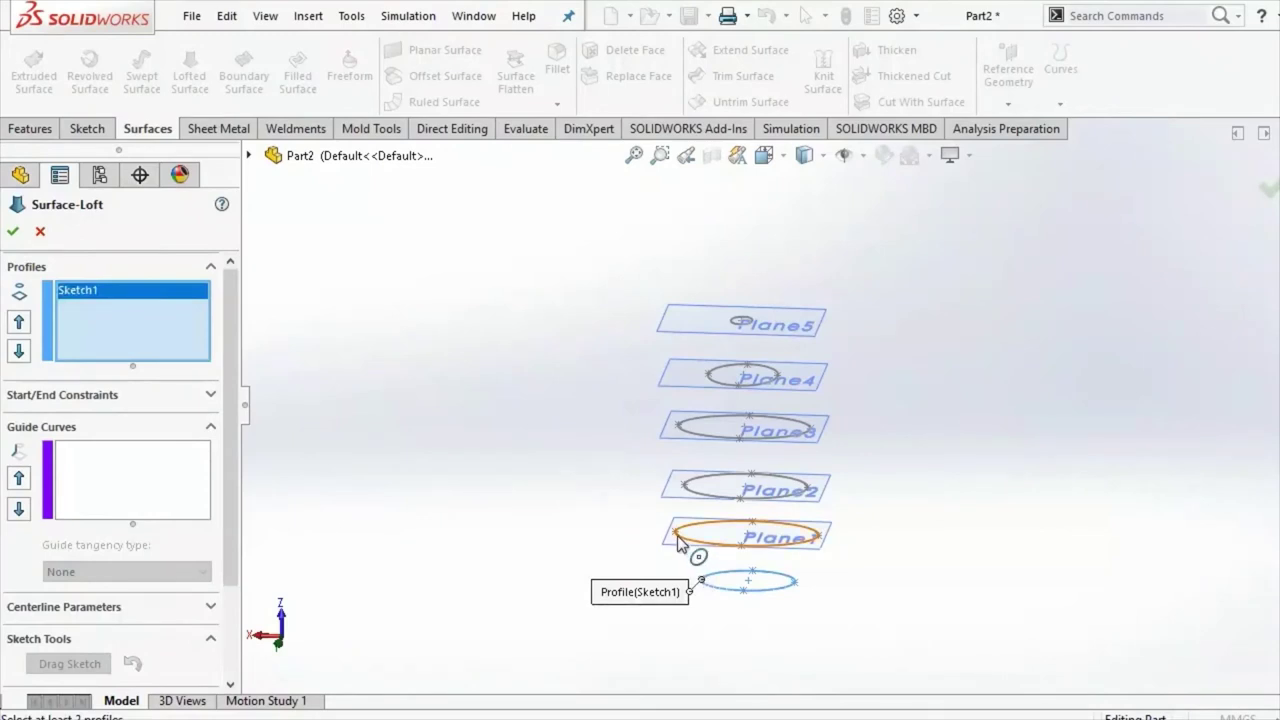
{"action": "left_click", "coordinate": [676, 537]}
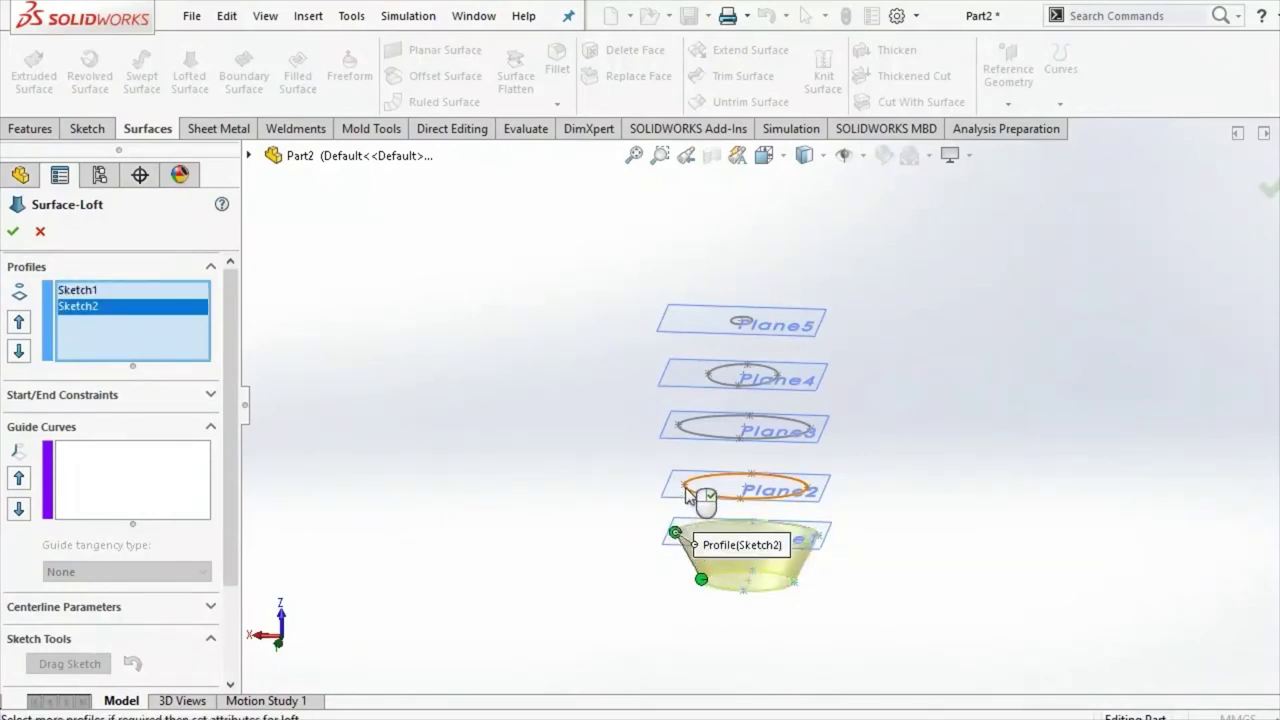
{"action": "left_click", "coordinate": [684, 486]}
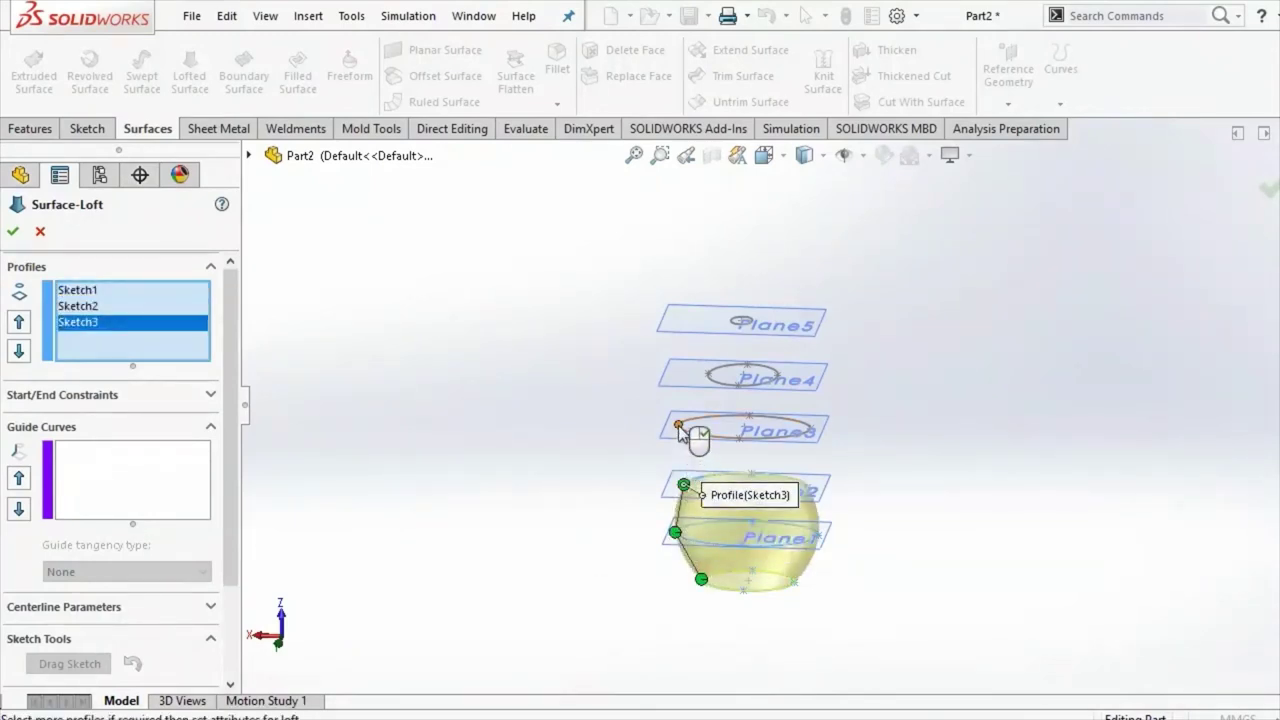
{"action": "left_click", "coordinate": [679, 428]}
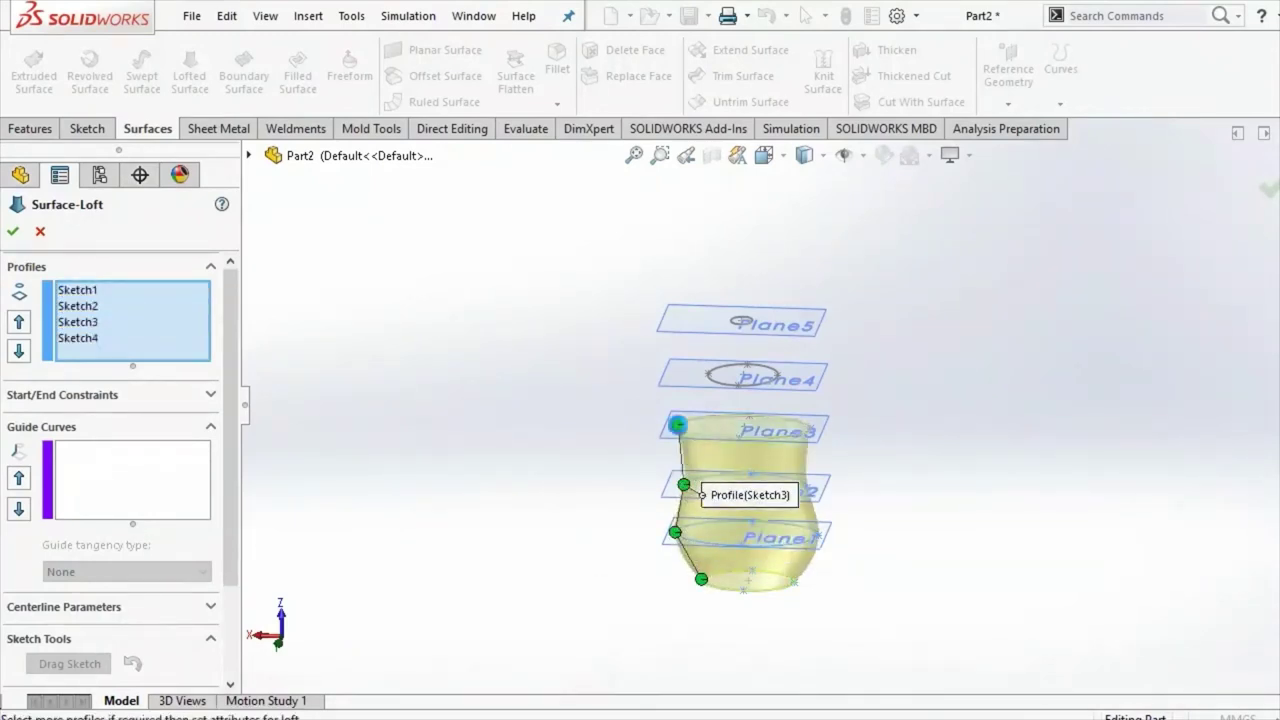
{"action": "left_click", "coordinate": [710, 373]}
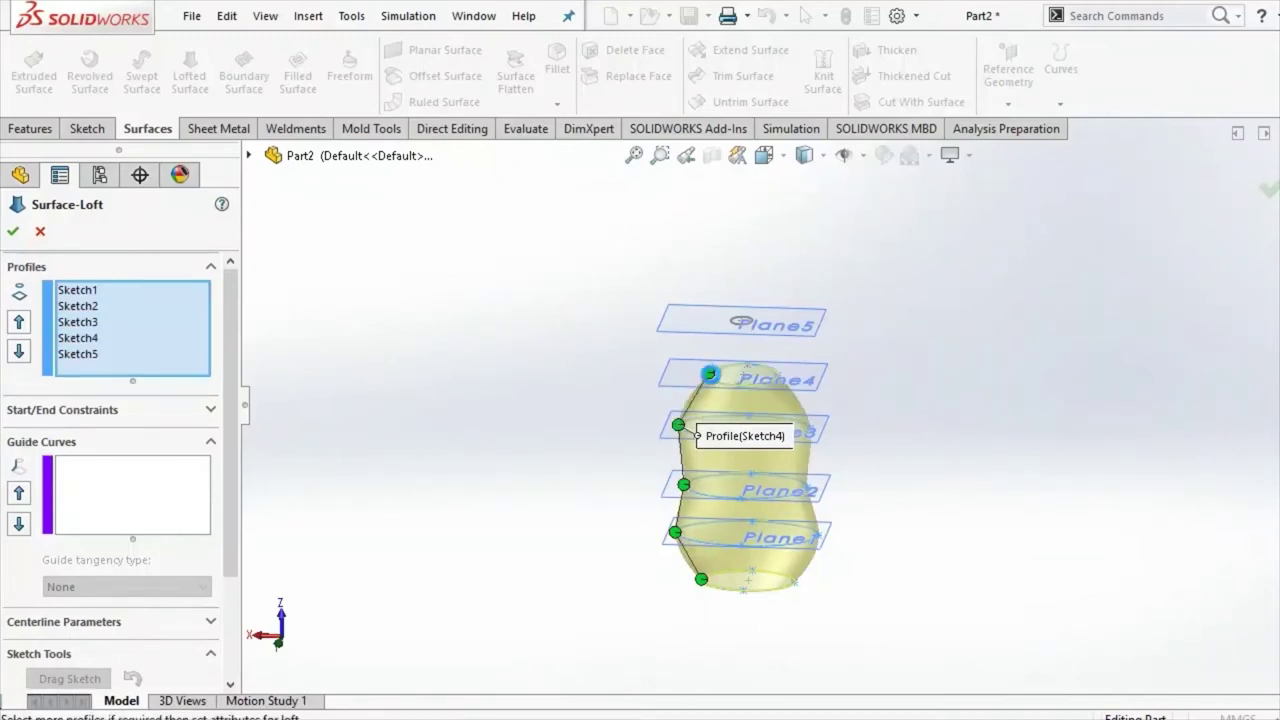
{"action": "left_click", "coordinate": [736, 325]}
{"action": "scroll", "coordinate": [775, 430], "scroll_direction": "down", "scroll_amount": 3}
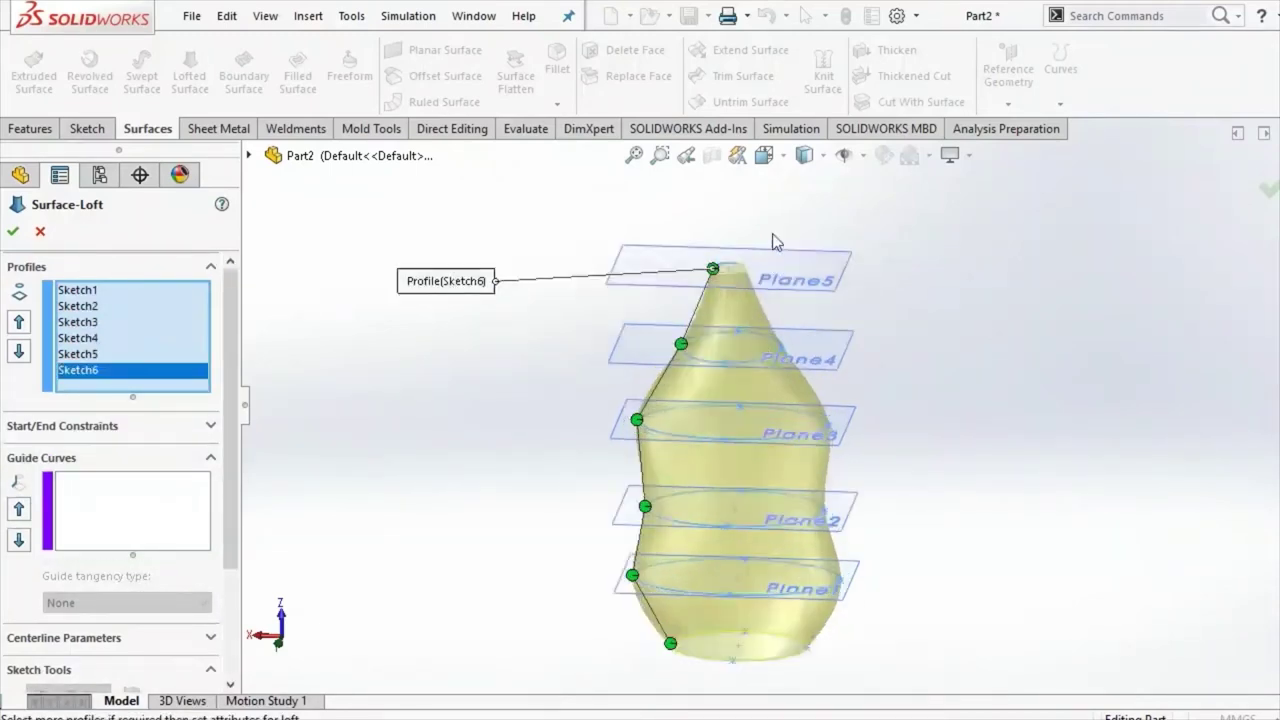
{"action": "left_click", "coordinate": [764, 155]}
{"action": "left_click", "coordinate": [760, 435]}
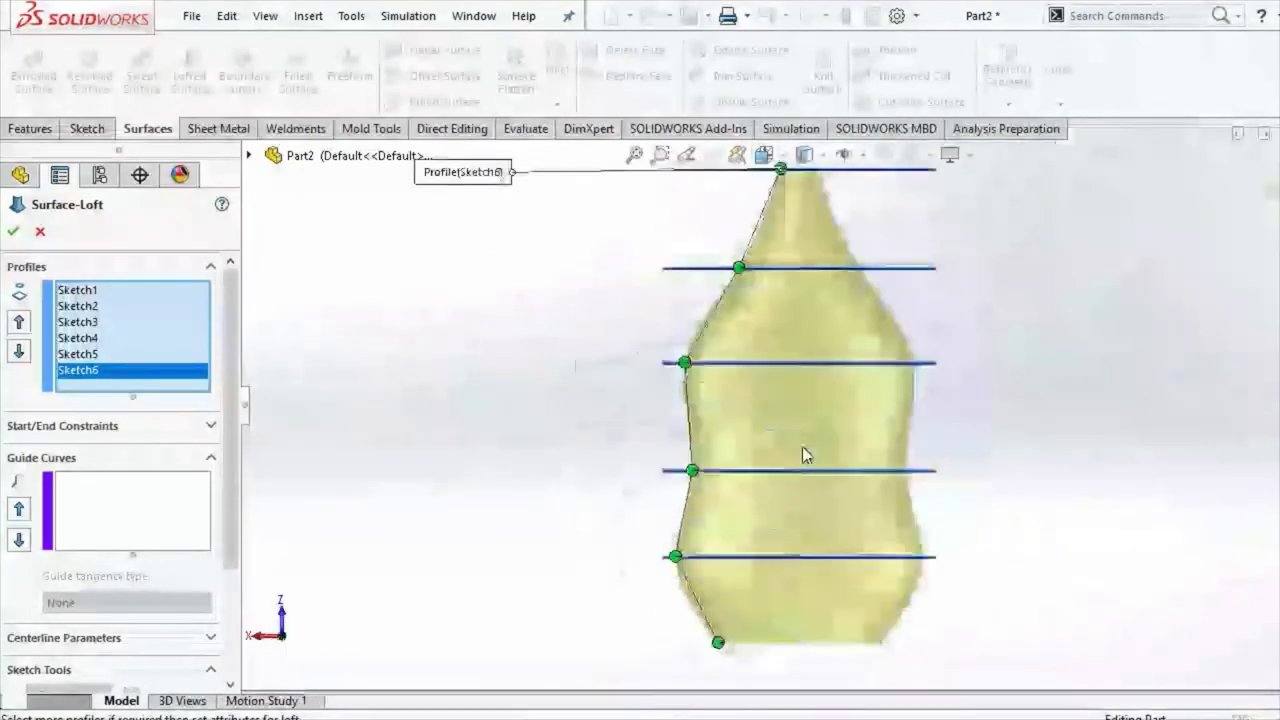
Step: Confirm the lofted surface as Surface-Loft1
{"action": "left_click", "coordinate": [13, 231]}
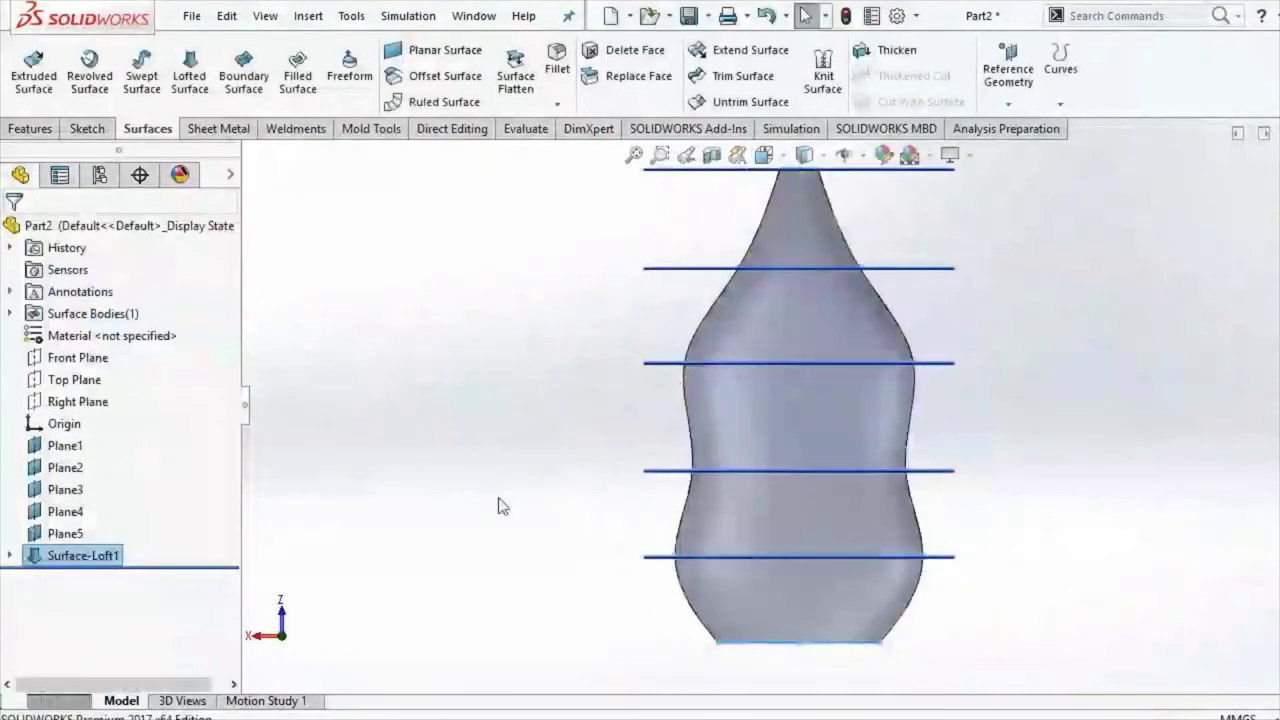
{"action": "left_click", "coordinate": [530, 459]}
{"action": "mouse_move", "coordinate": [604, 465]}
{"action": "middle_mouse_down"}
{"action": "mouse_move", "coordinate": [592, 466]}
{"action": "mouse_move", "coordinate": [623, 509]}
{"action": "middle_mouse_up"}
Step: Hide Plane1 through Plane5 so only the bottle surface shows
{"action": "left_click", "coordinate": [676, 529]}
{"action": "right_click", "coordinate": [676, 529]}
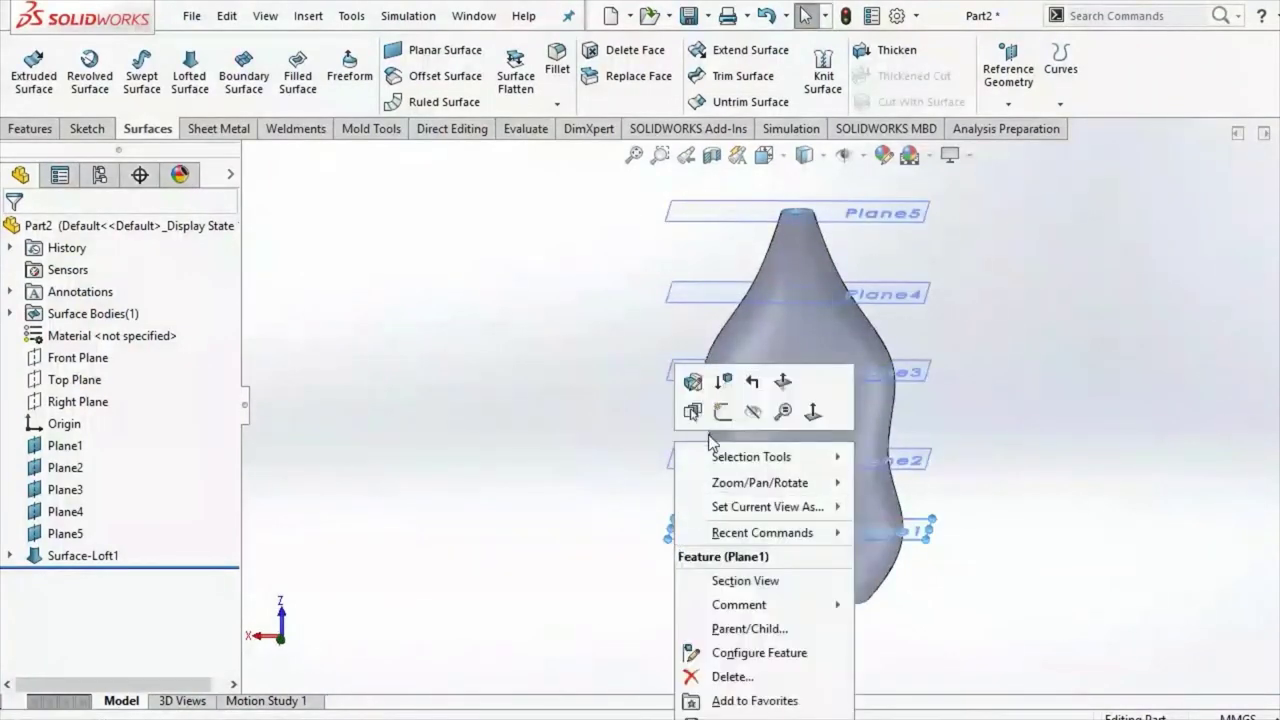
{"action": "left_click", "coordinate": [752, 411]}
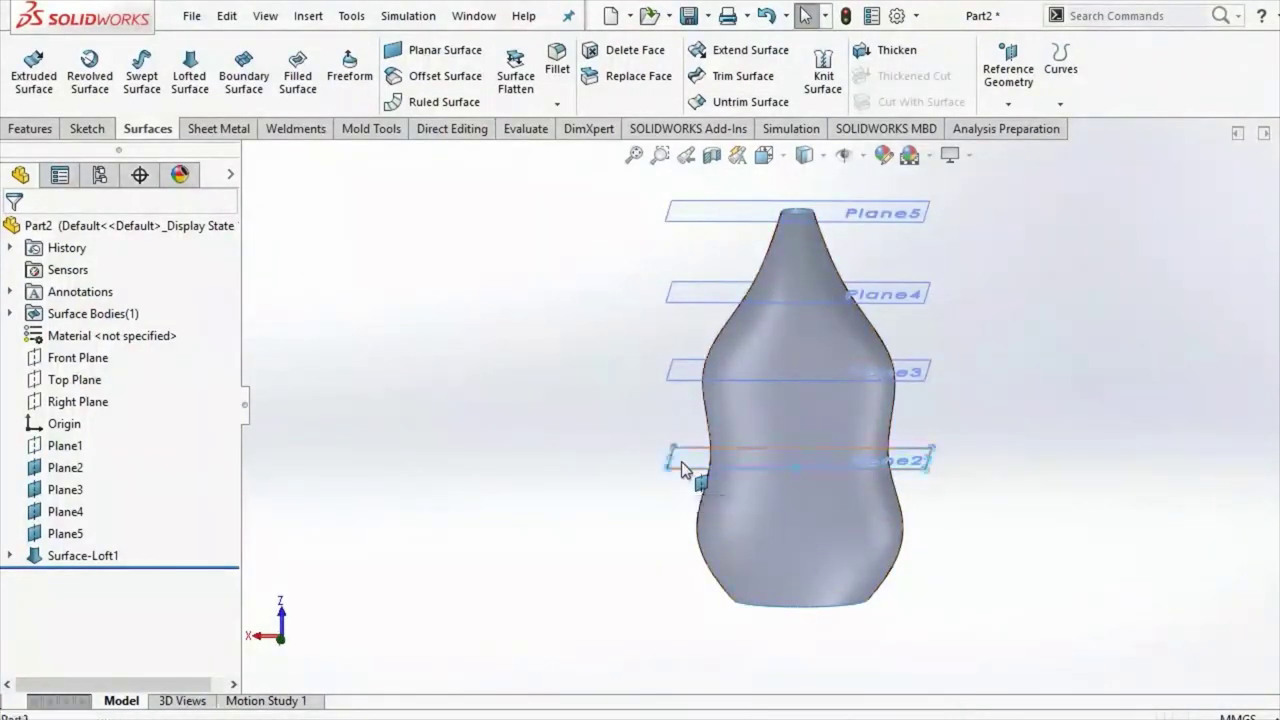
{"action": "right_click", "coordinate": [683, 470]}
{"action": "left_click", "coordinate": [757, 418]}
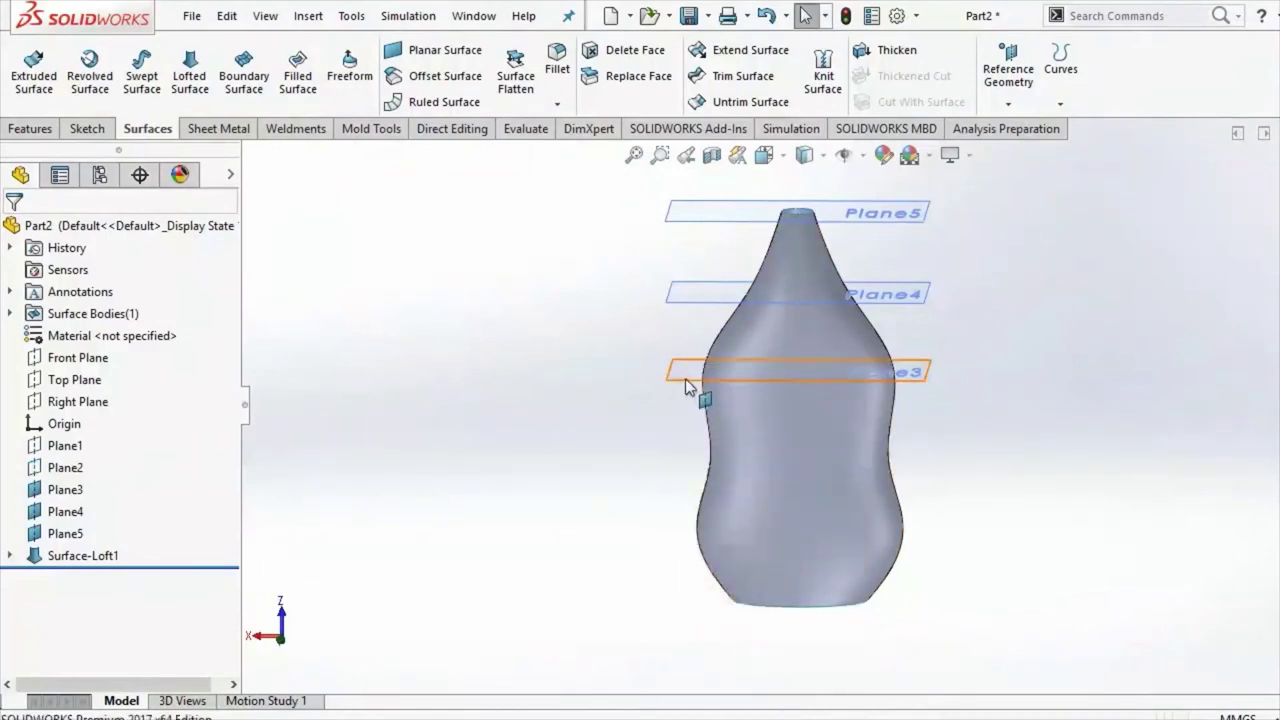
{"action": "right_click", "coordinate": [685, 378]}
{"action": "left_click", "coordinate": [765, 350]}
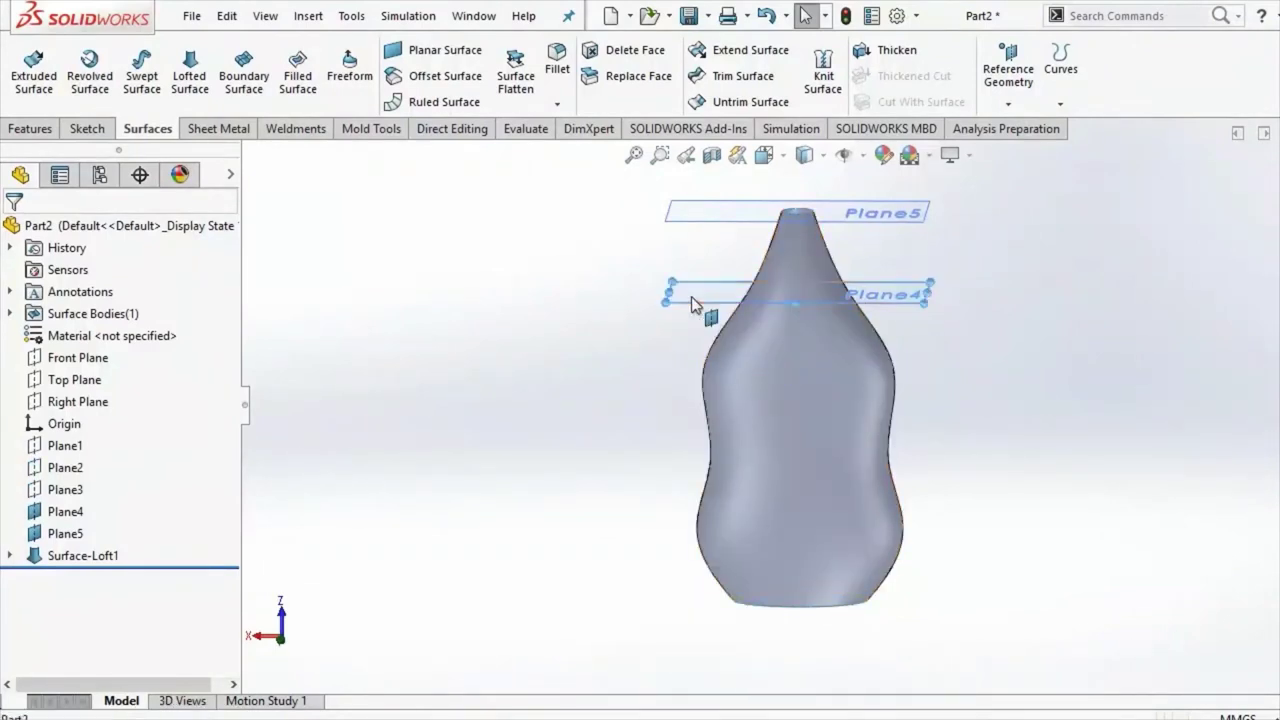
{"action": "right_click", "coordinate": [694, 304]}
{"action": "left_click", "coordinate": [766, 266]}
{"action": "right_click", "coordinate": [728, 220]}
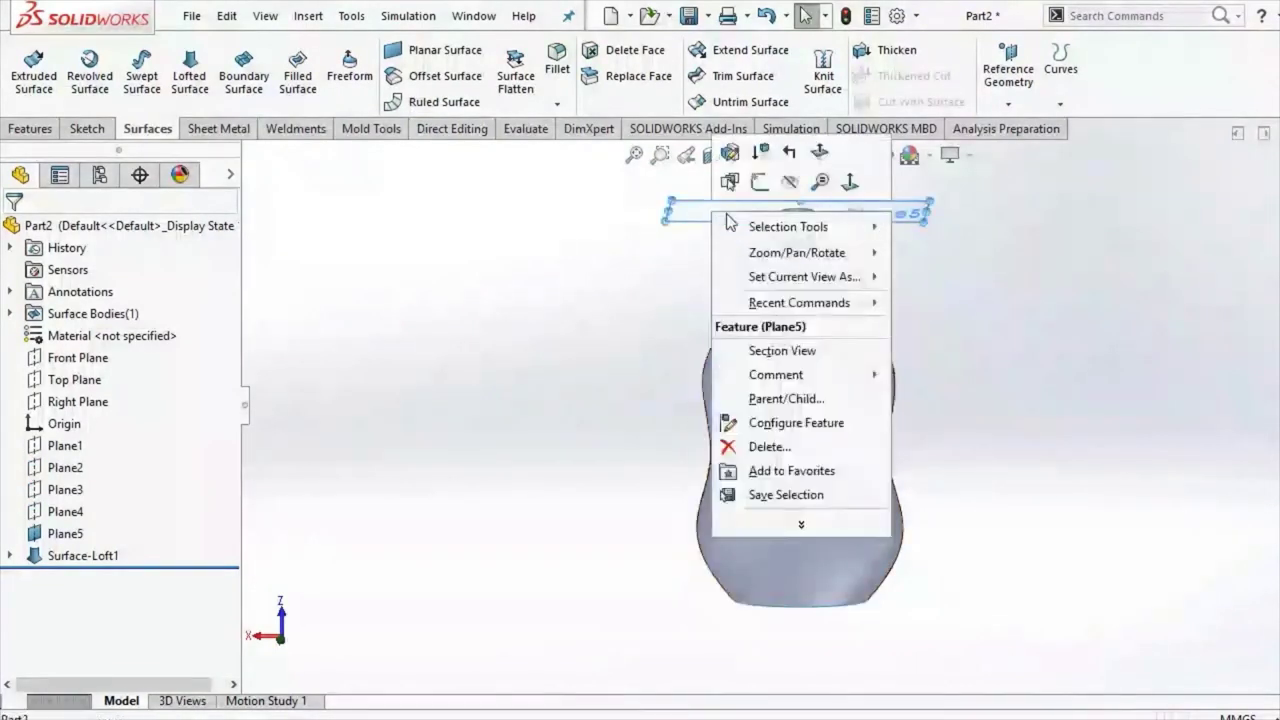
{"action": "left_click", "coordinate": [788, 186]}
{"action": "mouse_move", "coordinate": [600, 277]}
{"action": "middle_mouse_down"}
{"action": "mouse_move", "coordinate": [634, 354]}
{"action": "mouse_move", "coordinate": [632, 593]}
{"action": "mouse_move", "coordinate": [634, 334]}
{"action": "middle_mouse_up"}
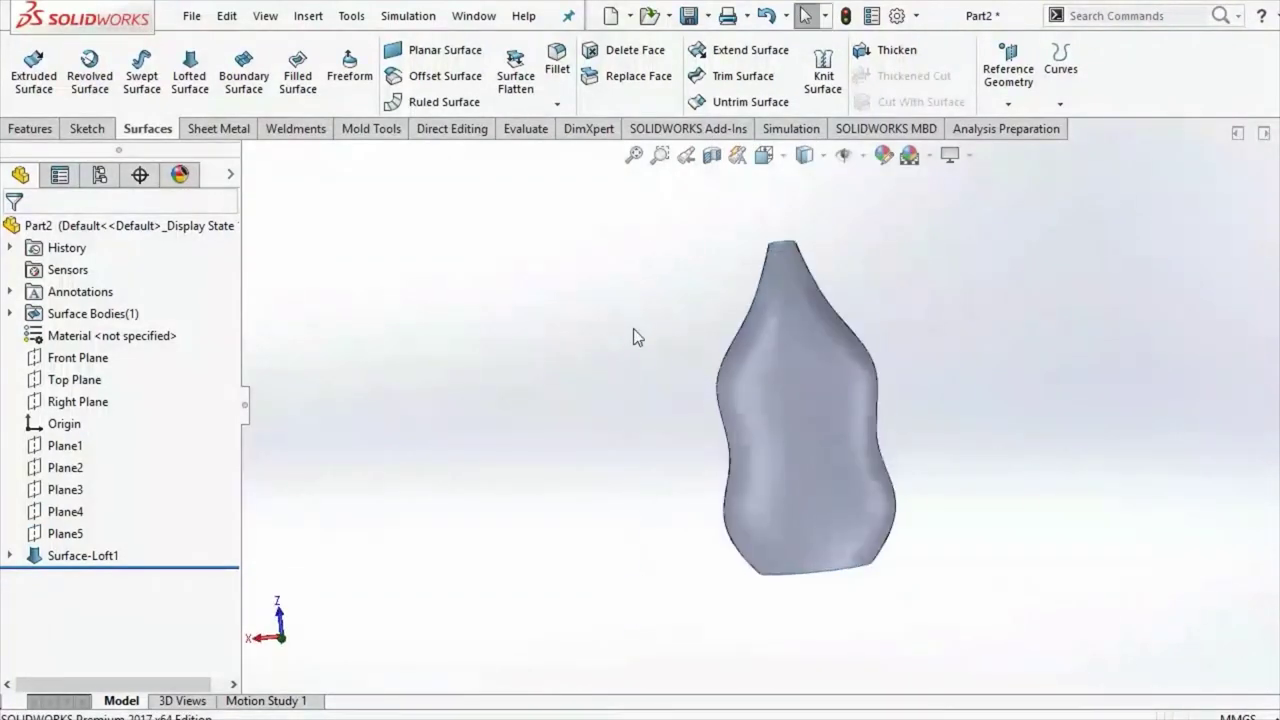
Step: Cap the bottom opening with Surface-Plane1, bounded by the bottle's bottom edge
{"action": "left_click", "coordinate": [766, 157]}
{"action": "left_click", "coordinate": [734, 413]}
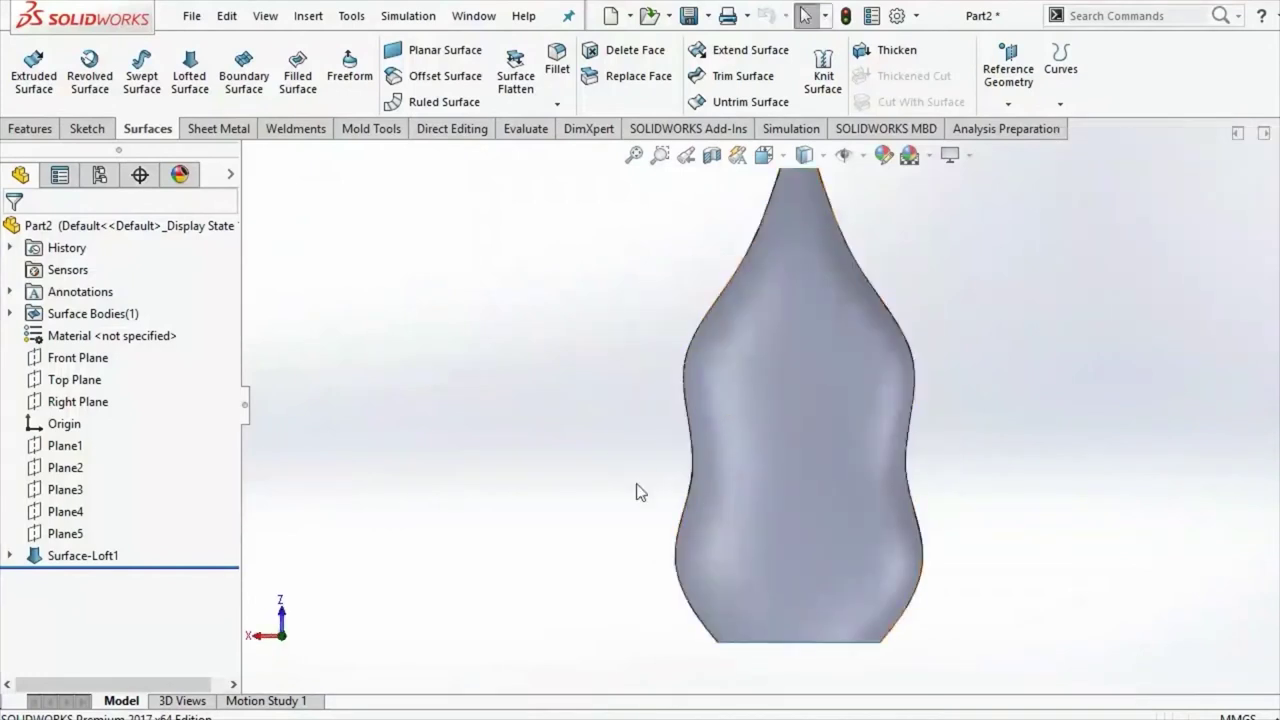
{"action": "mouse_move", "coordinate": [691, 529]}
{"action": "middle_mouse_down"}
{"action": "mouse_move", "coordinate": [695, 360]}
{"action": "mouse_move", "coordinate": [651, 527]}
{"action": "middle_mouse_up"}
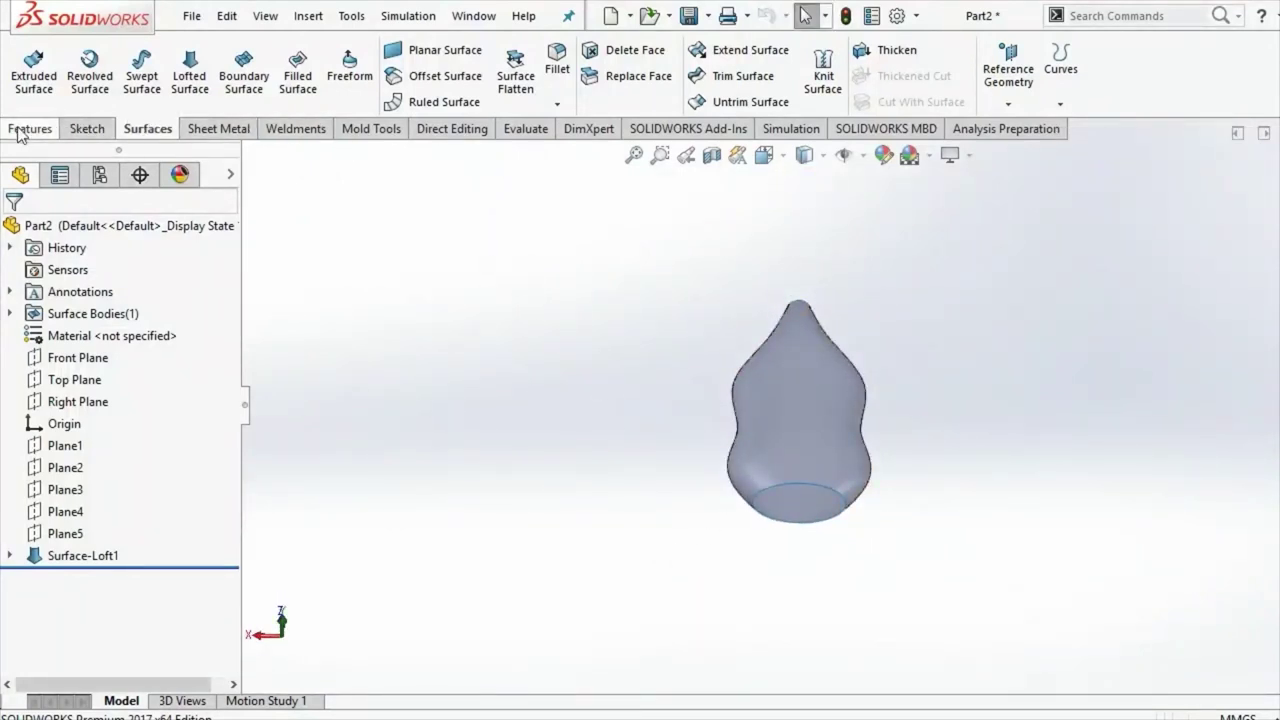
{"action": "left_click", "coordinate": [432, 50]}
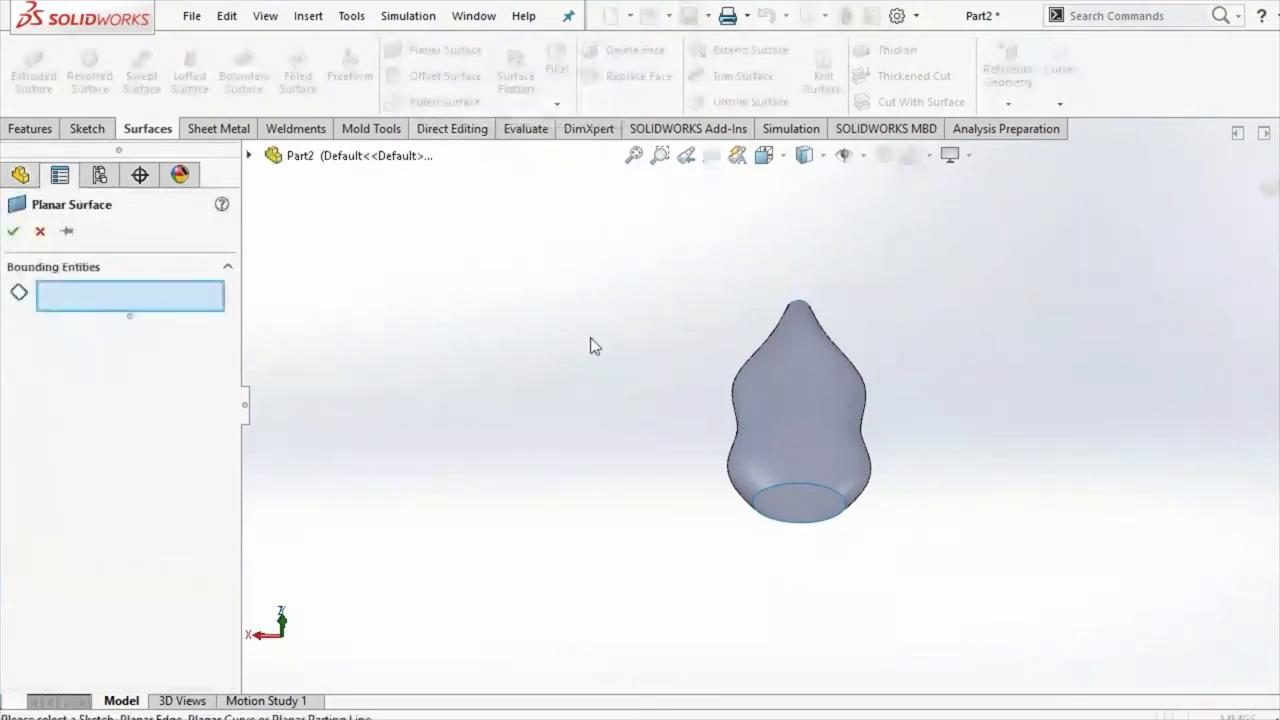
{"action": "mouse_move", "coordinate": [590, 345]}
{"action": "middle_mouse_down"}
{"action": "mouse_move", "coordinate": [646, 337]}
{"action": "mouse_move", "coordinate": [860, 470]}
{"action": "middle_mouse_up"}
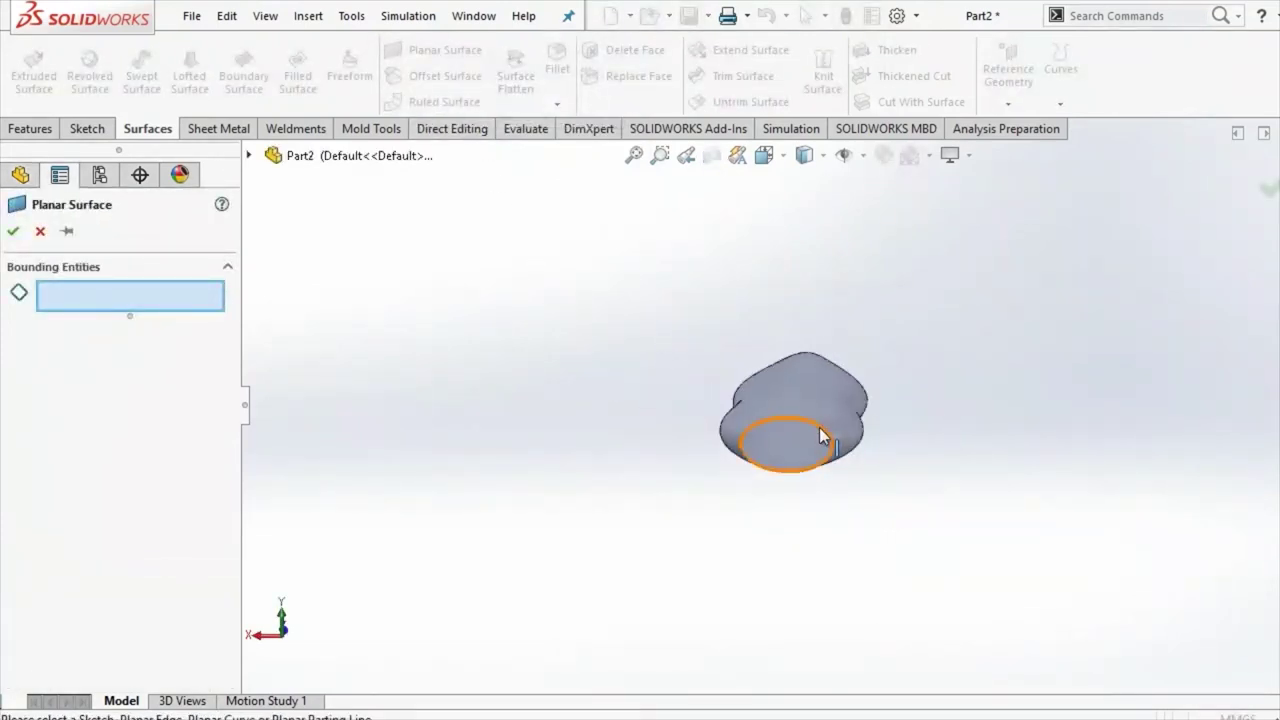
{"action": "left_click", "coordinate": [820, 436]}
{"action": "left_click", "coordinate": [13, 233]}
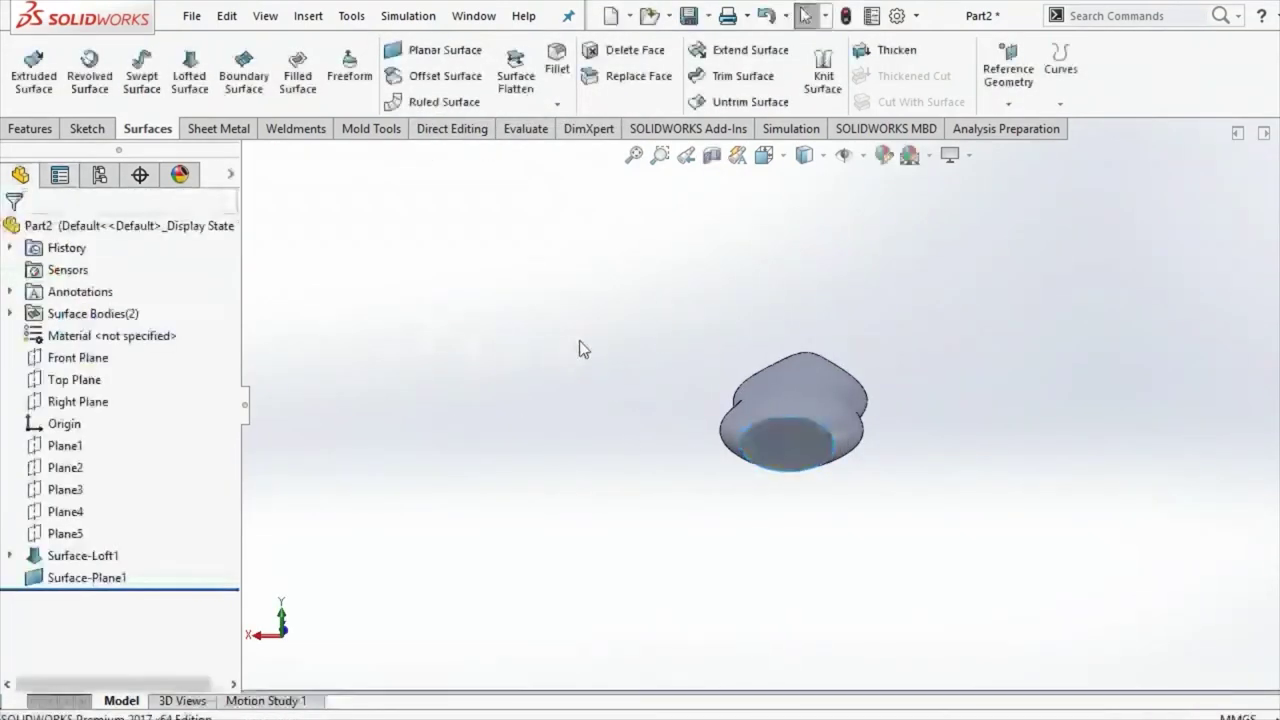
{"action": "mouse_move", "coordinate": [808, 309]}
{"action": "middle_mouse_down"}
{"action": "mouse_move", "coordinate": [843, 313]}
{"action": "mouse_move", "coordinate": [846, 329]}
{"action": "mouse_move", "coordinate": [843, 500]}
{"action": "mouse_move", "coordinate": [826, 523]}
{"action": "mouse_move", "coordinate": [886, 426]}
{"action": "mouse_move", "coordinate": [889, 220]}
{"action": "mouse_move", "coordinate": [757, 243]}
{"action": "middle_mouse_up"}
Step: Create a 16.5 mm Sweep-type ruled surface from the top opening edge, directed by Front Plane
{"action": "left_click", "coordinate": [766, 155]}
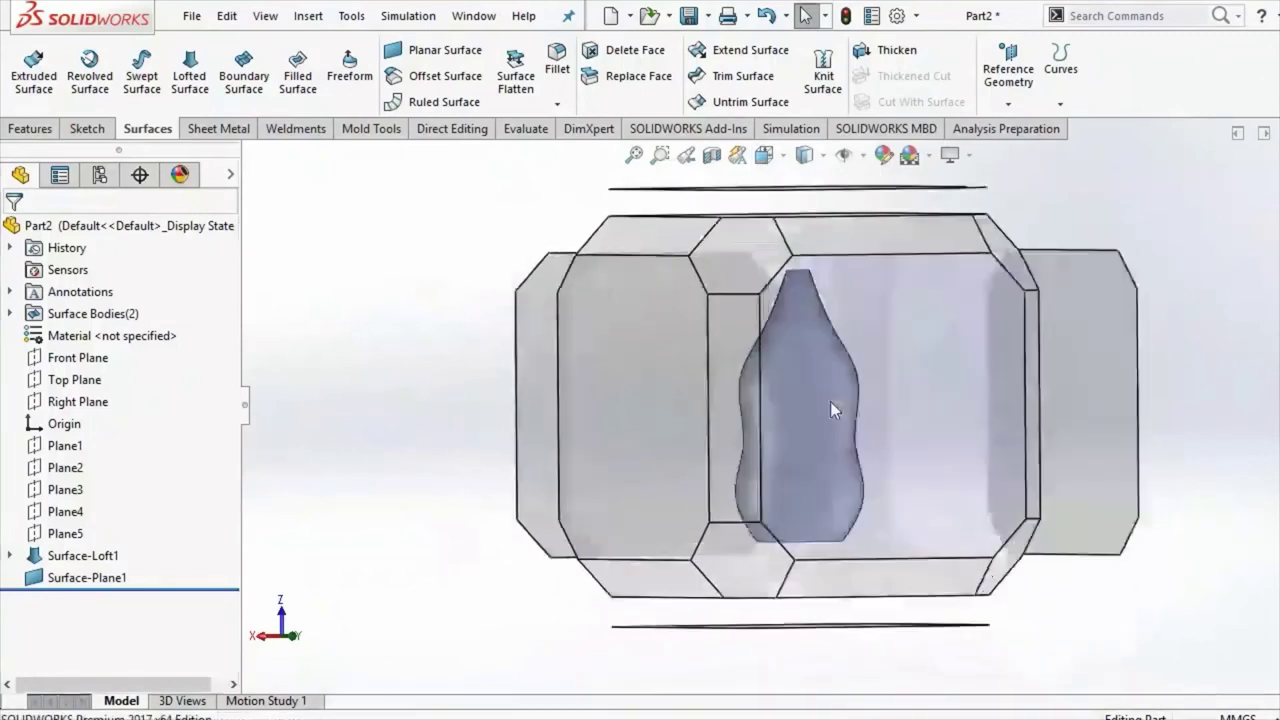
{"action": "left_click", "coordinate": [830, 401]}
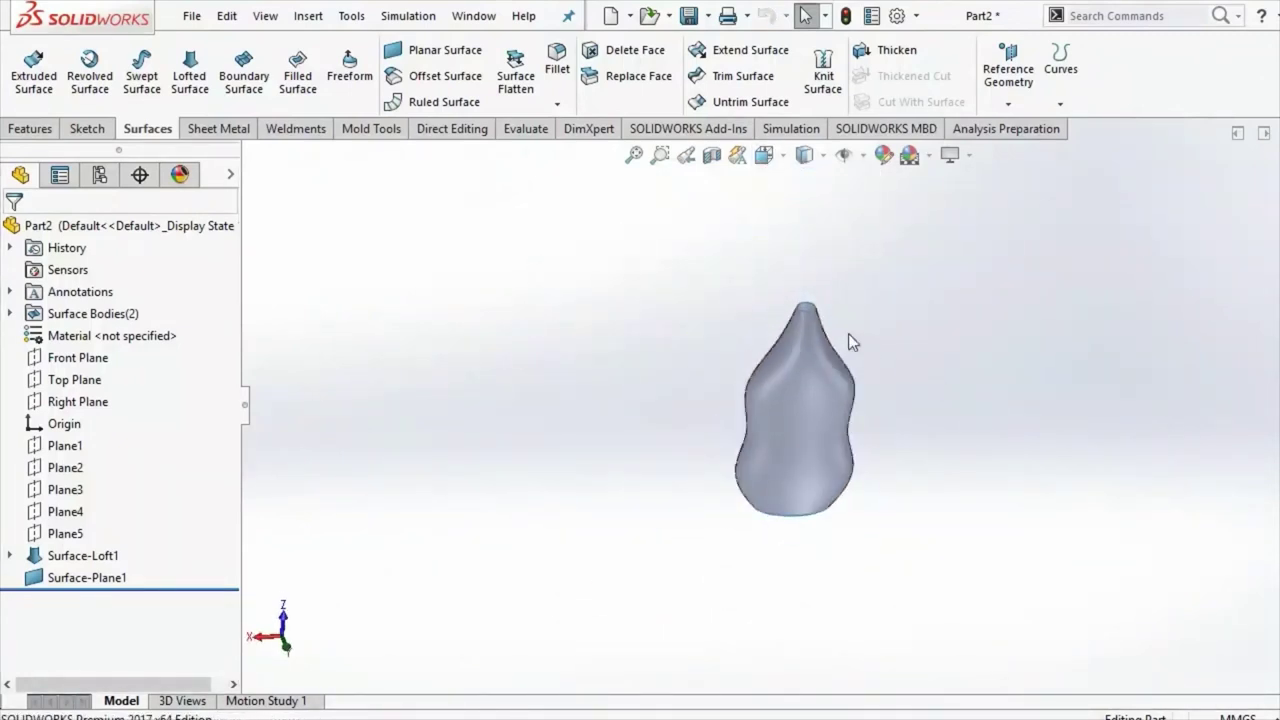
{"action": "left_click", "coordinate": [465, 102]}
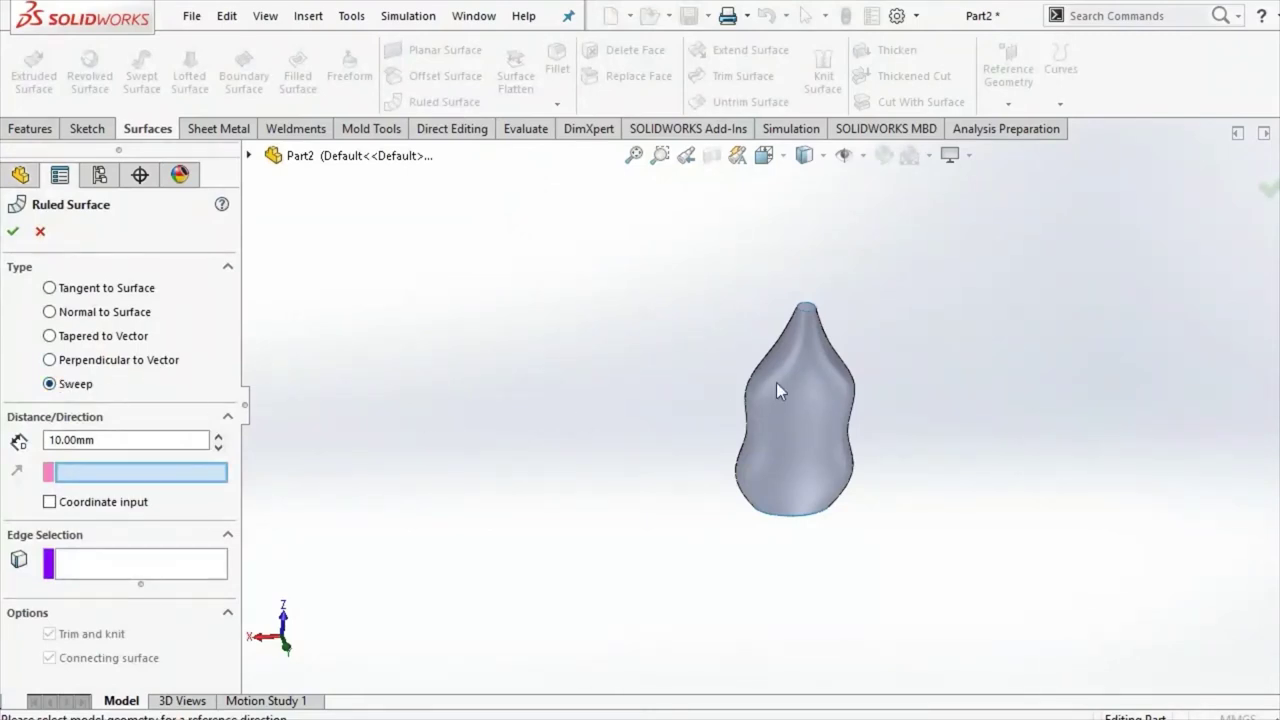
{"action": "scroll", "coordinate": [836, 310], "scroll_direction": "down", "scroll_amount": 3}
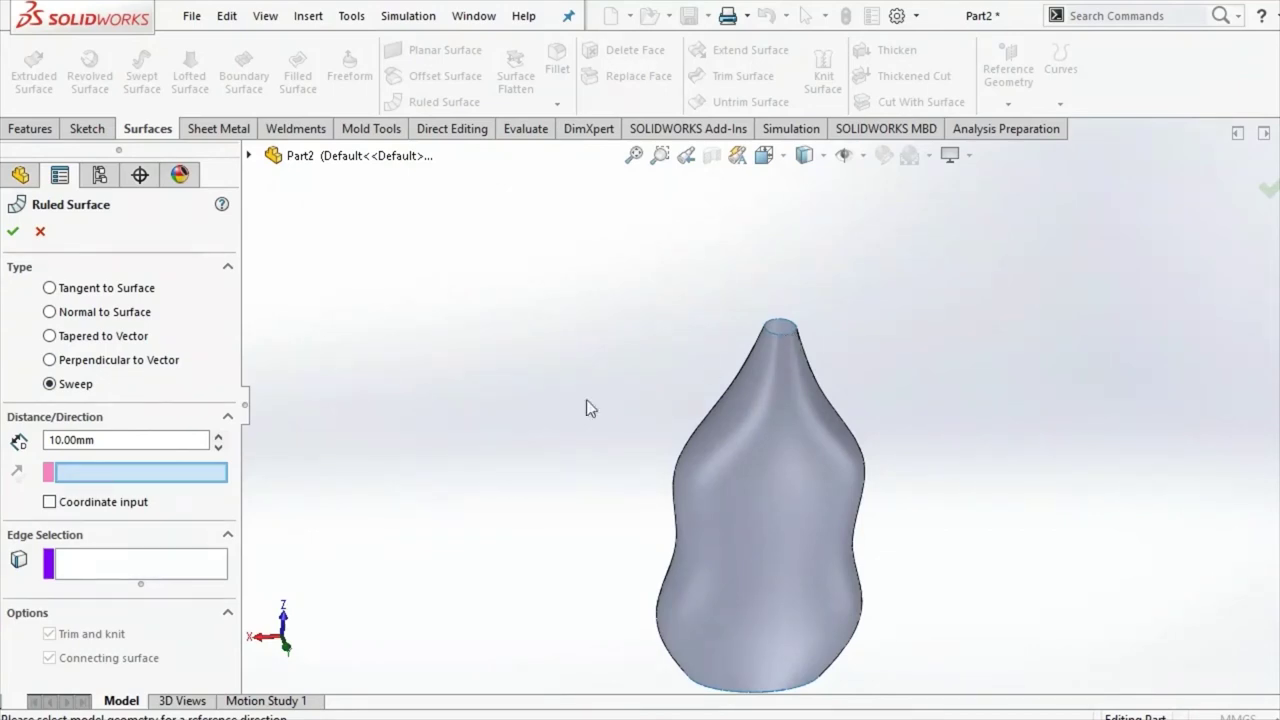
{"action": "left_click", "coordinate": [167, 568]}
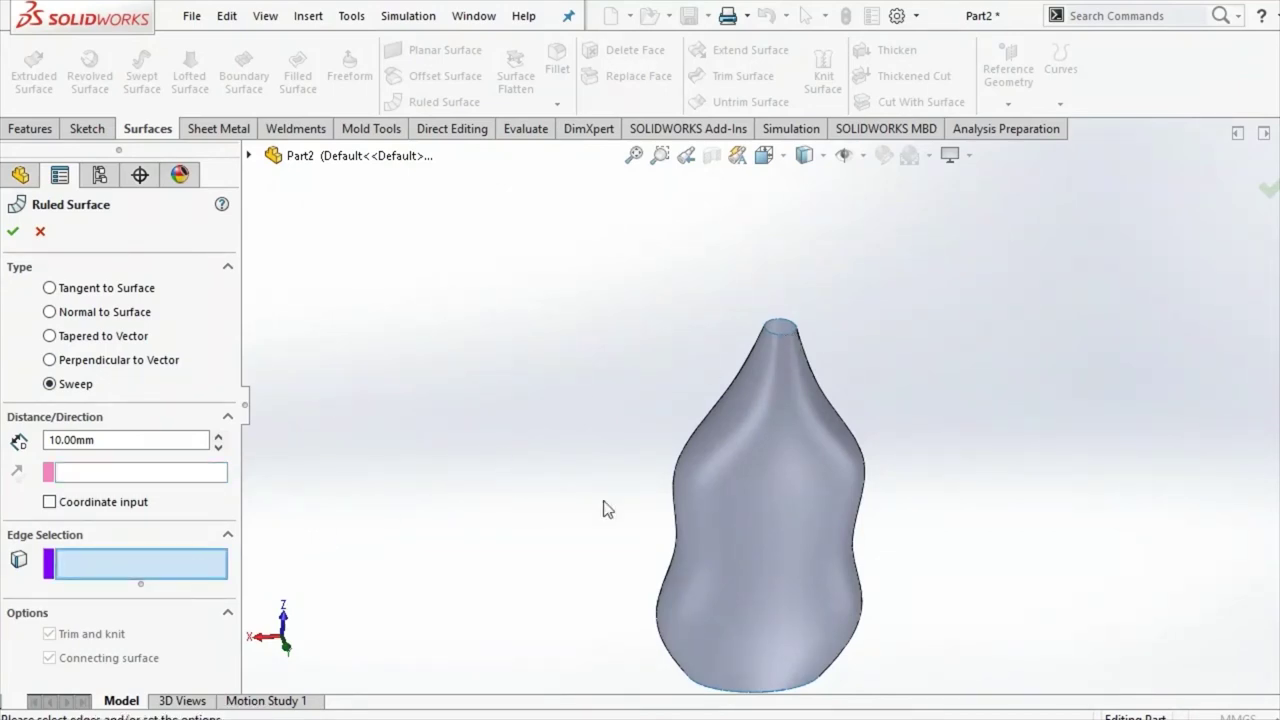
{"action": "left_click", "coordinate": [790, 333]}
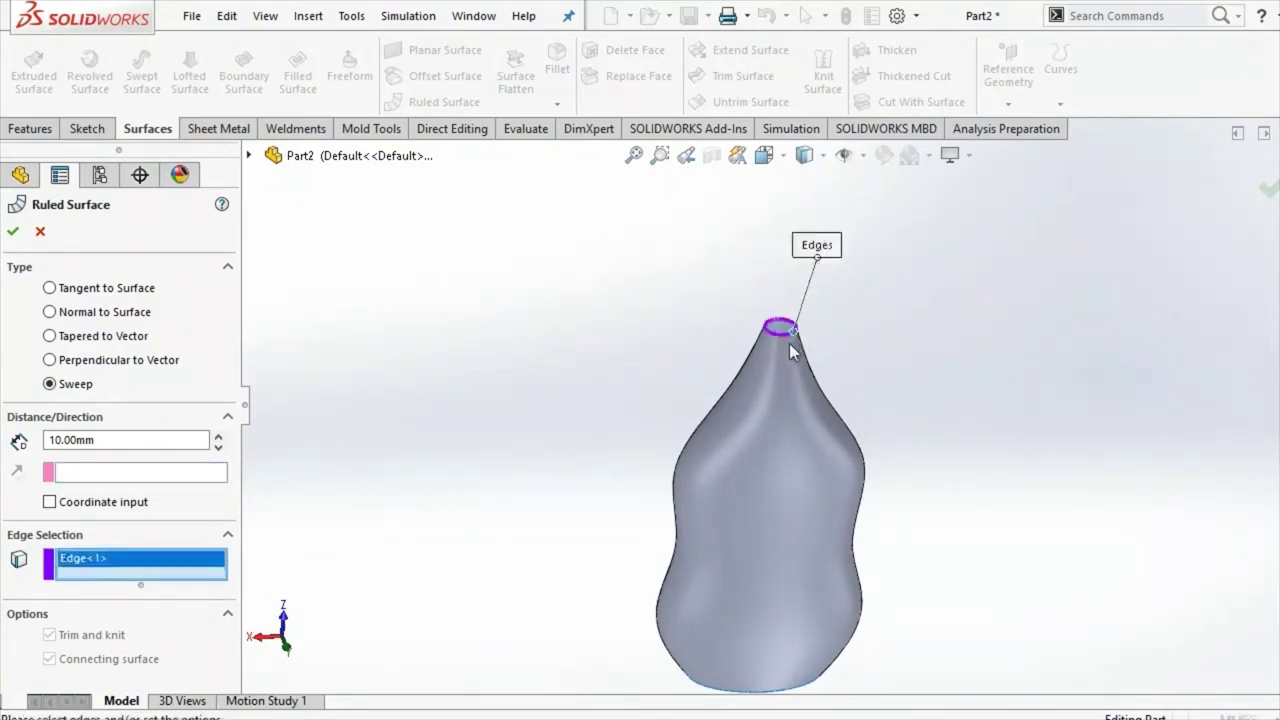
{"action": "left_click", "coordinate": [162, 476]}
{"action": "left_click", "coordinate": [248, 155]}
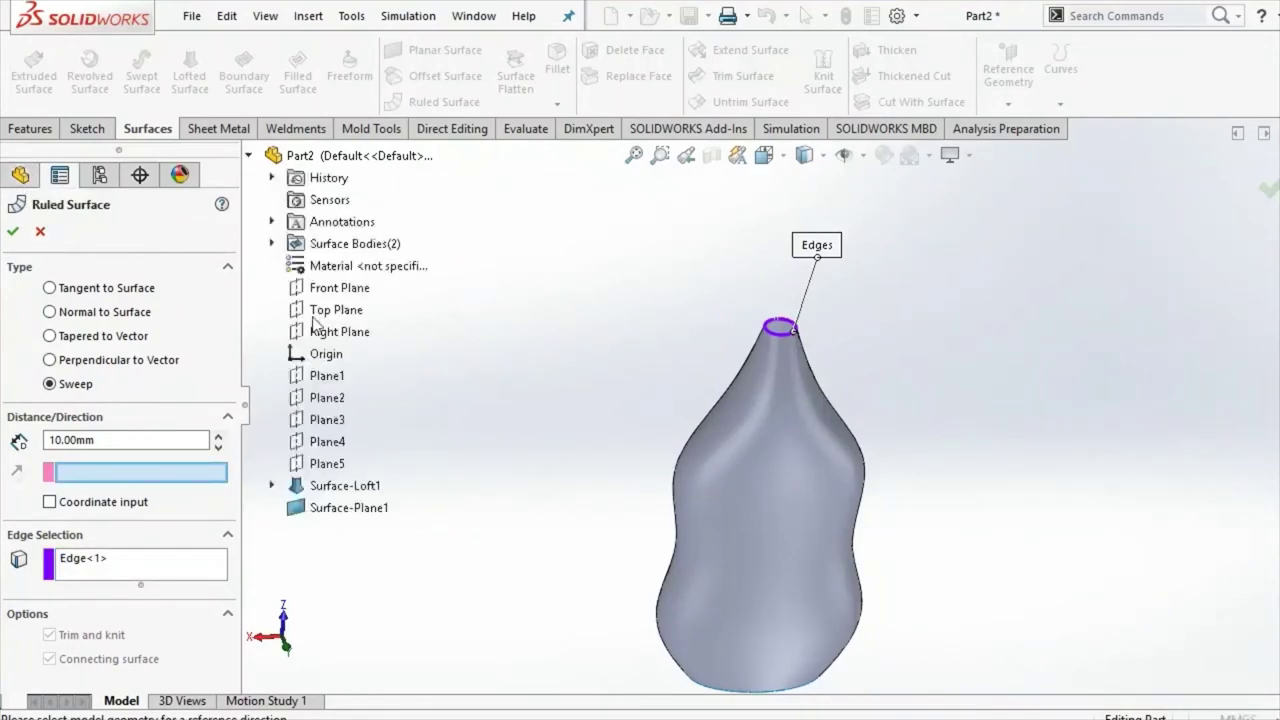
{"action": "left_click", "coordinate": [342, 289]}
{"action": "left_click", "coordinate": [127, 445]}
{"action": "type", "text": "16.5"}
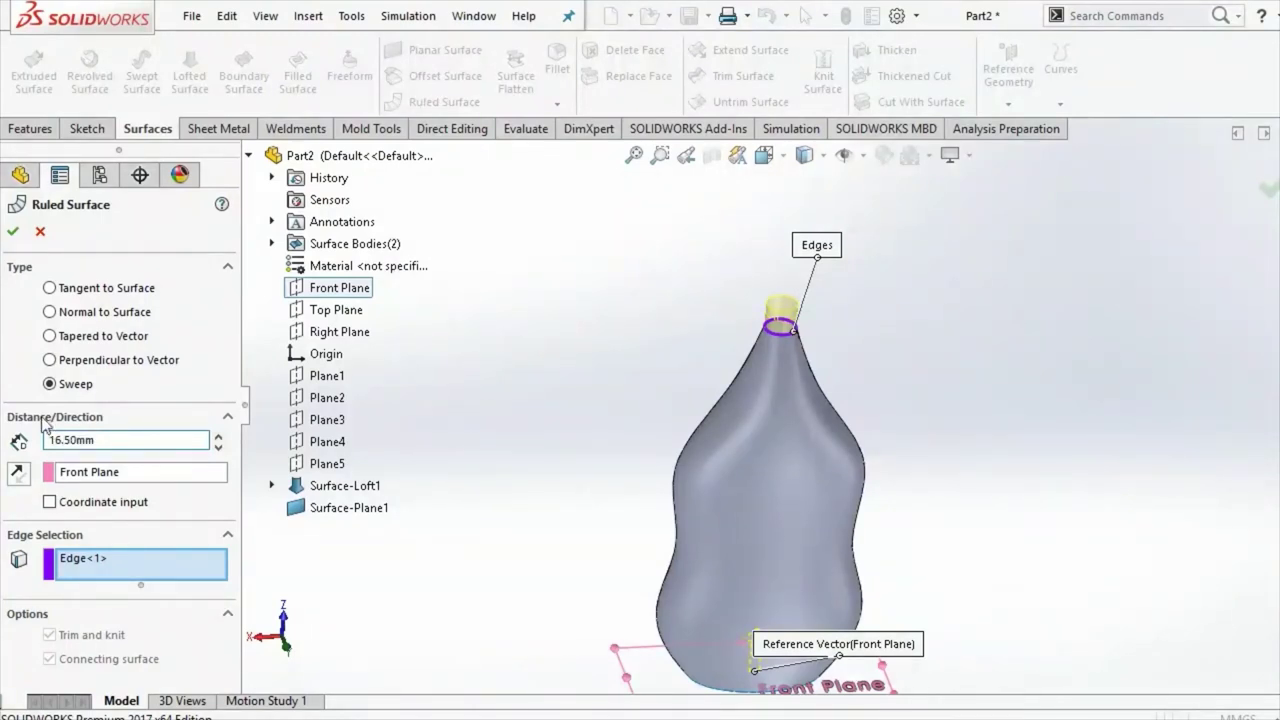
{"action": "left_click", "coordinate": [13, 231]}
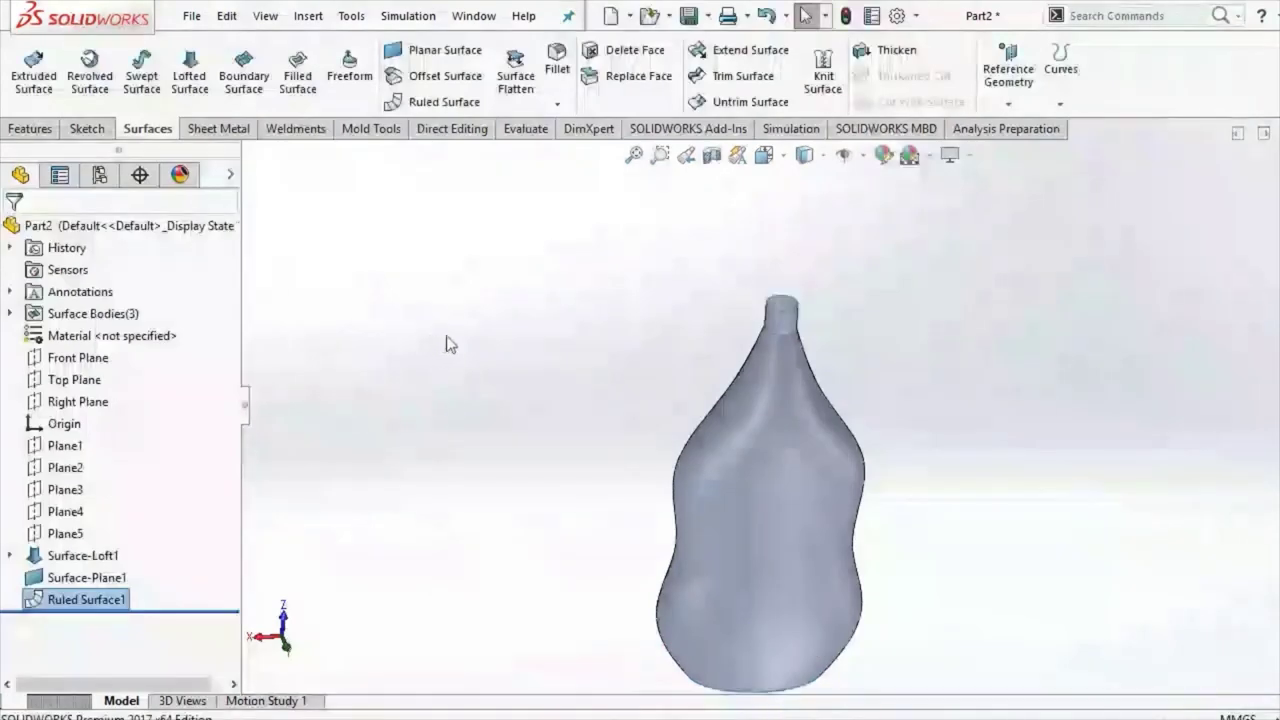
Step: Open Sketch6 of Surface-Loft1 for editing
{"action": "mouse_move", "coordinate": [449, 343]}
{"action": "middle_mouse_down"}
{"action": "mouse_move", "coordinate": [587, 343]}
{"action": "mouse_move", "coordinate": [592, 368]}
{"action": "middle_mouse_up"}
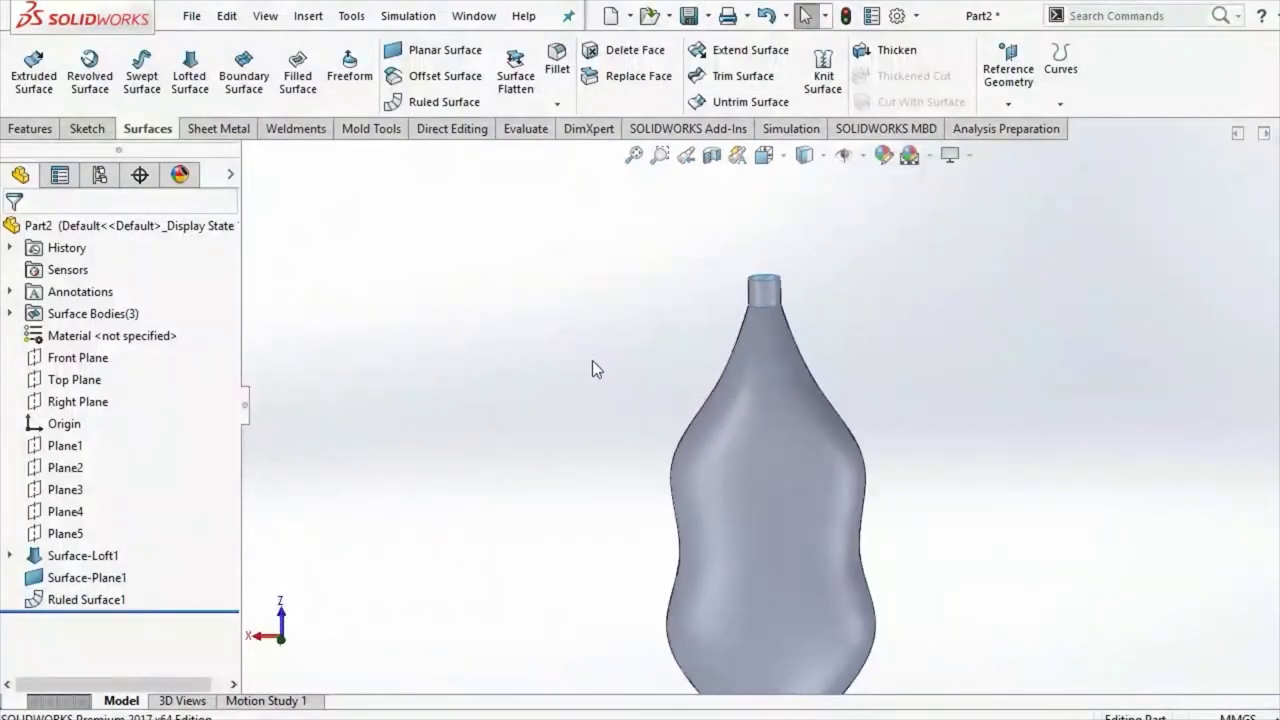
{"action": "left_click", "coordinate": [23, 557]}
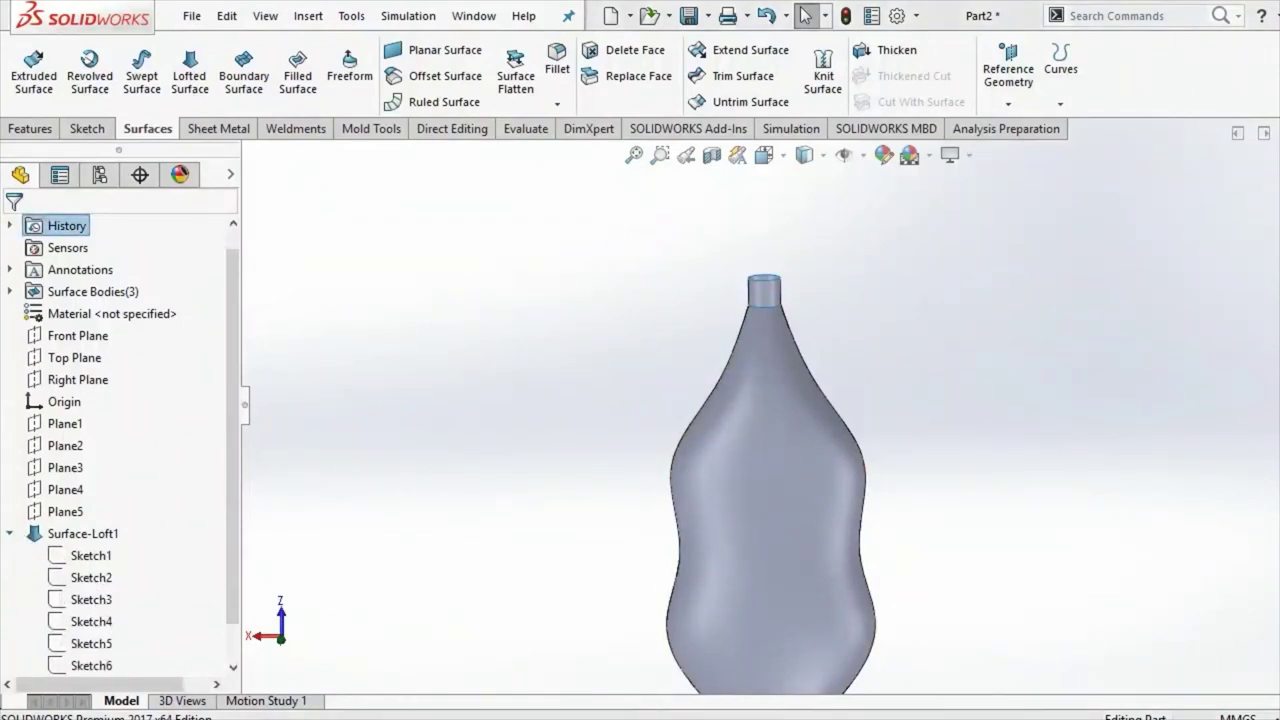
{"action": "scroll", "coordinate": [954, 551], "scroll_direction": "down", "scroll_amount": 3}
{"action": "scroll", "coordinate": [983, 534], "scroll_direction": "up", "scroll_amount": 4}
{"action": "mouse_move", "coordinate": [983, 534]}
{"action": "middle_mouse_down"}
{"action": "mouse_move", "coordinate": [924, 492]}
{"action": "mouse_move", "coordinate": [917, 420]}
{"action": "middle_mouse_up"}
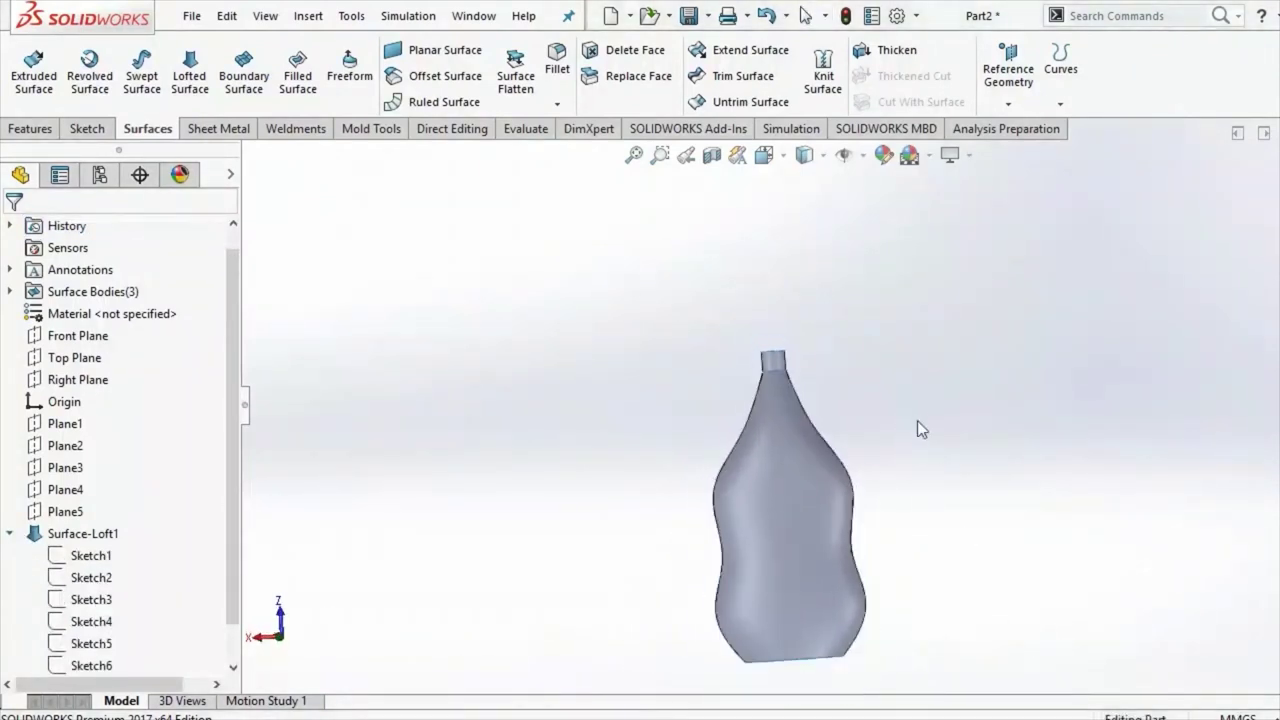
{"action": "scroll", "coordinate": [895, 438], "scroll_direction": "up", "scroll_amount": 3}
{"action": "scroll", "coordinate": [140, 630], "scroll_direction": "down", "scroll_amount": 2}
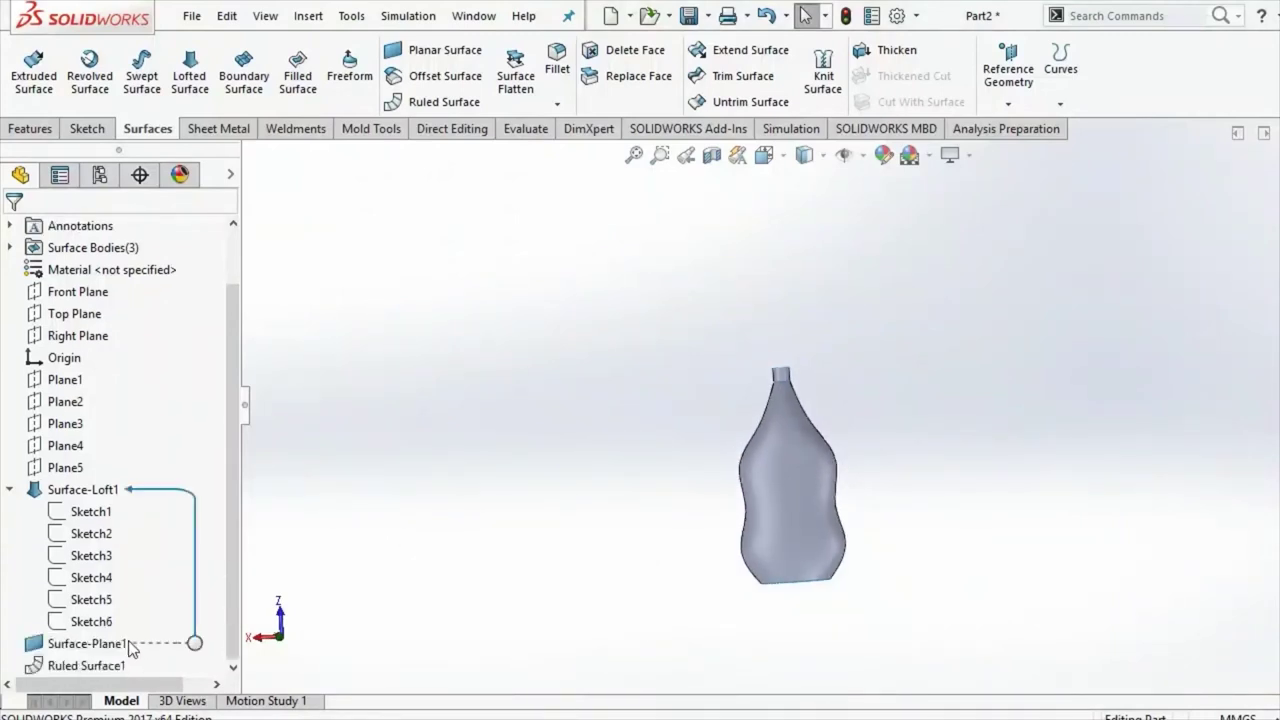
{"action": "left_click", "coordinate": [92, 621]}
{"action": "left_click", "coordinate": [126, 564]}
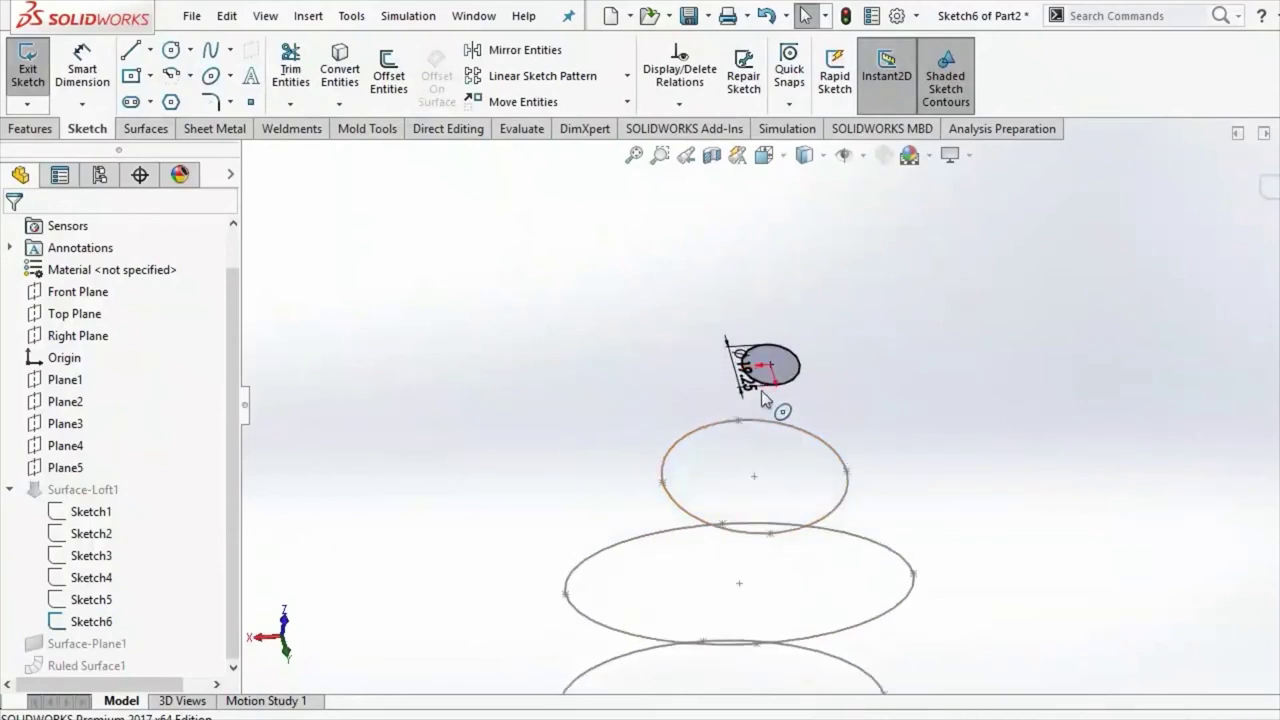
Step: Change the top profile's diameter to 22 mm and exit the sketch to rebuild
{"action": "left_click", "coordinate": [744, 388]}
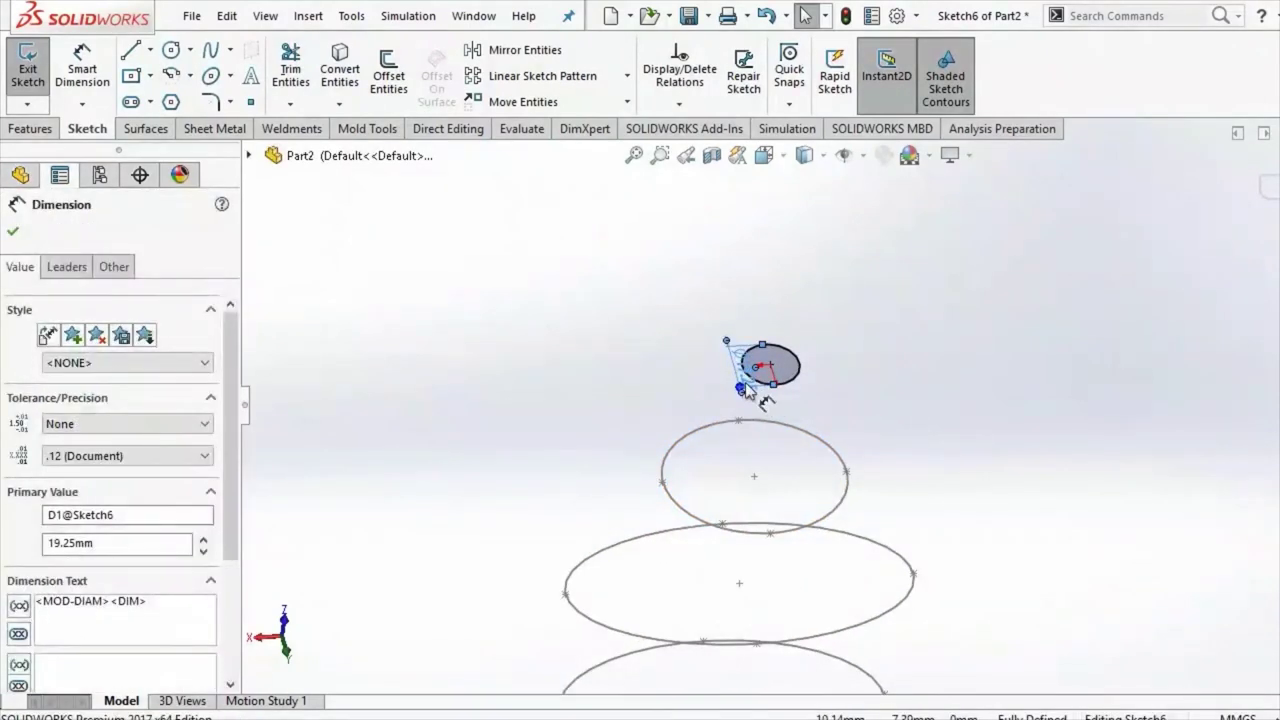
{"action": "double_click", "coordinate": [750, 371]}
{"action": "type", "text": "2"}
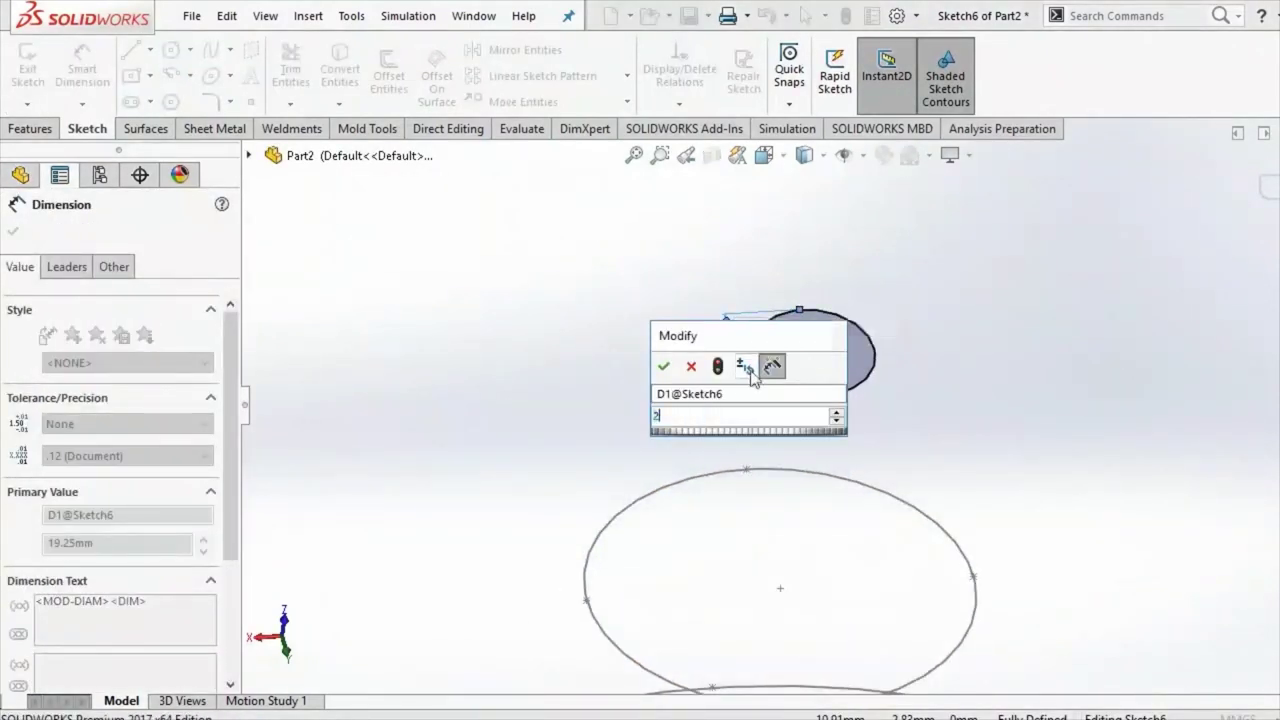
{"action": "type", "text": "2"}
{"action": "key", "text": "Return"}
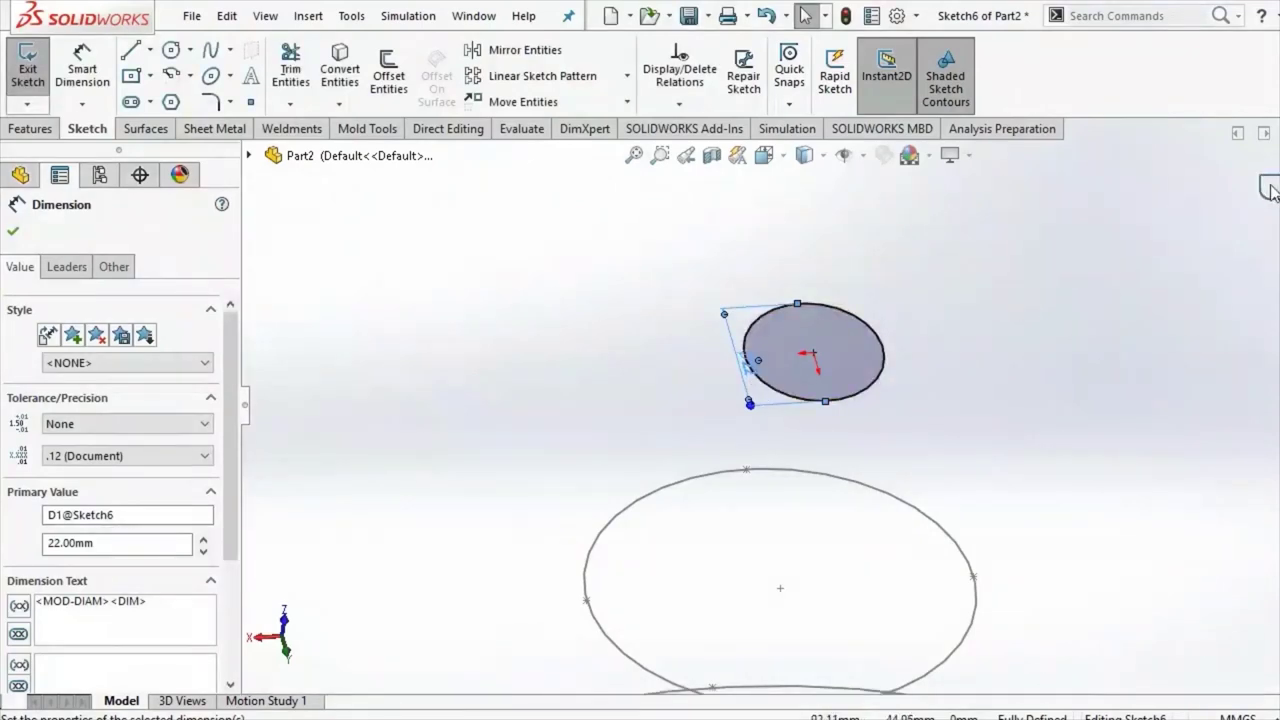
{"action": "left_click", "coordinate": [1268, 190]}
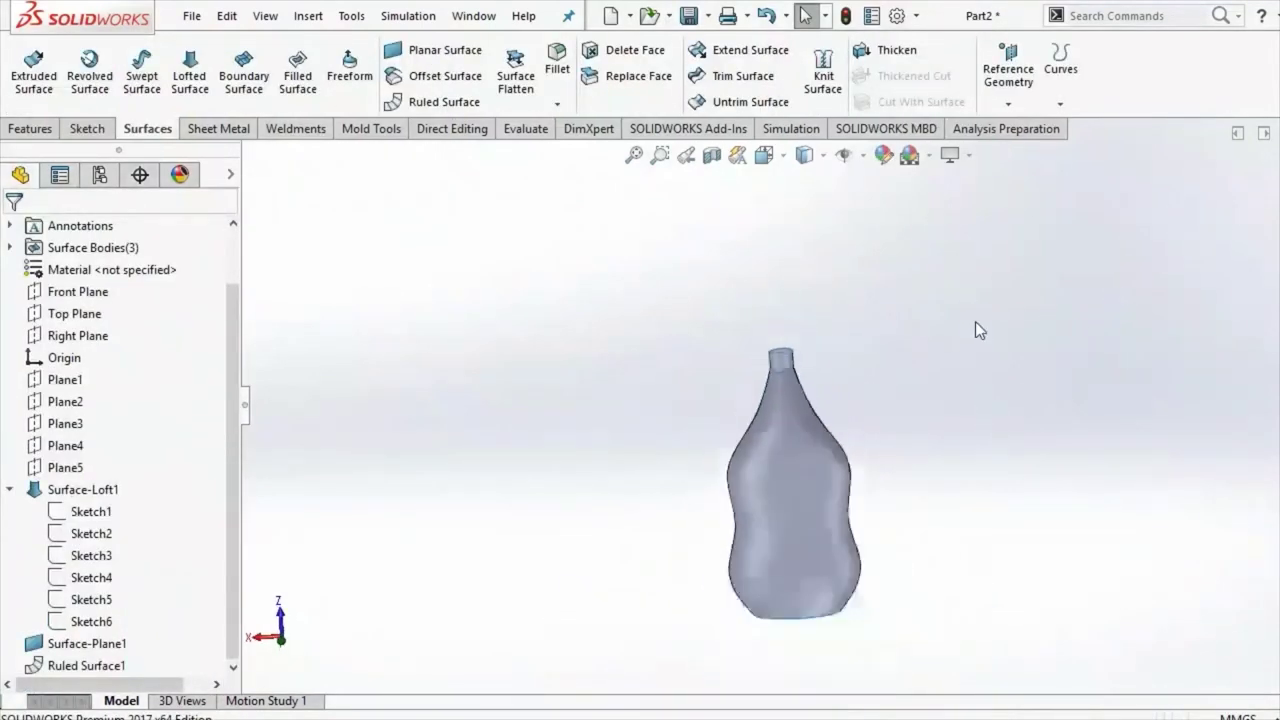
Step: Knit Ruled Surface1 and Surface-Loft1 into one surface from a front view
{"action": "left_click", "coordinate": [764, 155]}
{"action": "left_click", "coordinate": [800, 390]}
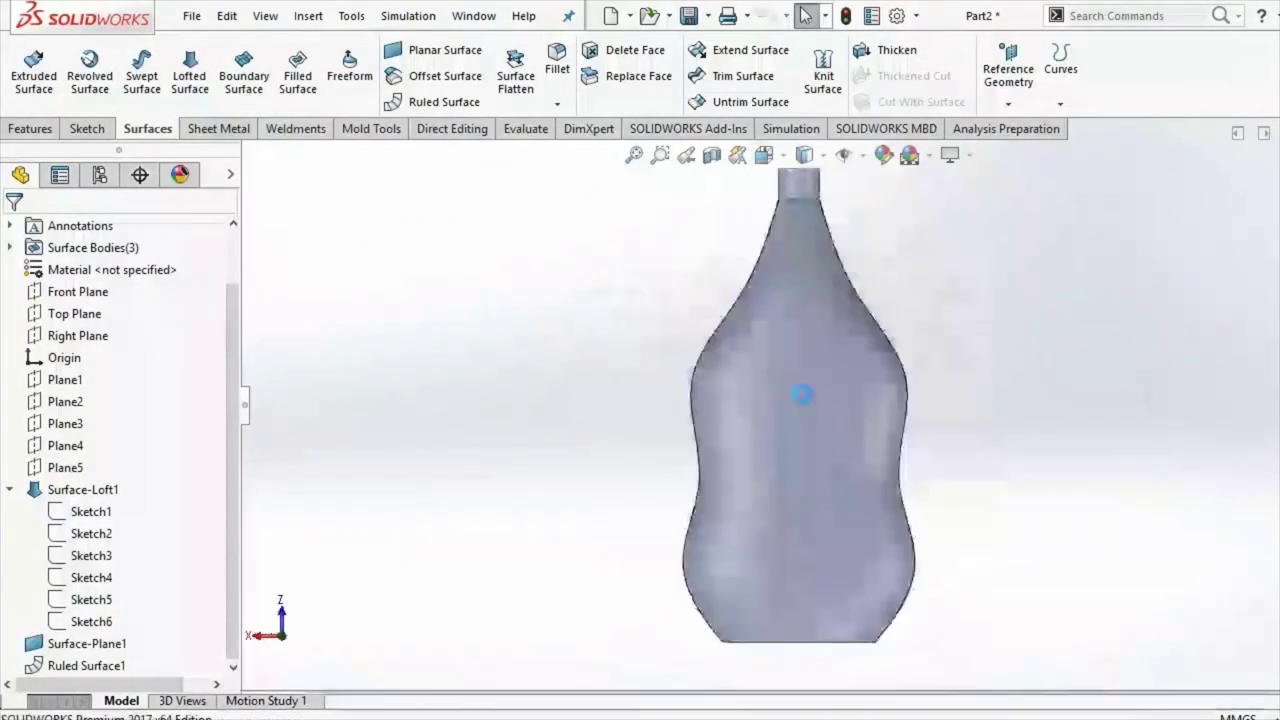
{"action": "scroll", "coordinate": [831, 290], "scroll_direction": "down", "scroll_amount": 3}
{"action": "scroll", "coordinate": [793, 280], "scroll_direction": "up", "scroll_amount": 2}
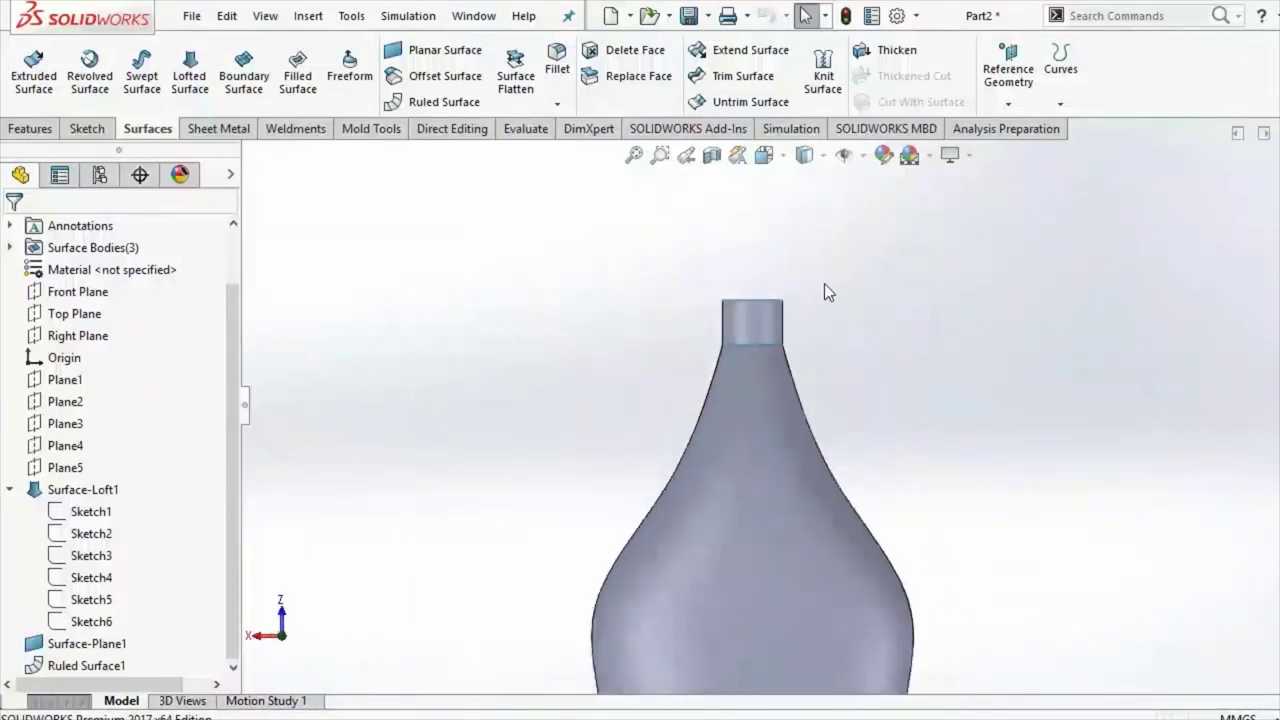
{"action": "scroll", "coordinate": [824, 283], "scroll_direction": "up", "scroll_amount": 1}
{"action": "left_click", "coordinate": [823, 80]}
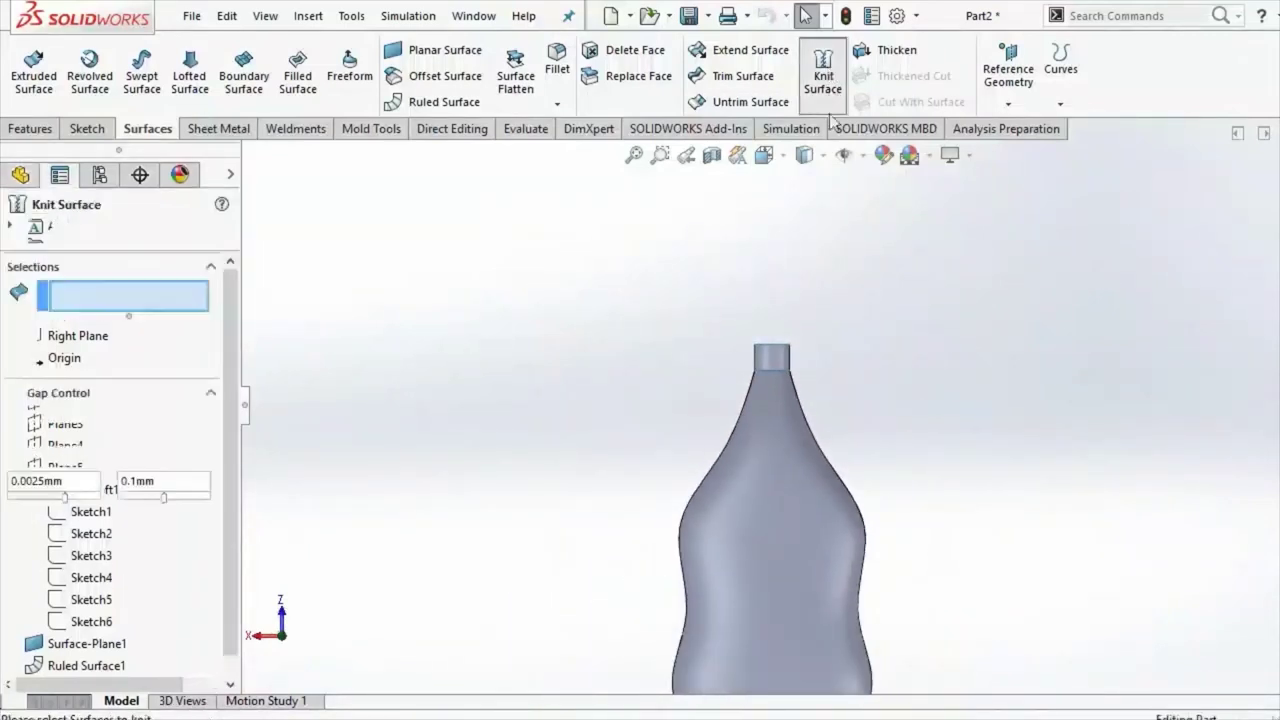
{"action": "left_click", "coordinate": [783, 356]}
{"action": "left_click", "coordinate": [798, 422]}
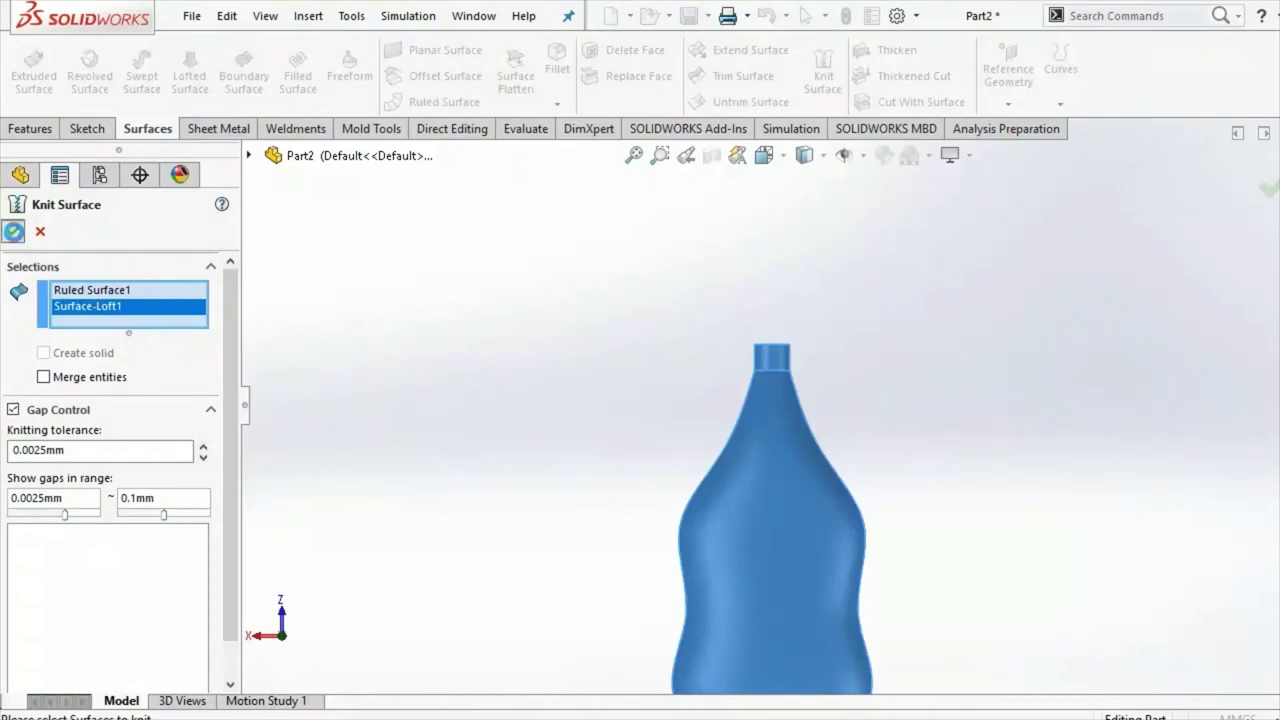
{"action": "left_click", "coordinate": [13, 231]}
{"action": "scroll", "coordinate": [891, 417], "scroll_direction": "up", "scroll_amount": 2}
{"action": "mouse_move", "coordinate": [891, 417]}
{"action": "middle_mouse_down"}
{"action": "mouse_move", "coordinate": [795, 380]}
{"action": "mouse_move", "coordinate": [785, 637]}
{"action": "mouse_move", "coordinate": [771, 500]}
{"action": "middle_mouse_up"}
{"action": "scroll", "coordinate": [773, 413], "scroll_direction": "down", "scroll_amount": 3}
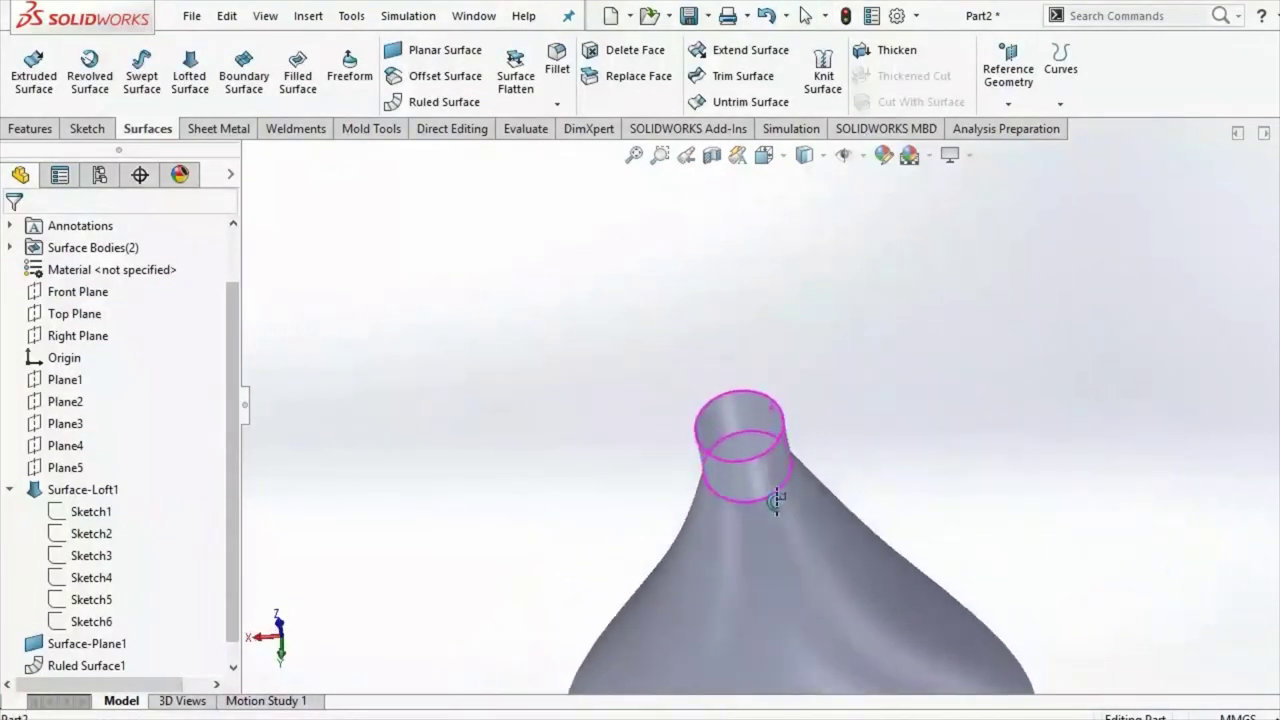
Step: Cap the neck's top edge with a planar surface and fit the bottle in view
{"action": "left_click", "coordinate": [463, 58]}
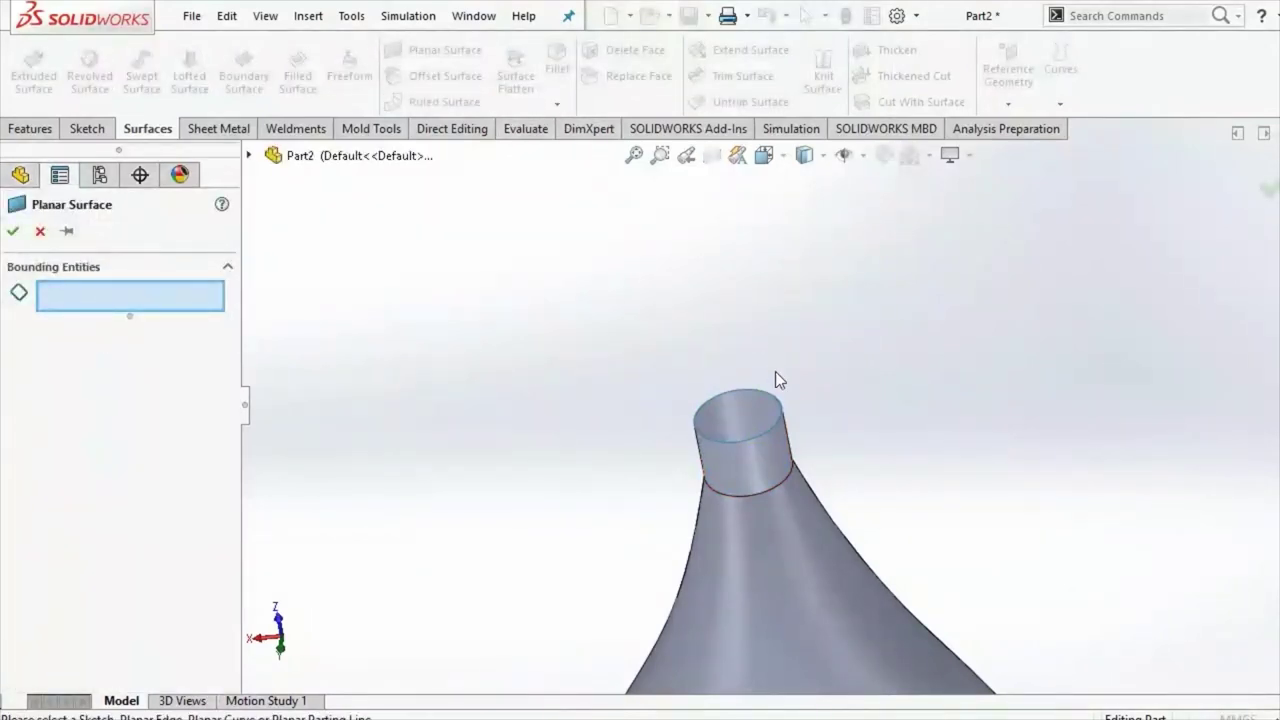
{"action": "left_click", "coordinate": [781, 410]}
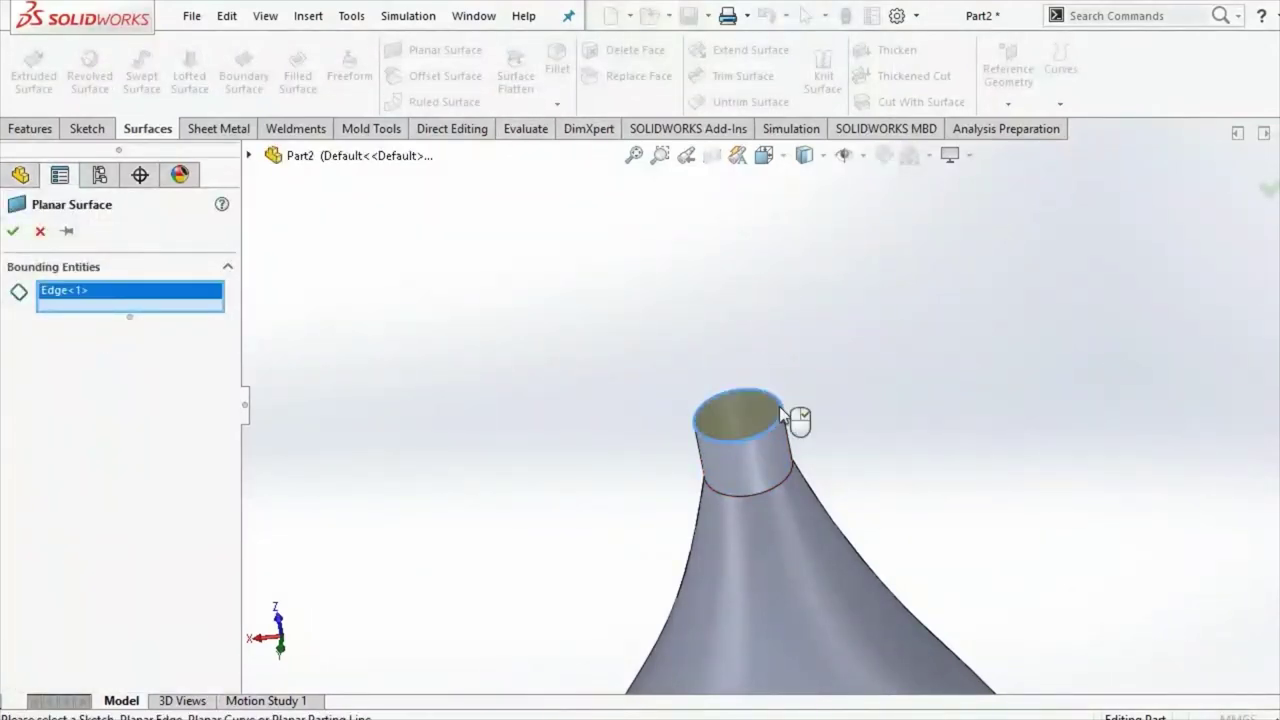
{"action": "left_click", "coordinate": [11, 234]}
{"action": "key", "text": "f"}
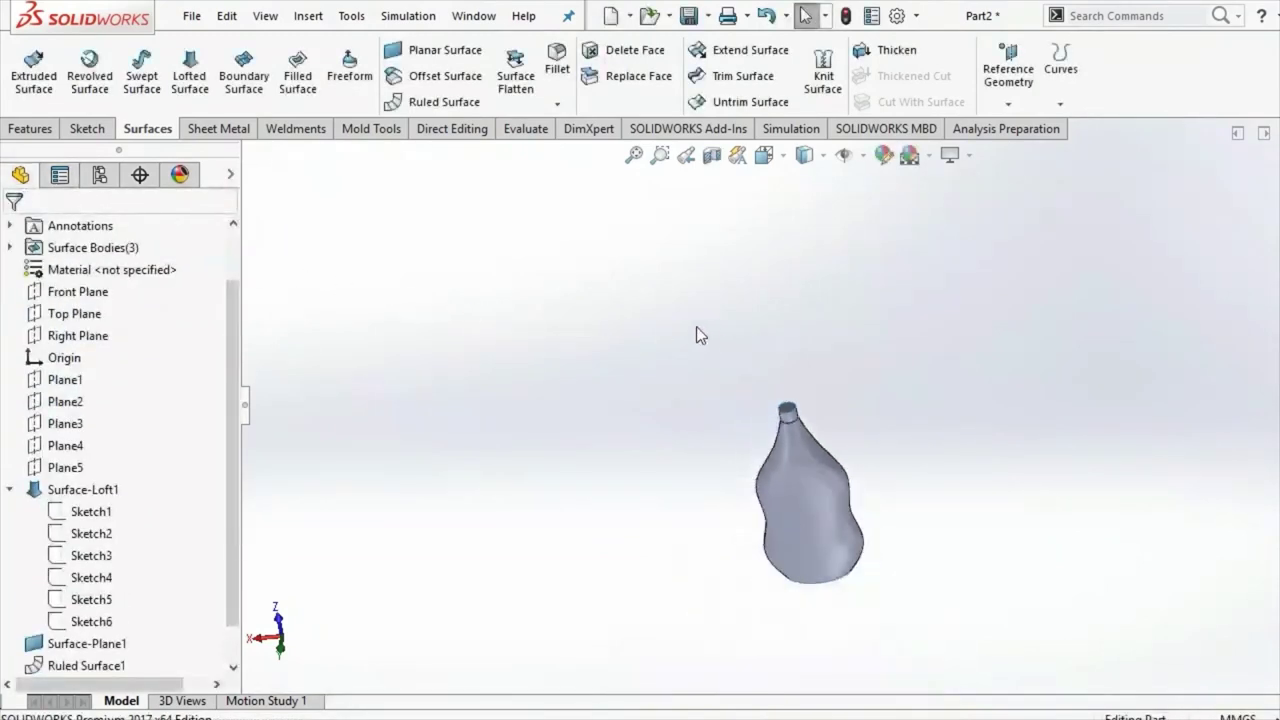
Step: Inspect the bottle in a Top Plane section view from the front, then close it
{"action": "left_click", "coordinate": [764, 155]}
{"action": "left_click", "coordinate": [774, 447]}
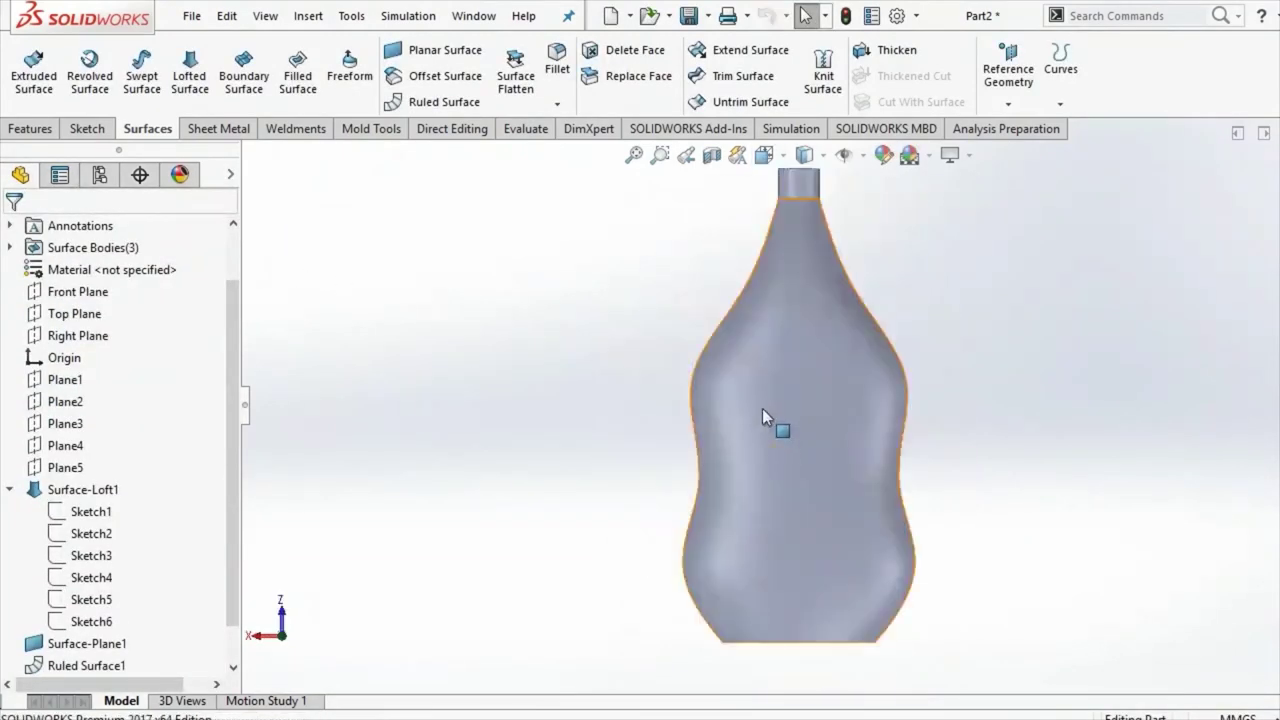
{"action": "left_click", "coordinate": [711, 157]}
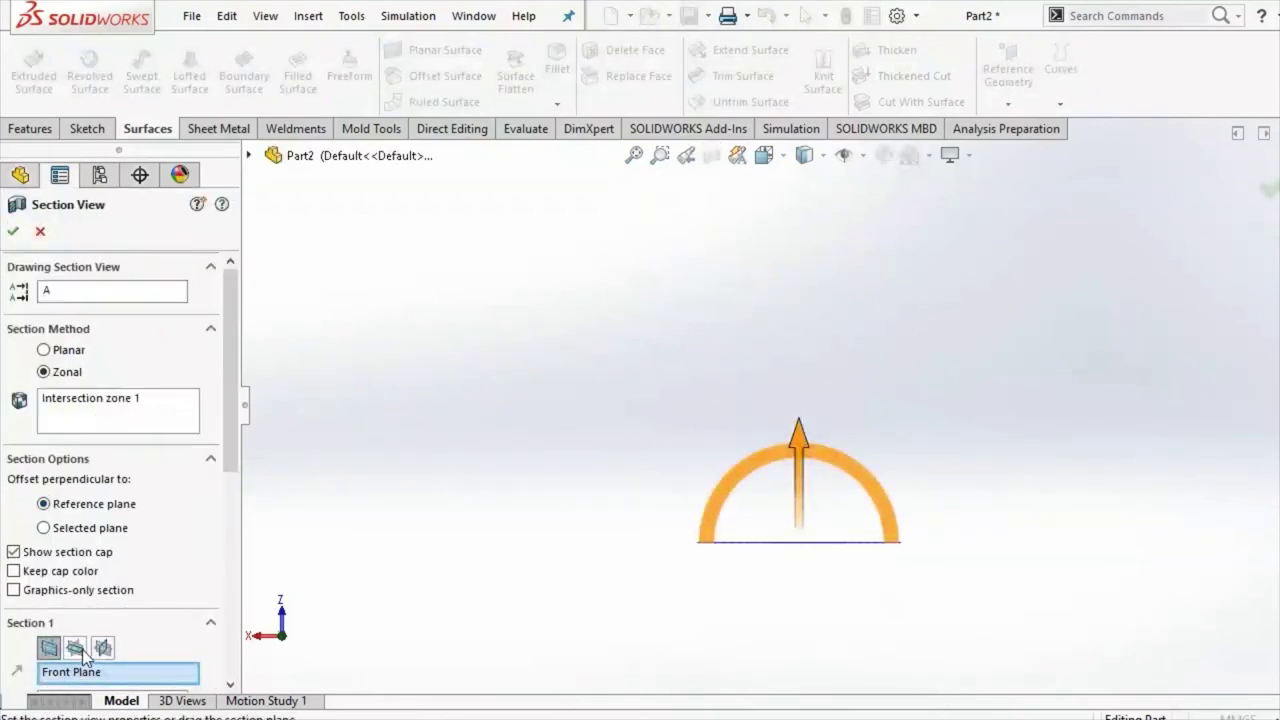
{"action": "left_click", "coordinate": [83, 652]}
{"action": "mouse_move", "coordinate": [508, 345]}
{"action": "middle_mouse_down"}
{"action": "mouse_move", "coordinate": [608, 408]}
{"action": "mouse_move", "coordinate": [597, 411]}
{"action": "mouse_move", "coordinate": [603, 394]}
{"action": "middle_mouse_up"}
{"action": "left_click", "coordinate": [1268, 188]}
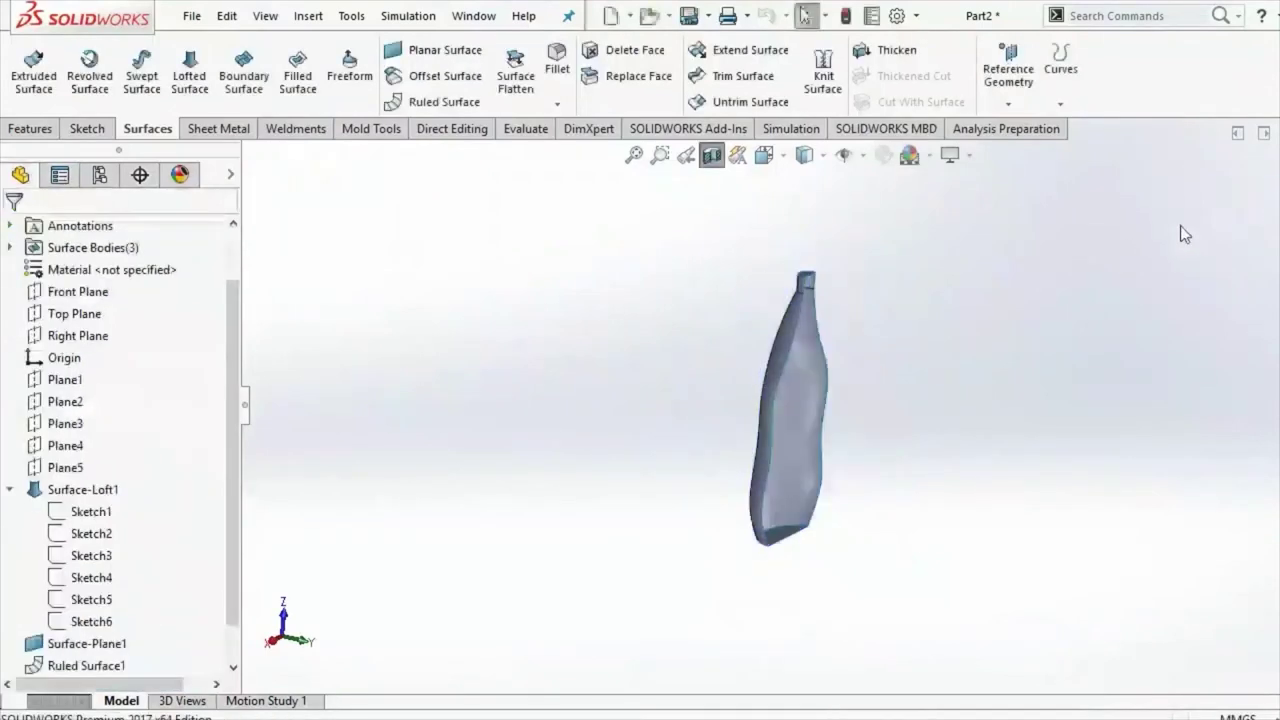
{"action": "mouse_move", "coordinate": [1180, 225]}
{"action": "middle_mouse_down"}
{"action": "mouse_move", "coordinate": [834, 343]}
{"action": "mouse_move", "coordinate": [743, 352]}
{"action": "middle_mouse_up"}
{"action": "scroll", "coordinate": [743, 352], "scroll_direction": "up", "scroll_amount": 2}
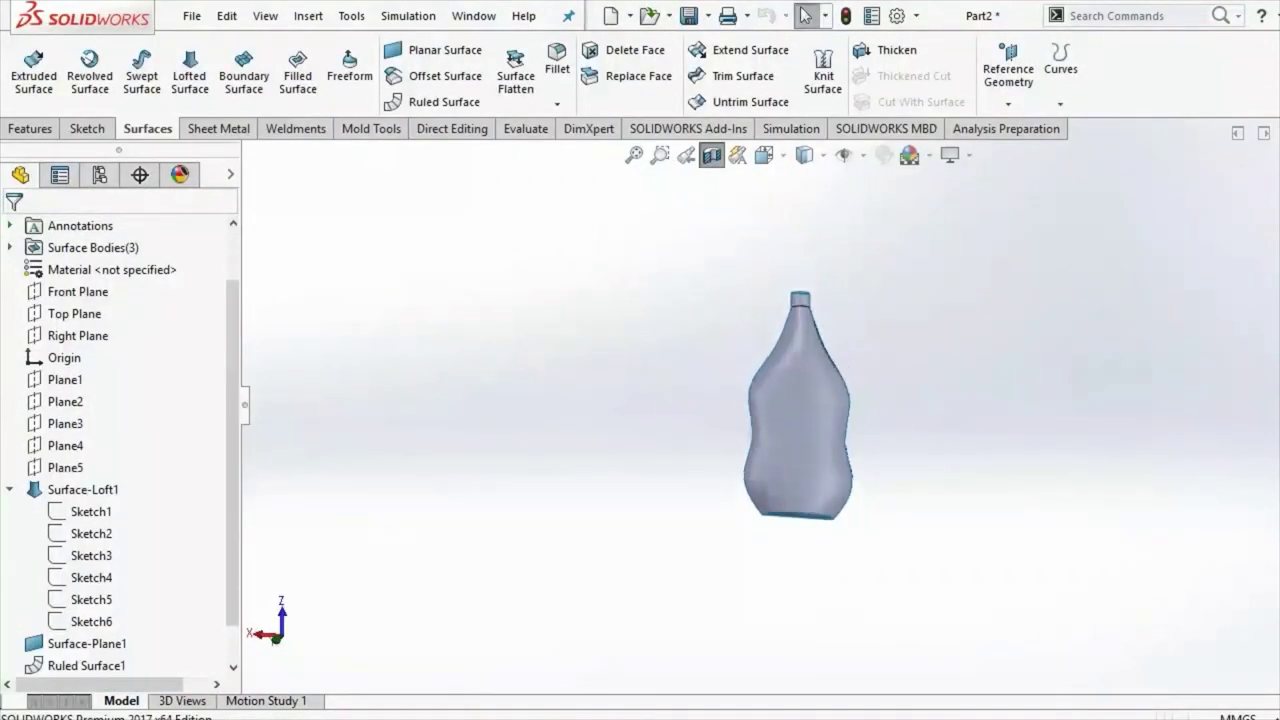
{"action": "middle_click_drag", "start_coordinate": [672, 207], "coordinate": [640, 345]}
Step: Thicken Surface-Knit1 by 1.00 mm to both sides, then view the solid from the front
{"action": "left_click", "coordinate": [893, 50]}
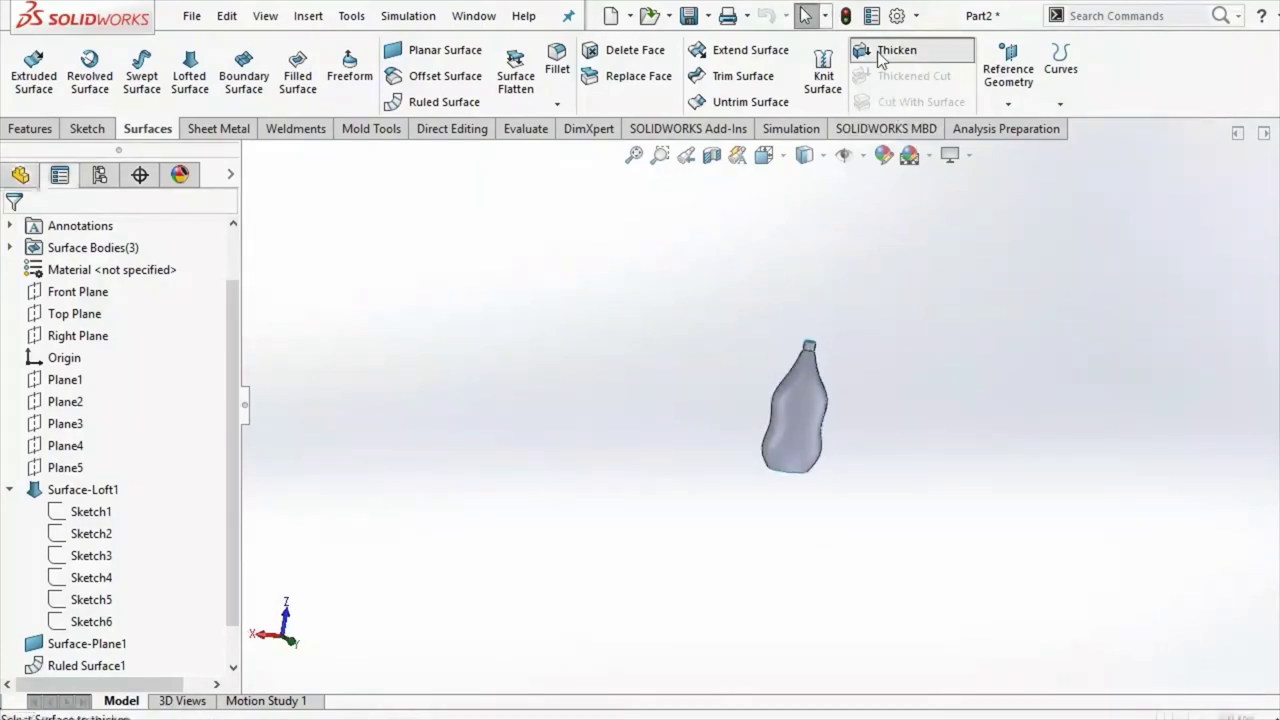
{"action": "left_click", "coordinate": [799, 400]}
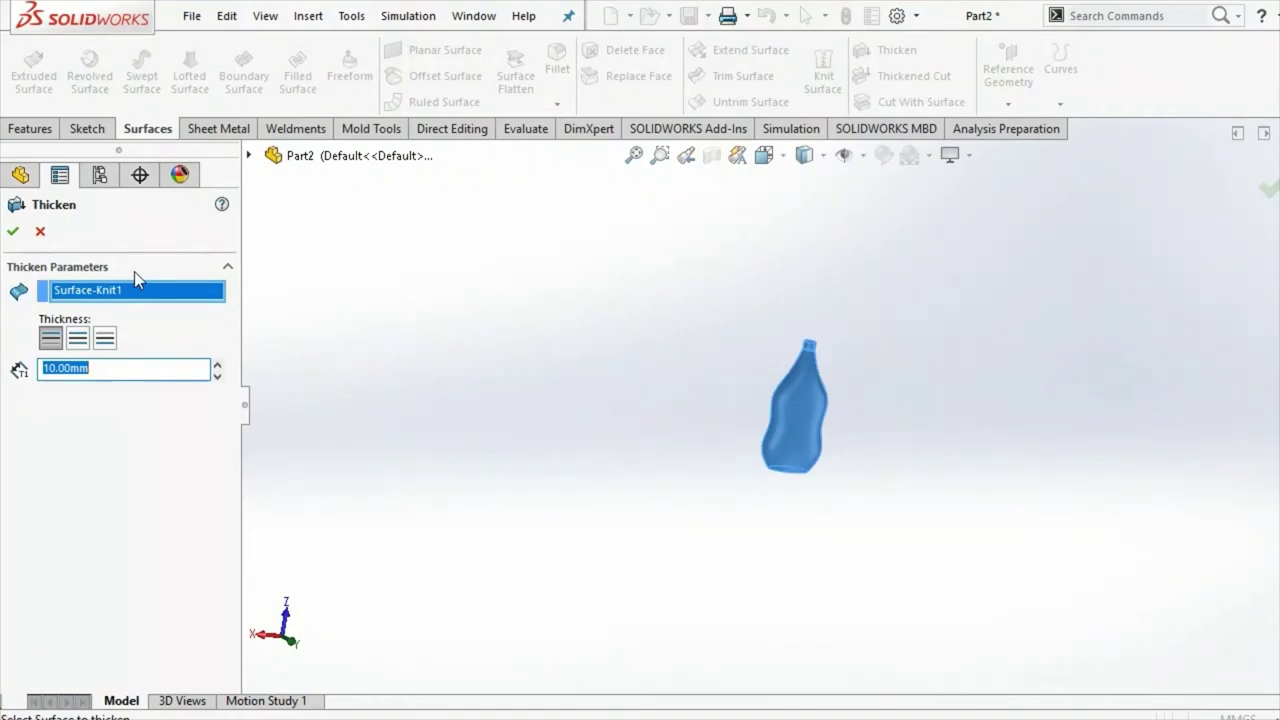
{"action": "left_click", "coordinate": [124, 369]}
{"action": "type", "text": "1"}
{"action": "key", "text": "Return"}
{"action": "middle_click_drag", "start_coordinate": [660, 340], "coordinate": [626, 381]}
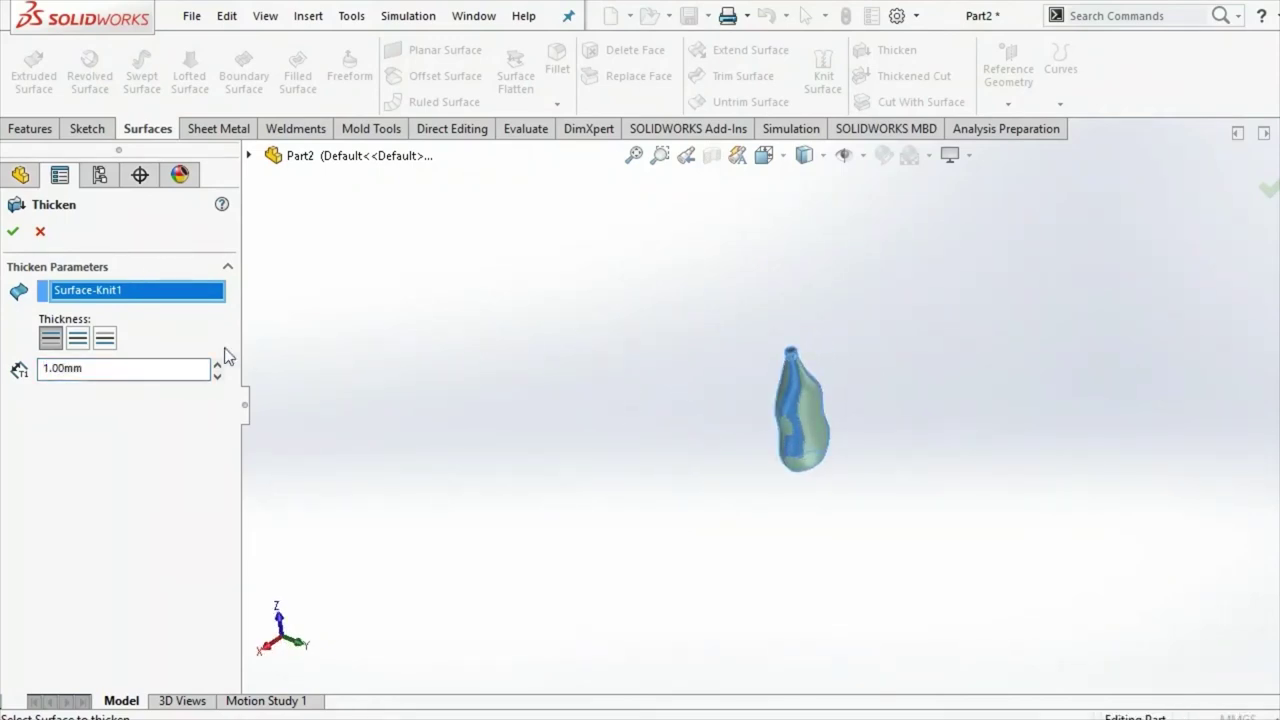
{"action": "left_click", "coordinate": [77, 340]}
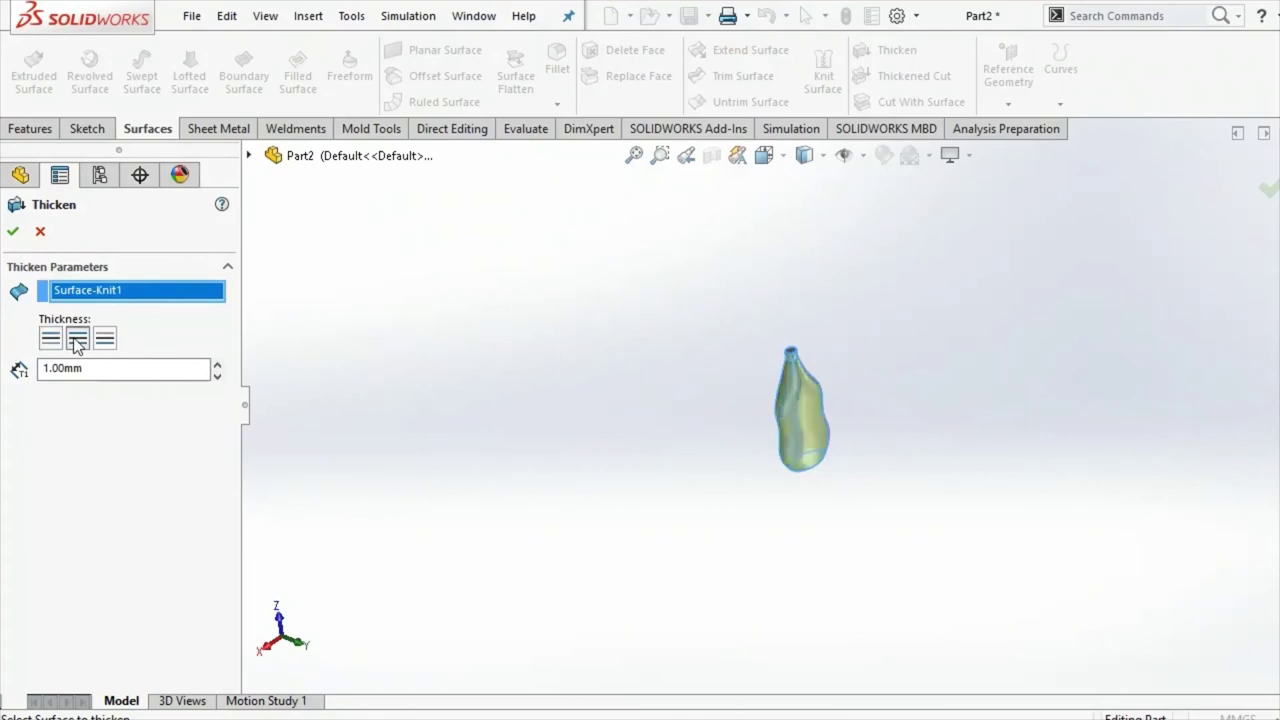
{"action": "left_click", "coordinate": [20, 240]}
{"action": "middle_click_drag", "start_coordinate": [469, 337], "coordinate": [749, 443]}
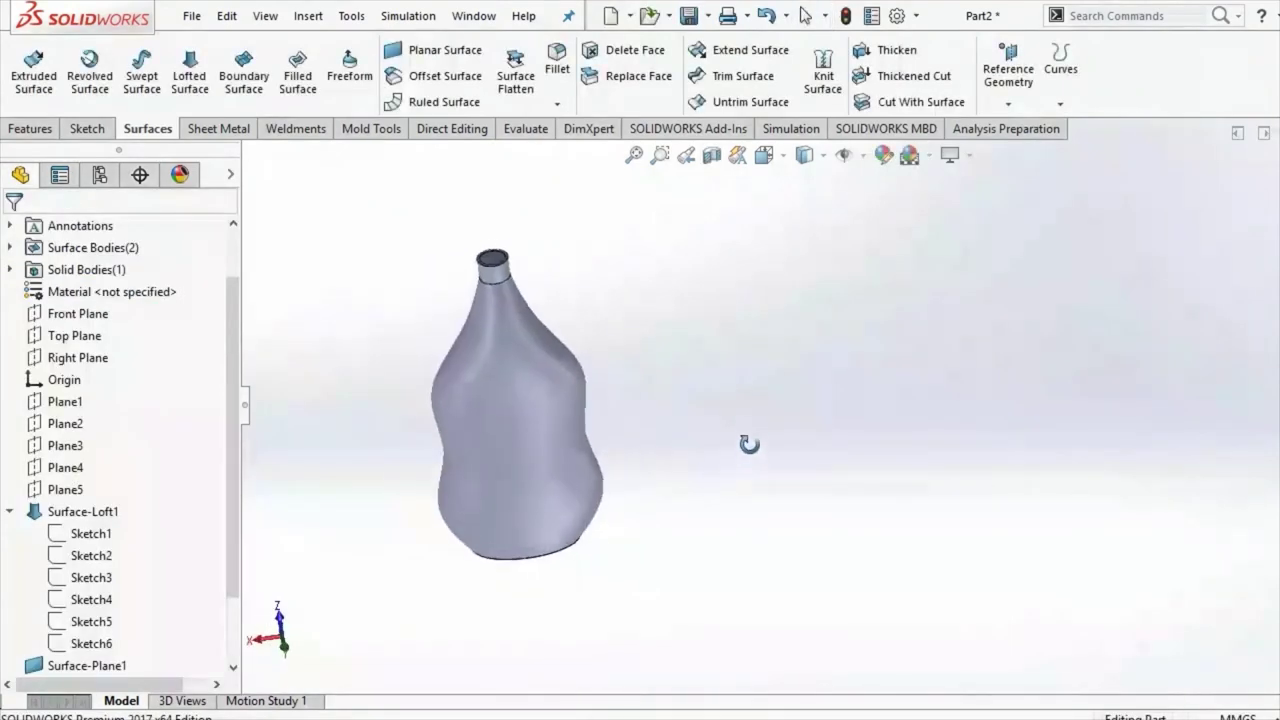
{"action": "left_click", "coordinate": [764, 154]}
{"action": "left_click", "coordinate": [800, 424]}
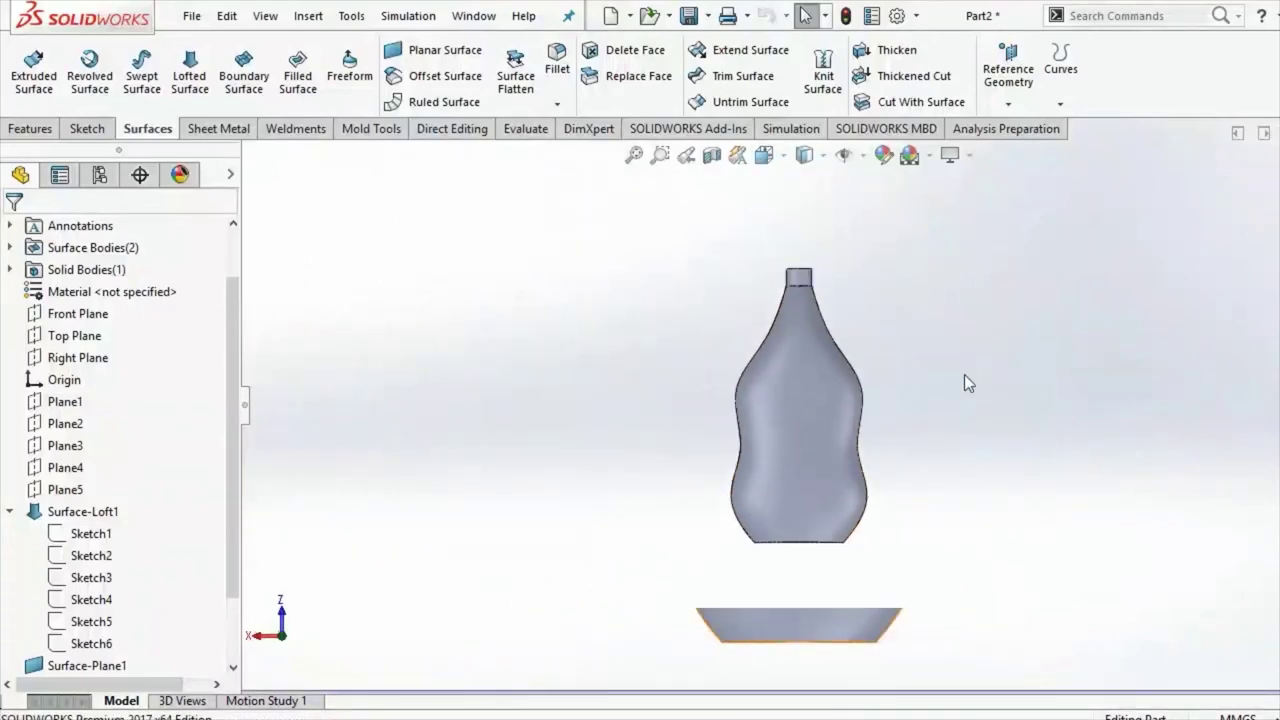
Step: Give the bottle's body face a light salmon red face appearance
{"action": "mouse_move", "coordinate": [964, 374]}
{"action": "middle_mouse_down"}
{"action": "mouse_move", "coordinate": [943, 449]}
{"action": "mouse_move", "coordinate": [1010, 400]}
{"action": "middle_mouse_up"}
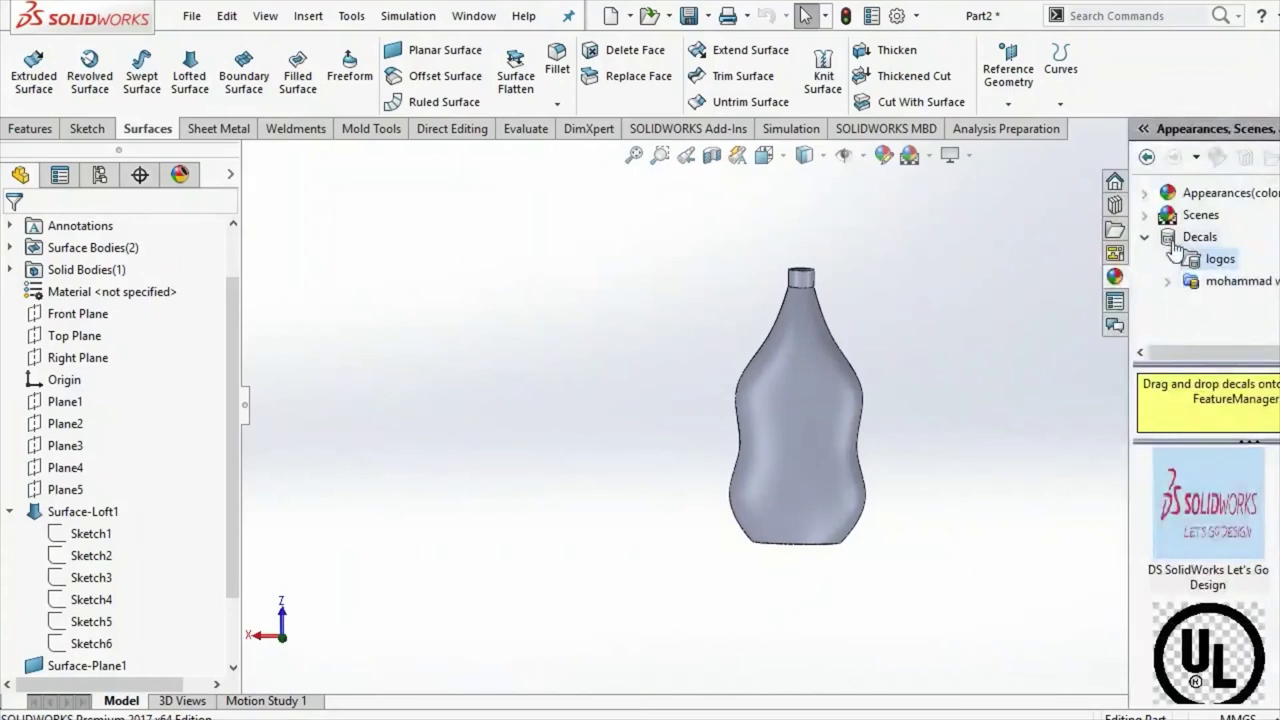
{"action": "left_click", "coordinate": [1146, 240]}
{"action": "left_click", "coordinate": [812, 376]}
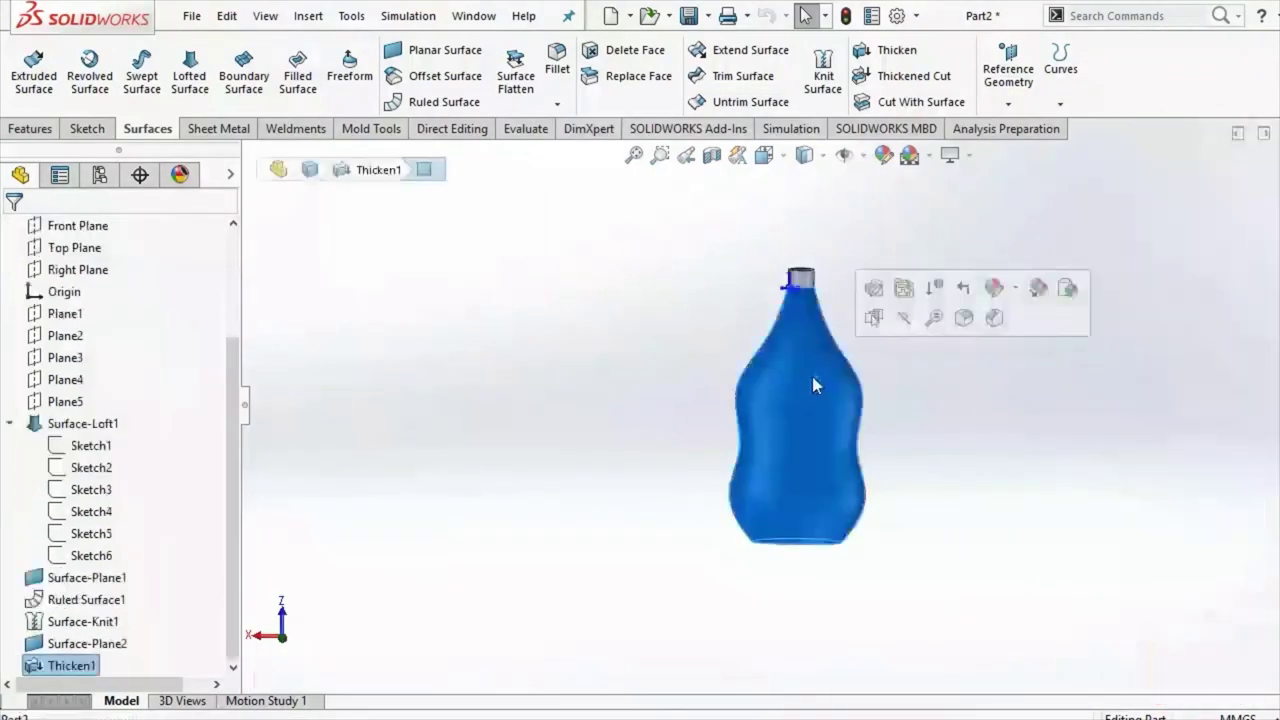
{"action": "left_click", "coordinate": [1016, 289]}
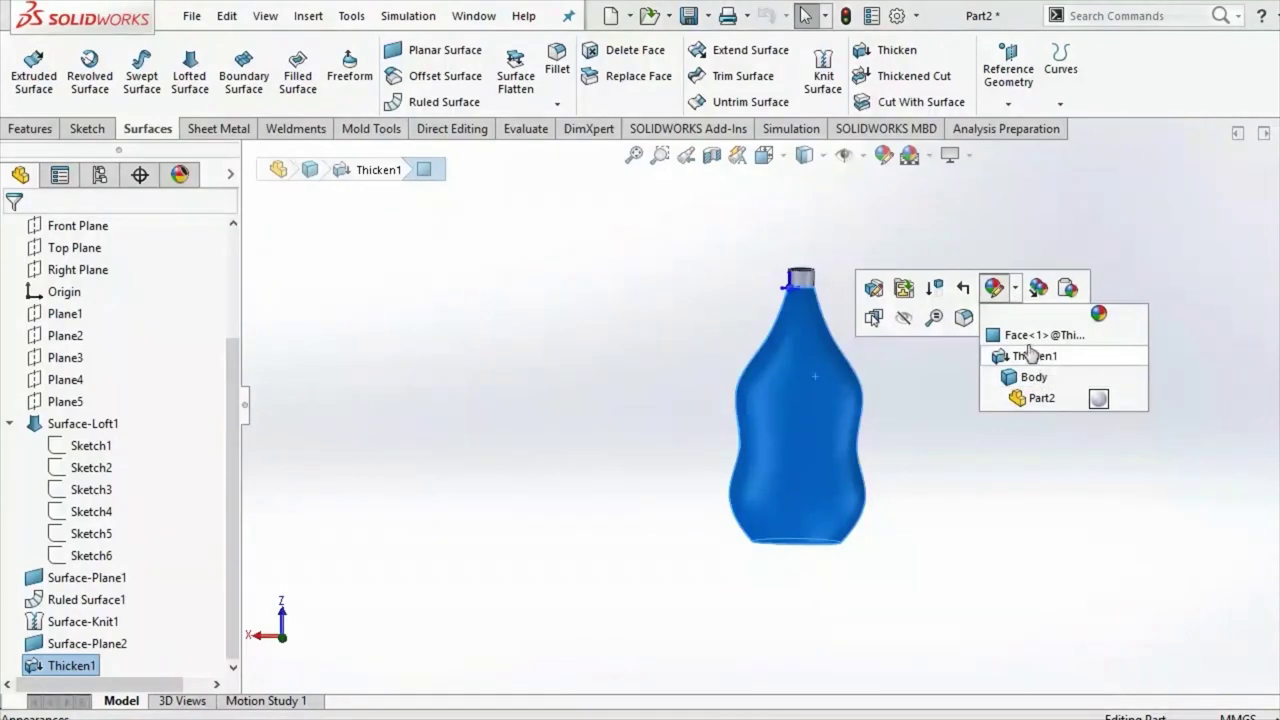
{"action": "left_click", "coordinate": [1027, 338]}
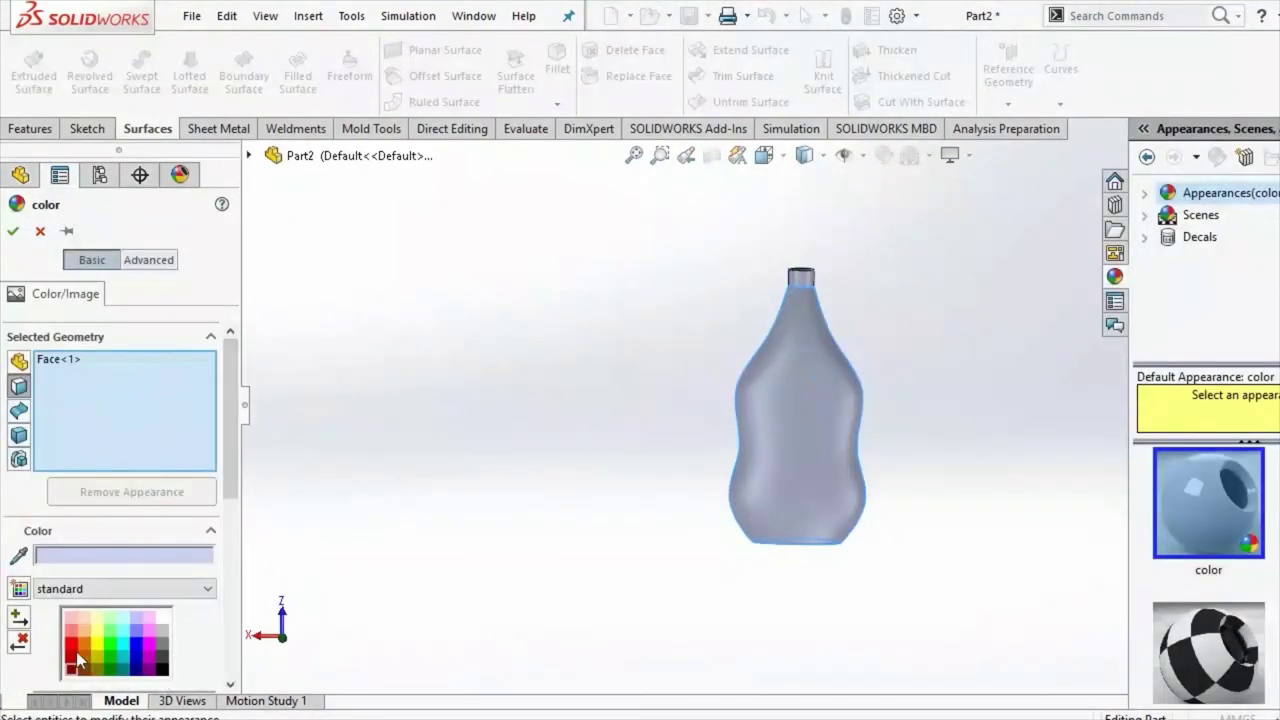
{"action": "left_click", "coordinate": [72, 648]}
{"action": "left_click", "coordinate": [71, 632]}
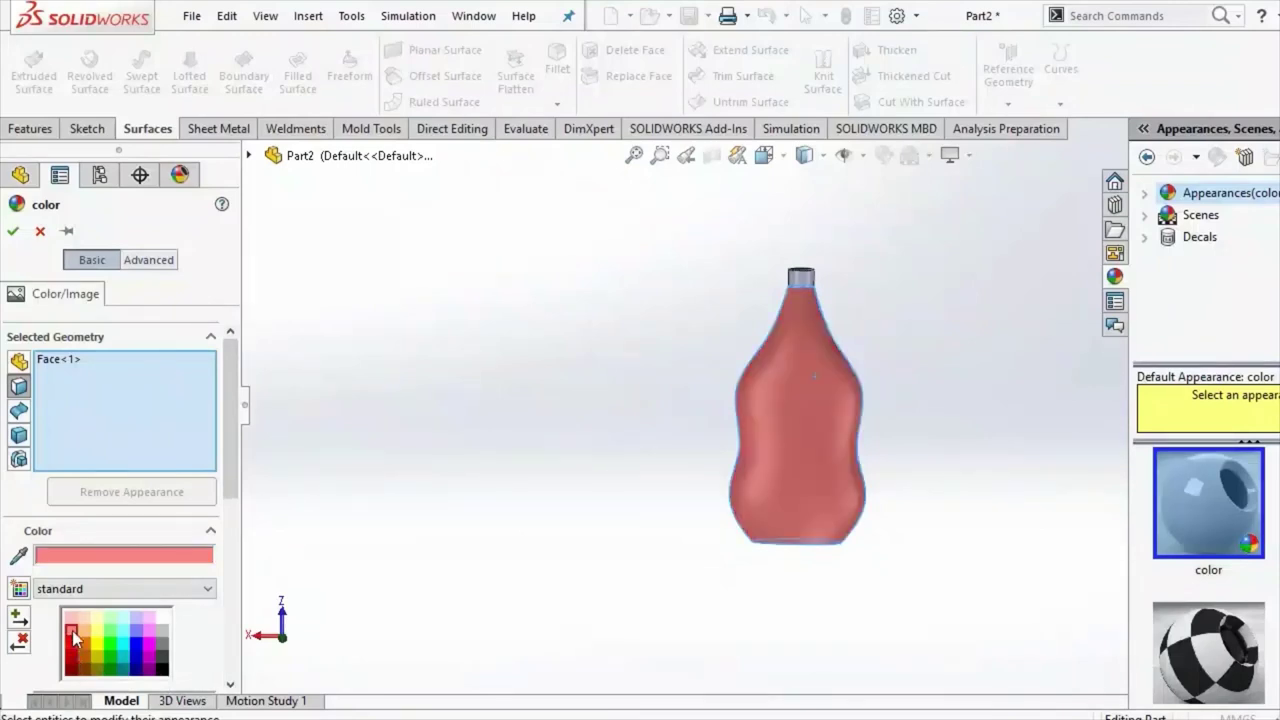
Step: Add the bottom face to the salmon red appearance and confirm it
{"action": "mouse_move", "coordinate": [589, 598]}
{"action": "middle_mouse_down"}
{"action": "mouse_move", "coordinate": [723, 428]}
{"action": "mouse_move", "coordinate": [829, 531]}
{"action": "middle_mouse_up"}
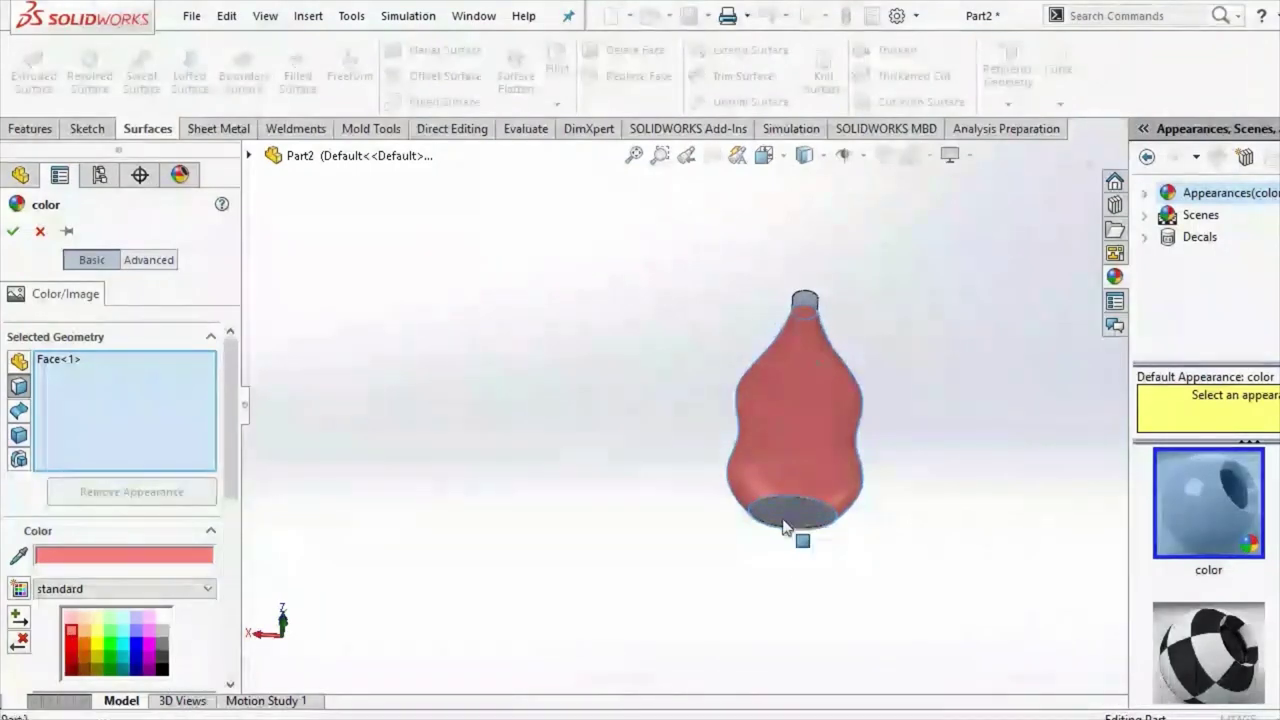
{"action": "left_click", "coordinate": [792, 522]}
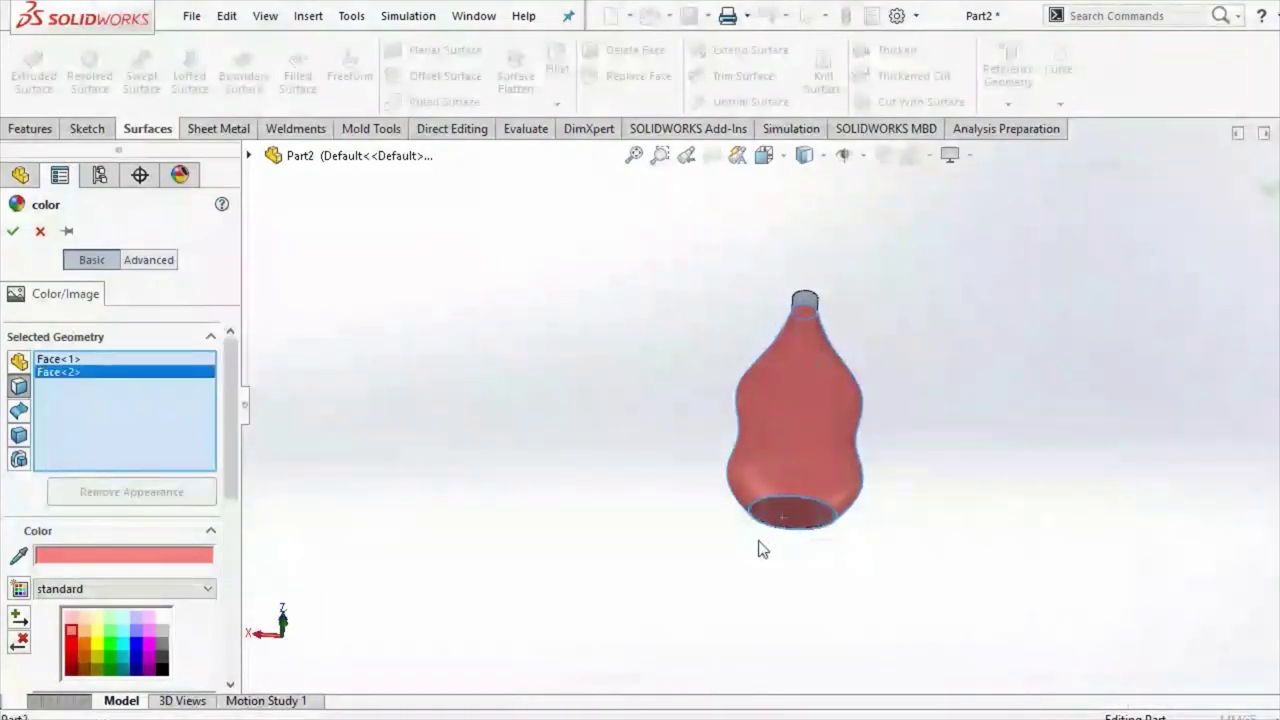
{"action": "left_click", "coordinate": [20, 233]}
{"action": "middle_click_drag", "start_coordinate": [543, 374], "coordinate": [588, 522]}
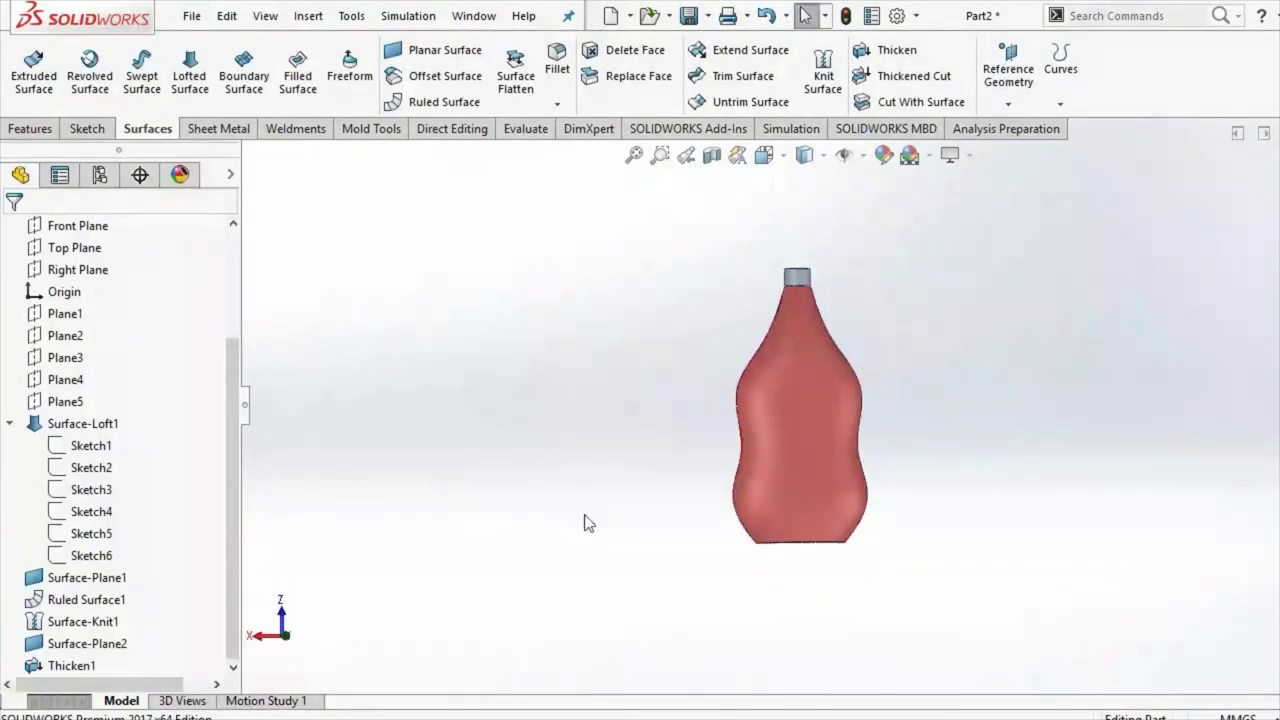
{"action": "scroll", "coordinate": [801, 510], "scroll_direction": "down", "scroll_amount": 2}
{"action": "scroll", "coordinate": [843, 523], "scroll_direction": "down", "scroll_amount": 2}
{"action": "scroll", "coordinate": [908, 457], "scroll_direction": "up", "scroll_amount": 4}
{"action": "scroll", "coordinate": [937, 285], "scroll_direction": "up", "scroll_amount": 1}
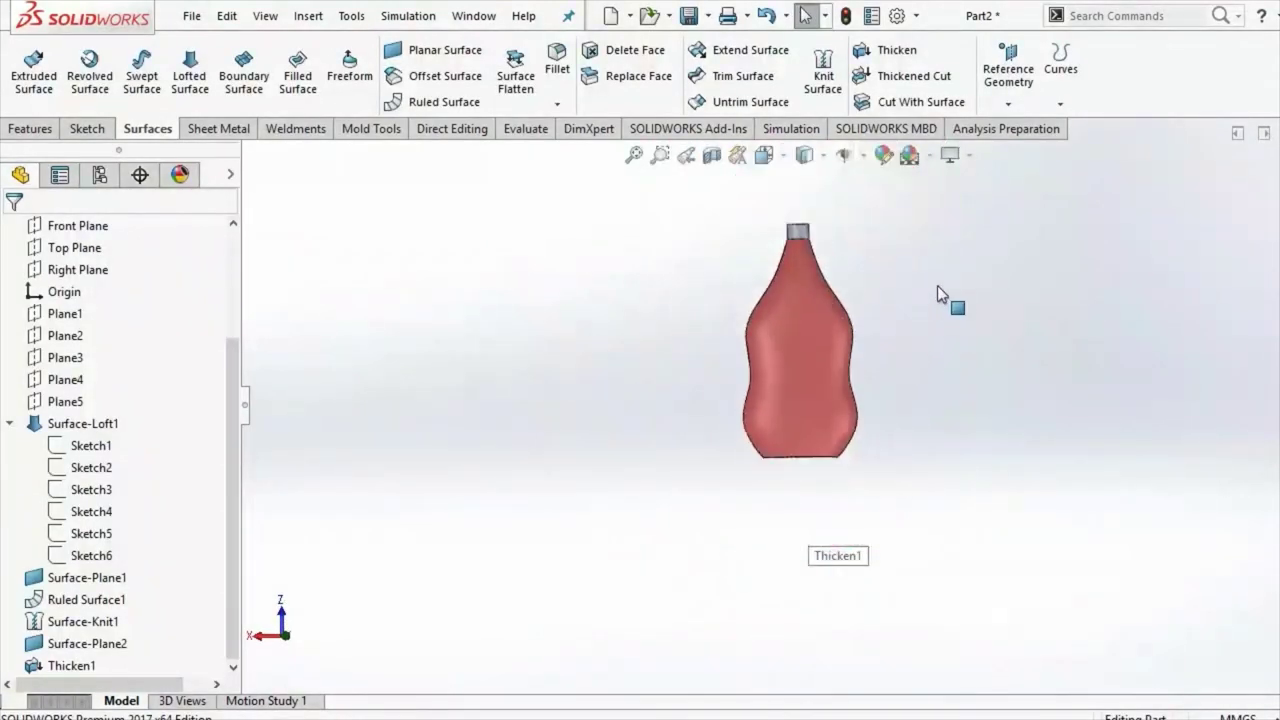
{"action": "scroll", "coordinate": [831, 261], "scroll_direction": "down", "scroll_amount": 3}
{"action": "scroll", "coordinate": [831, 257], "scroll_direction": "up", "scroll_amount": 1}
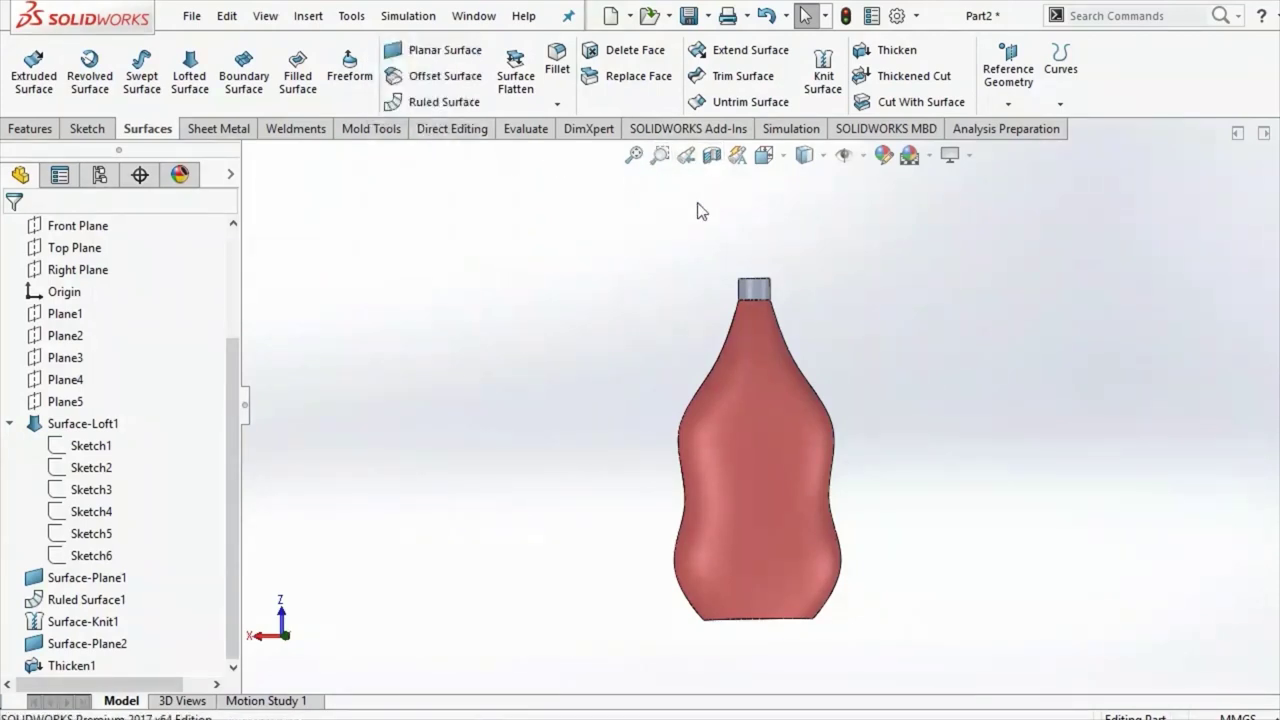
{"action": "left_click", "coordinate": [762, 292]}
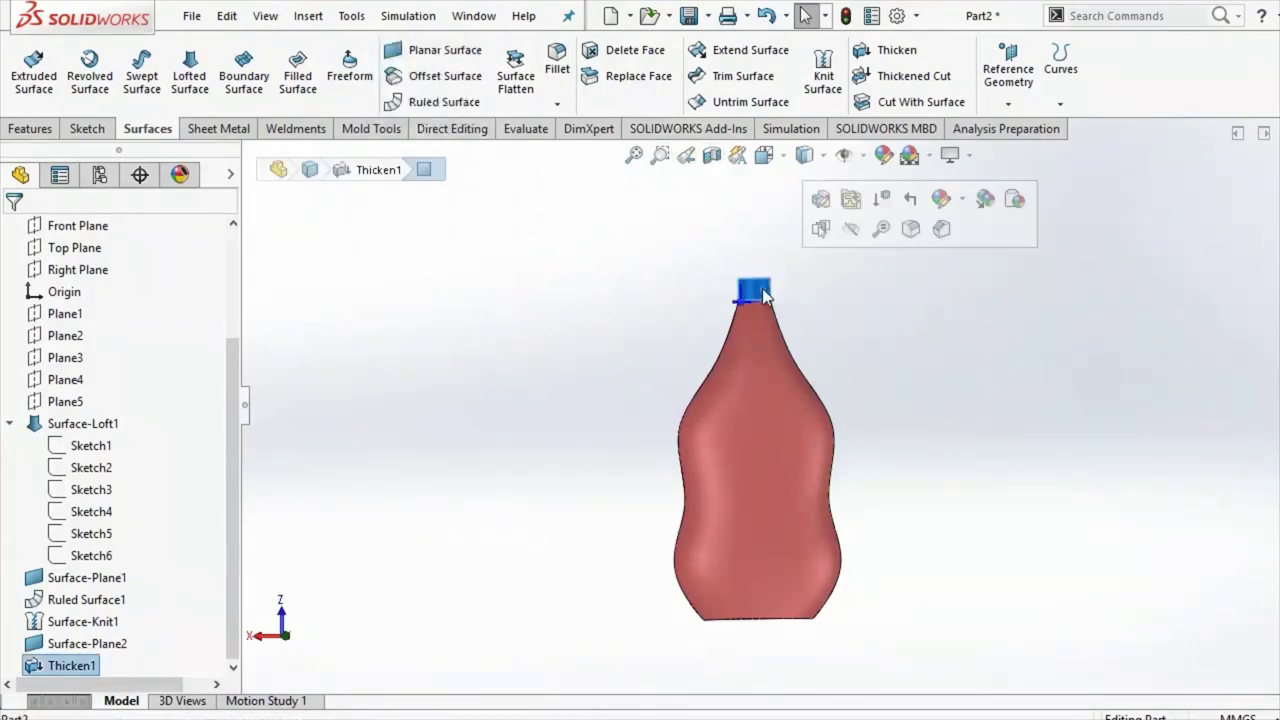
{"action": "left_click", "coordinate": [962, 200]}
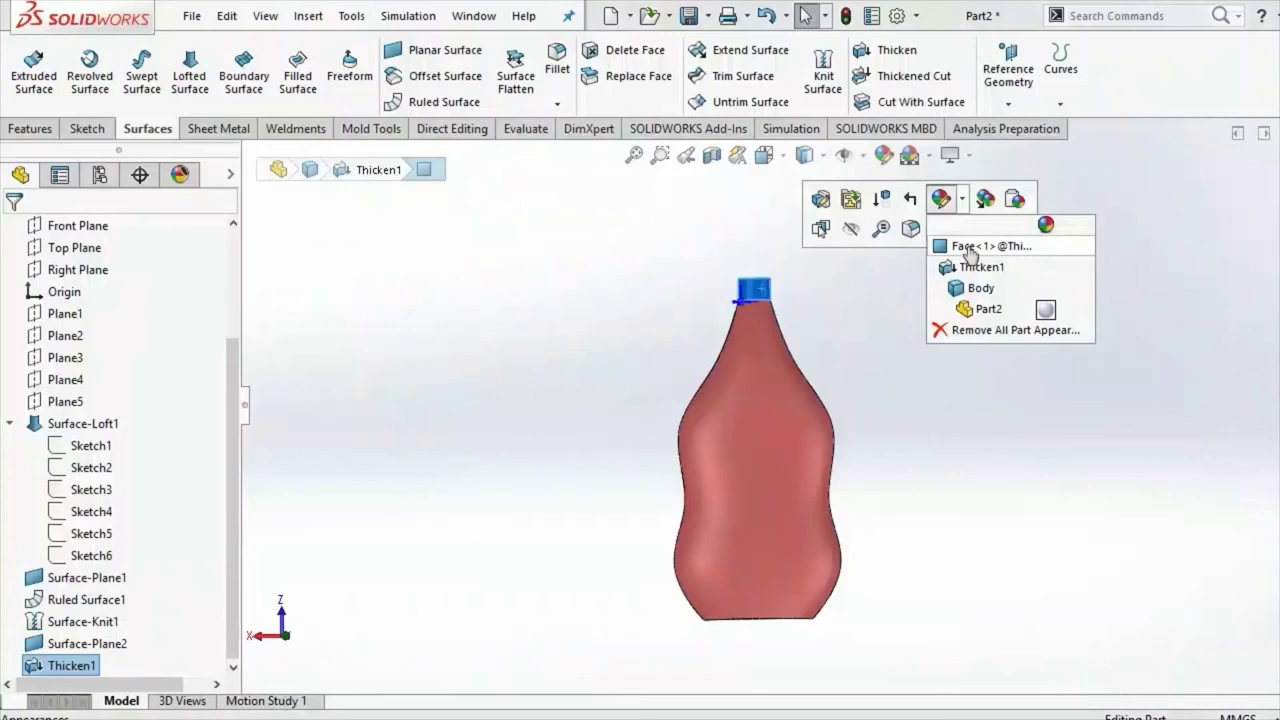
{"action": "left_click", "coordinate": [969, 248]}
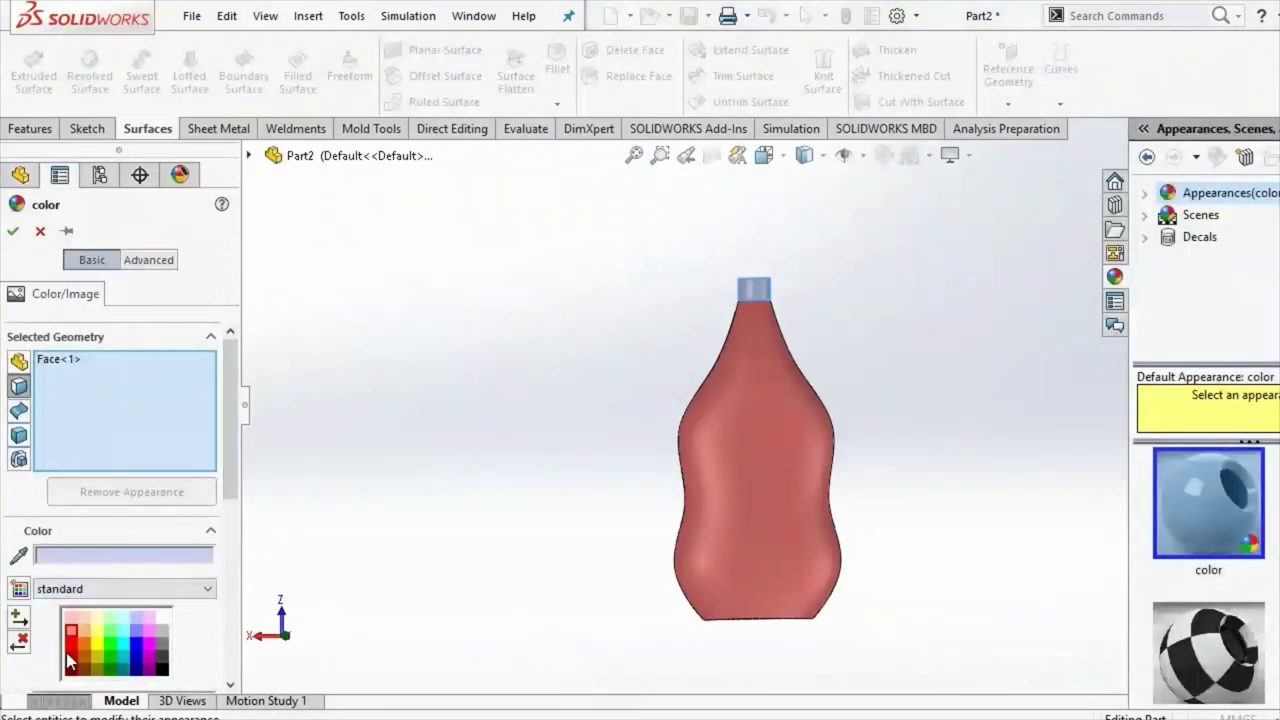
{"action": "left_click", "coordinate": [71, 657]}
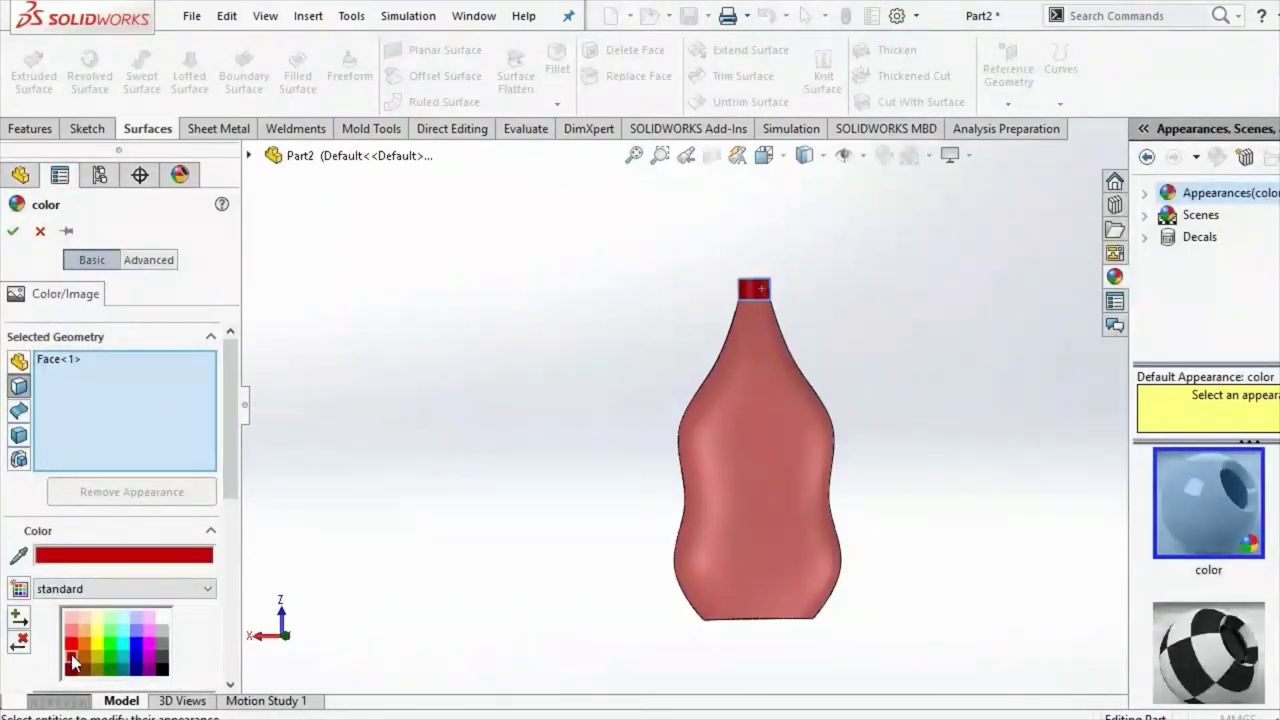
{"action": "left_click", "coordinate": [12, 232]}
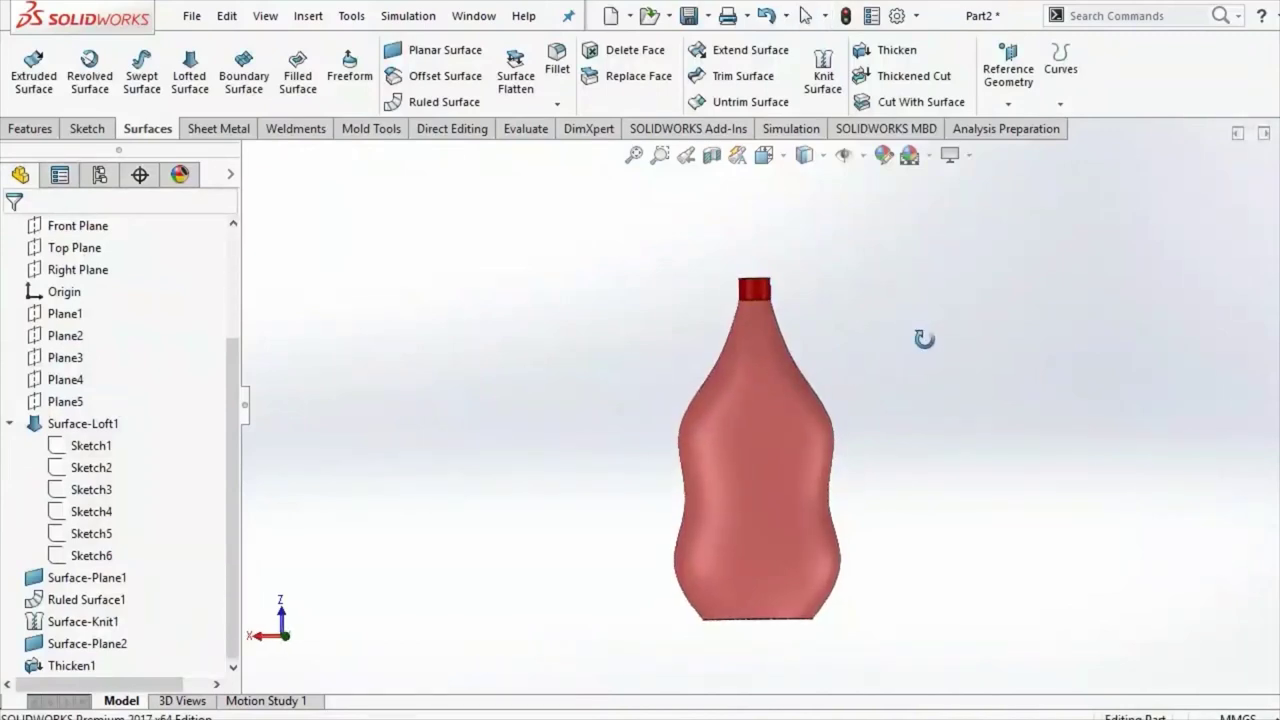
{"action": "middle_click_drag", "start_coordinate": [923, 339], "coordinate": [619, 357]}
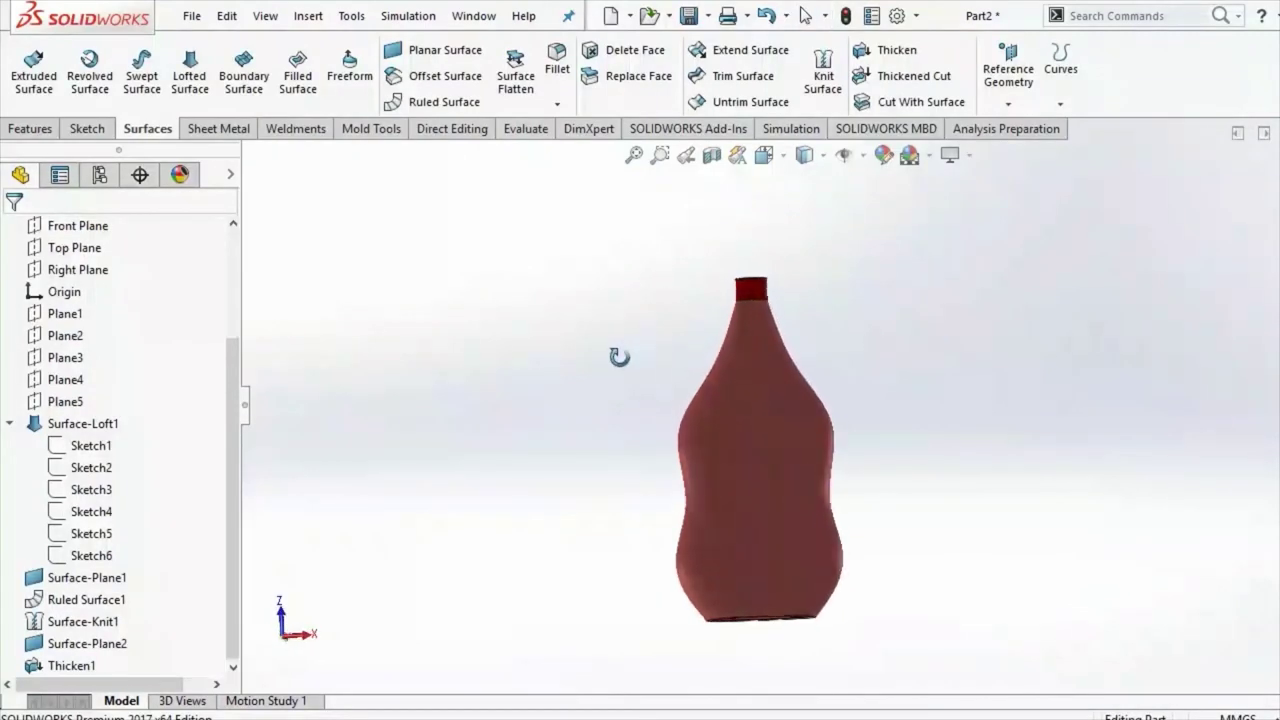
{"action": "left_click", "coordinate": [765, 156]}
{"action": "left_click", "coordinate": [758, 630]}
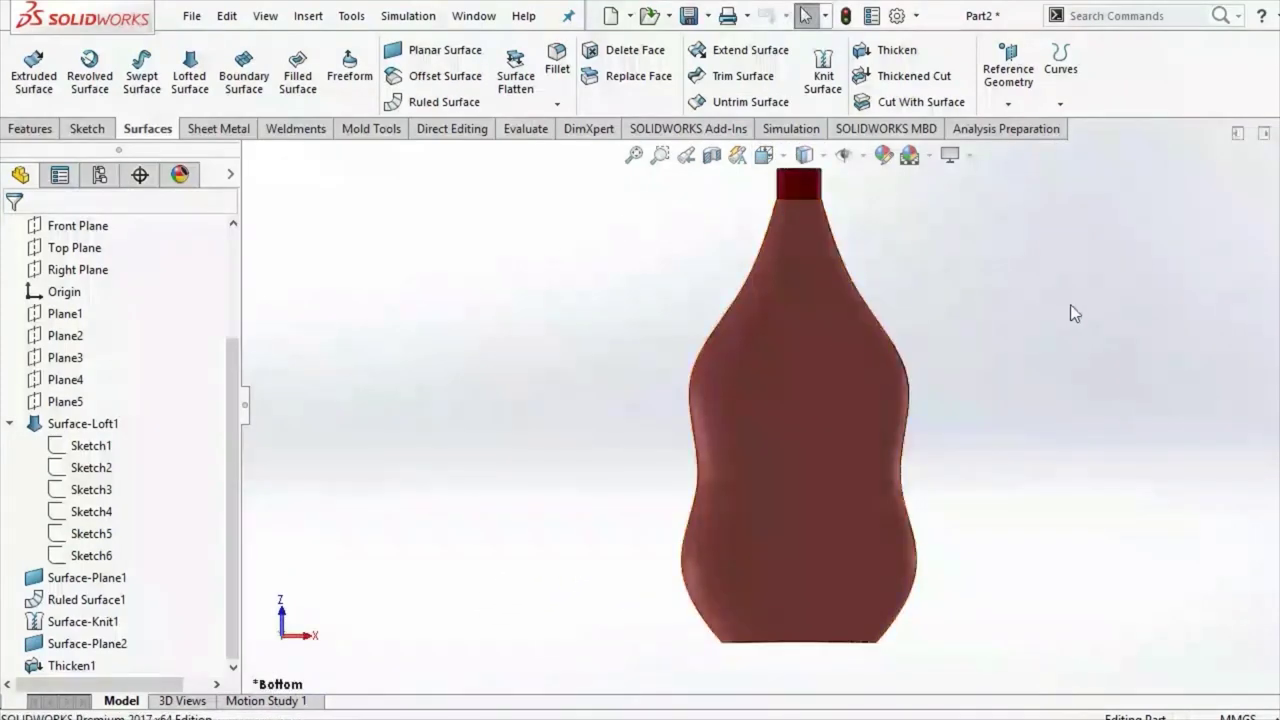